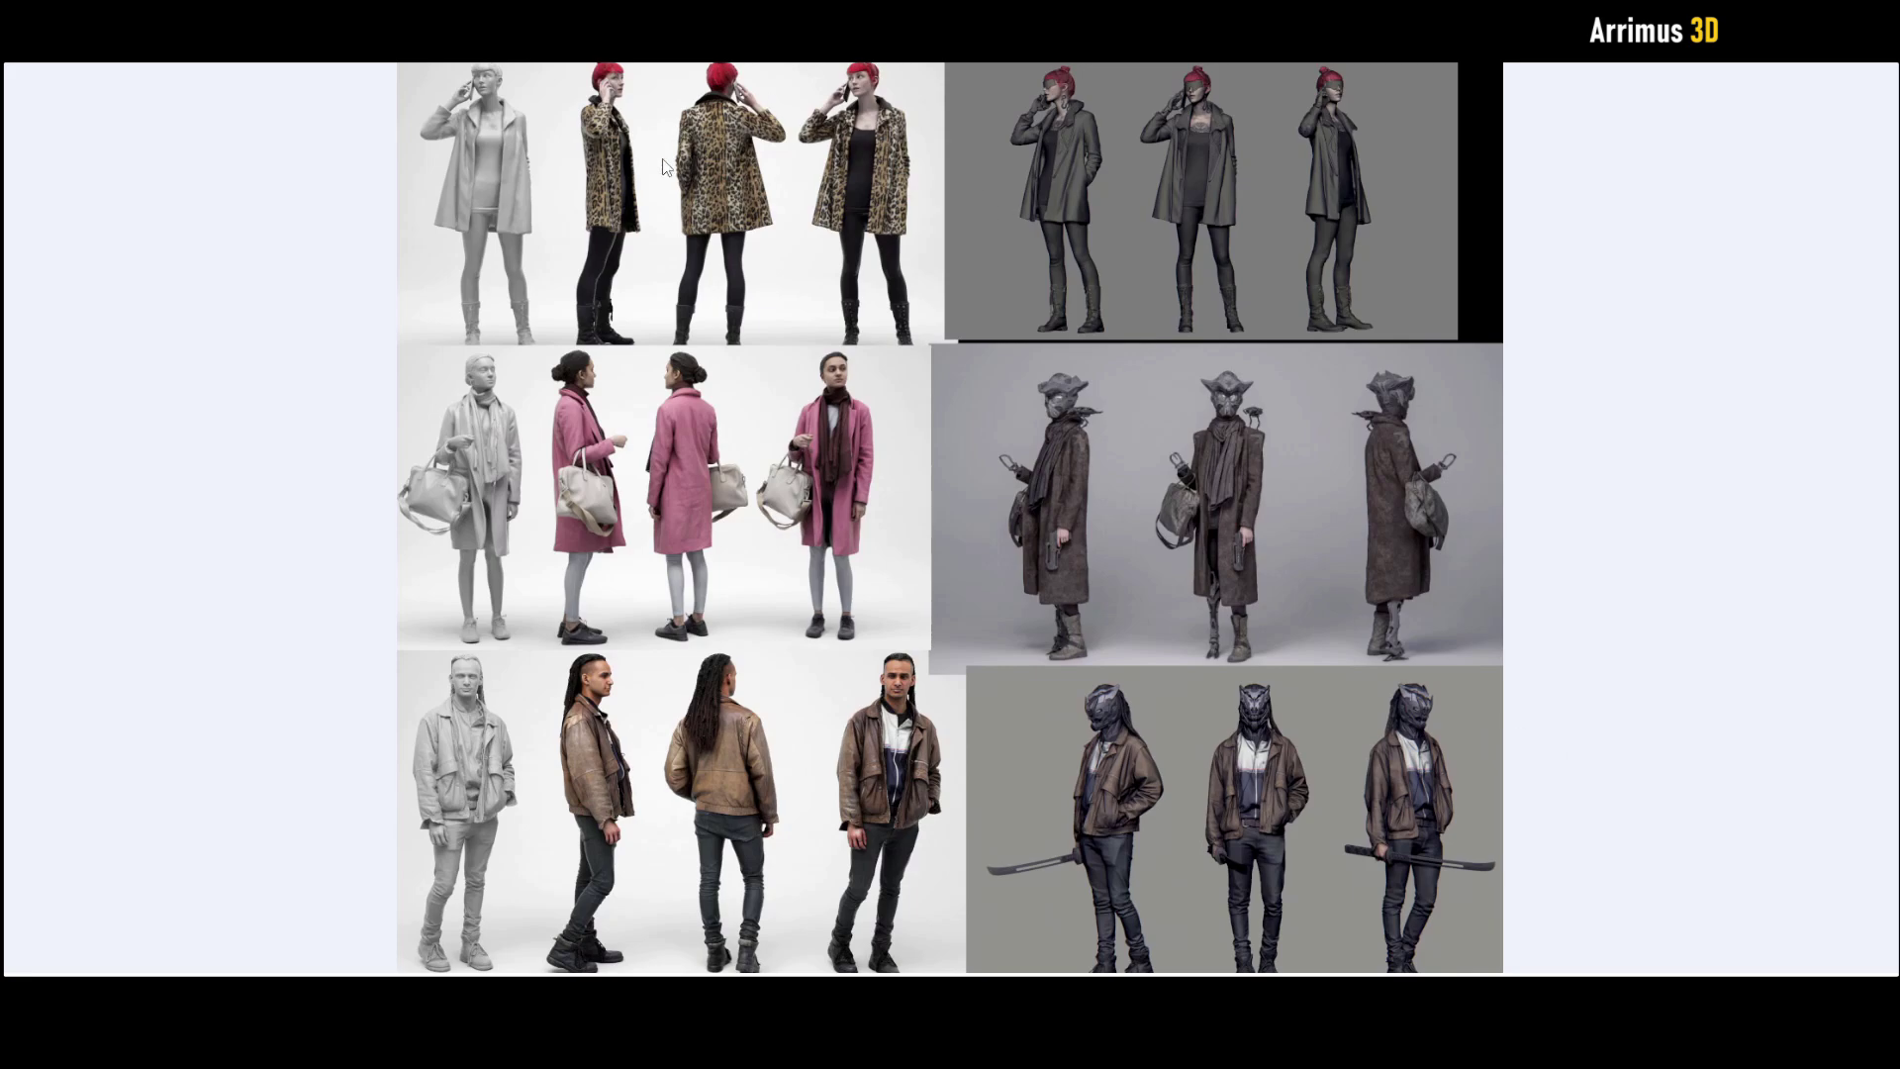
Examine the woman's 3D scan references with the leopard coat beside the blindfolded character design made from them.
scroll(648, 160, "up", 6)
left_click_drag(655, 175, 836, 461)
scroll(838, 461, "down", 2)
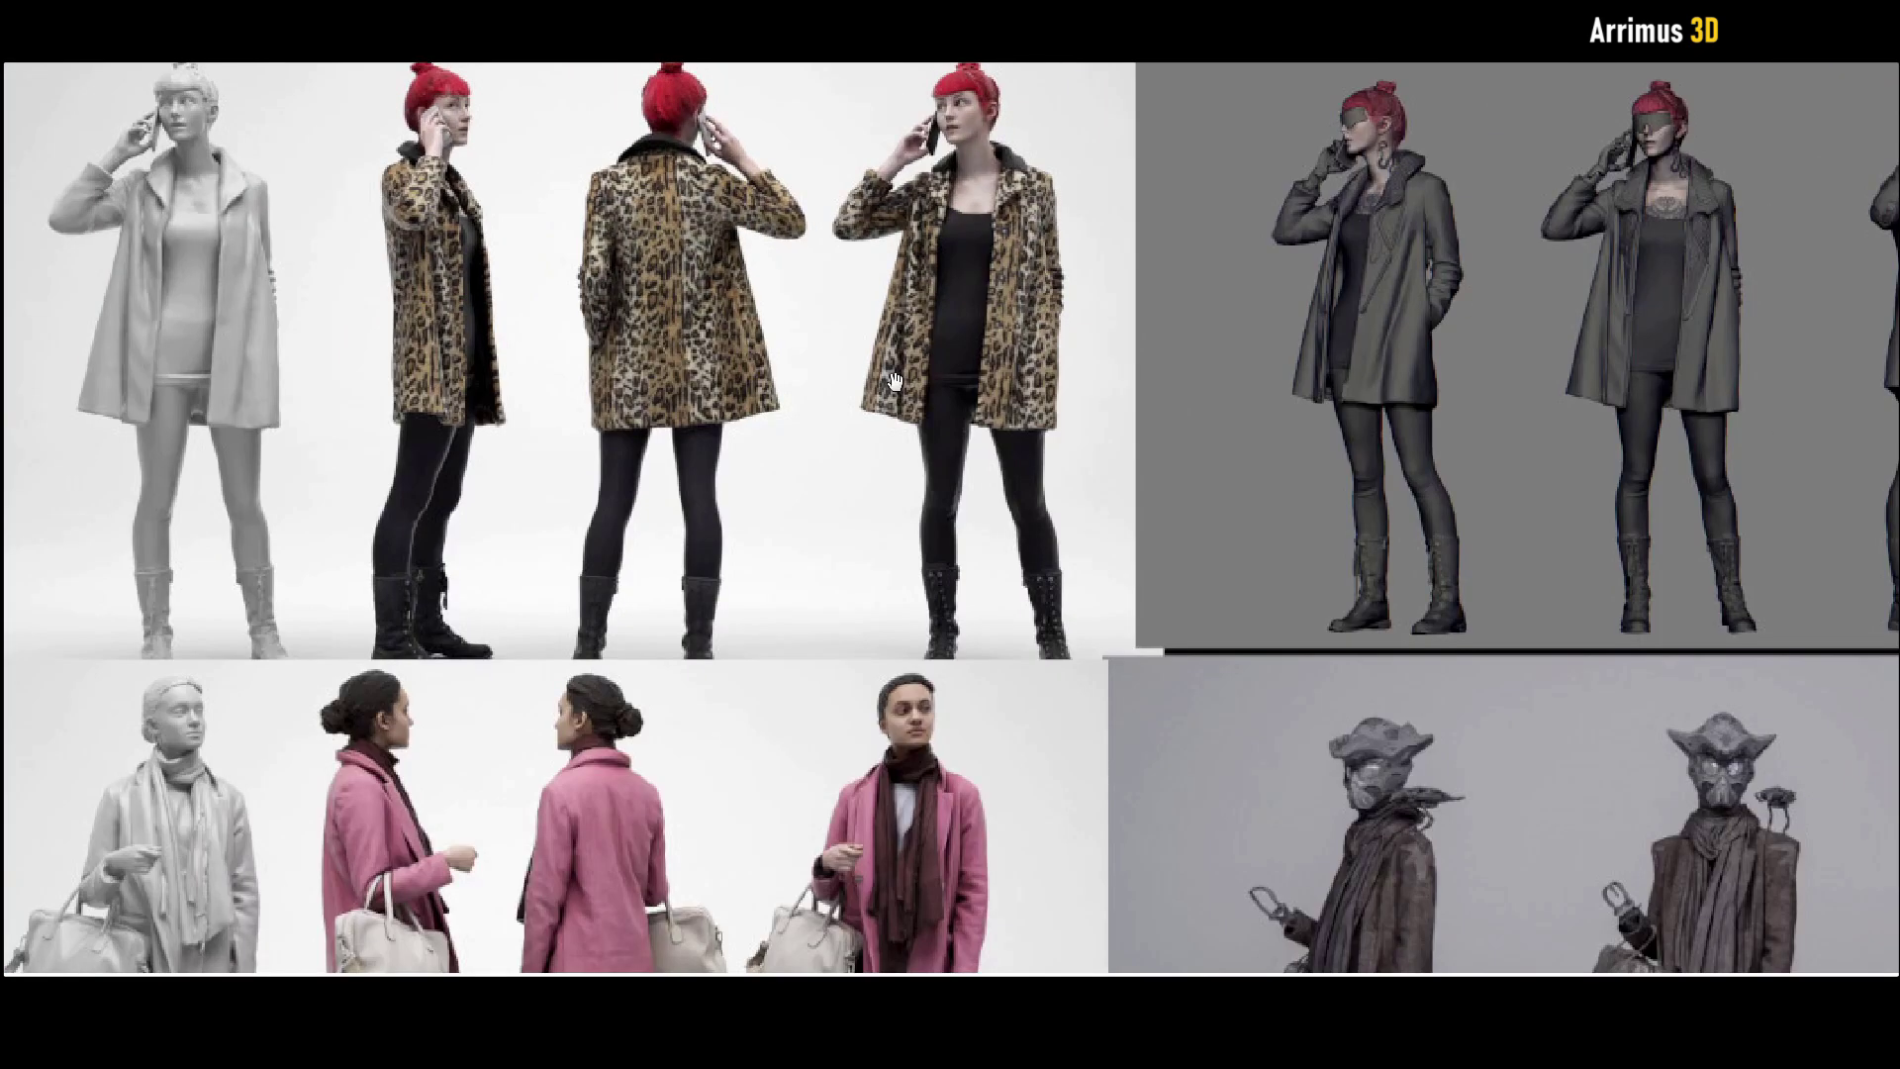
left_click_drag(1103, 438, 721, 460)
scroll(1065, 232, "up", 2)
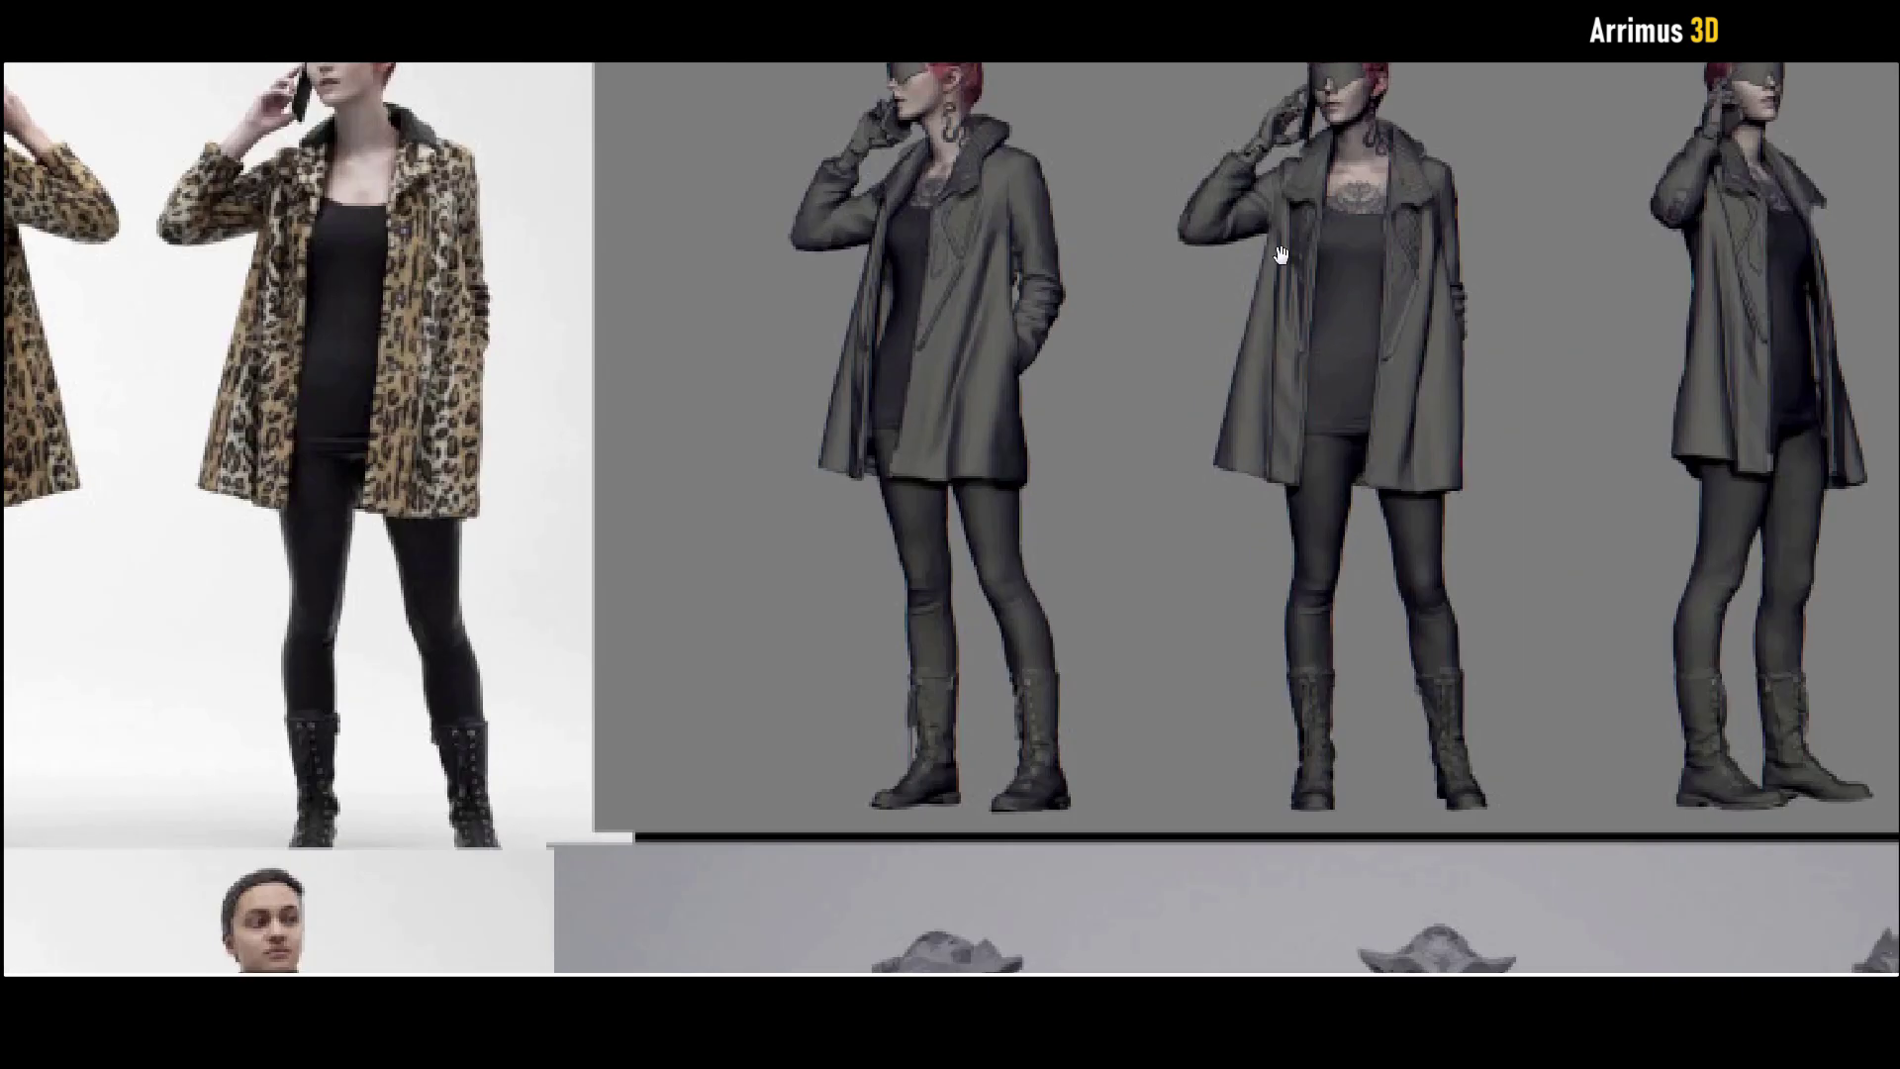
left_click_drag(1358, 253, 1065, 330)
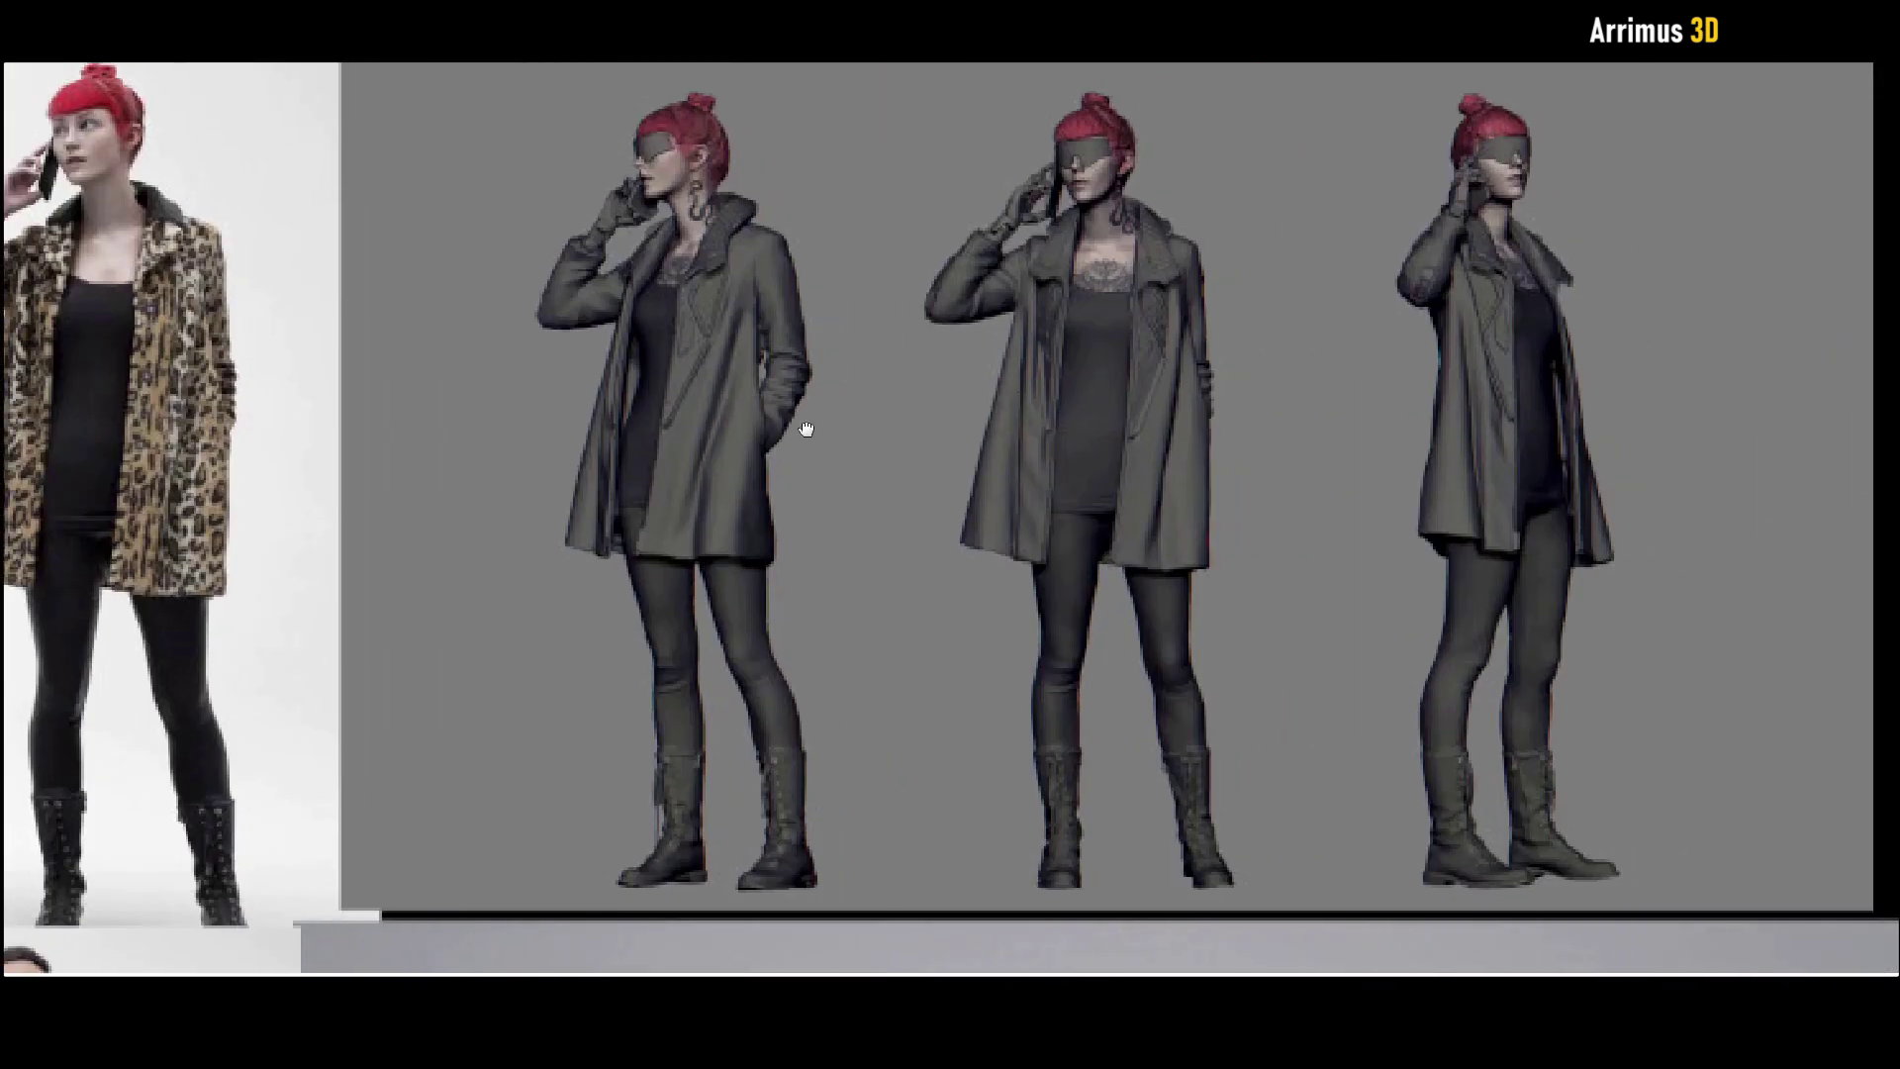
Compare the pink-coated woman's scan references with the masked long-coat character design, including its bag, scarf and boots.
scroll(806, 429, "left", 10)
left_click_drag(634, 607, 809, 101)
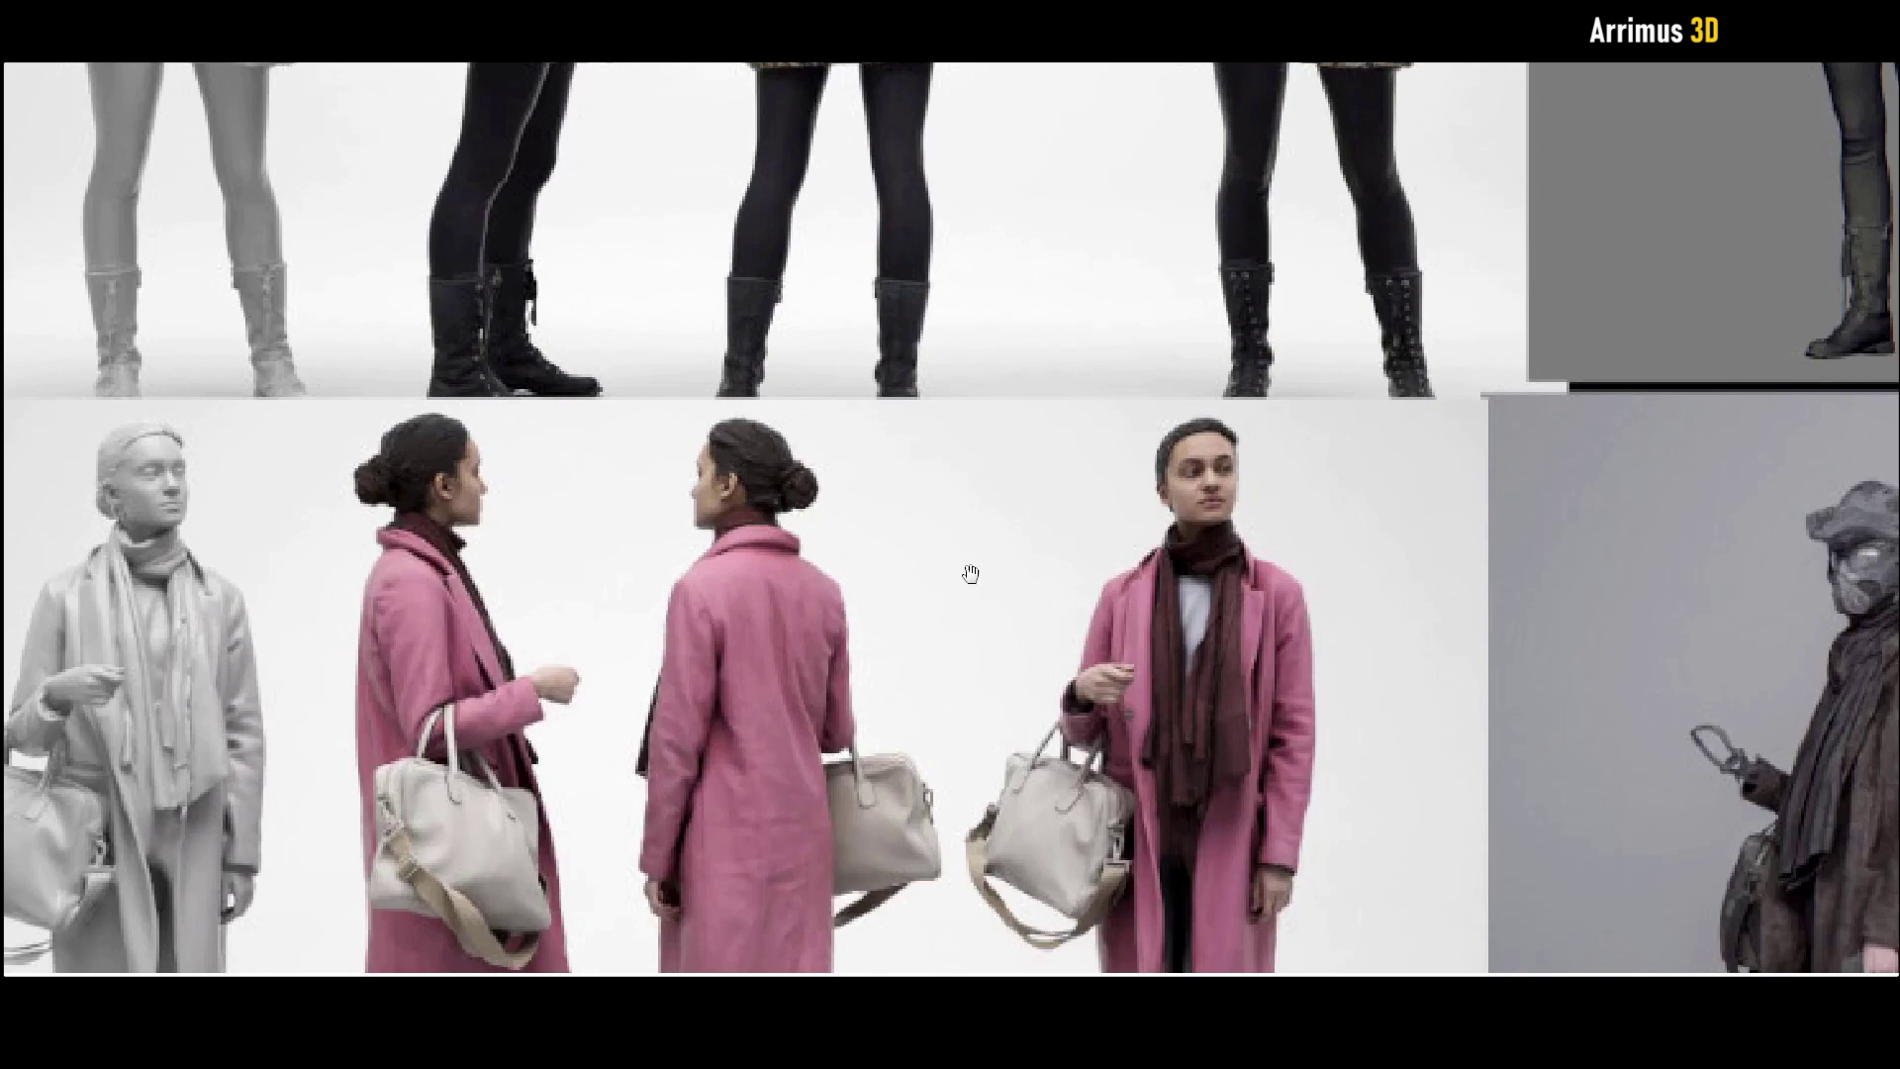
left_click_drag(967, 572, 1073, 369)
left_click_drag(1554, 484, 609, 458)
left_click_drag(1236, 503, 817, 461)
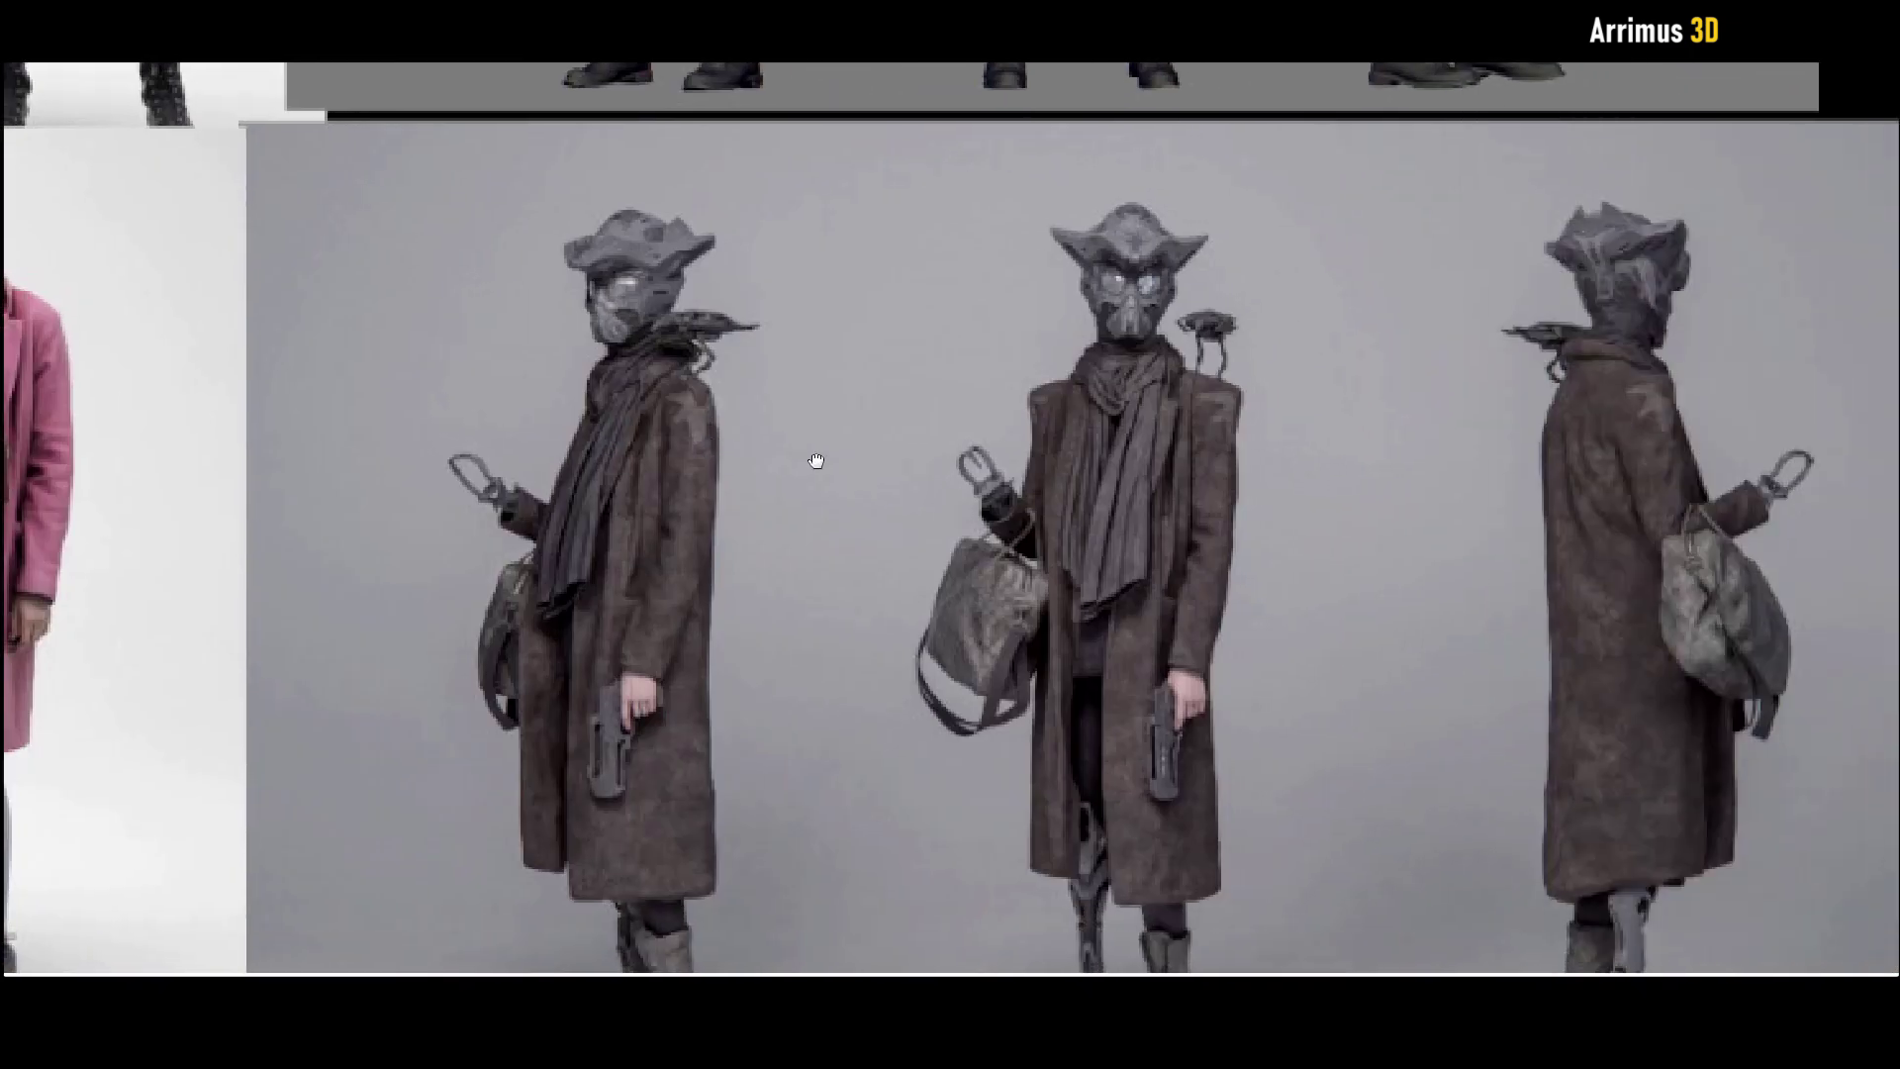
scroll(815, 461, "left", 8)
scroll(584, 303, "down", 2)
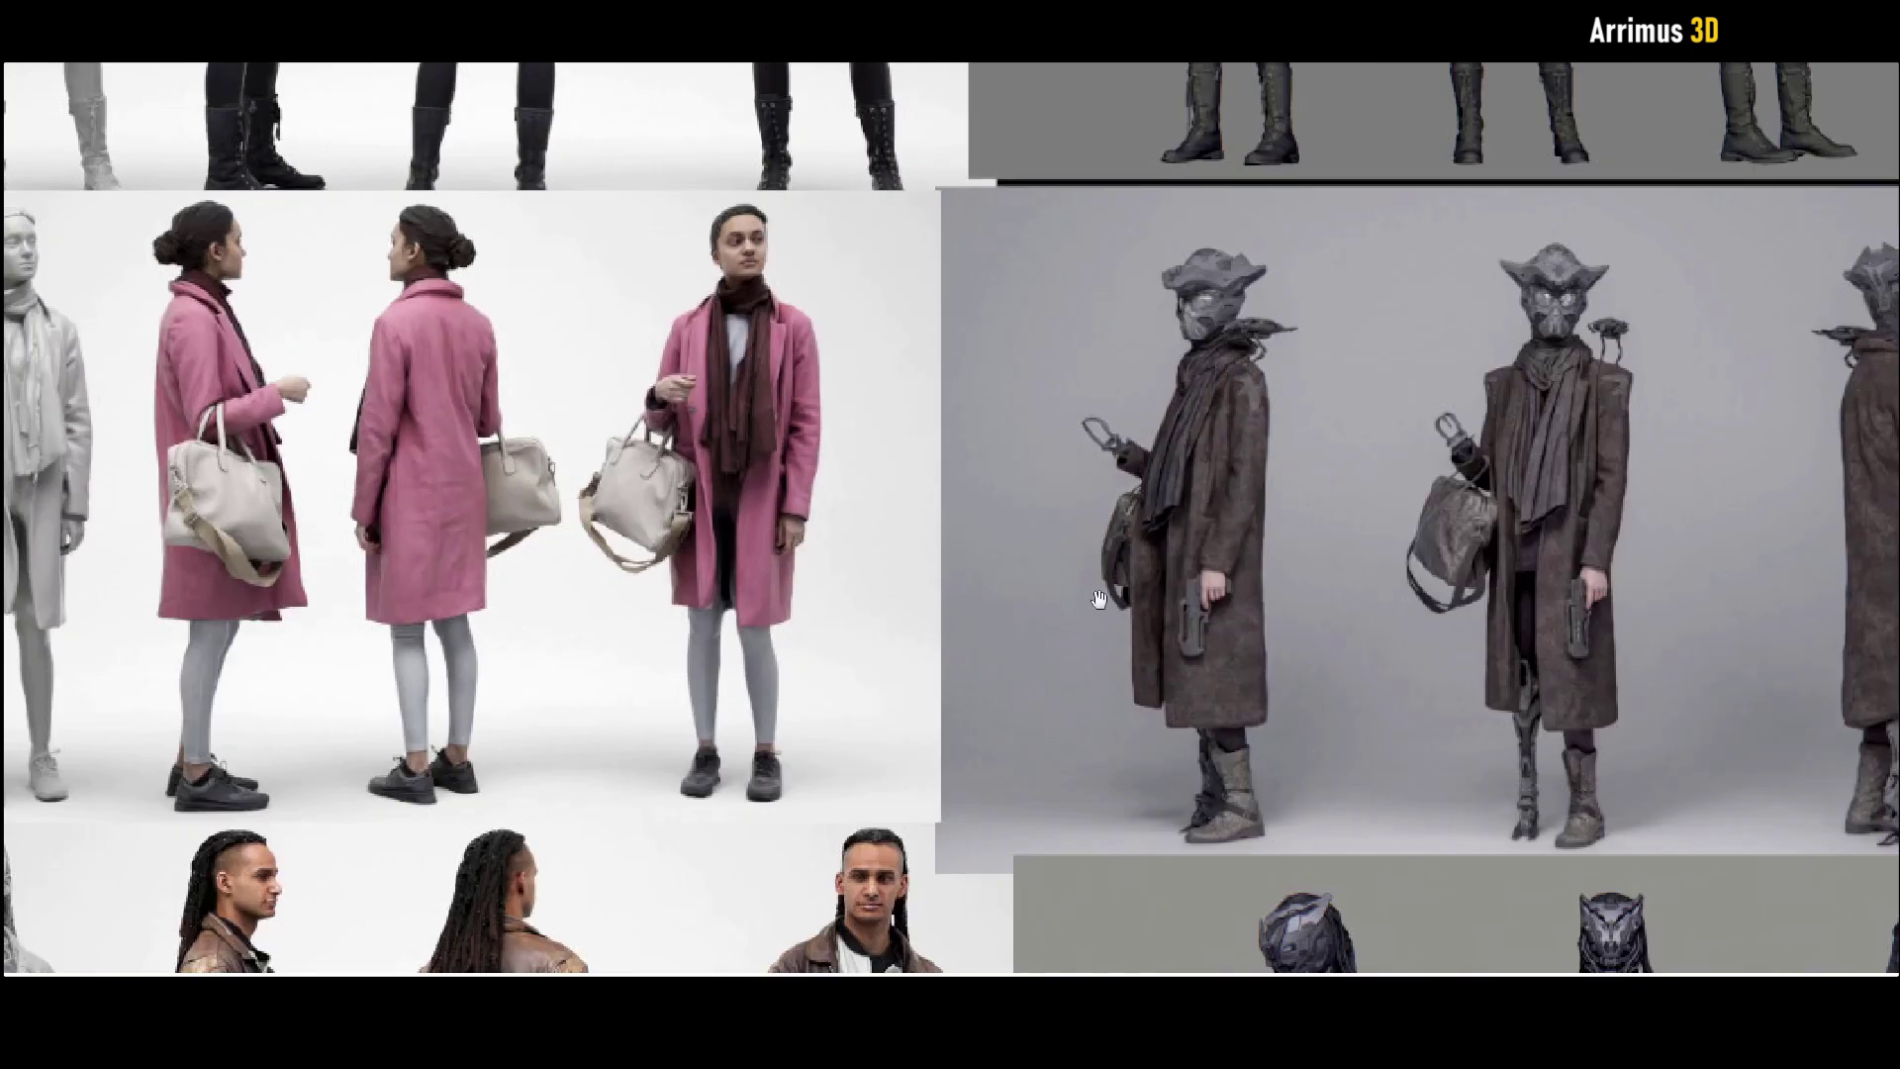
mouse_move(1416, 549)
middle_mouse_down()
mouse_move(1500, 569)
mouse_move(1411, 564)
middle_mouse_up()
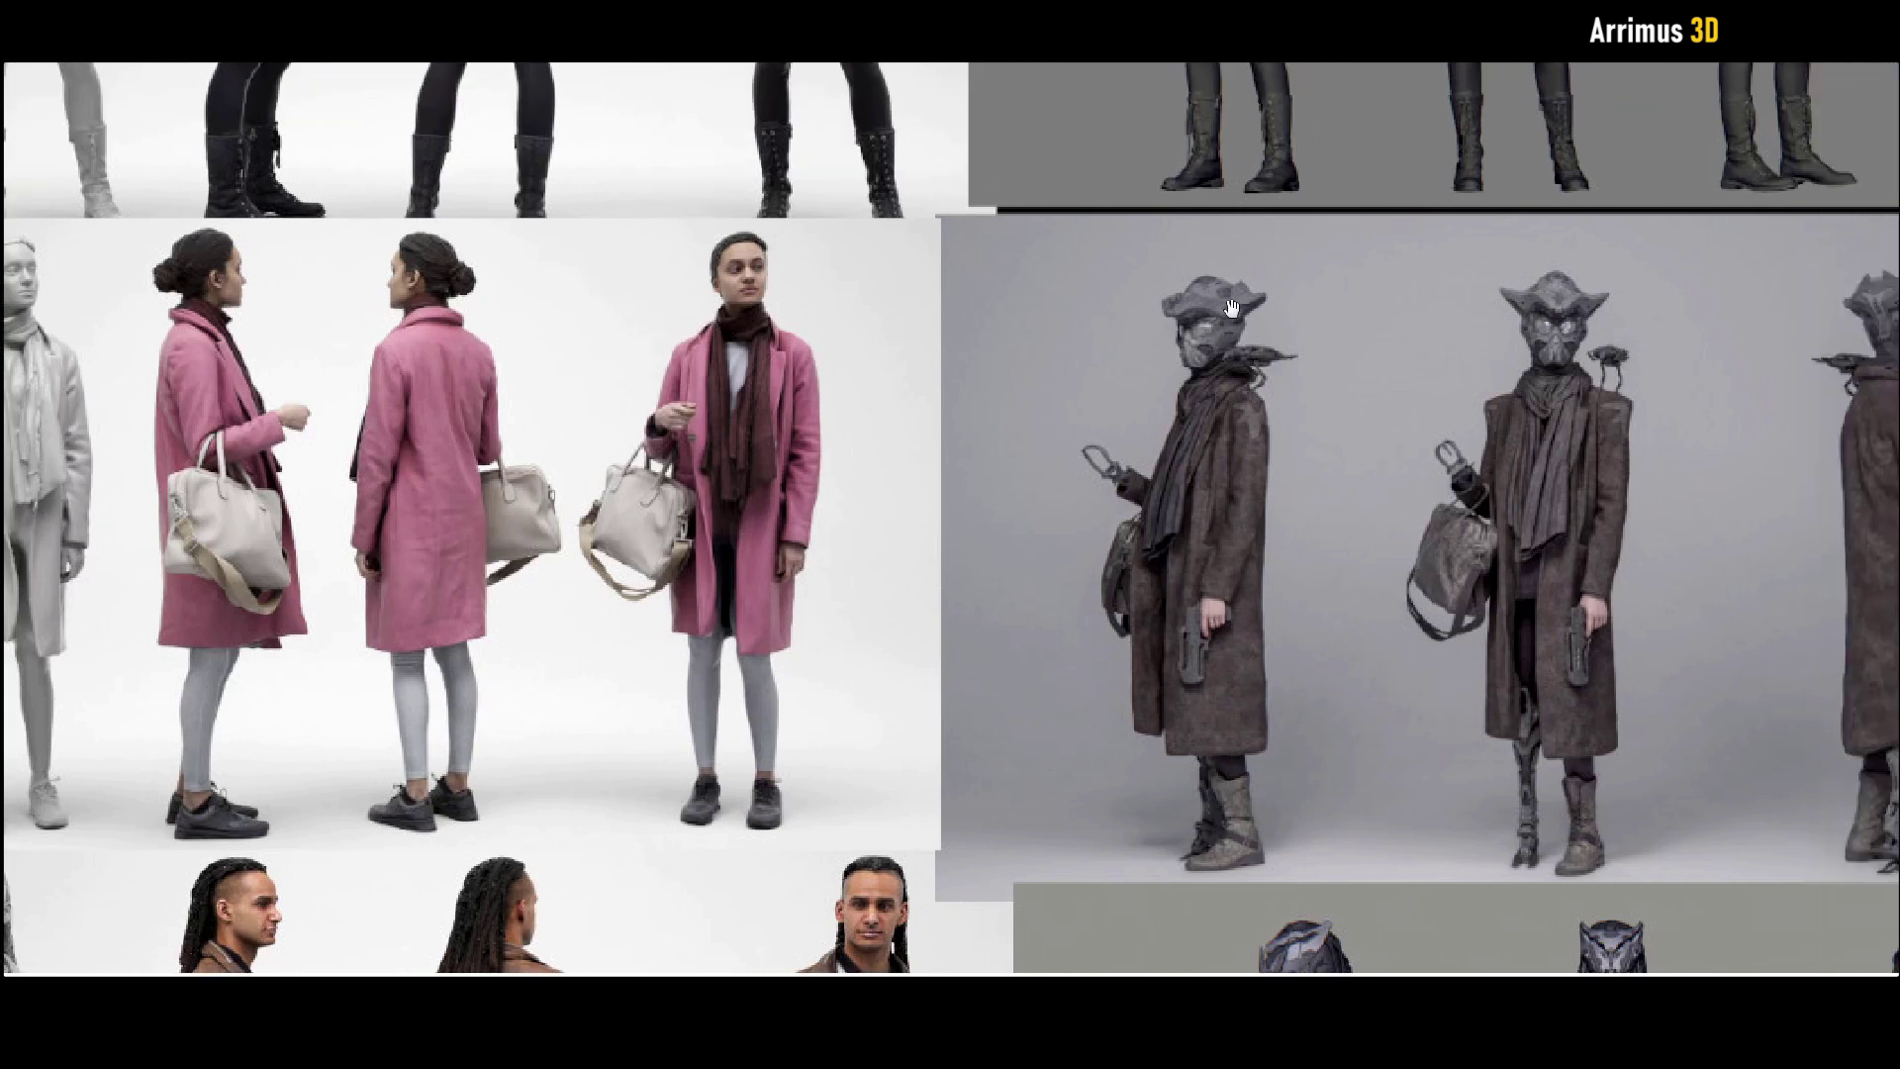
middle_click_drag(1425, 491, 1419, 416)
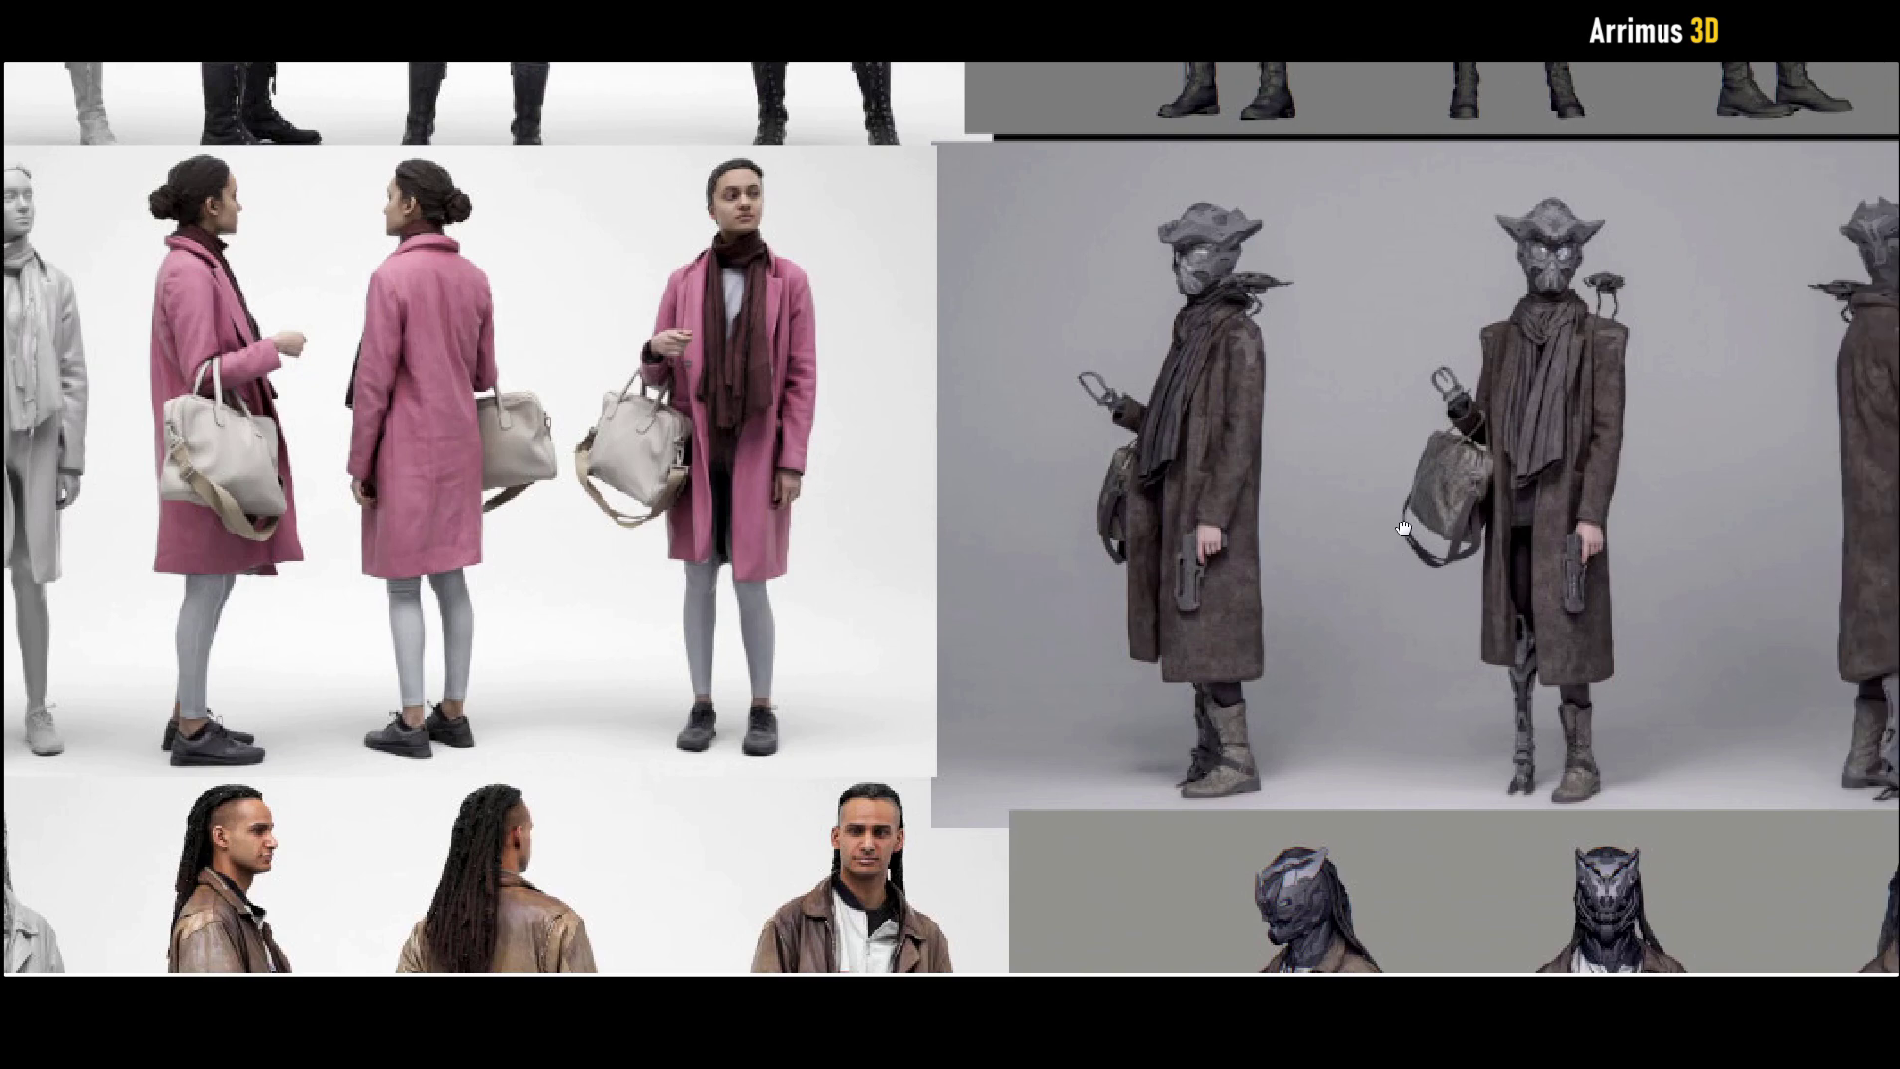
scroll(1440, 533, "up", 5)
scroll(1274, 220, "down", 5)
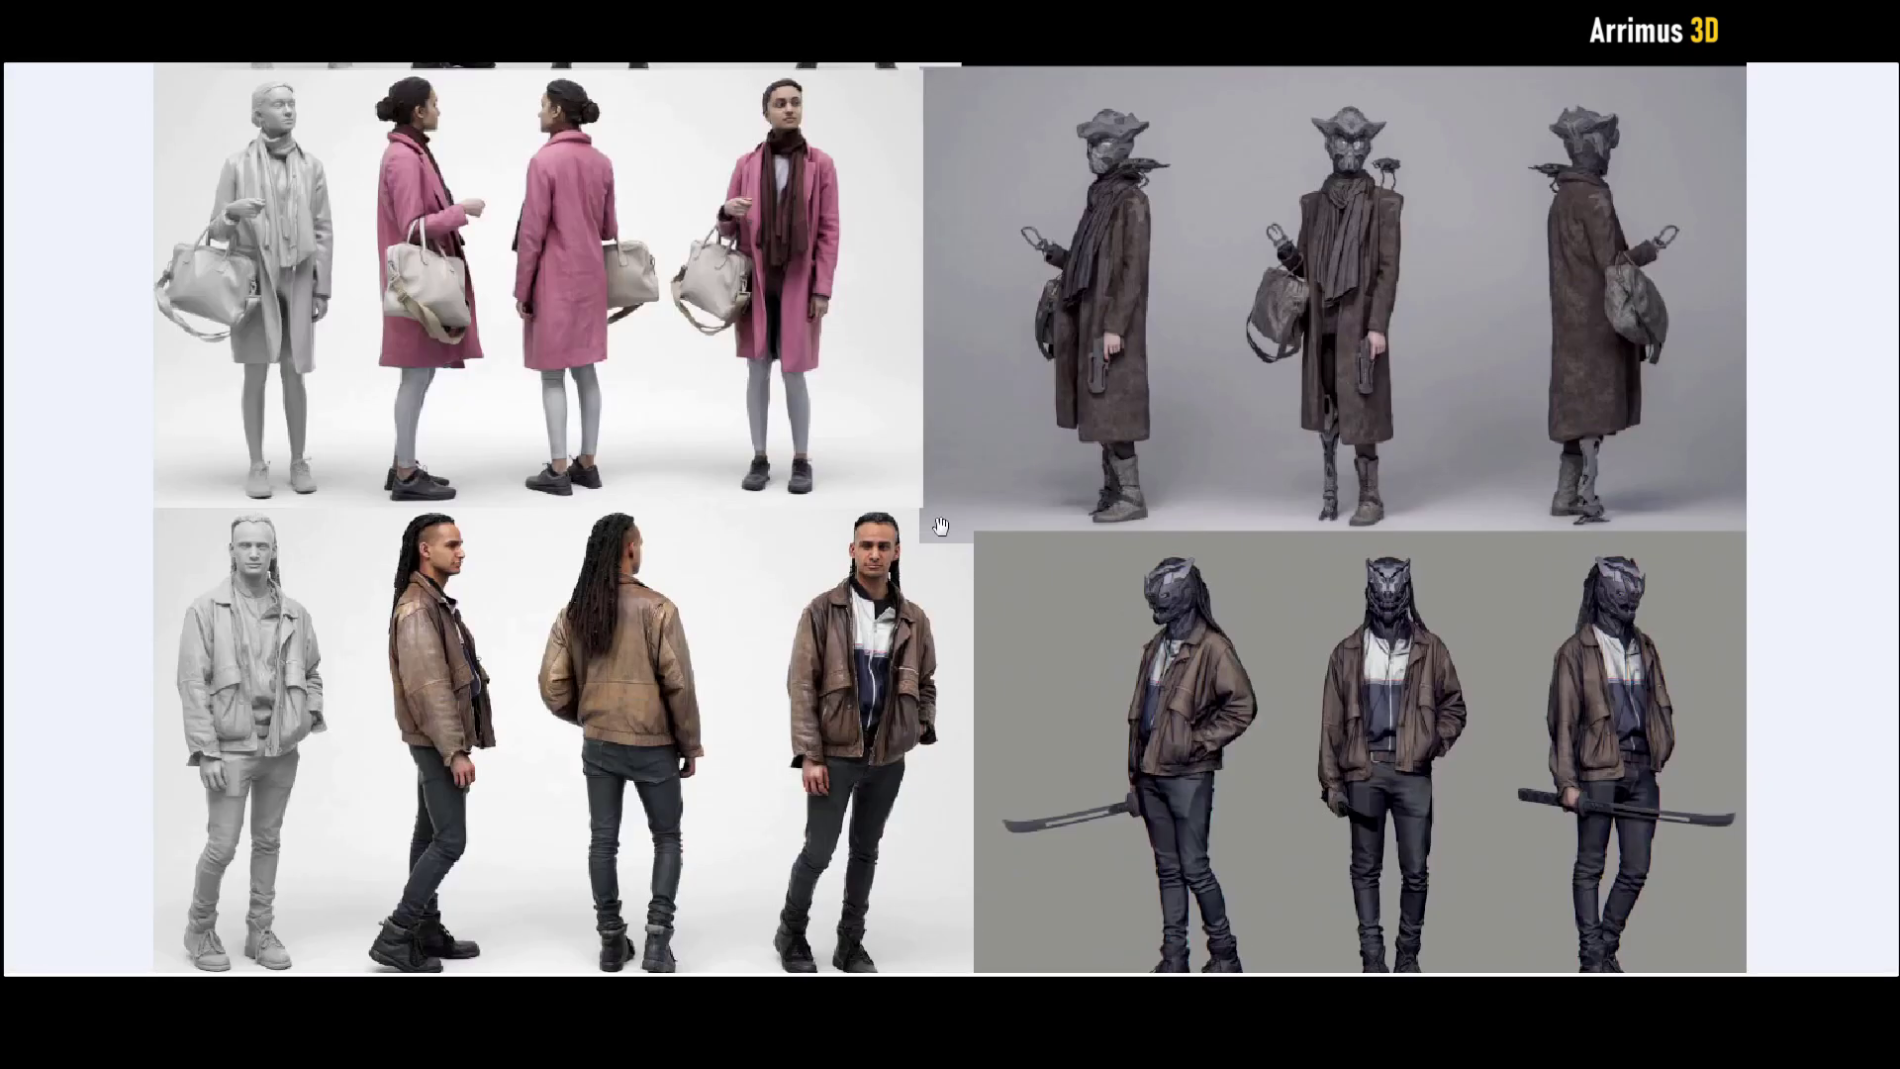
Compare the leather-jacket man's scan references with the masked sword-carrying character design built on them.
scroll(861, 577, "up", 4)
middle_click_drag(867, 584, 1028, 465)
middle_click_drag(1344, 675, 1062, 365)
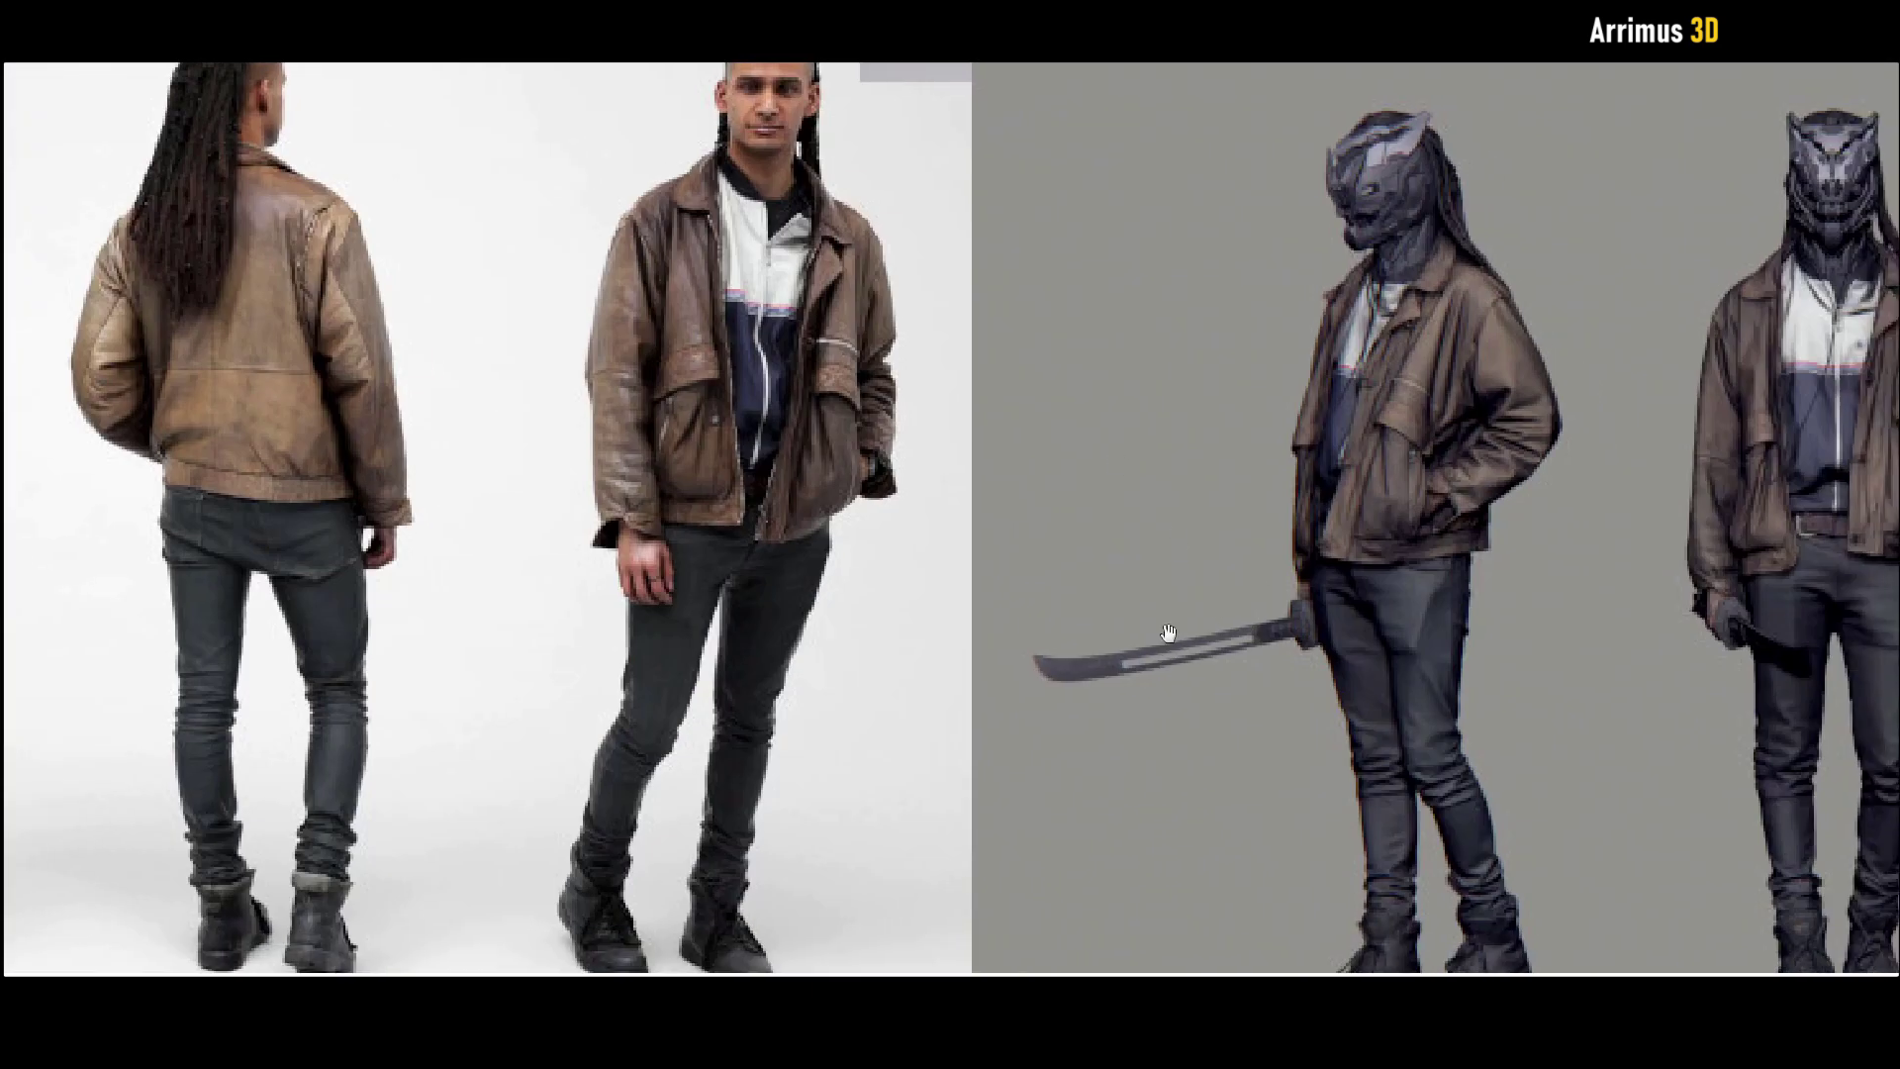
middle_click_drag(1168, 633, 790, 491)
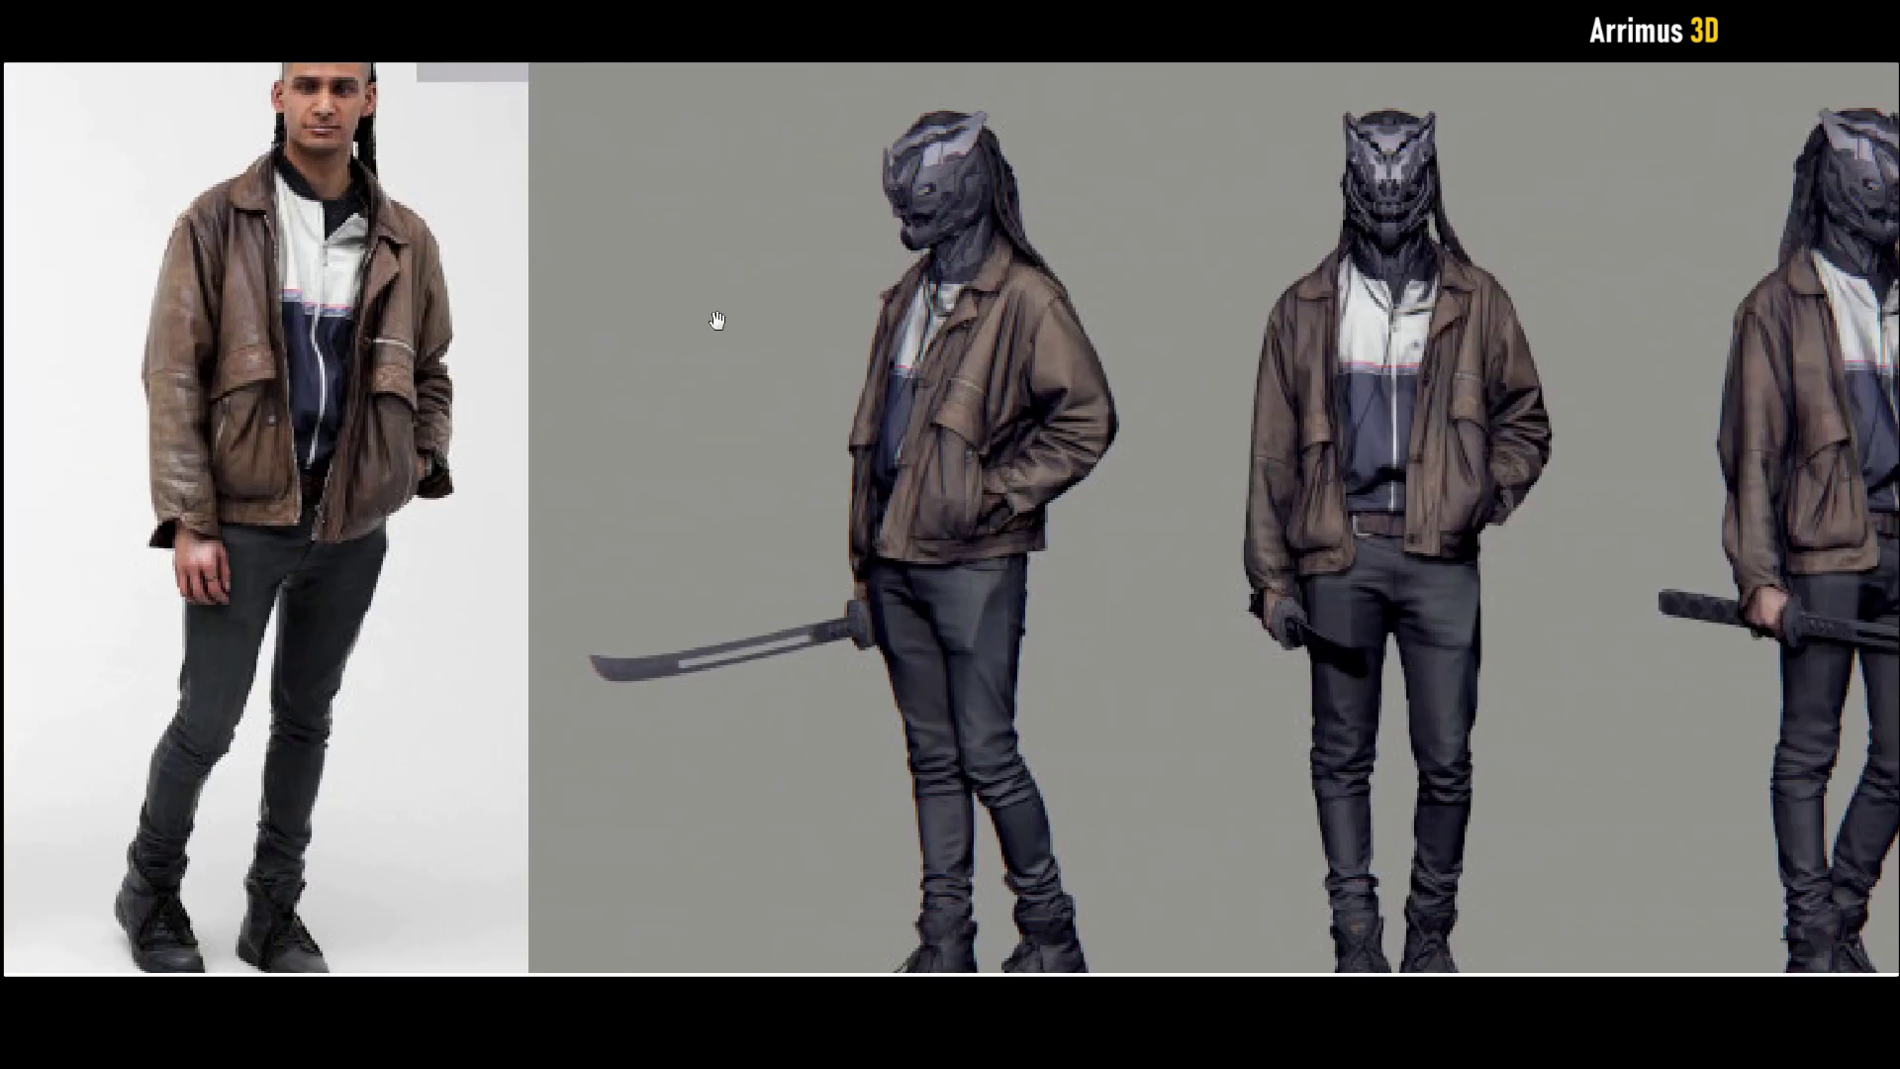
scroll(720, 322, "down", 3)
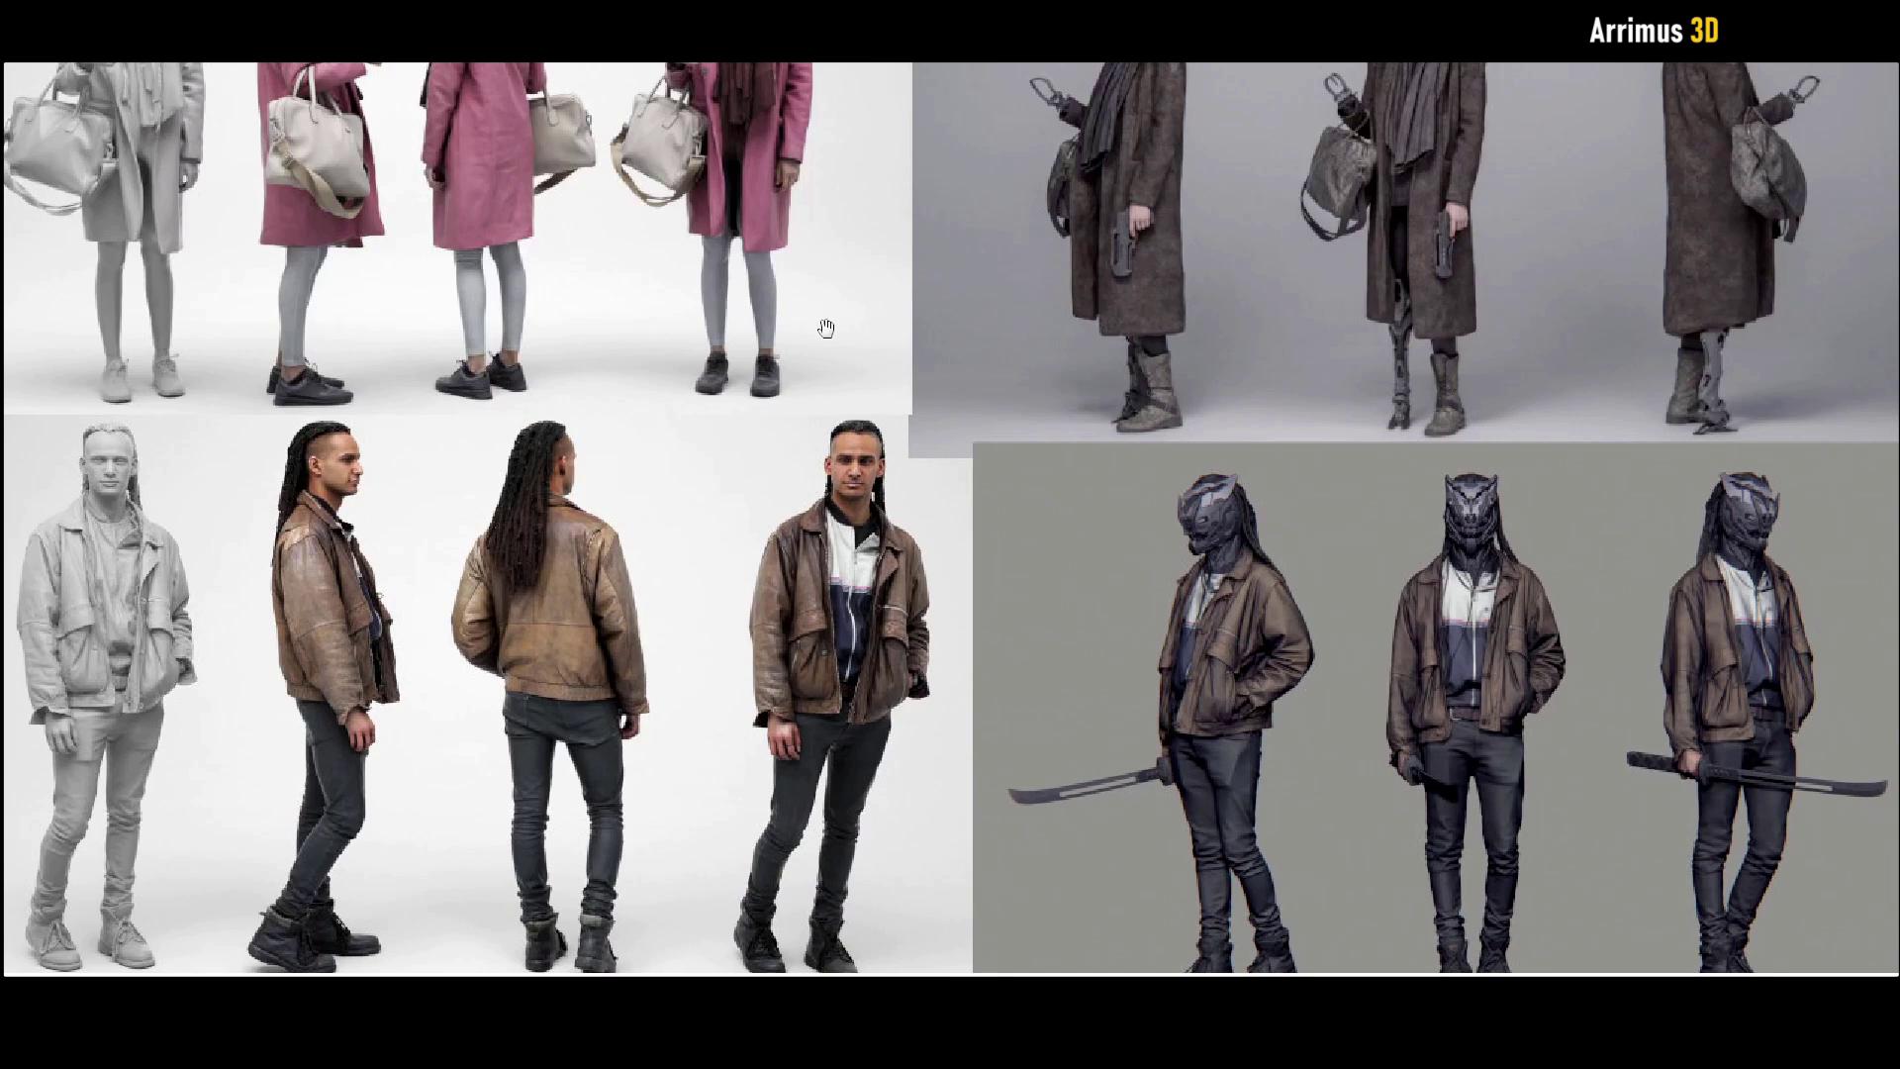
scroll(1077, 456, "up", 4)
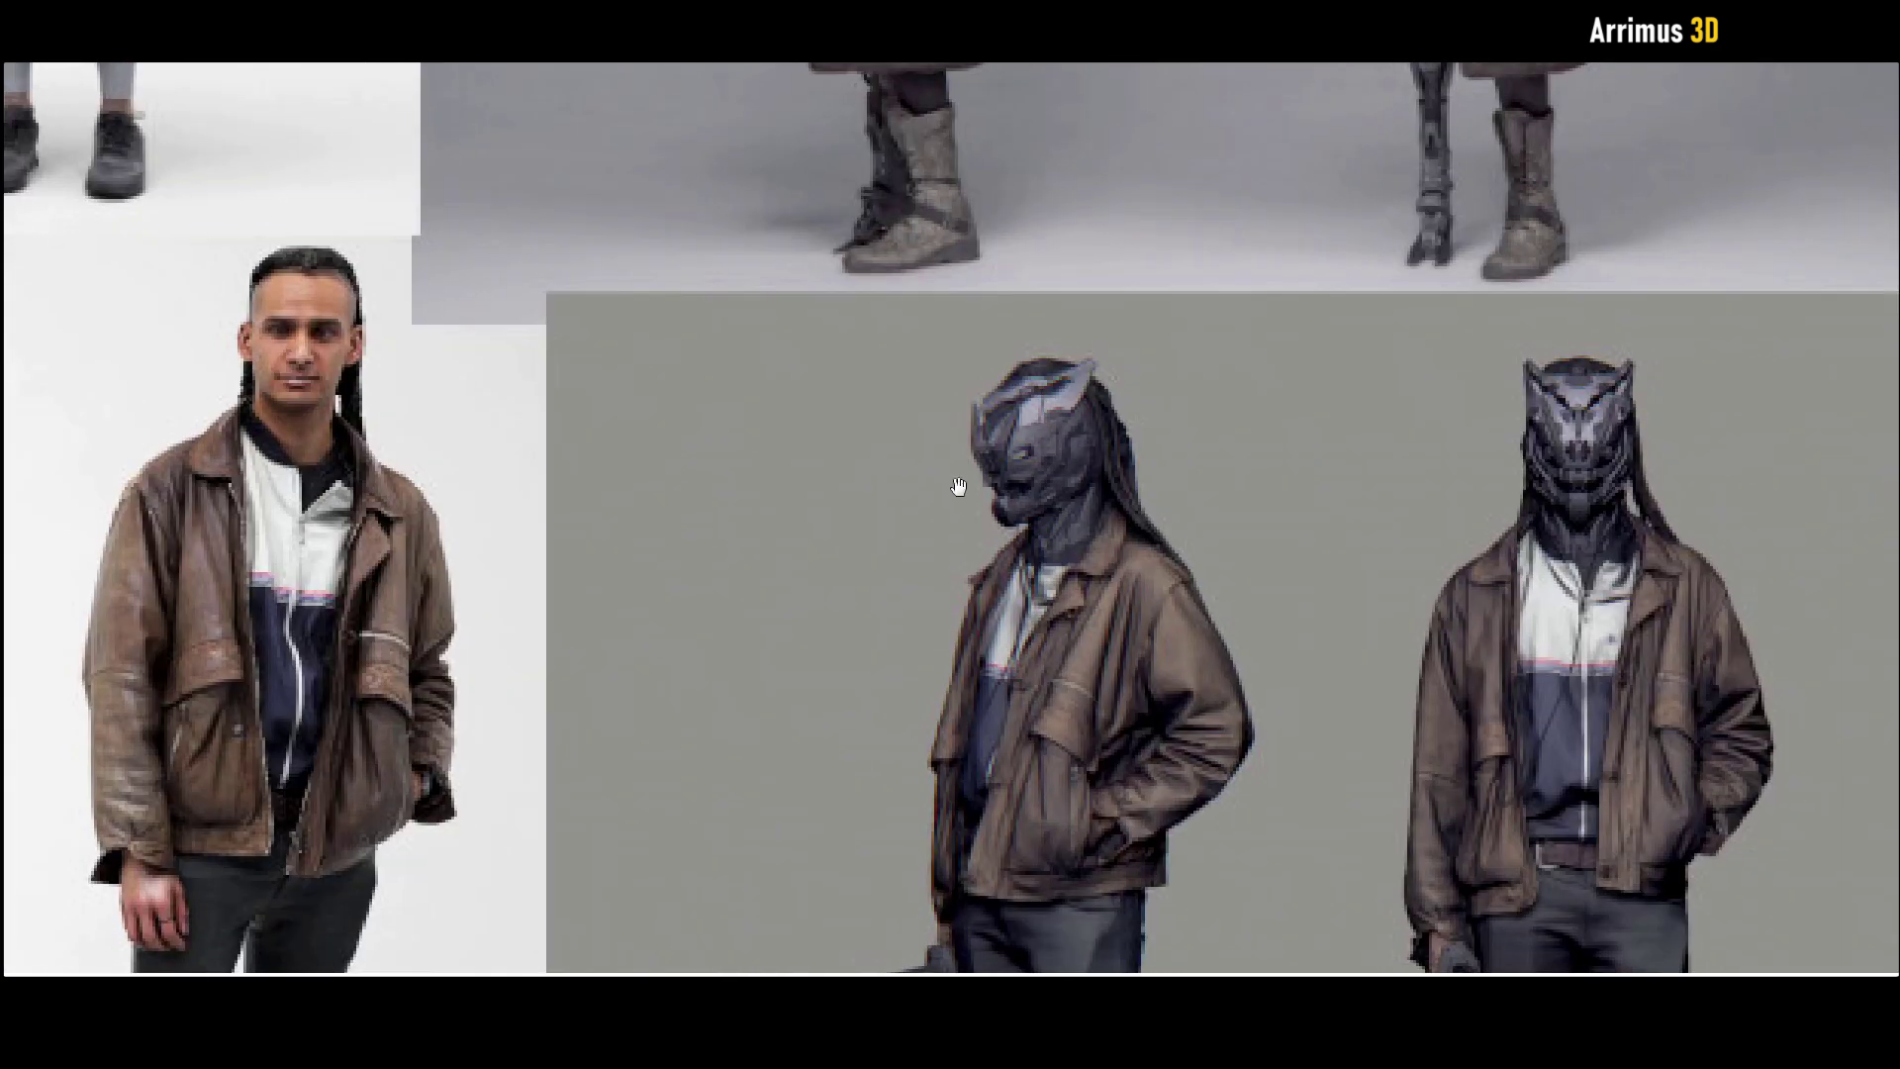
middle_click_drag(1398, 505, 1303, 322)
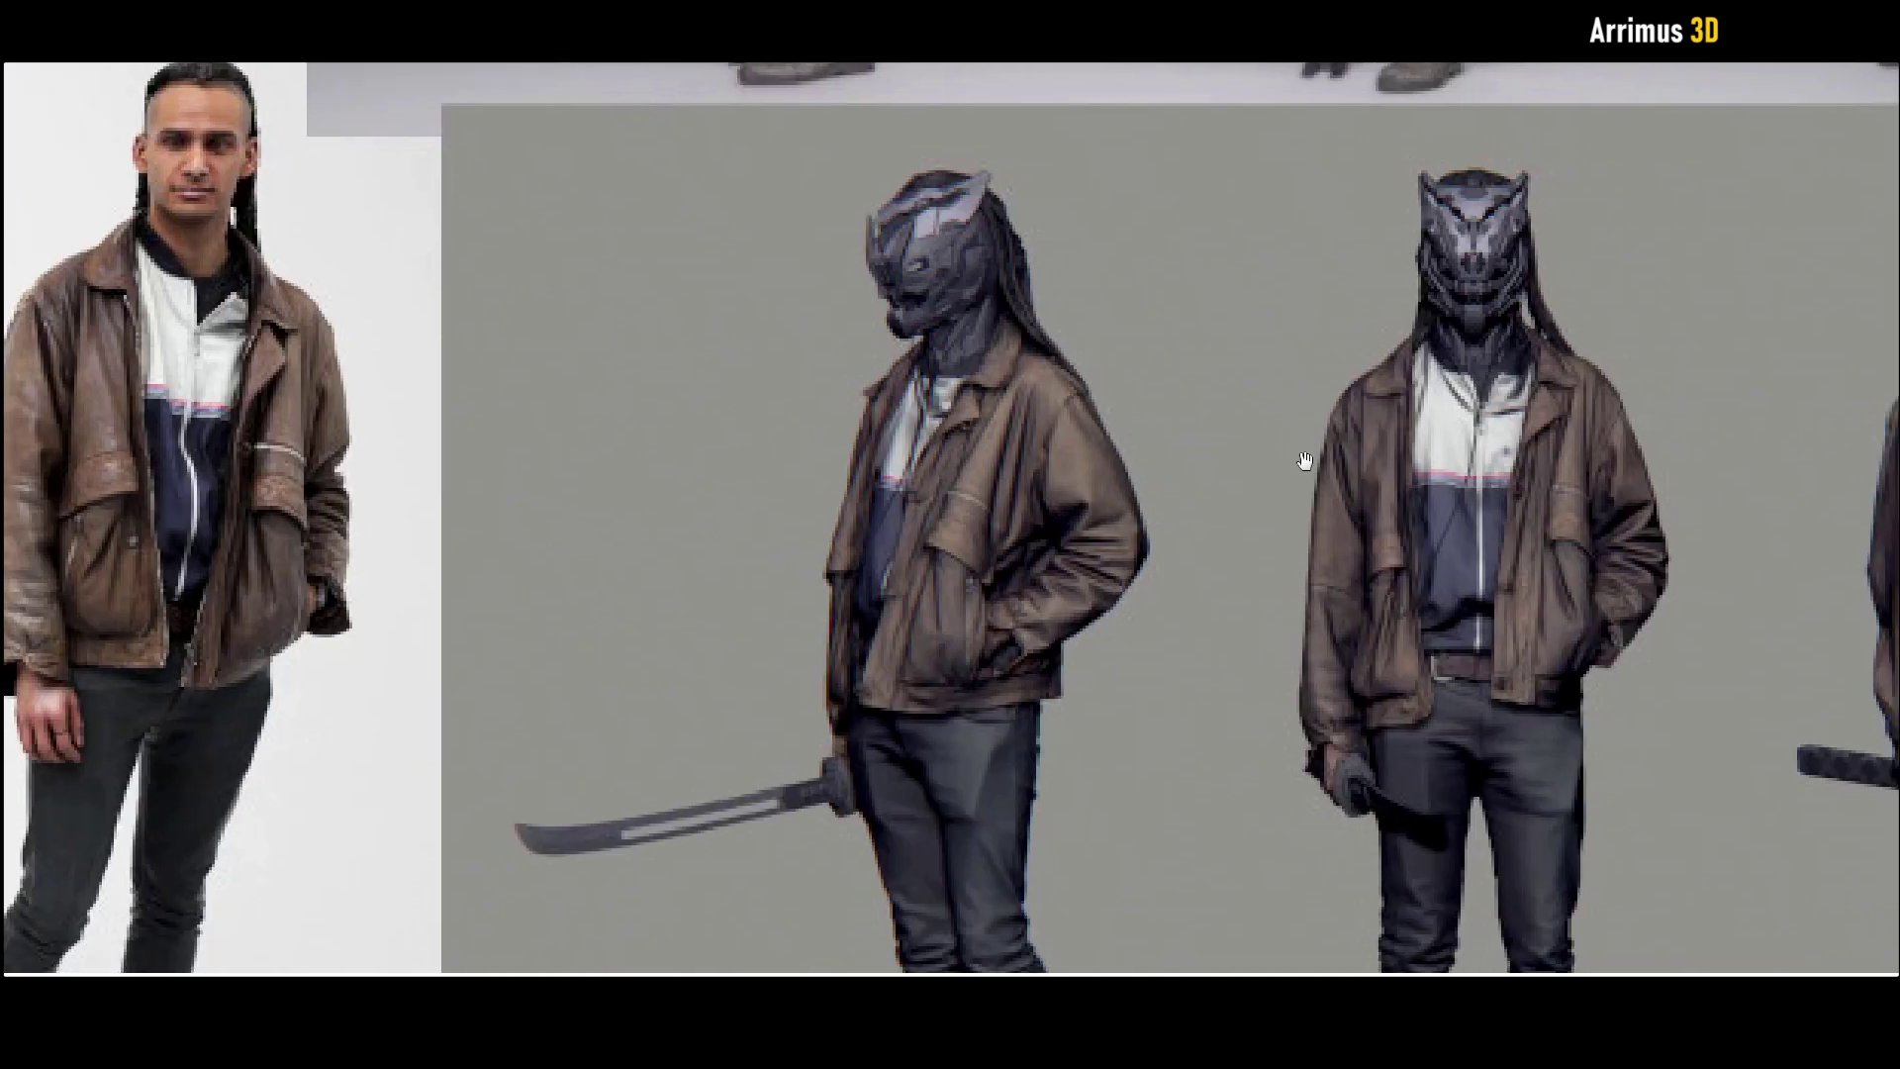
scroll(1156, 494, "down", 2)
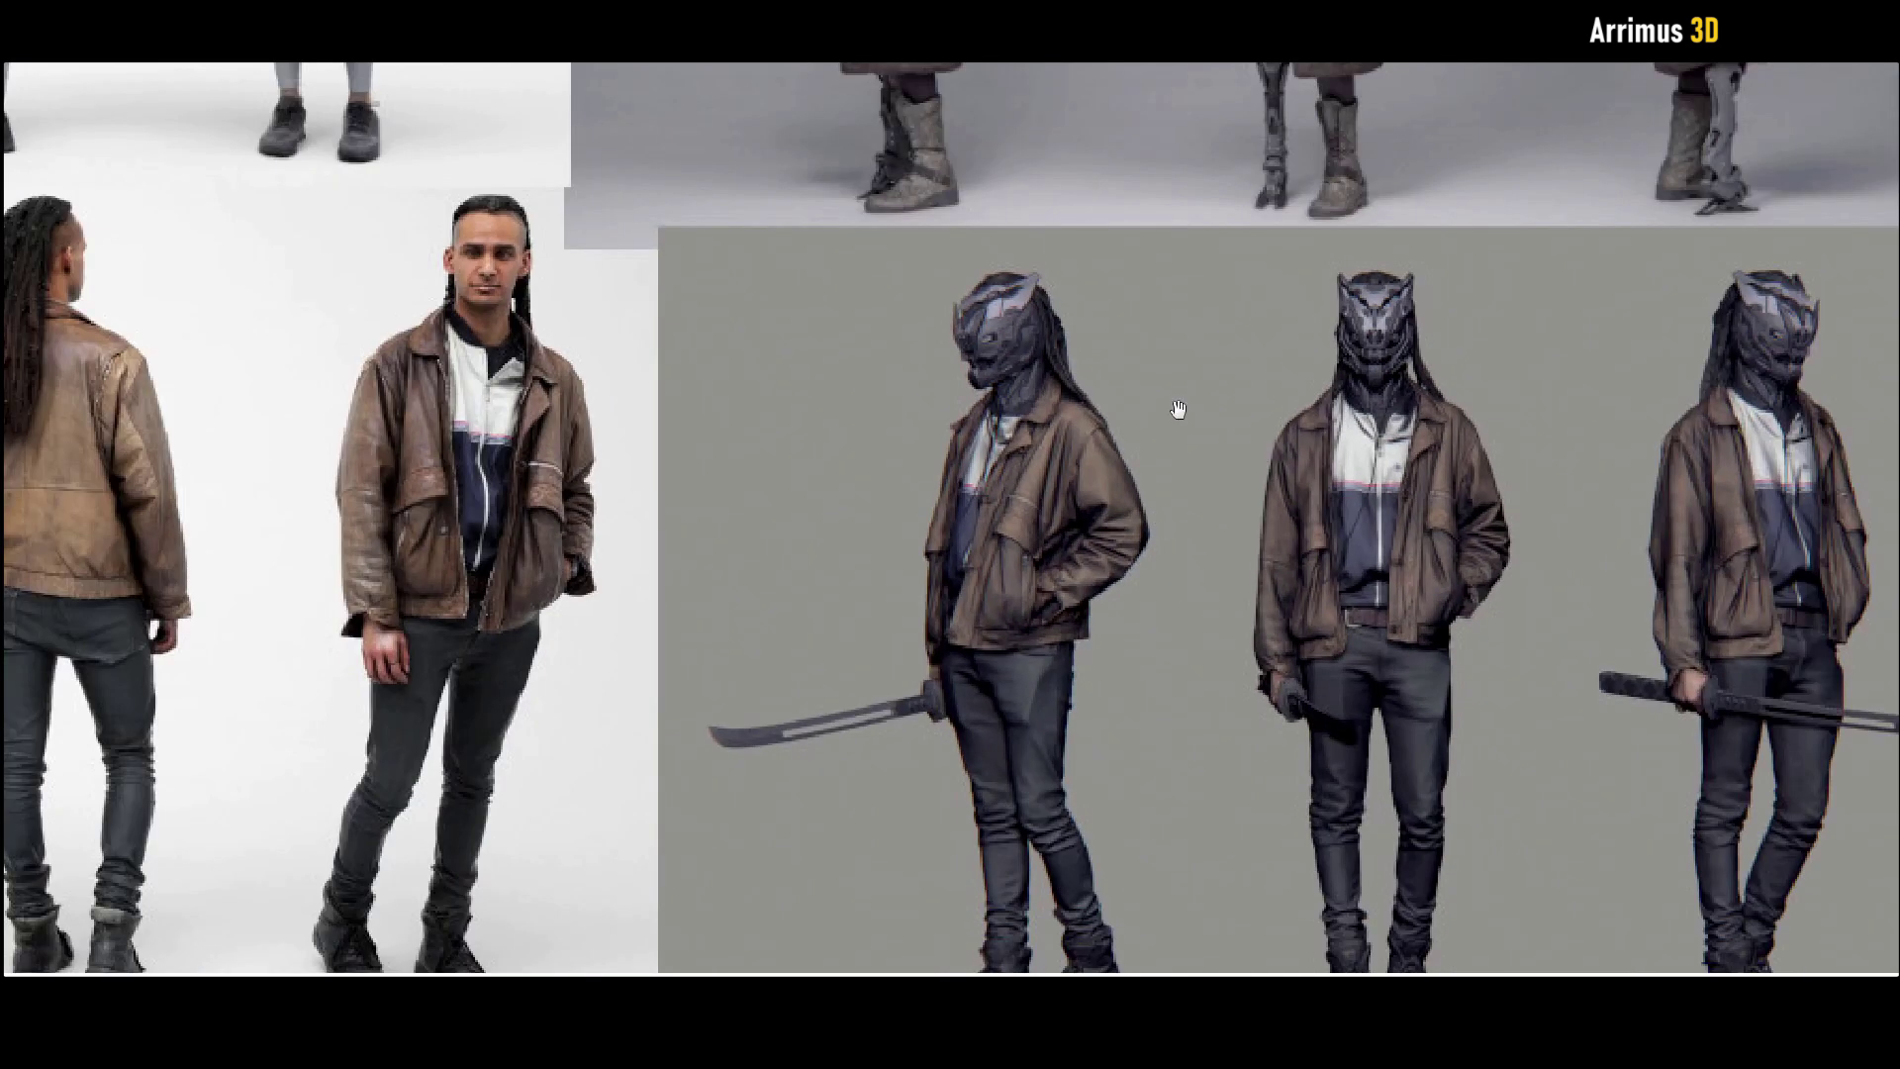
Switch to 3ds Max and inspect the full-body soldier scan, focusing on the head and chest around the slice plane.
left_click_drag(1095, 206, 1110, 672)
left_click_drag(931, 201, 1004, 663)
left_click_drag(870, 221, 1050, 623)
left_click_drag(1013, 686, 1094, 701)
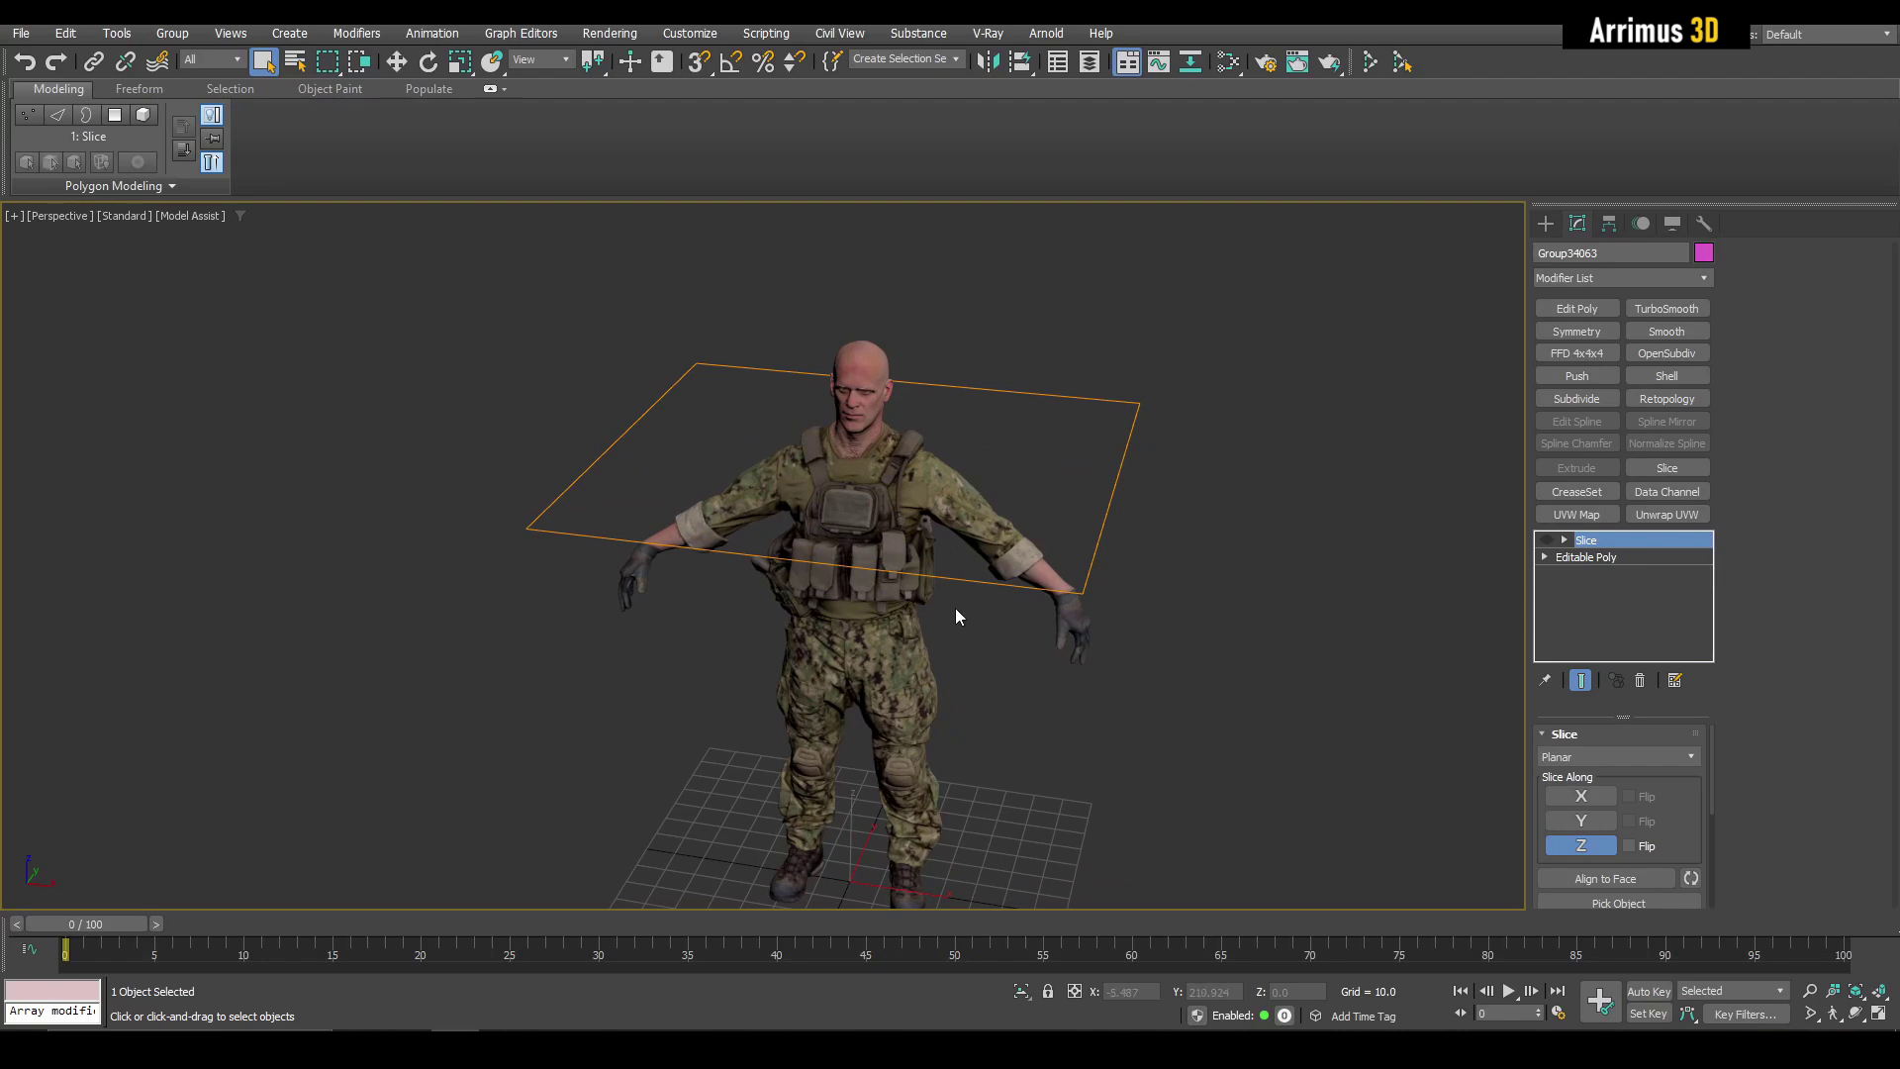
middle_click_drag(956, 610, 995, 543)
middle_click_drag(967, 355, 982, 519)
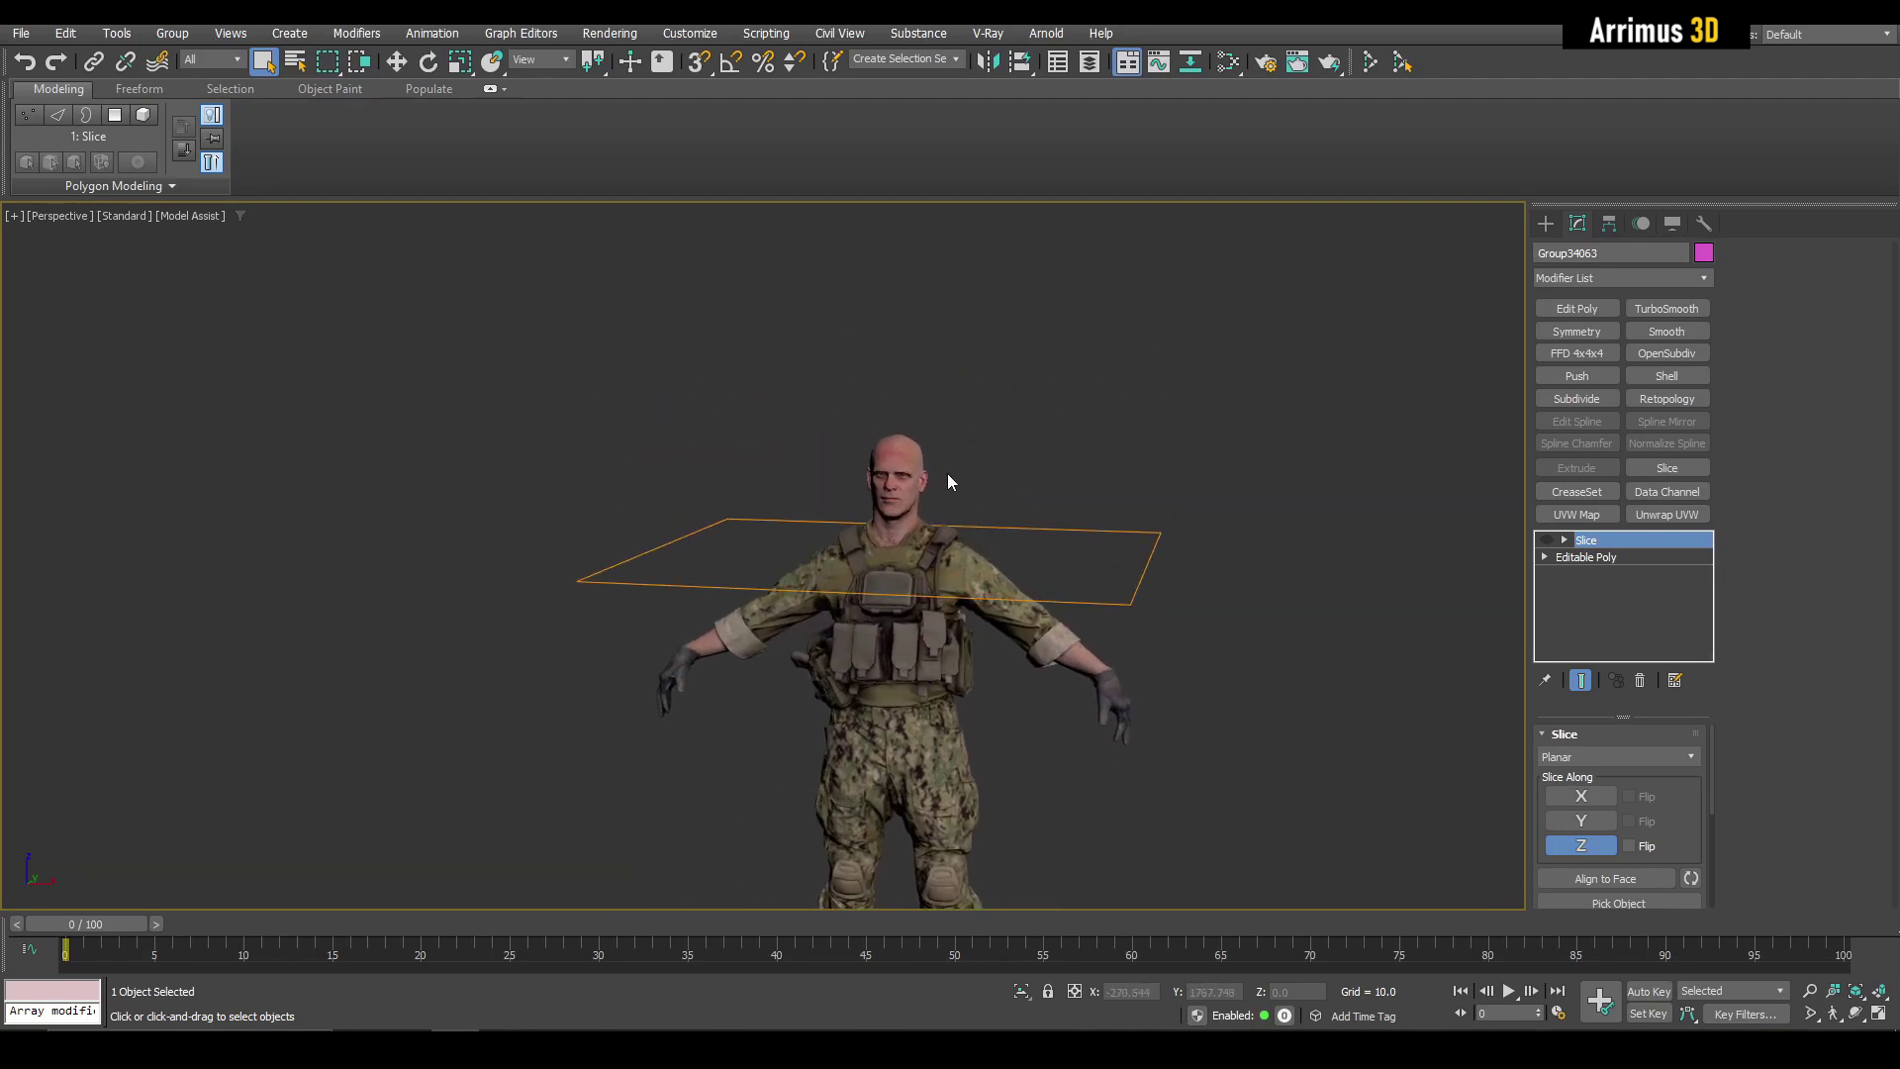
scroll(941, 468, "up", 10)
middle_click_drag(953, 599, 1001, 479)
scroll(947, 560, "down", 8)
mouse_move(947, 559)
middle_mouse_down("alt")
mouse_move(1001, 566)
mouse_move(978, 482)
mouse_move(1022, 554)
mouse_move(1012, 612)
mouse_move(1029, 619)
mouse_move(904, 570)
mouse_move(942, 551)
middle_mouse_up("alt")
scroll(1002, 552, "down", 5)
middle_click_drag(889, 487, 879, 433, "alt")
scroll(876, 430, "up", 5)
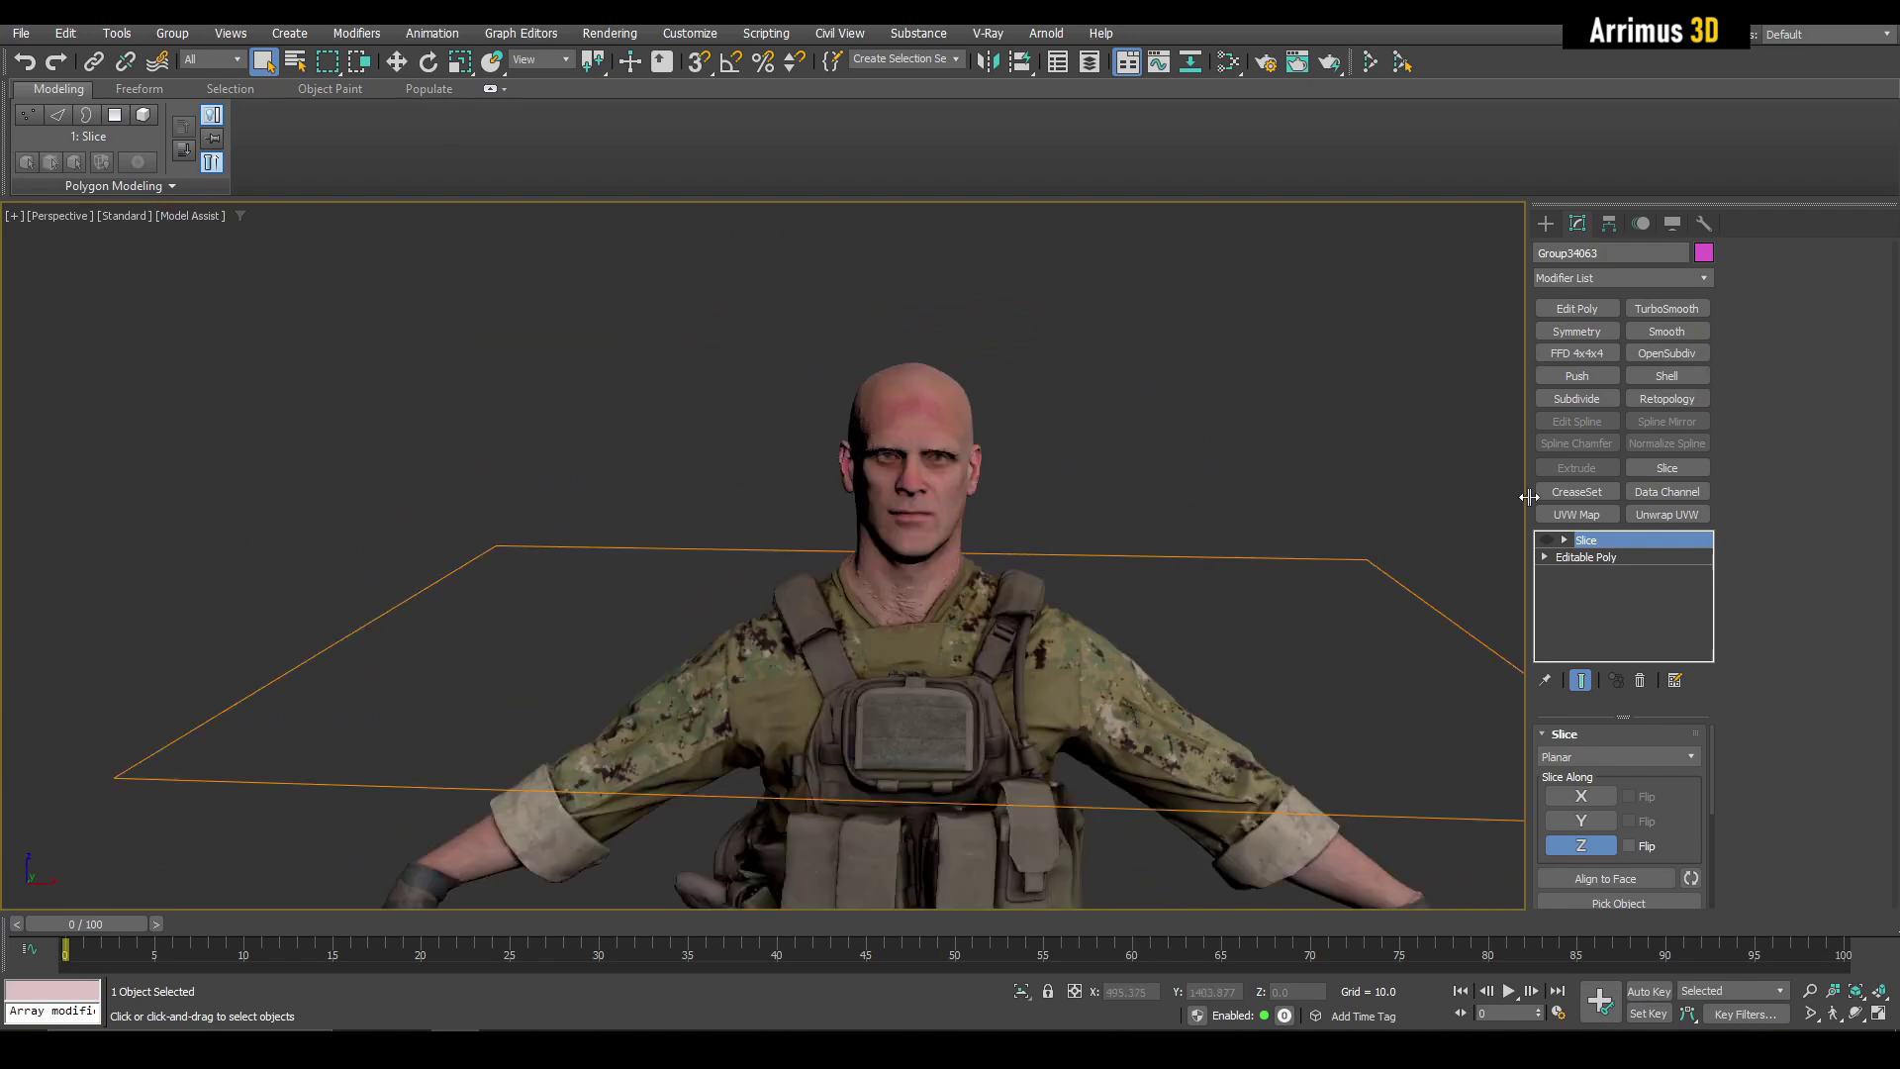
Turn on the Slice modifier to cut the soldier scan down to head and shoulders, and inspect the bust.
left_click(1547, 540)
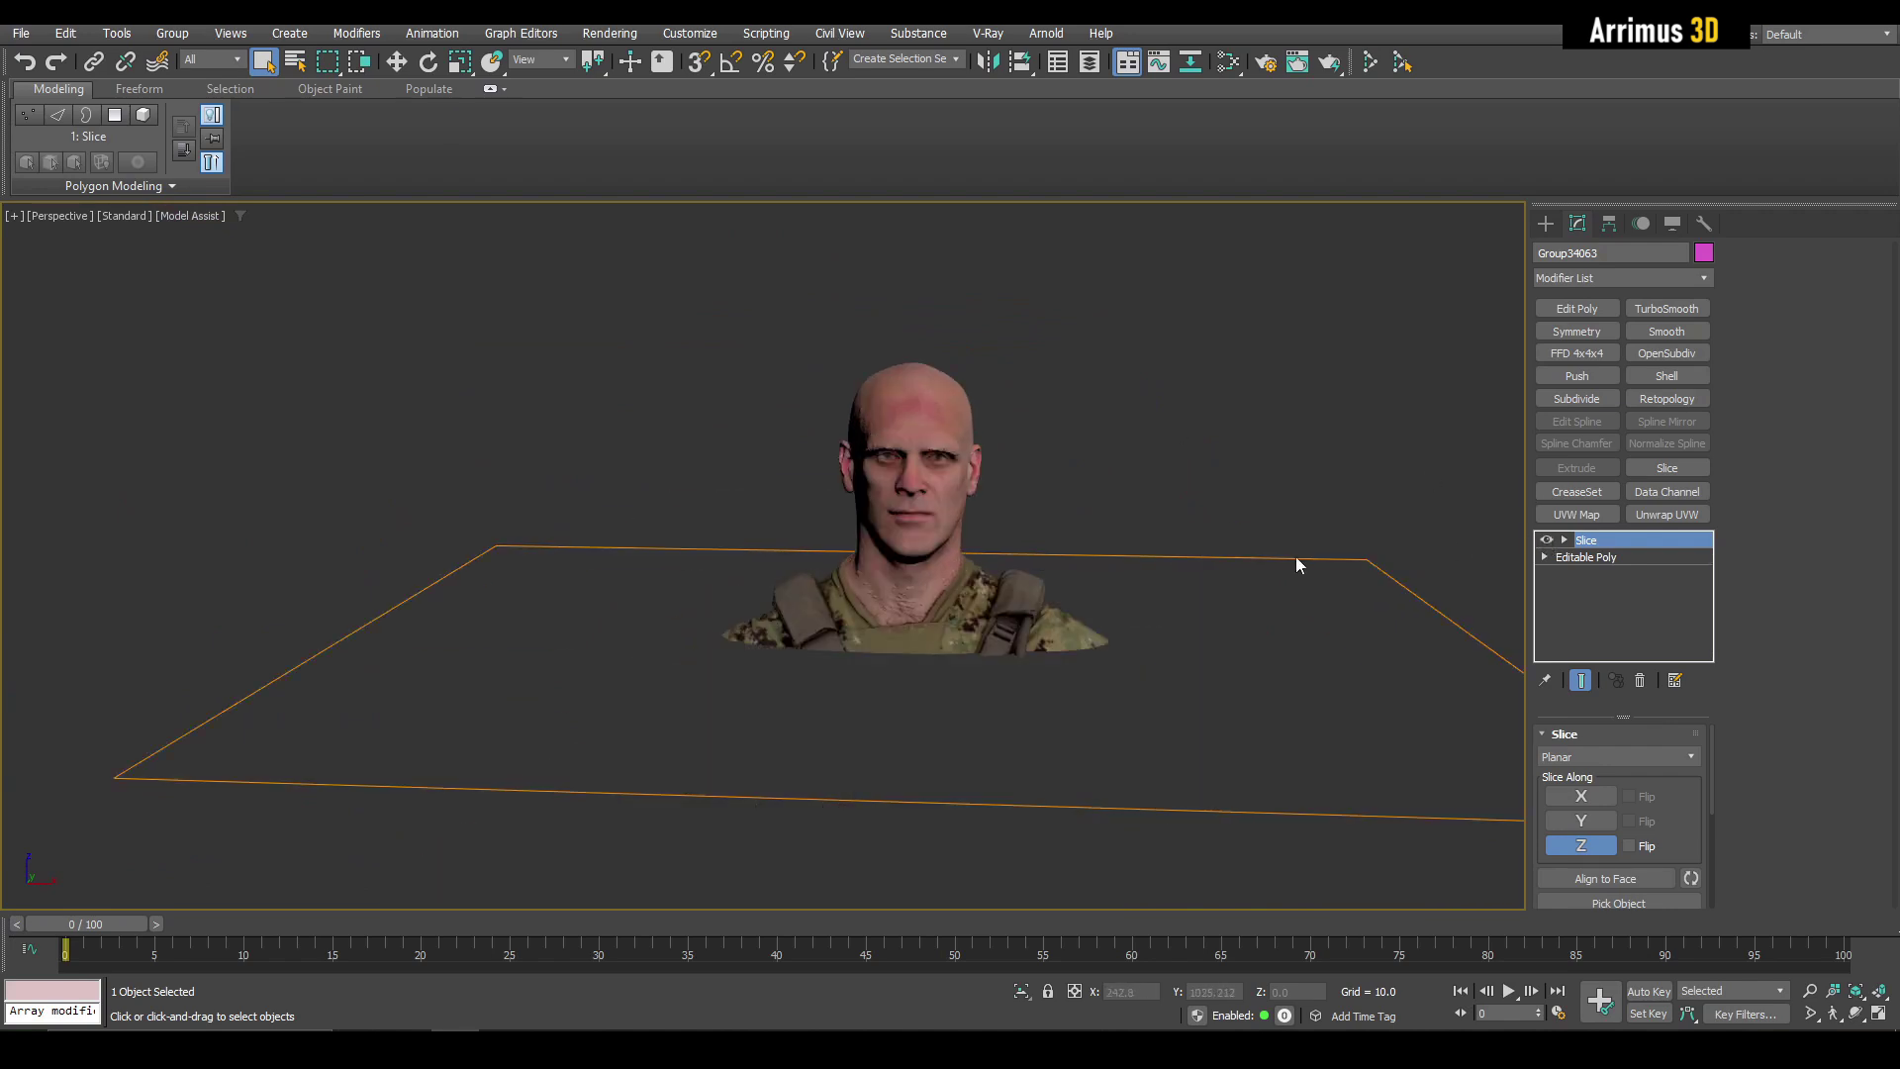
scroll(1052, 538, "up", 6)
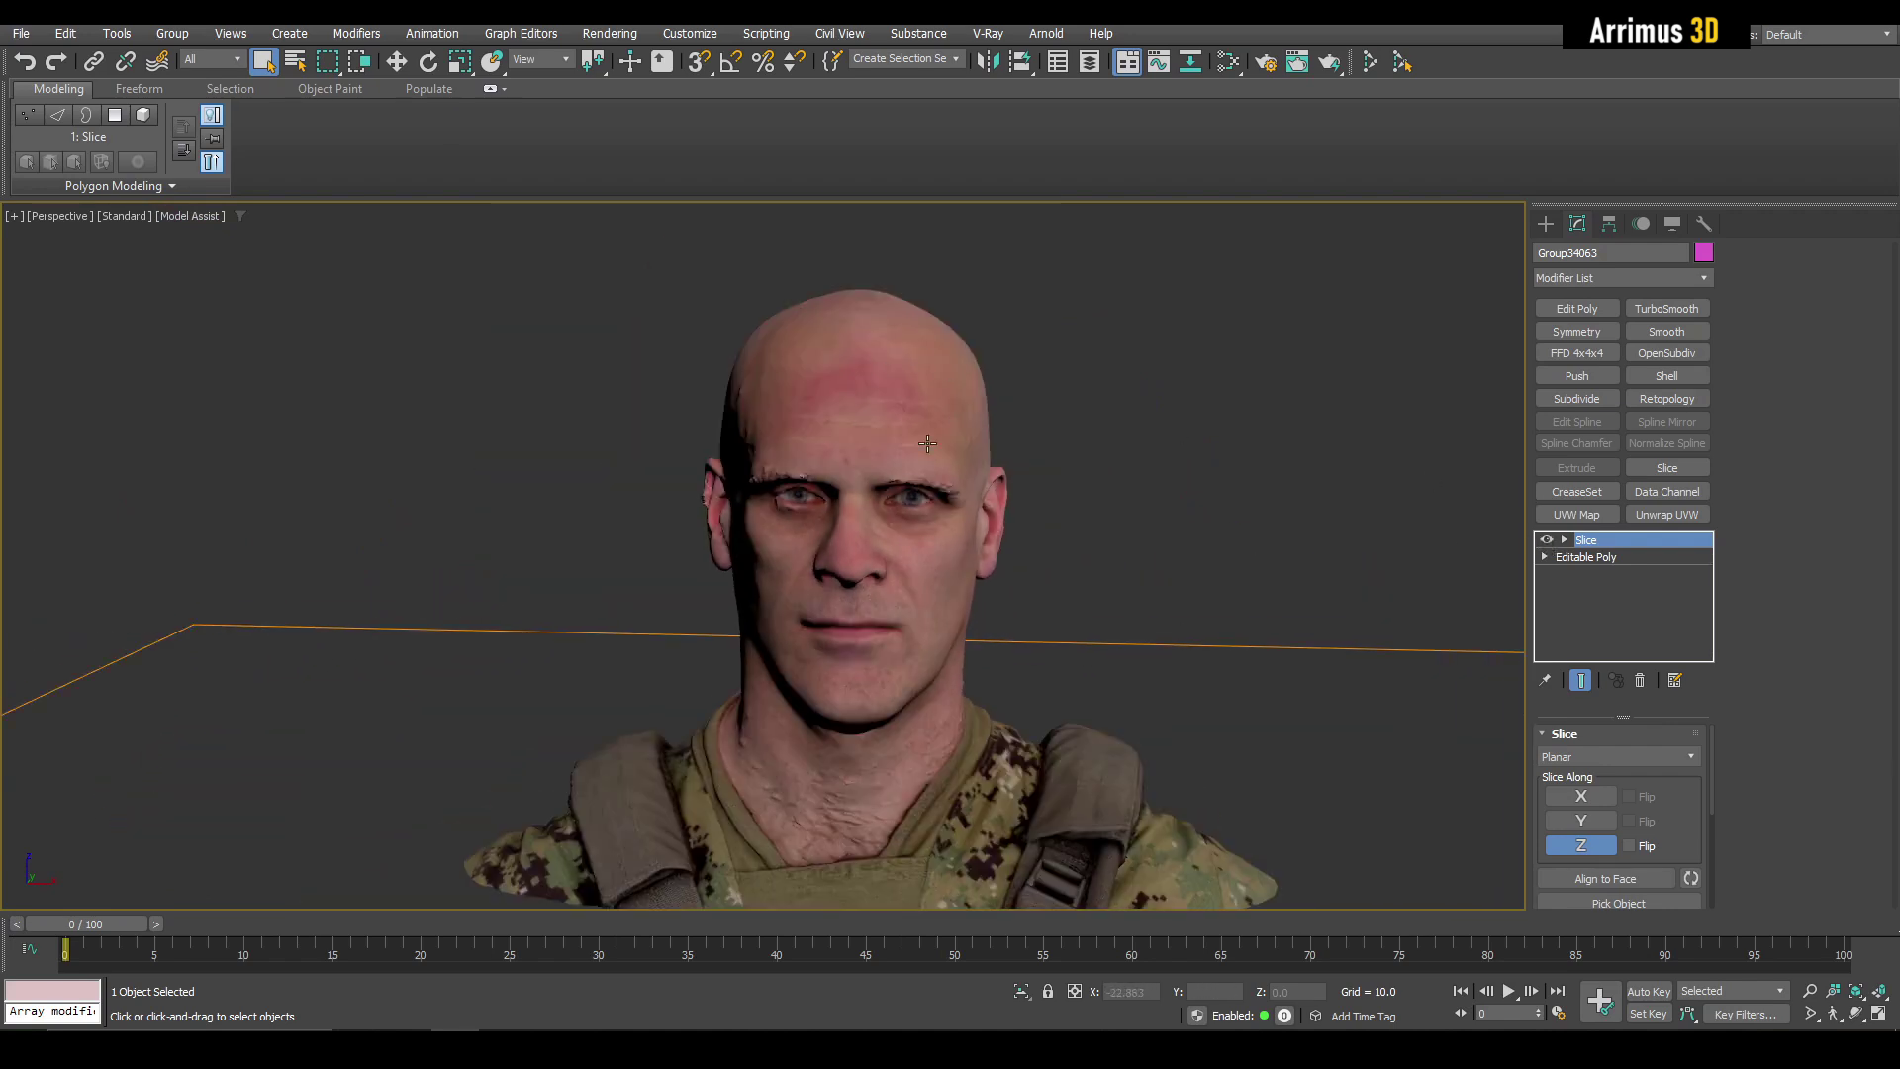
middle_click_drag(928, 443, 1089, 533, "alt")
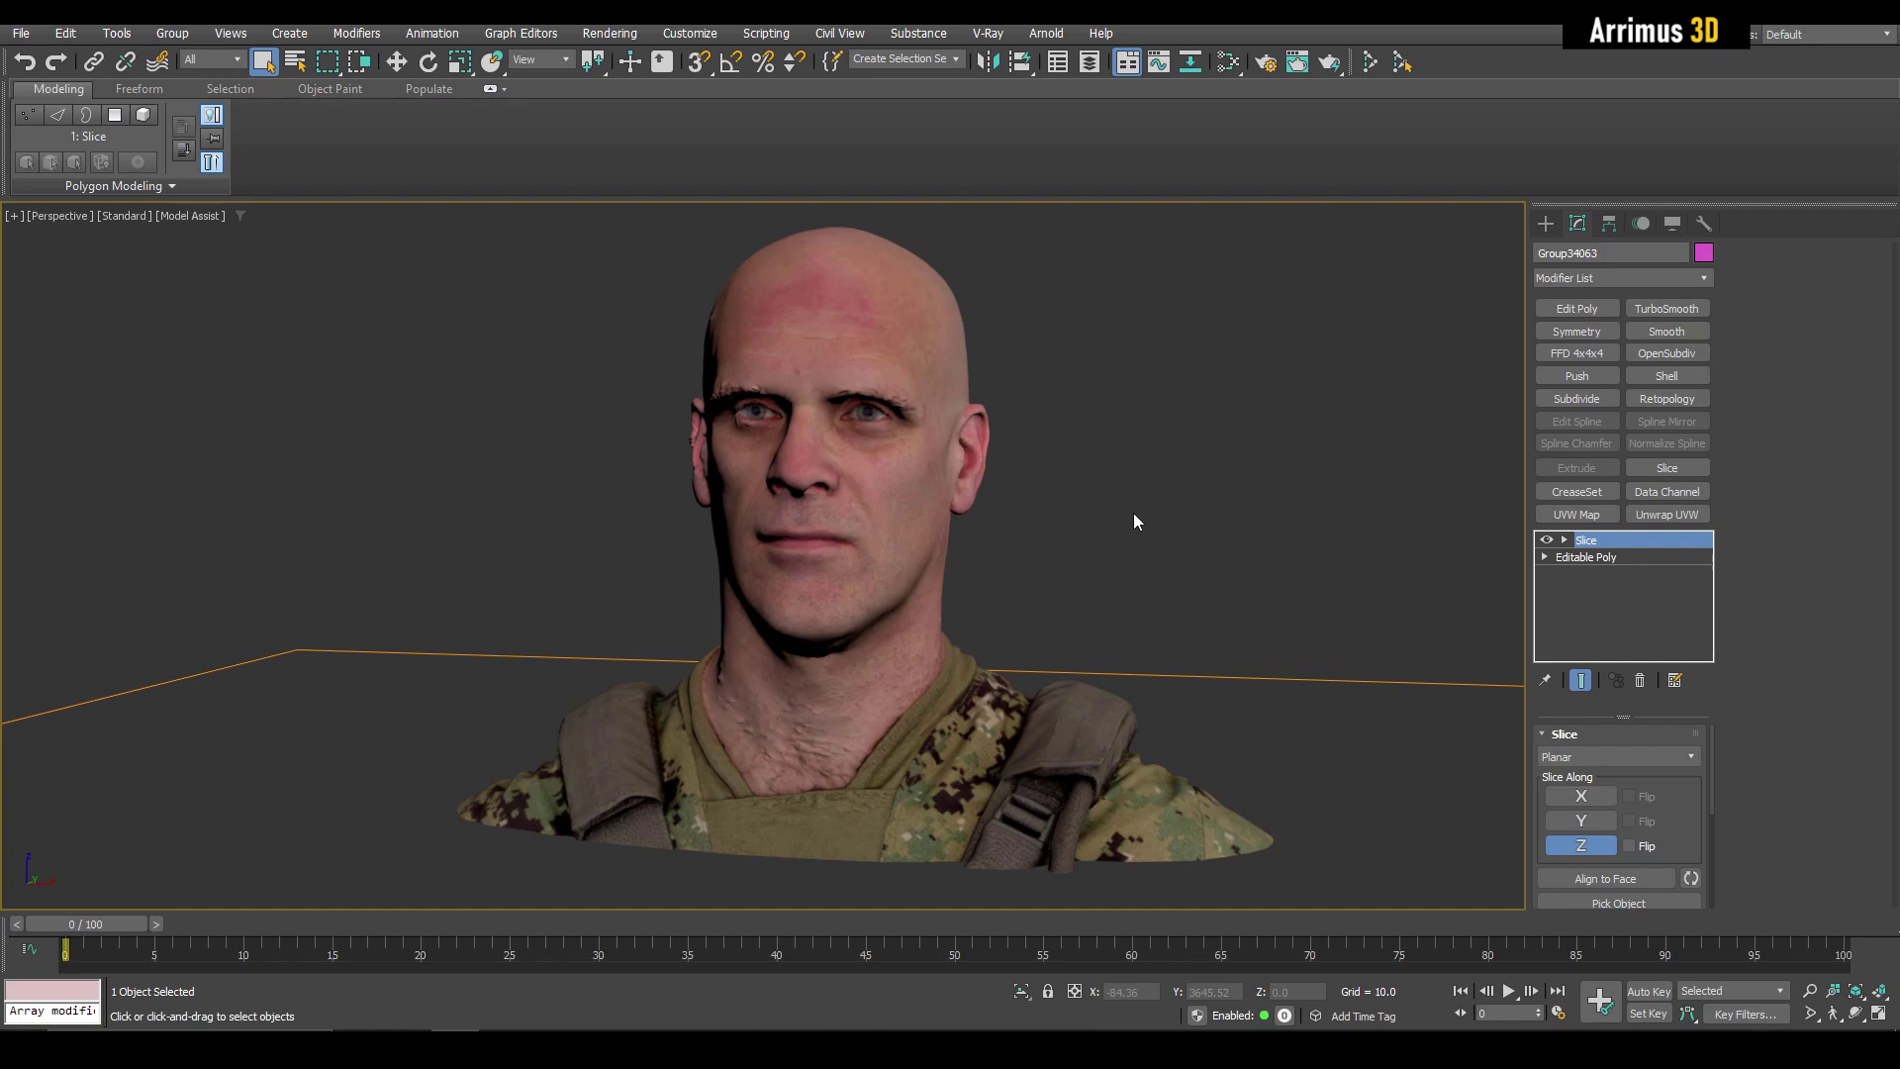
scroll(1135, 522, "down", 5)
middle_click_drag(1011, 562, 1076, 510, "alt")
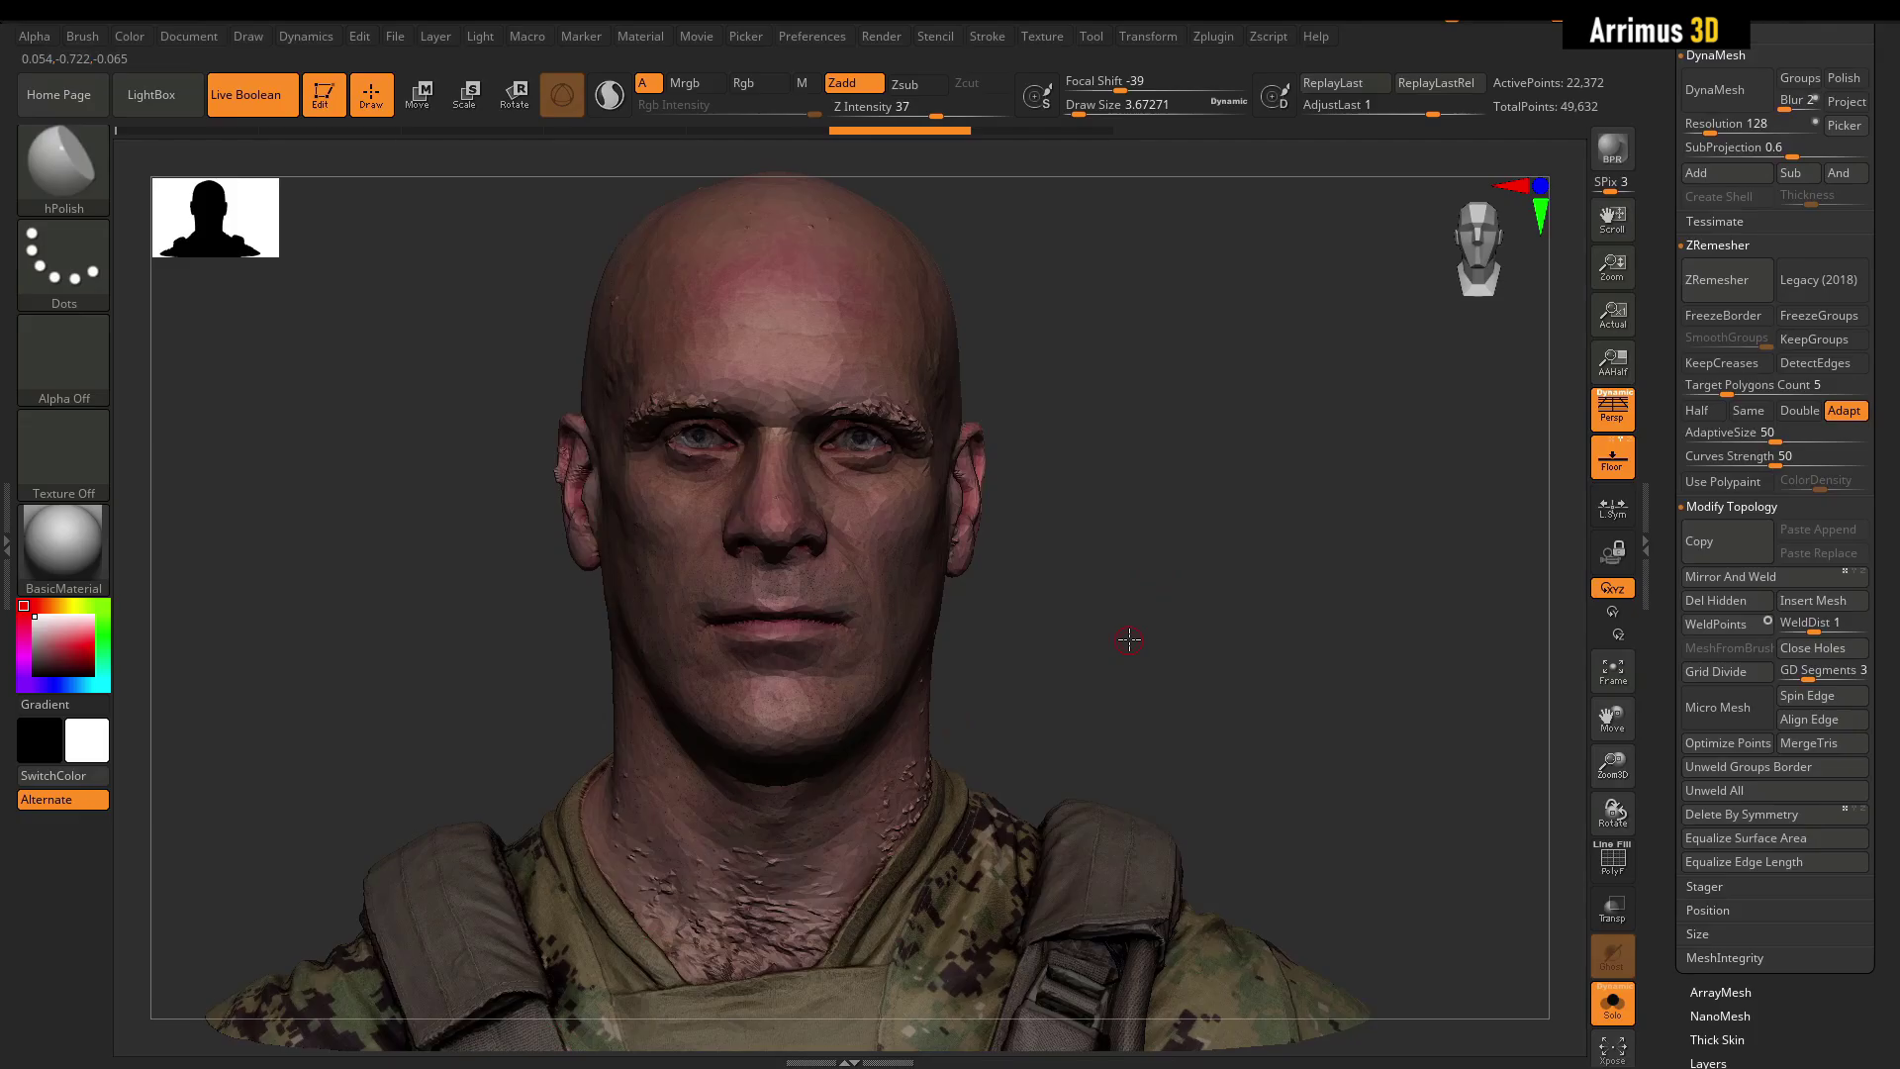
Switch to ZBrush, inspect the textured soldier bust and look through the texture choices for its Texture Map.
scroll(1135, 594, "down", 3)
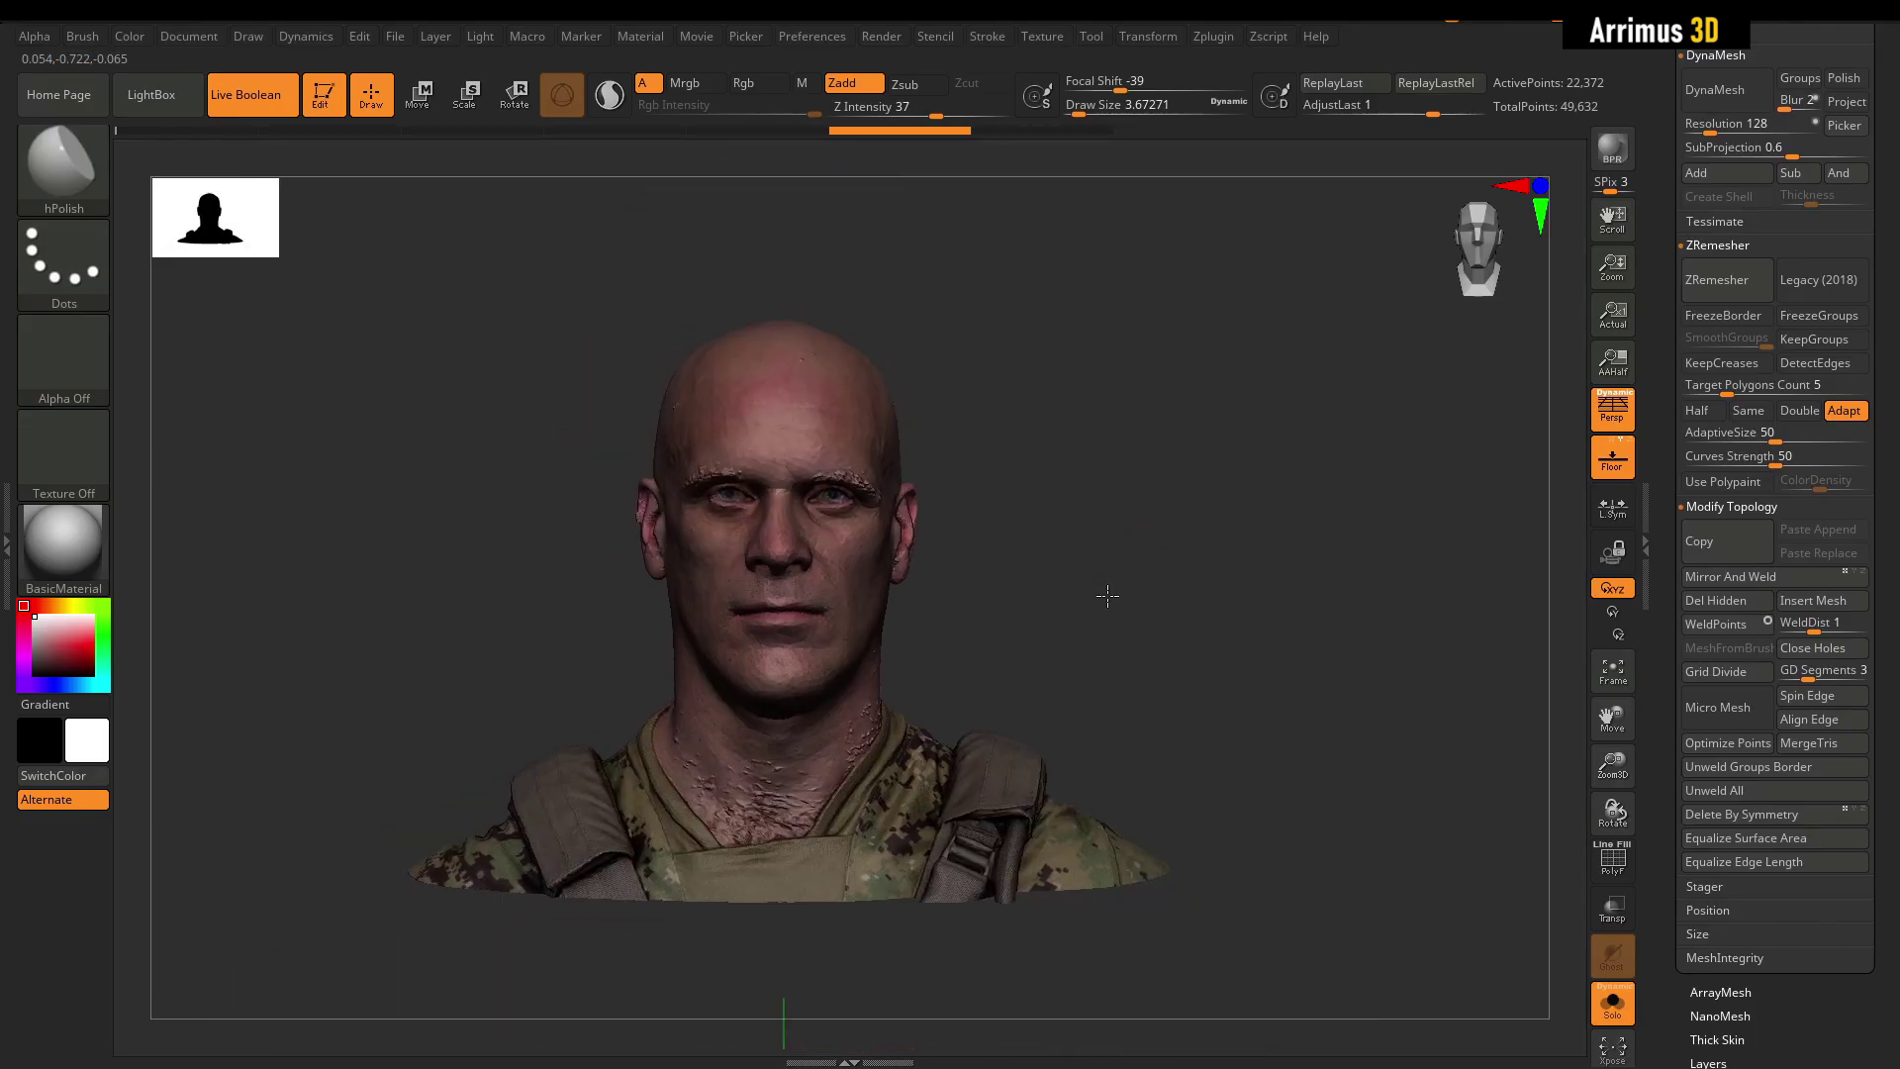
scroll(1079, 534, "up", 3)
mouse_move(1207, 575)
left_mouse_down()
mouse_move(1149, 551)
mouse_move(1193, 568)
left_mouse_up()
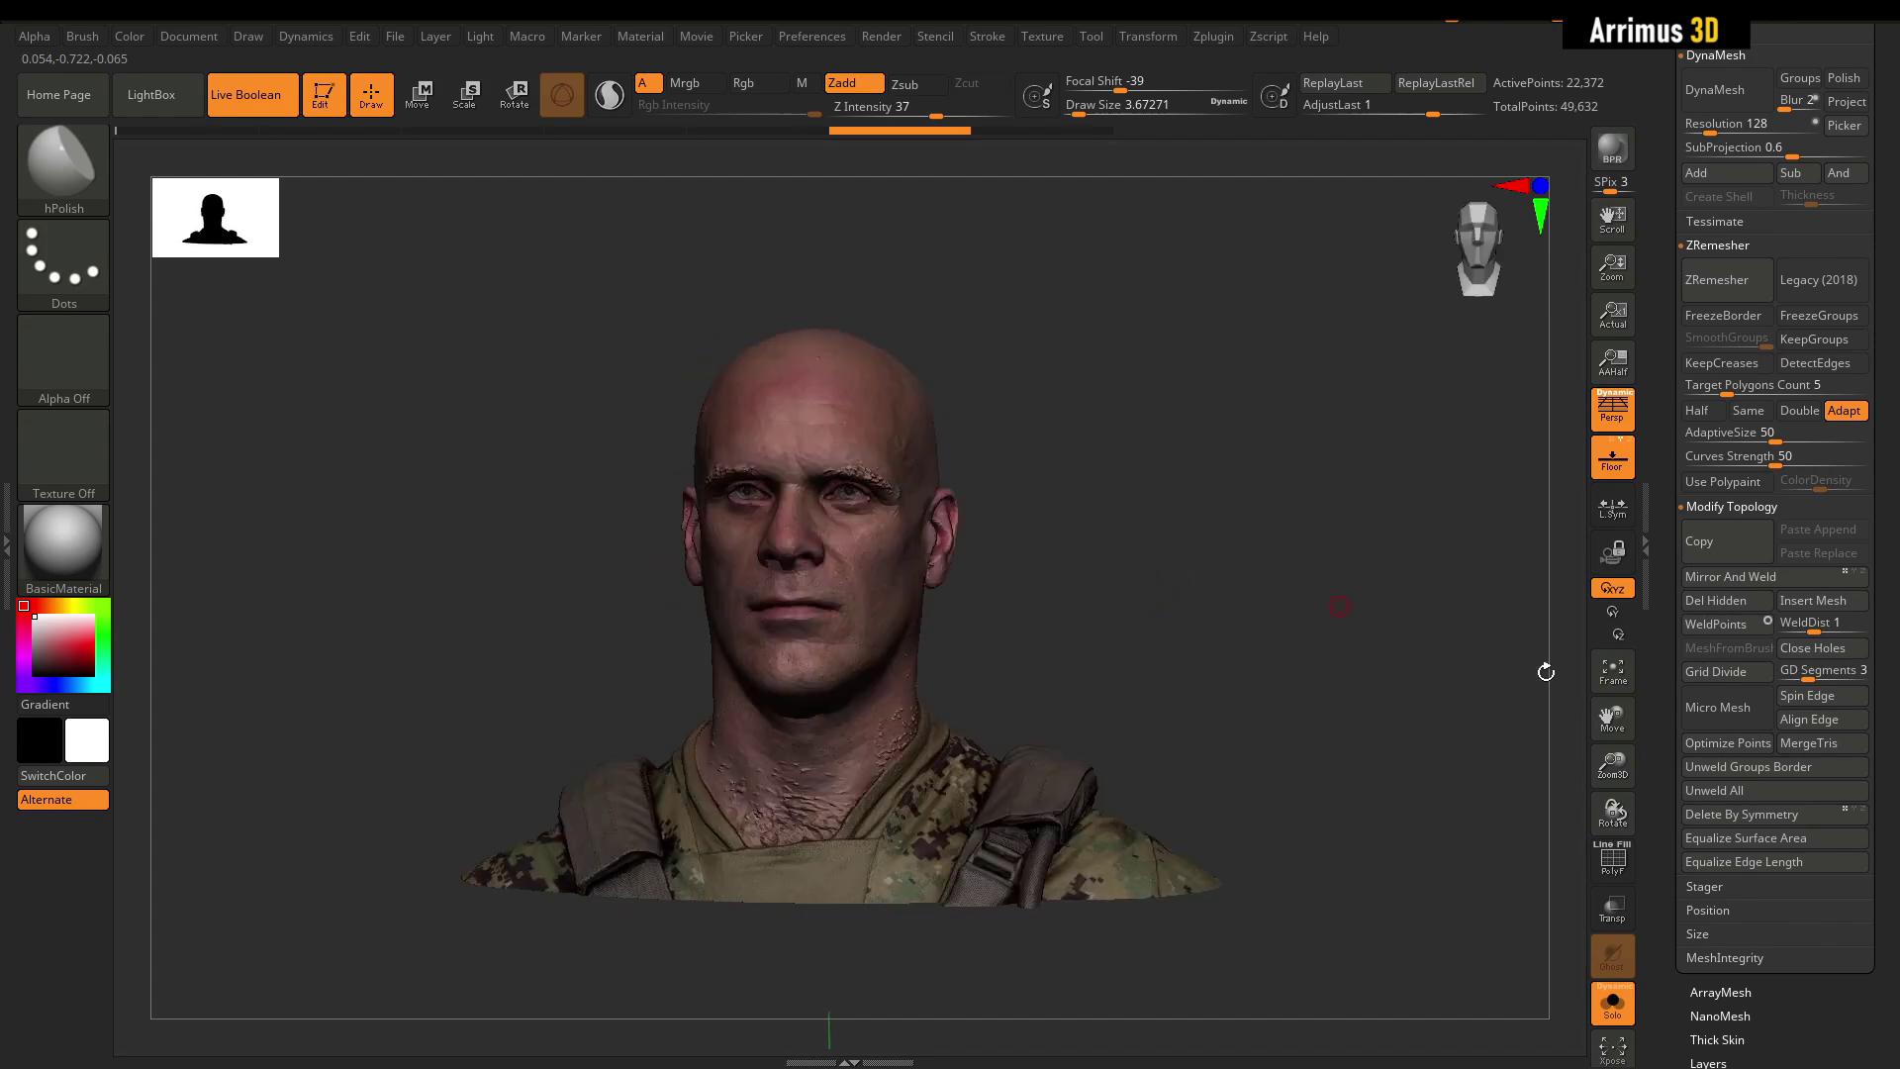
left_click_drag(1672, 763, 1681, 380)
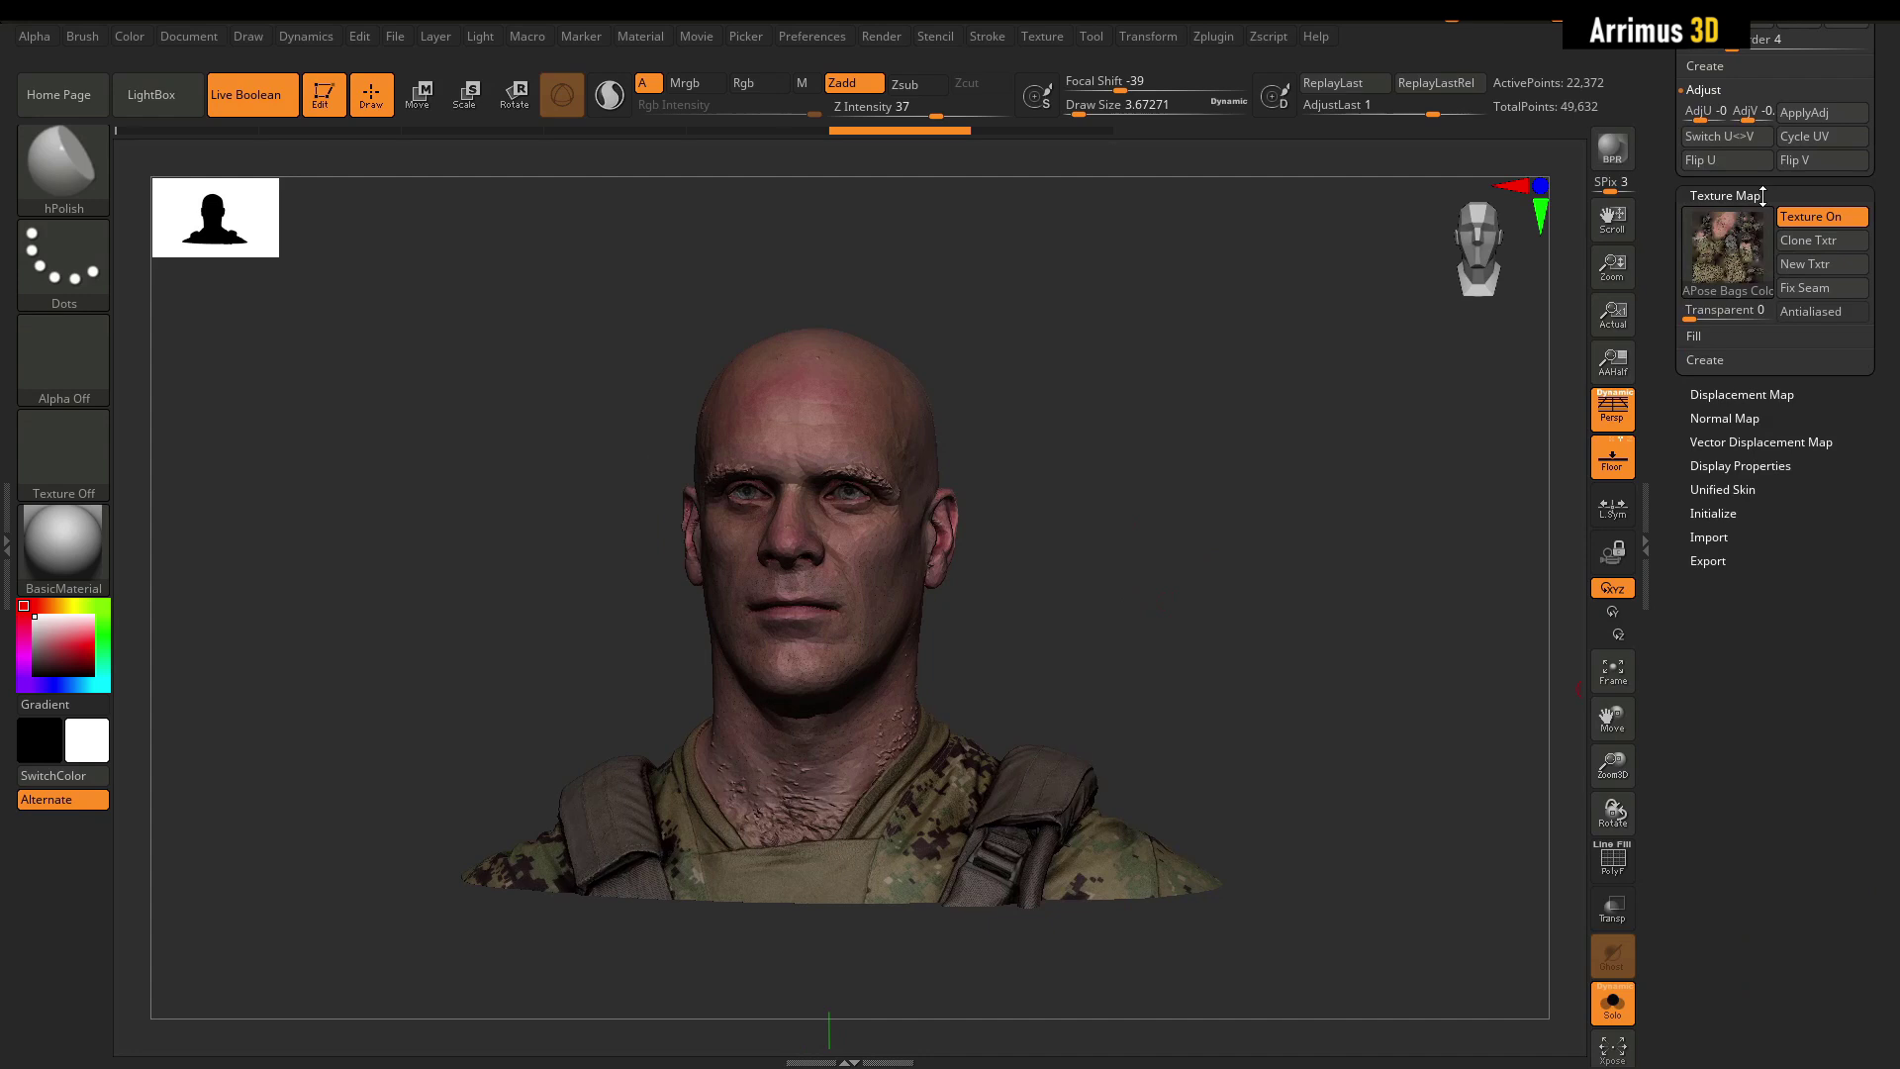
left_click(1727, 247)
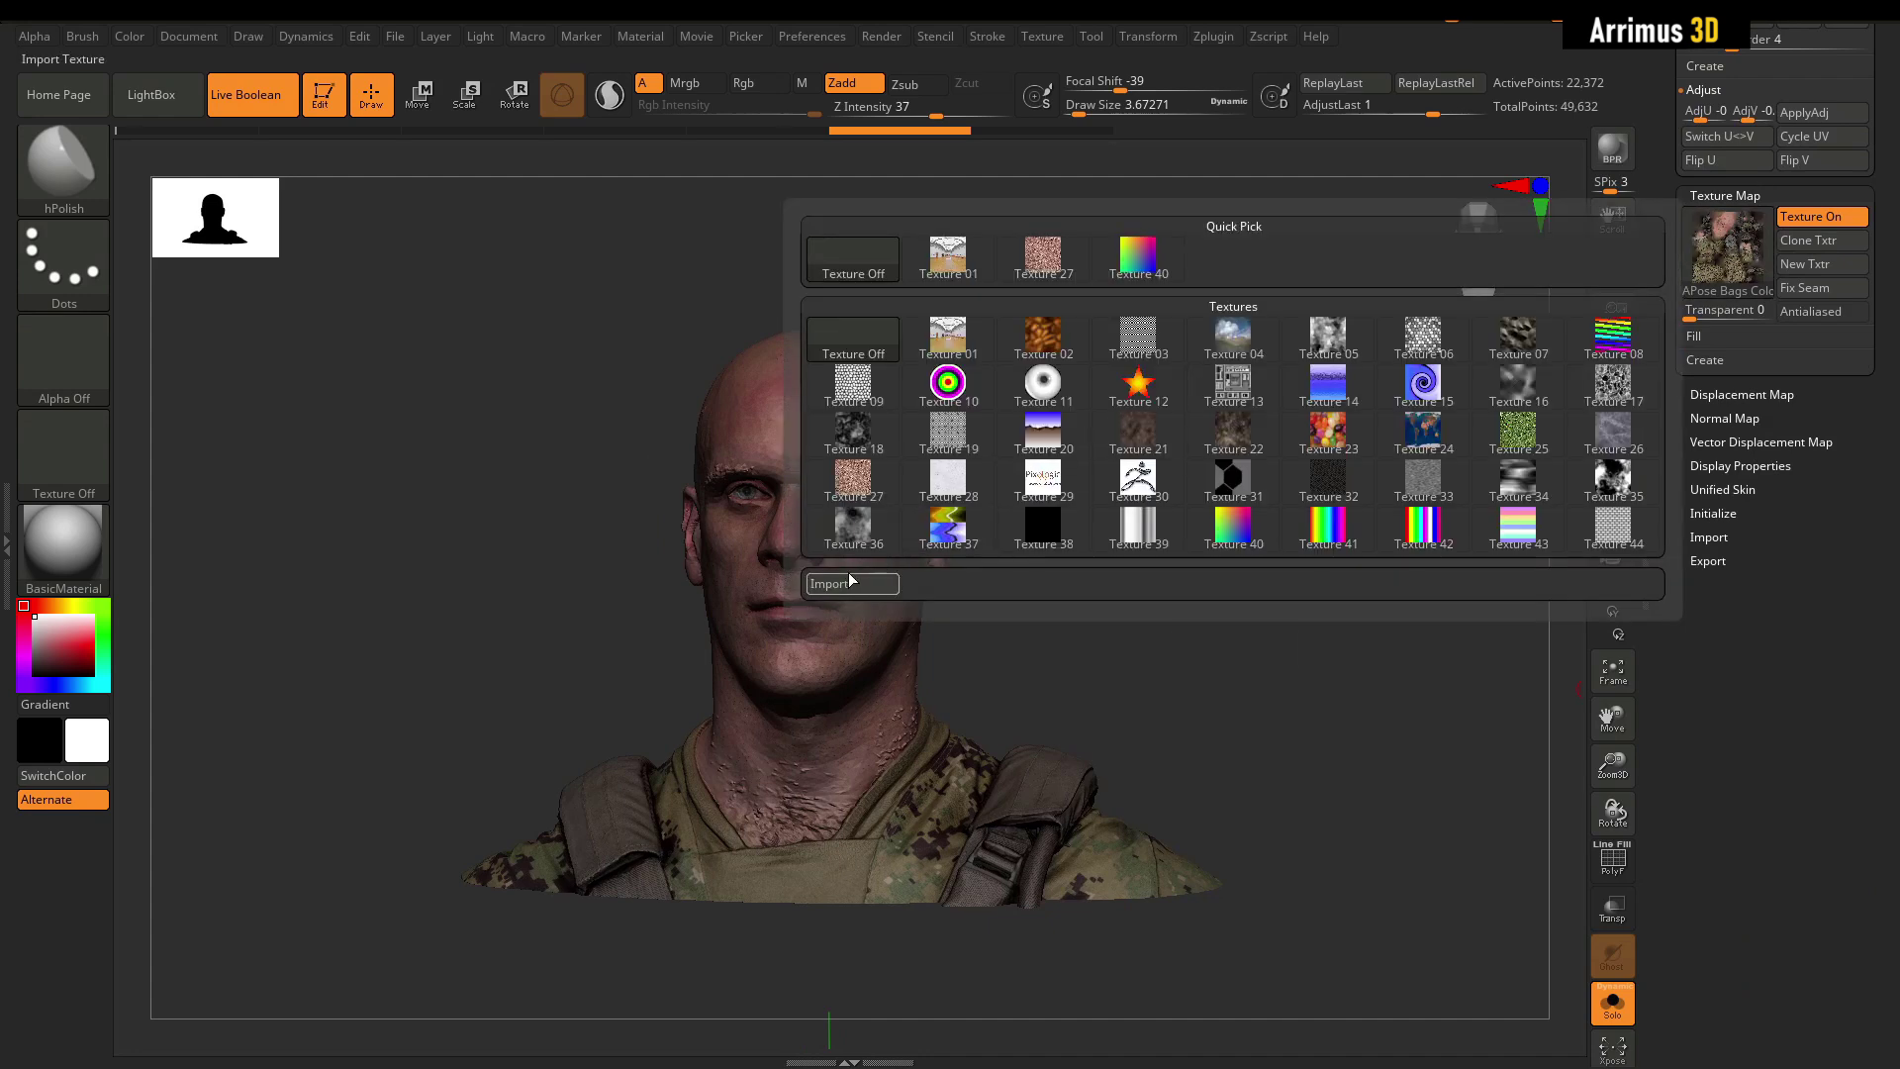
left_click_drag(1164, 476, 1176, 601, "alt")
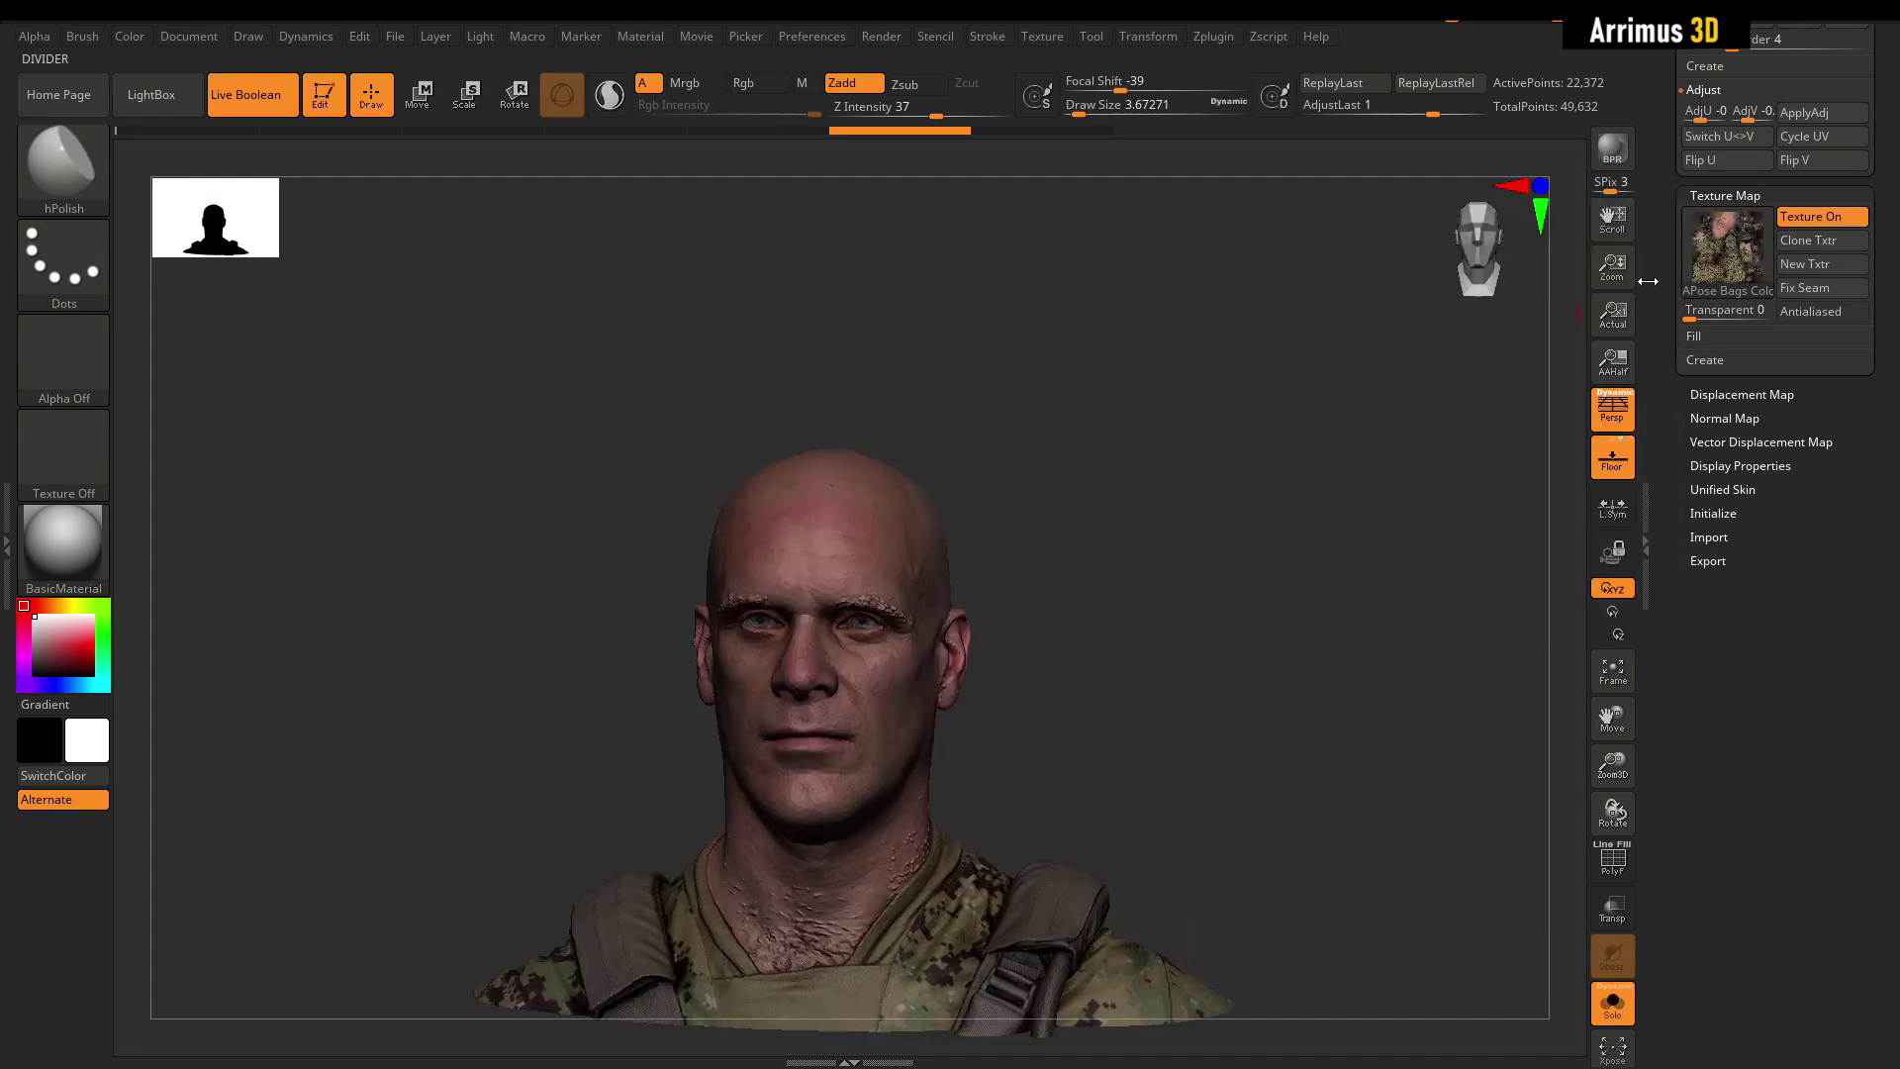
Flip the bust's UVs vertically with Flip V in the UV Map adjustments, and flip them back.
scroll(1662, 256, "up", 5)
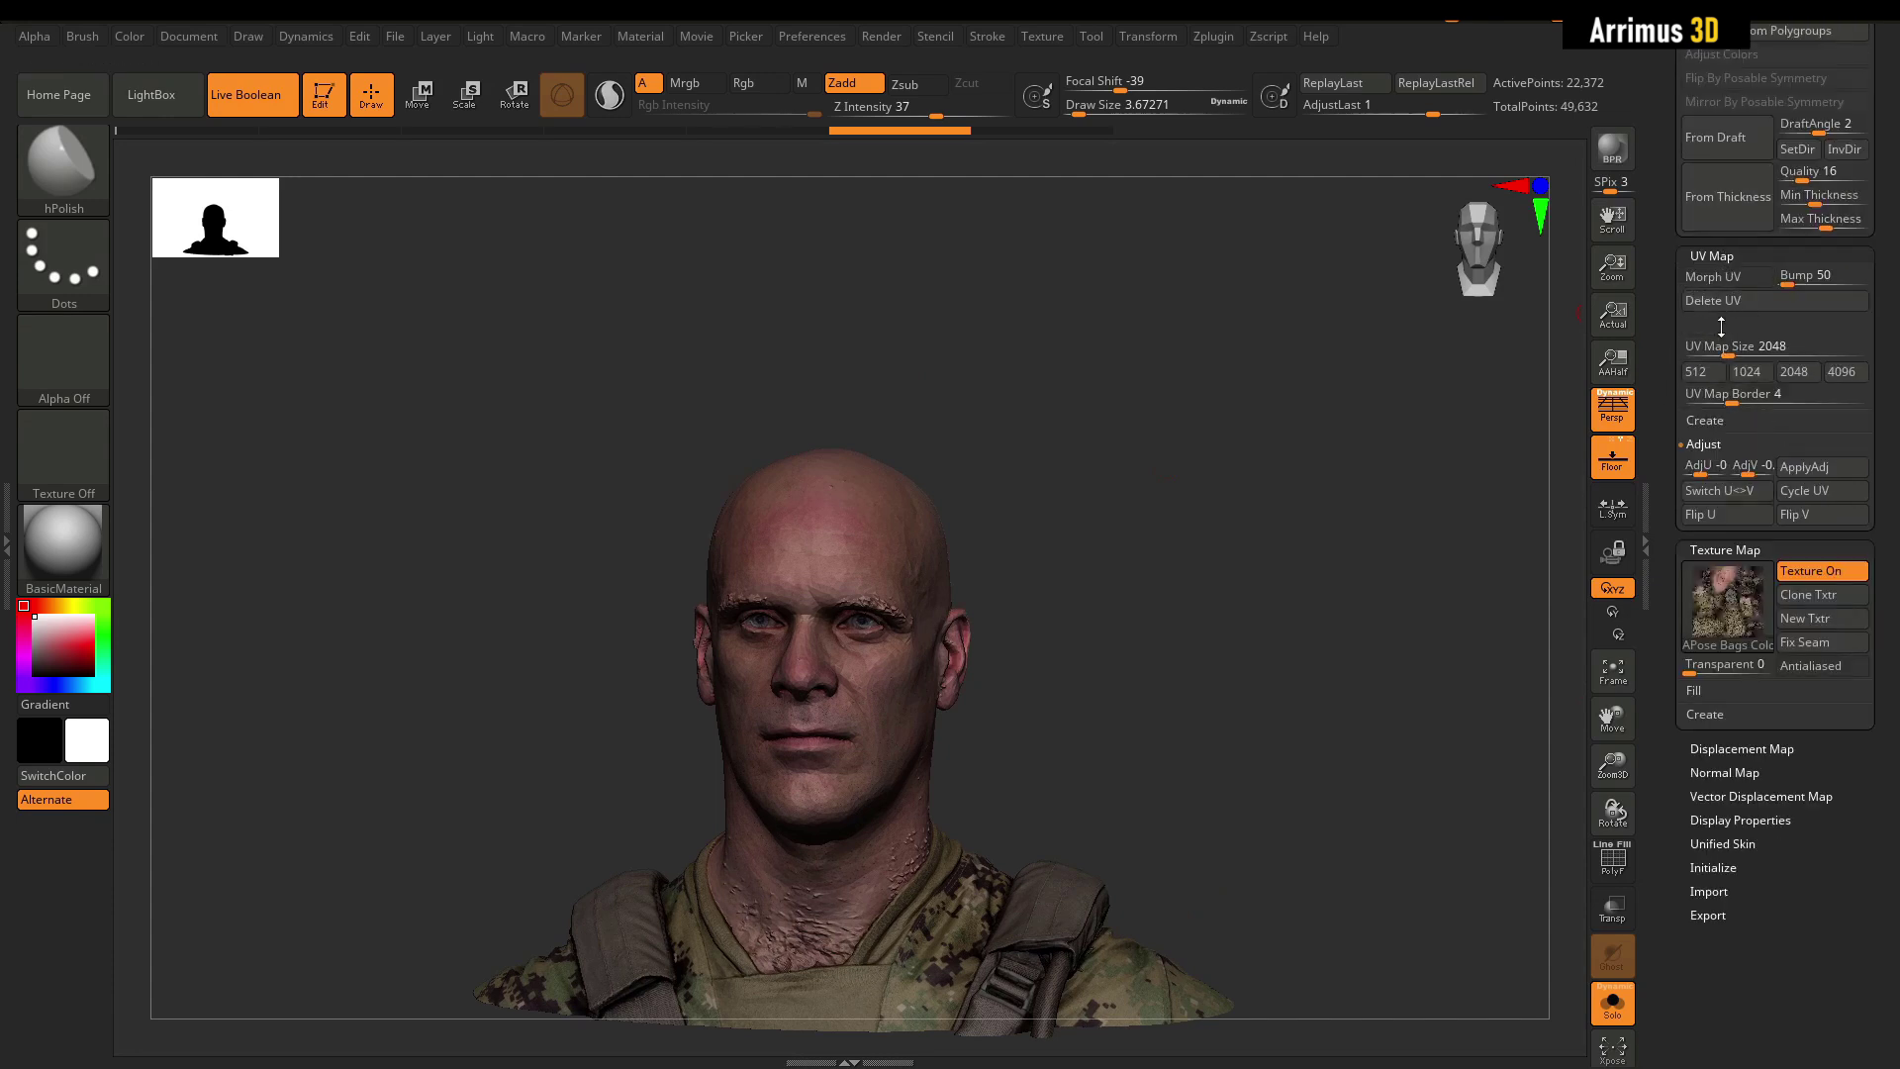
left_click(1705, 445)
left_click(1704, 445)
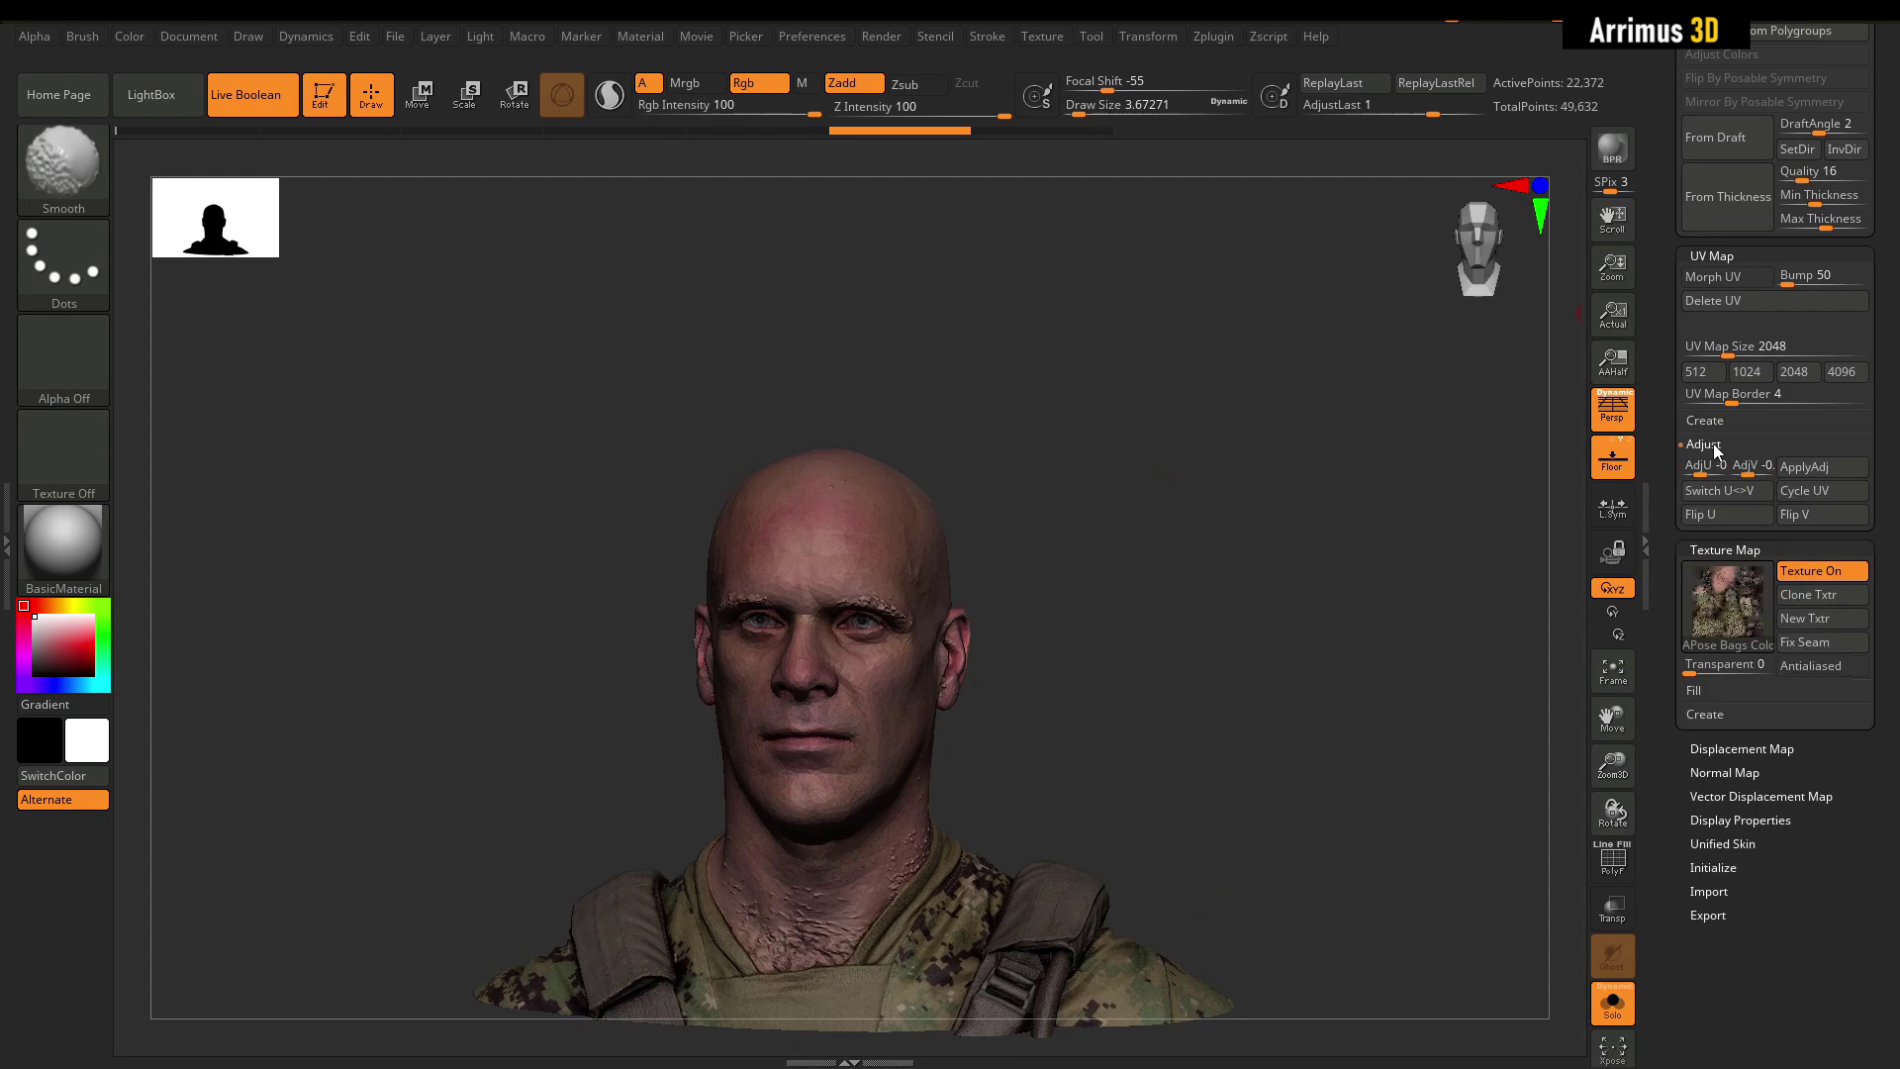
left_click(1831, 517)
left_click_drag(1271, 631, 1391, 495, "alt")
left_click(1815, 519)
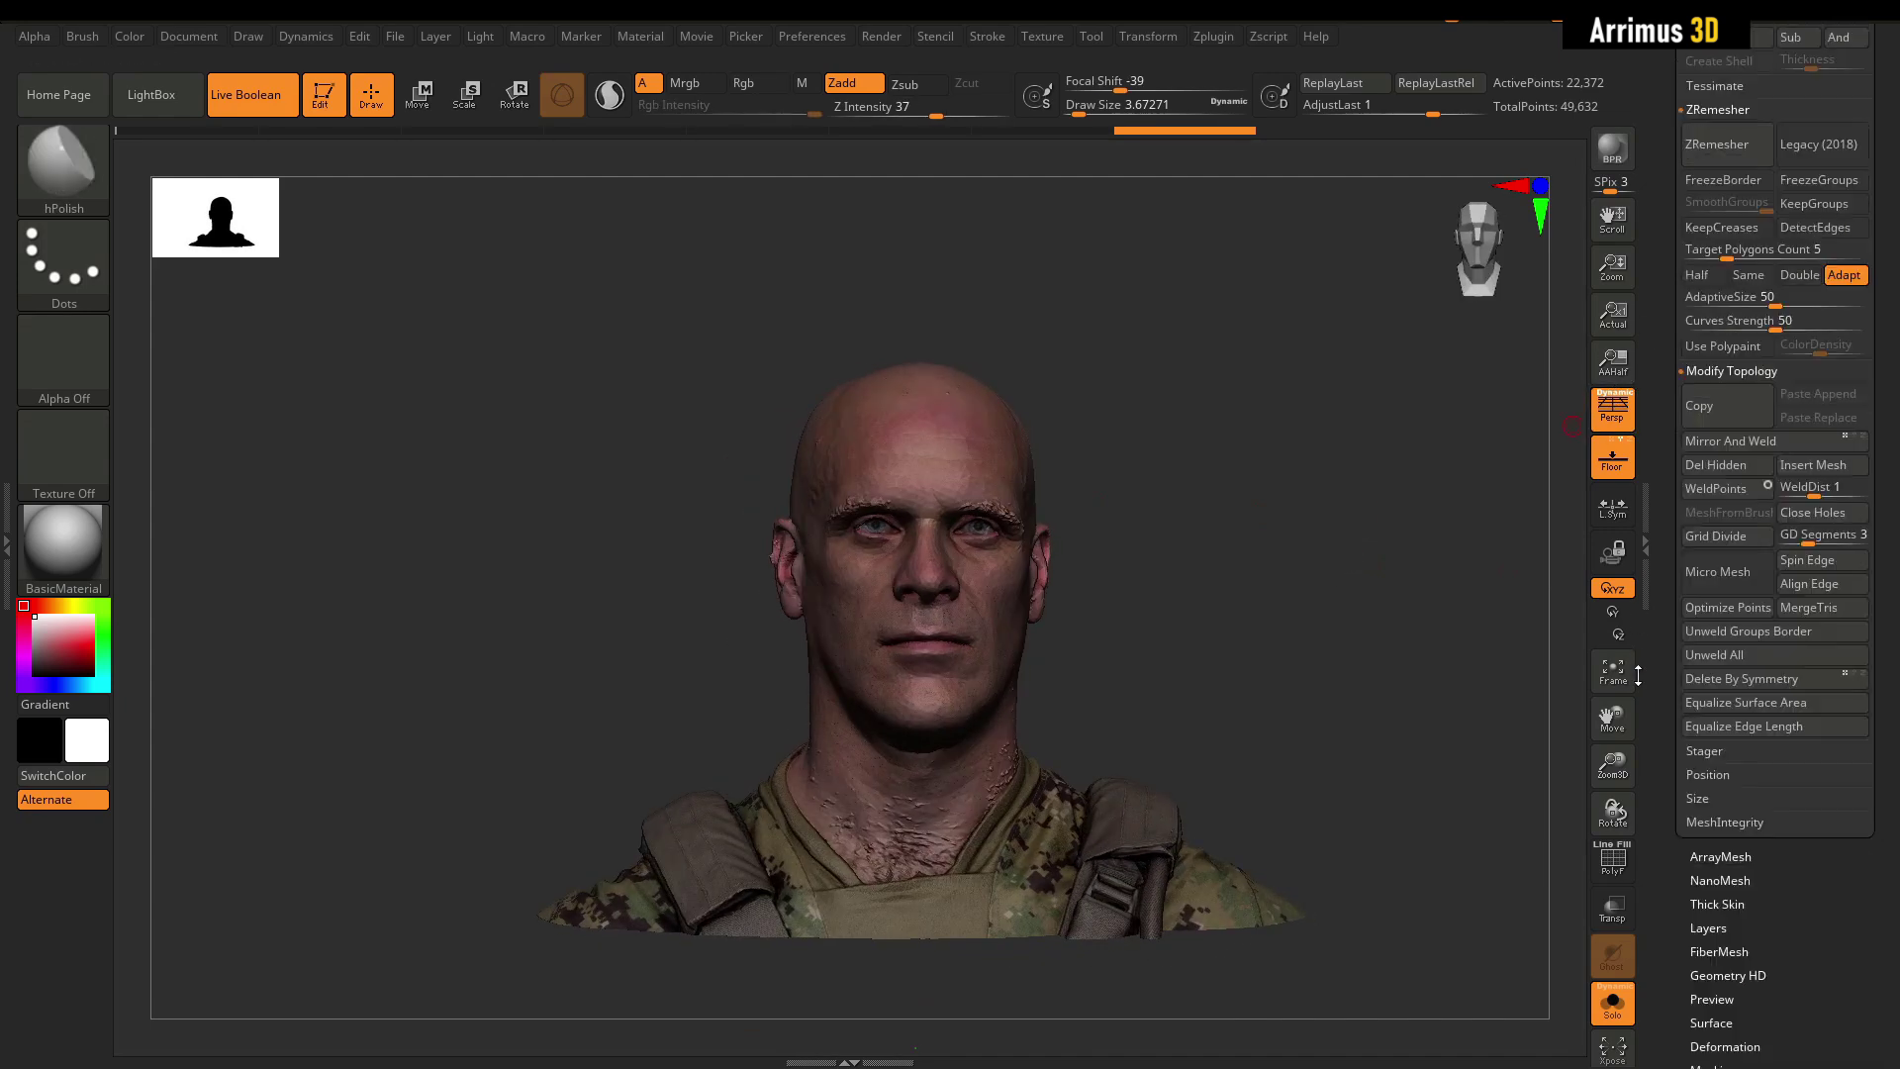
Delete all subtools other than the soldier scan and duplicate the scan subtool, making the copy active.
left_click_drag(1646, 332, 1625, 783)
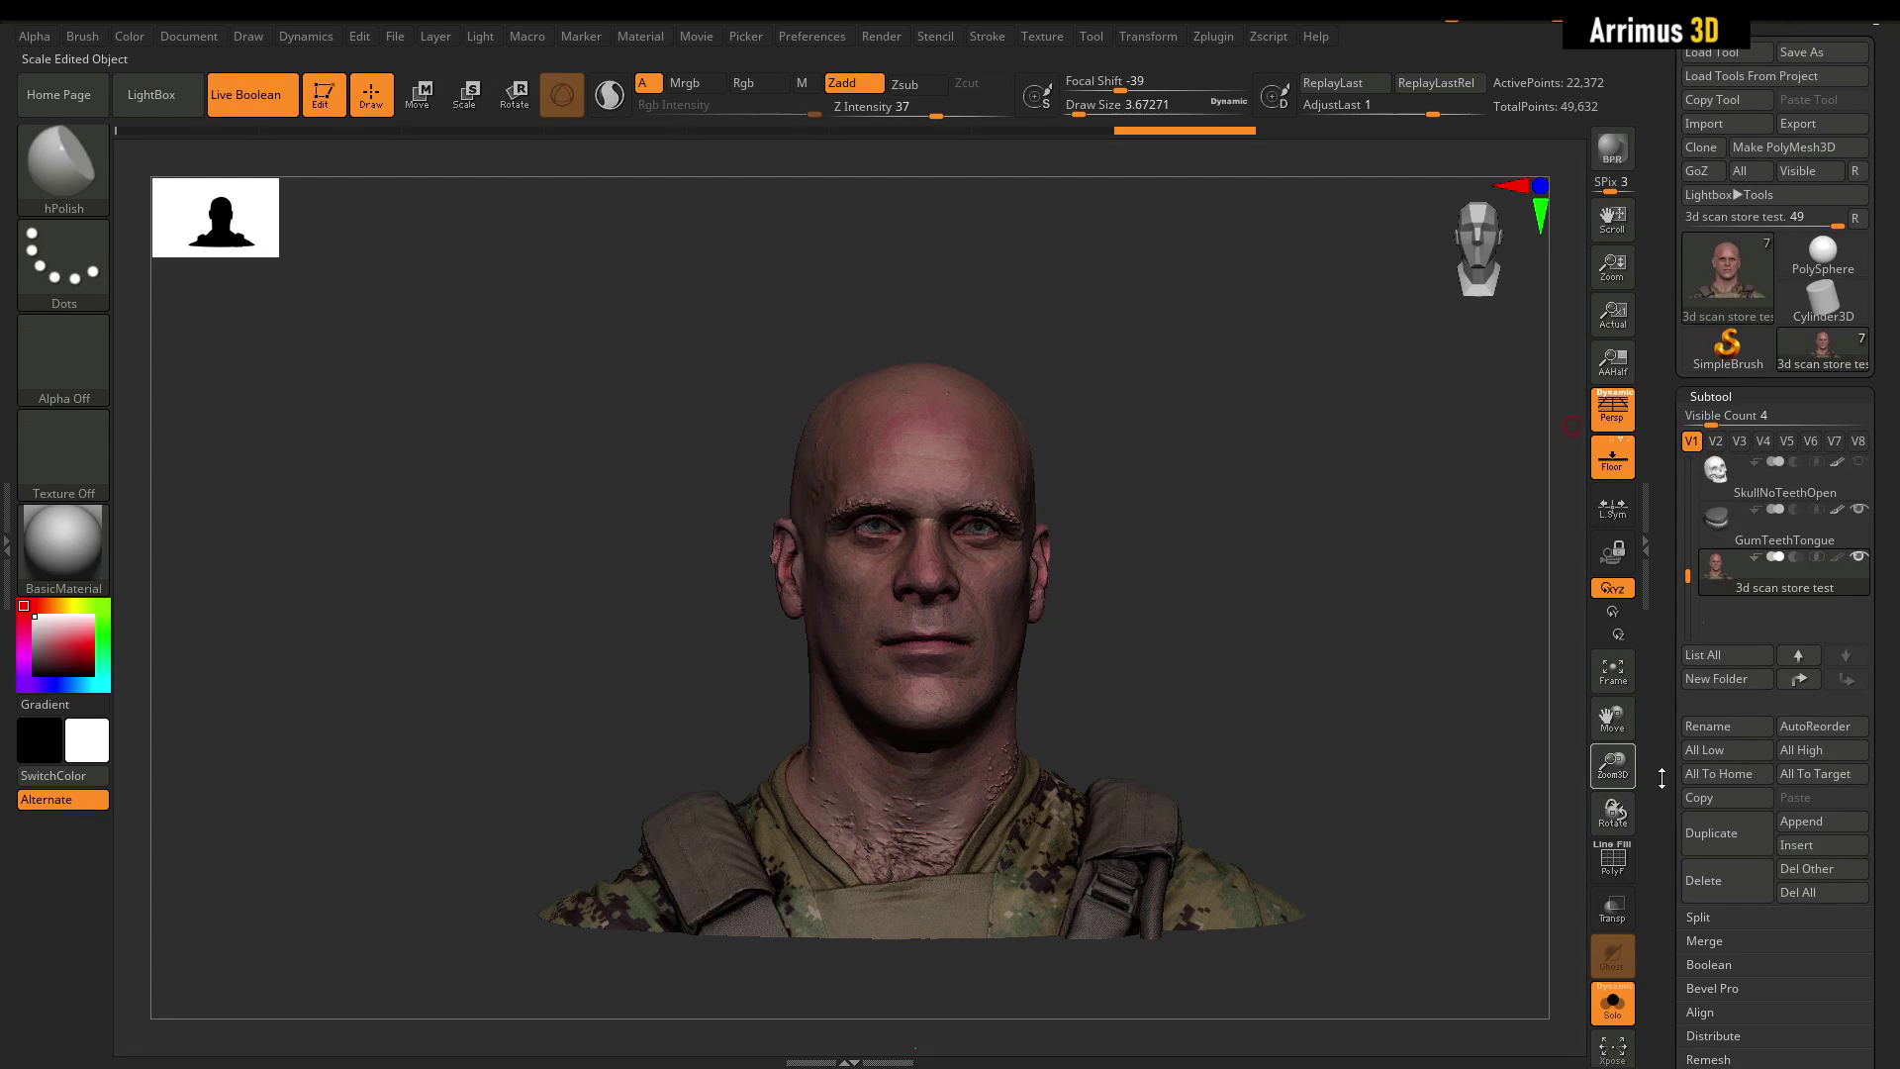
left_click(1807, 869)
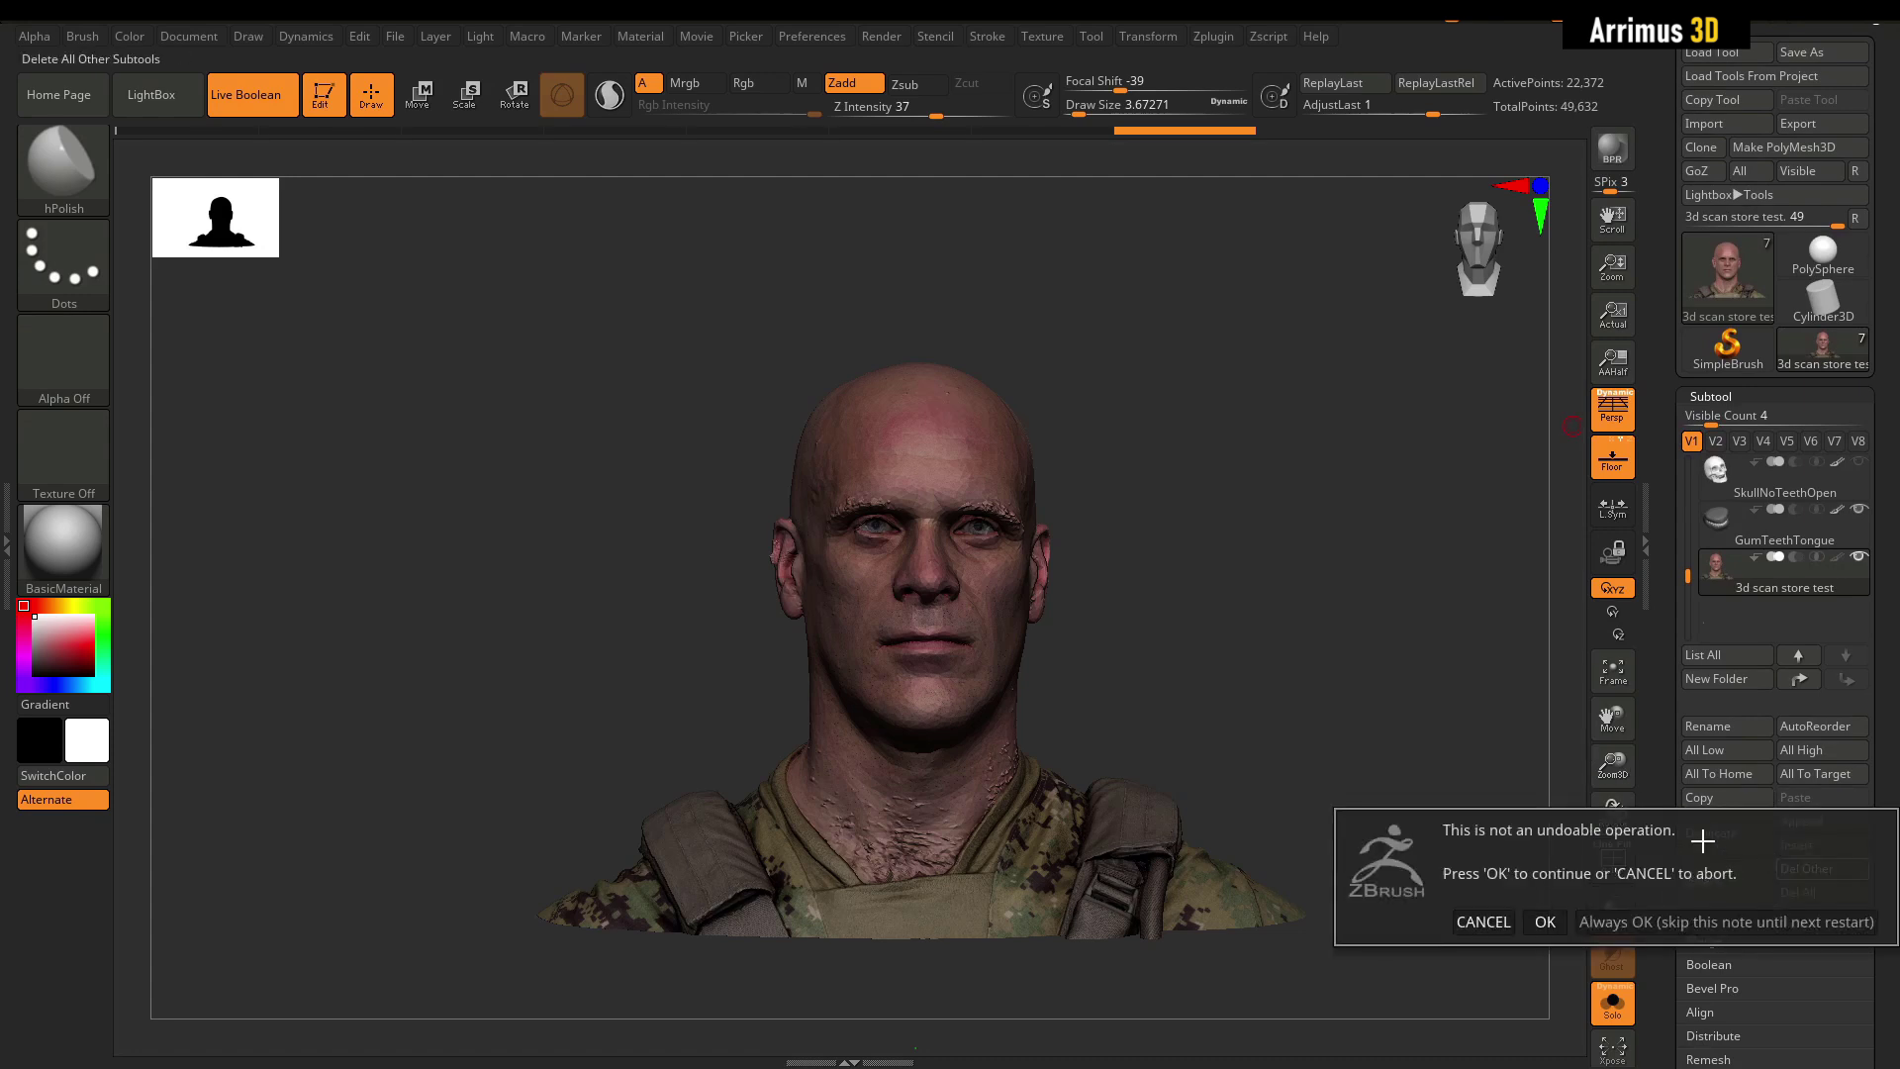
left_click(1545, 922)
left_click_drag(1382, 775, 1408, 576)
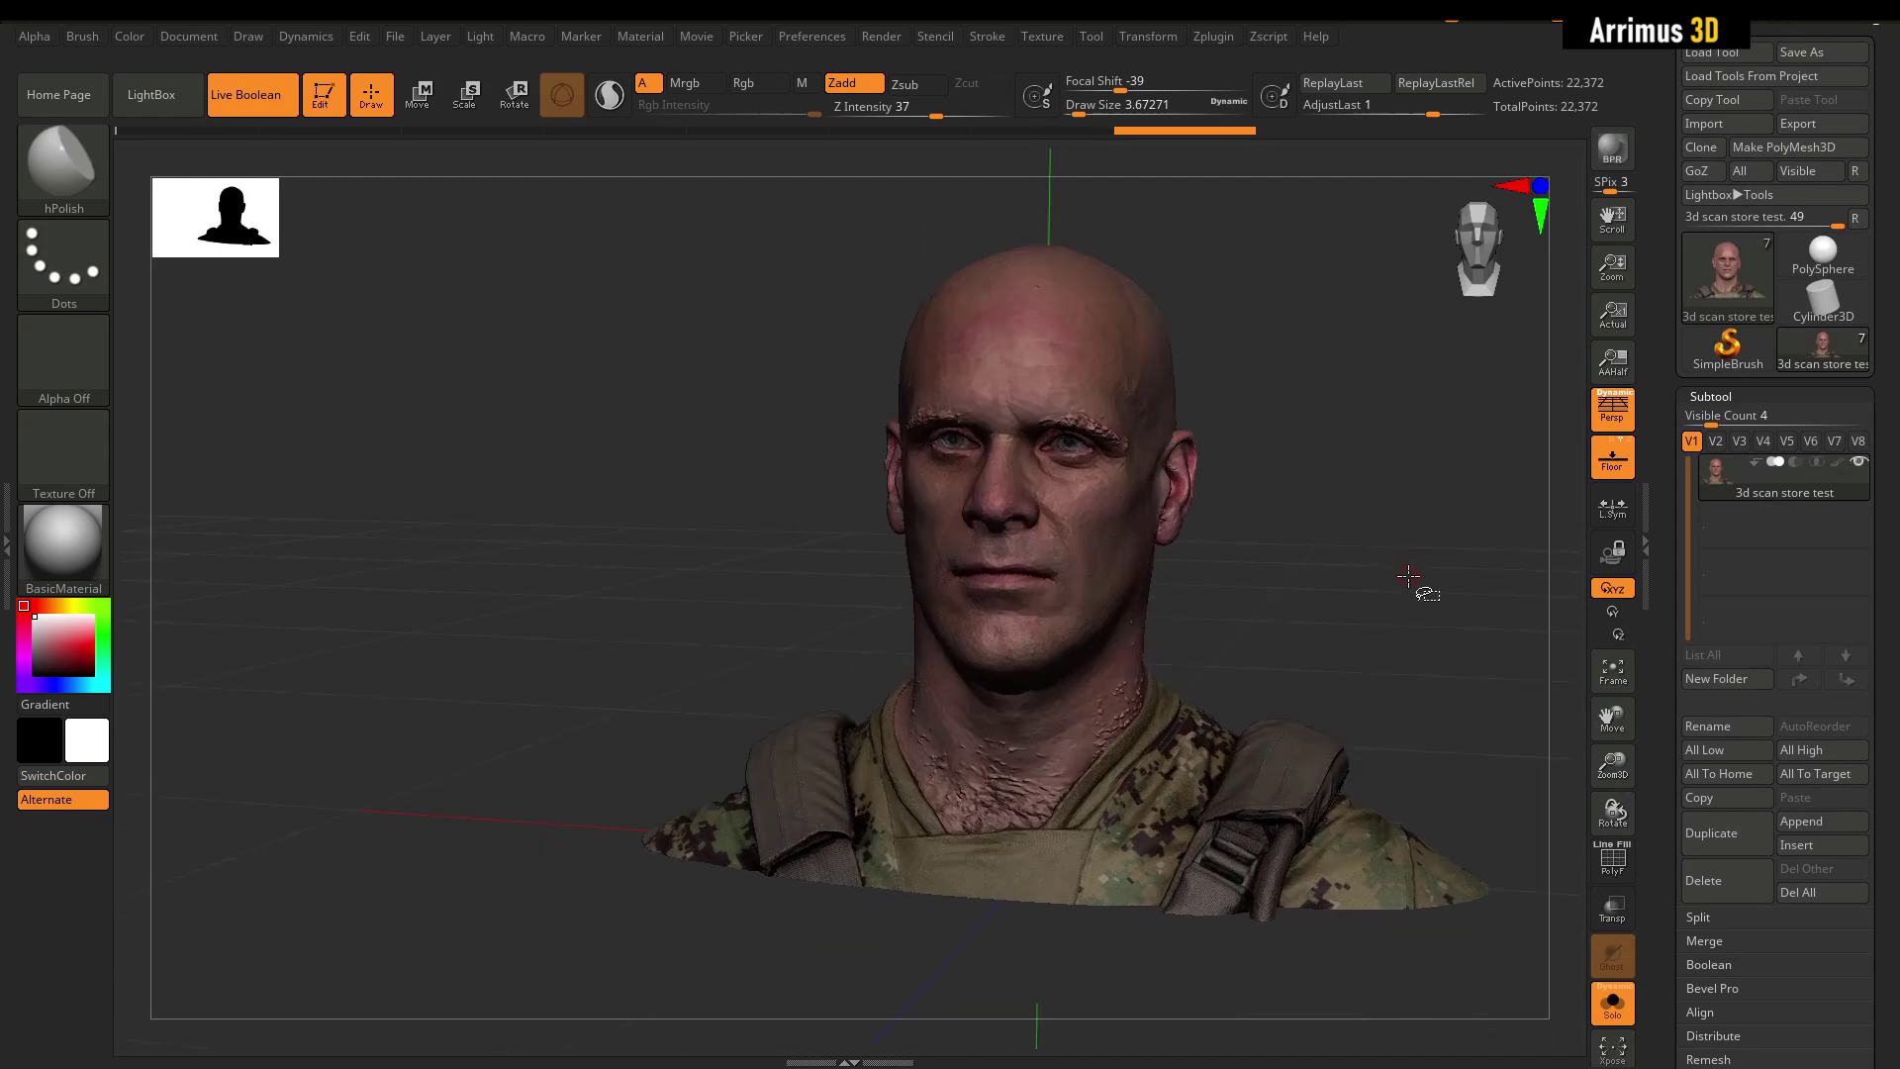
key("ctrl+shift")
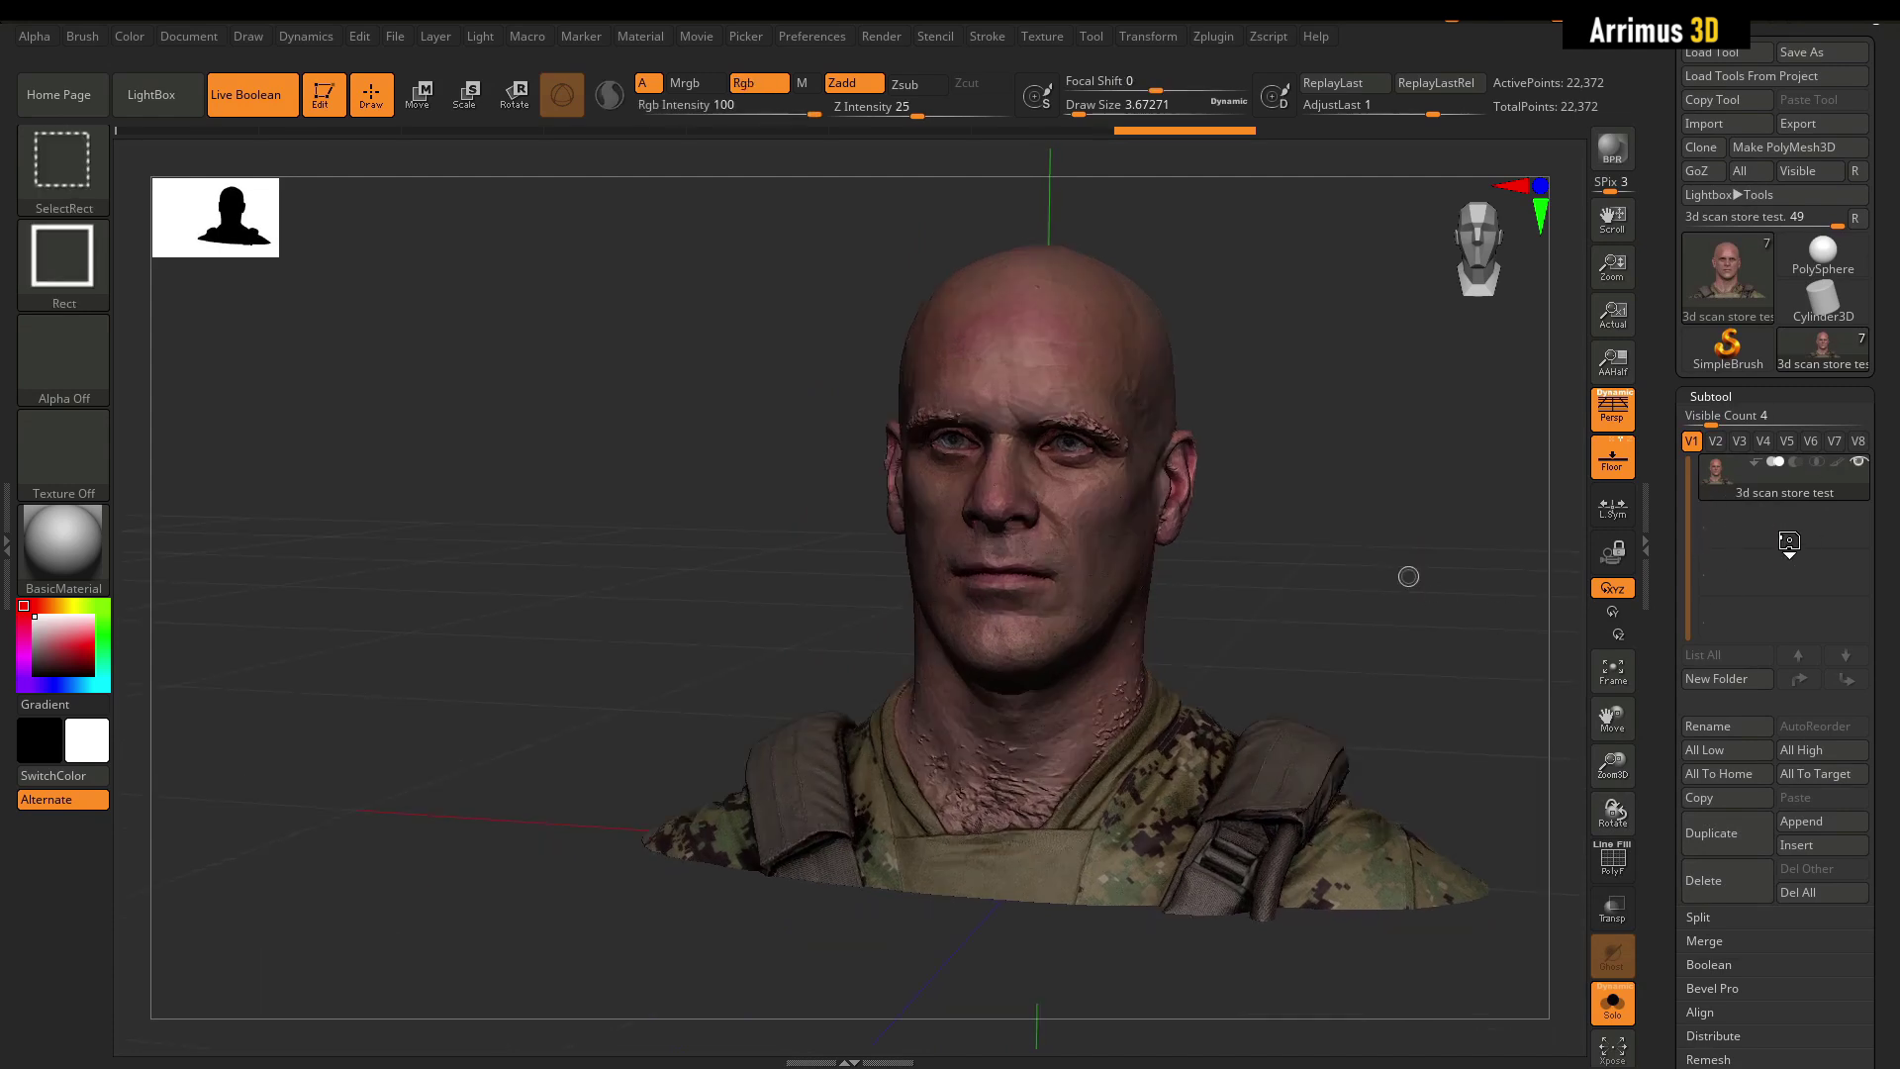
left_click_drag(1789, 543, 1789, 545, "ctrl+shift")
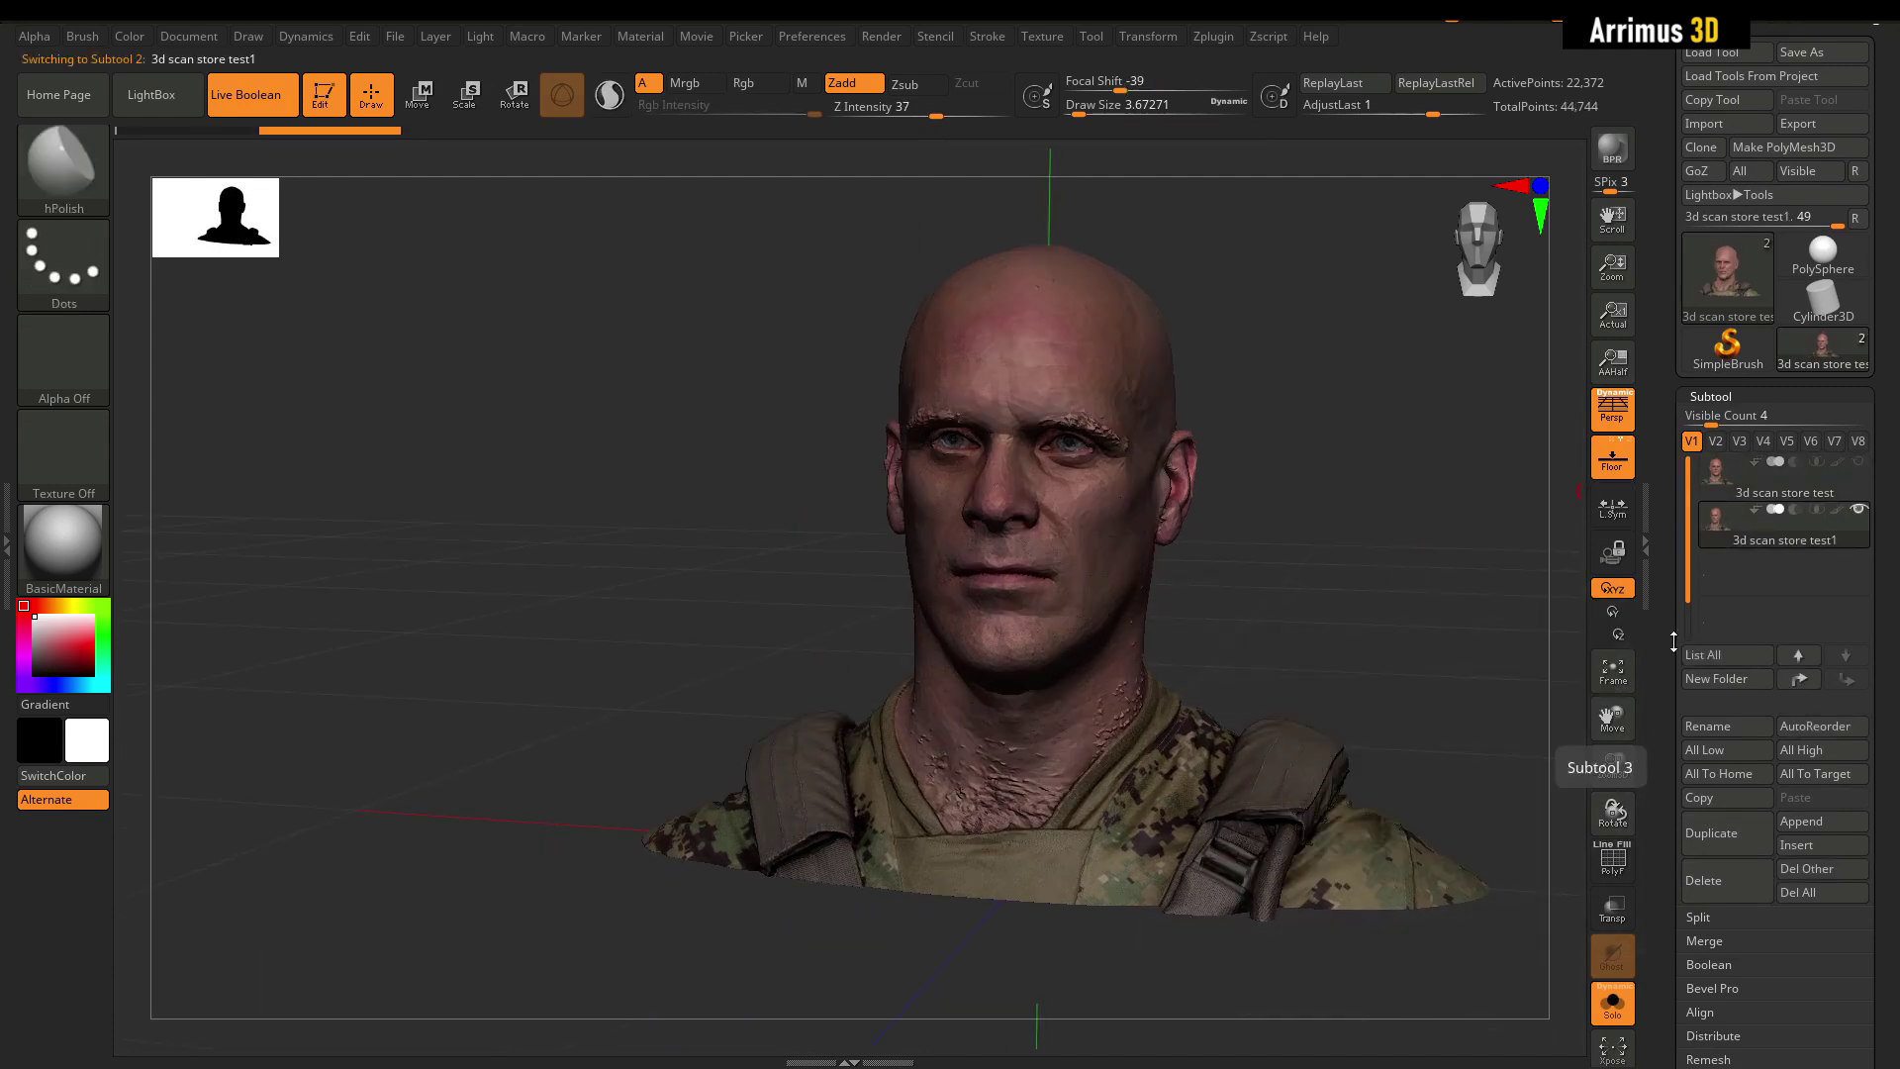
Mirror and weld the duplicated bust's topology and enlarge the brush's draw size to about 12.9.
left_click_drag(1658, 670, 1671, 459)
left_click_drag(1375, 457, 1391, 538)
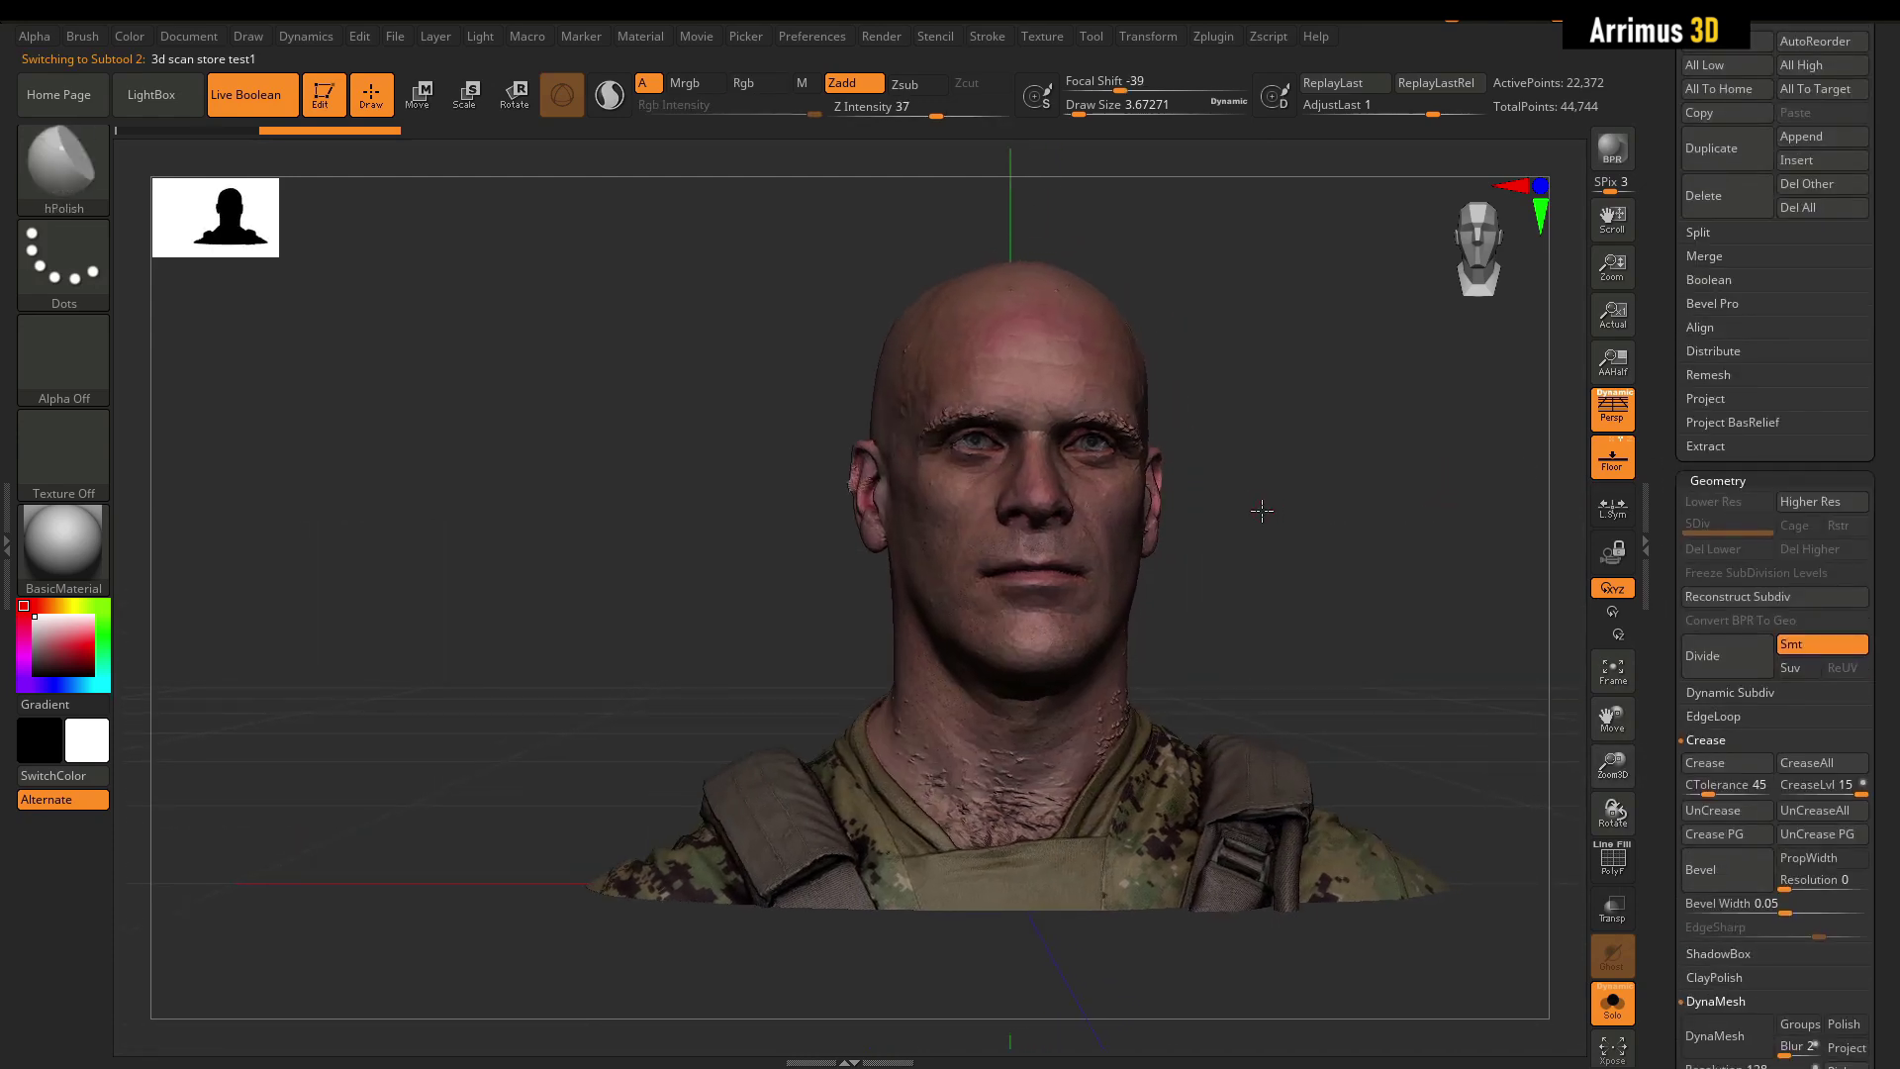
left_click_drag(1261, 511, 1334, 527)
left_click_drag(1669, 586, 1677, 344)
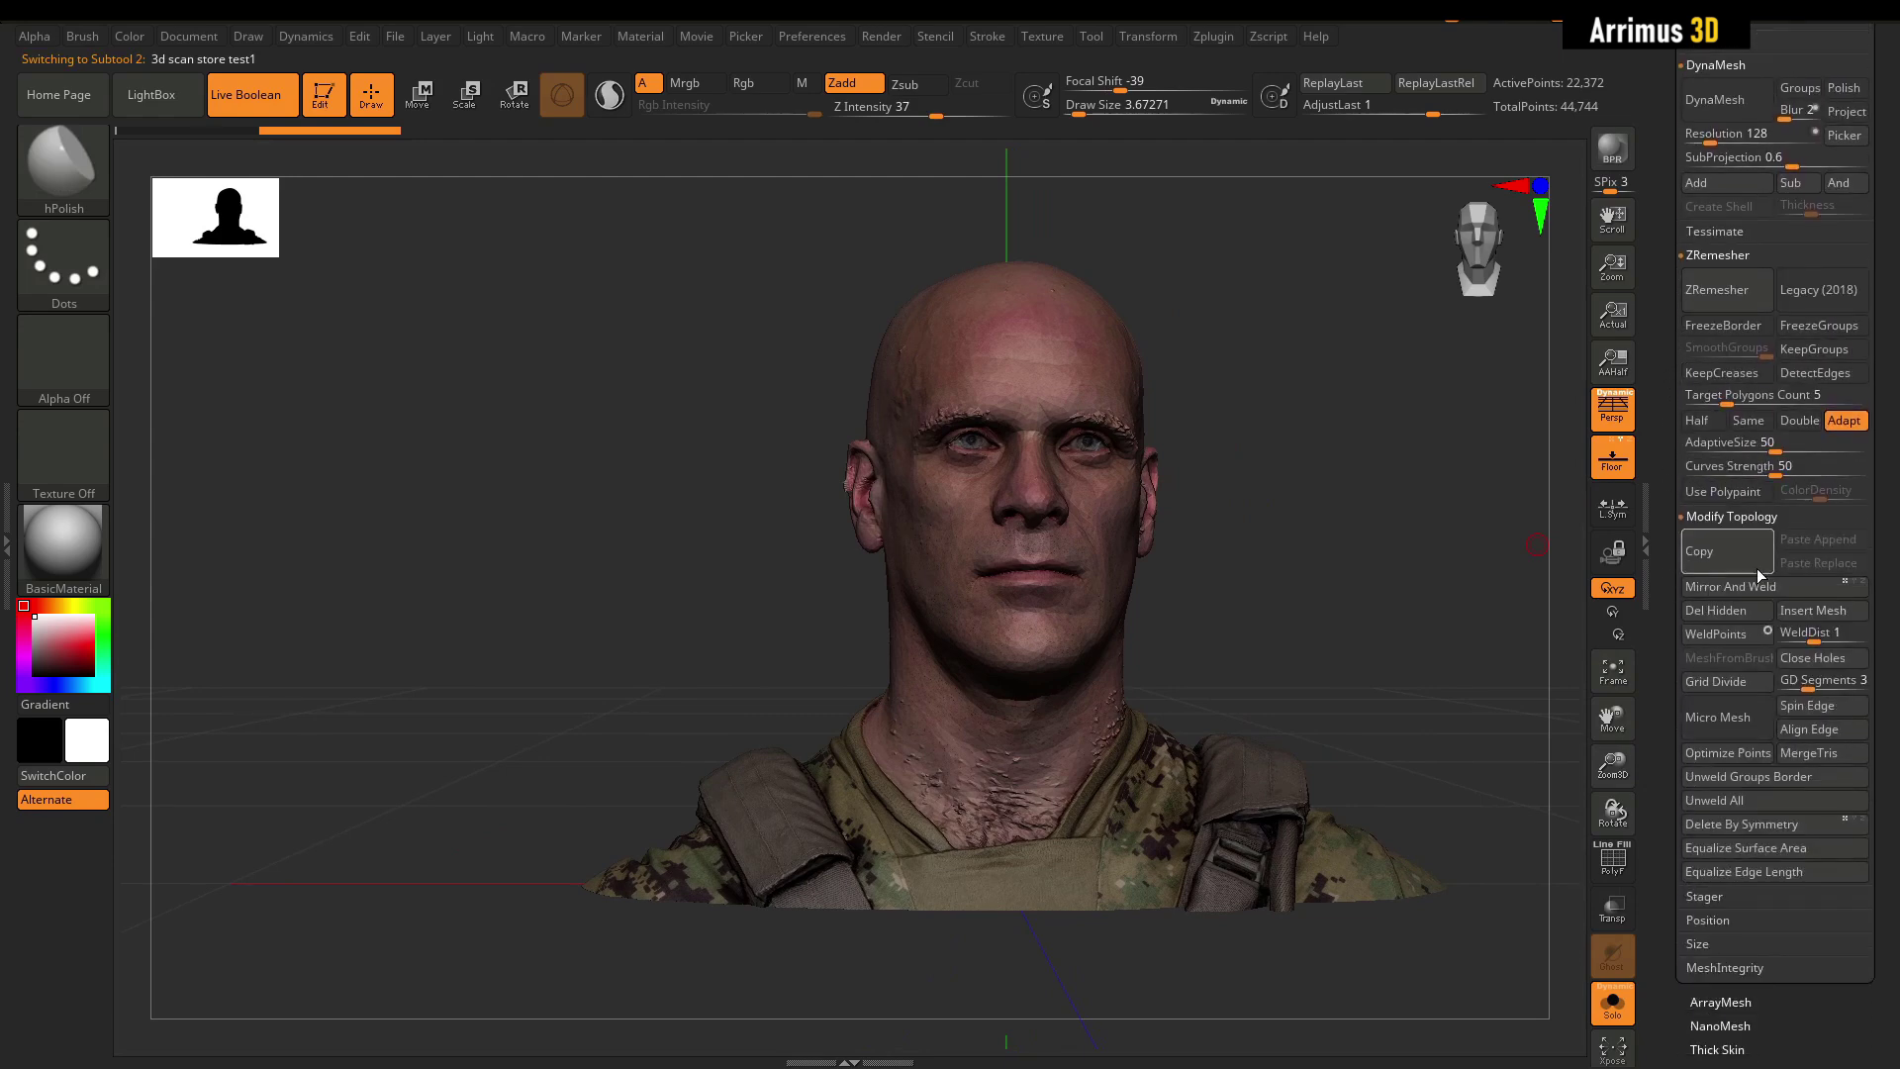
left_click(1731, 586)
mouse_move(1409, 556)
left_mouse_down()
mouse_move(1405, 535)
mouse_move(1397, 589)
left_mouse_up()
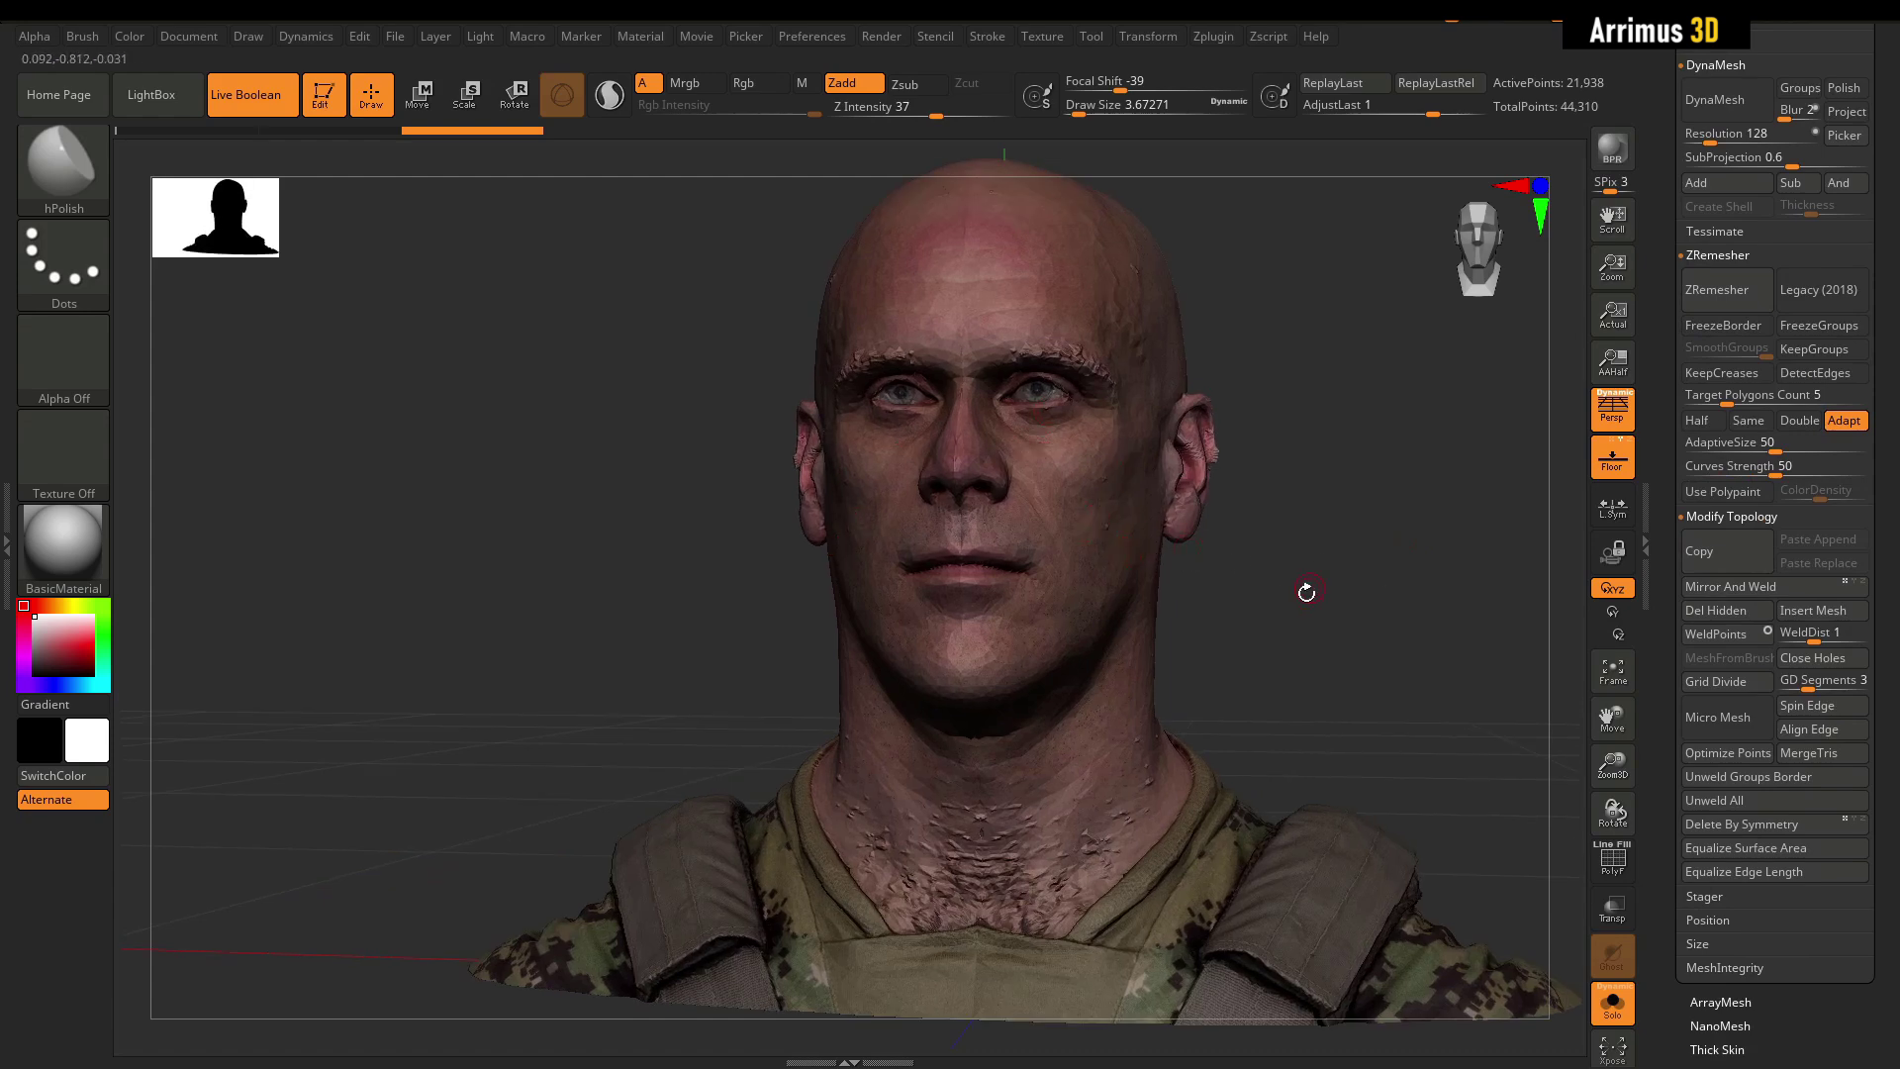
key("s")
left_click_drag(1097, 521, 1102, 521)
left_click_drag(1340, 598, 1287, 615, "alt")
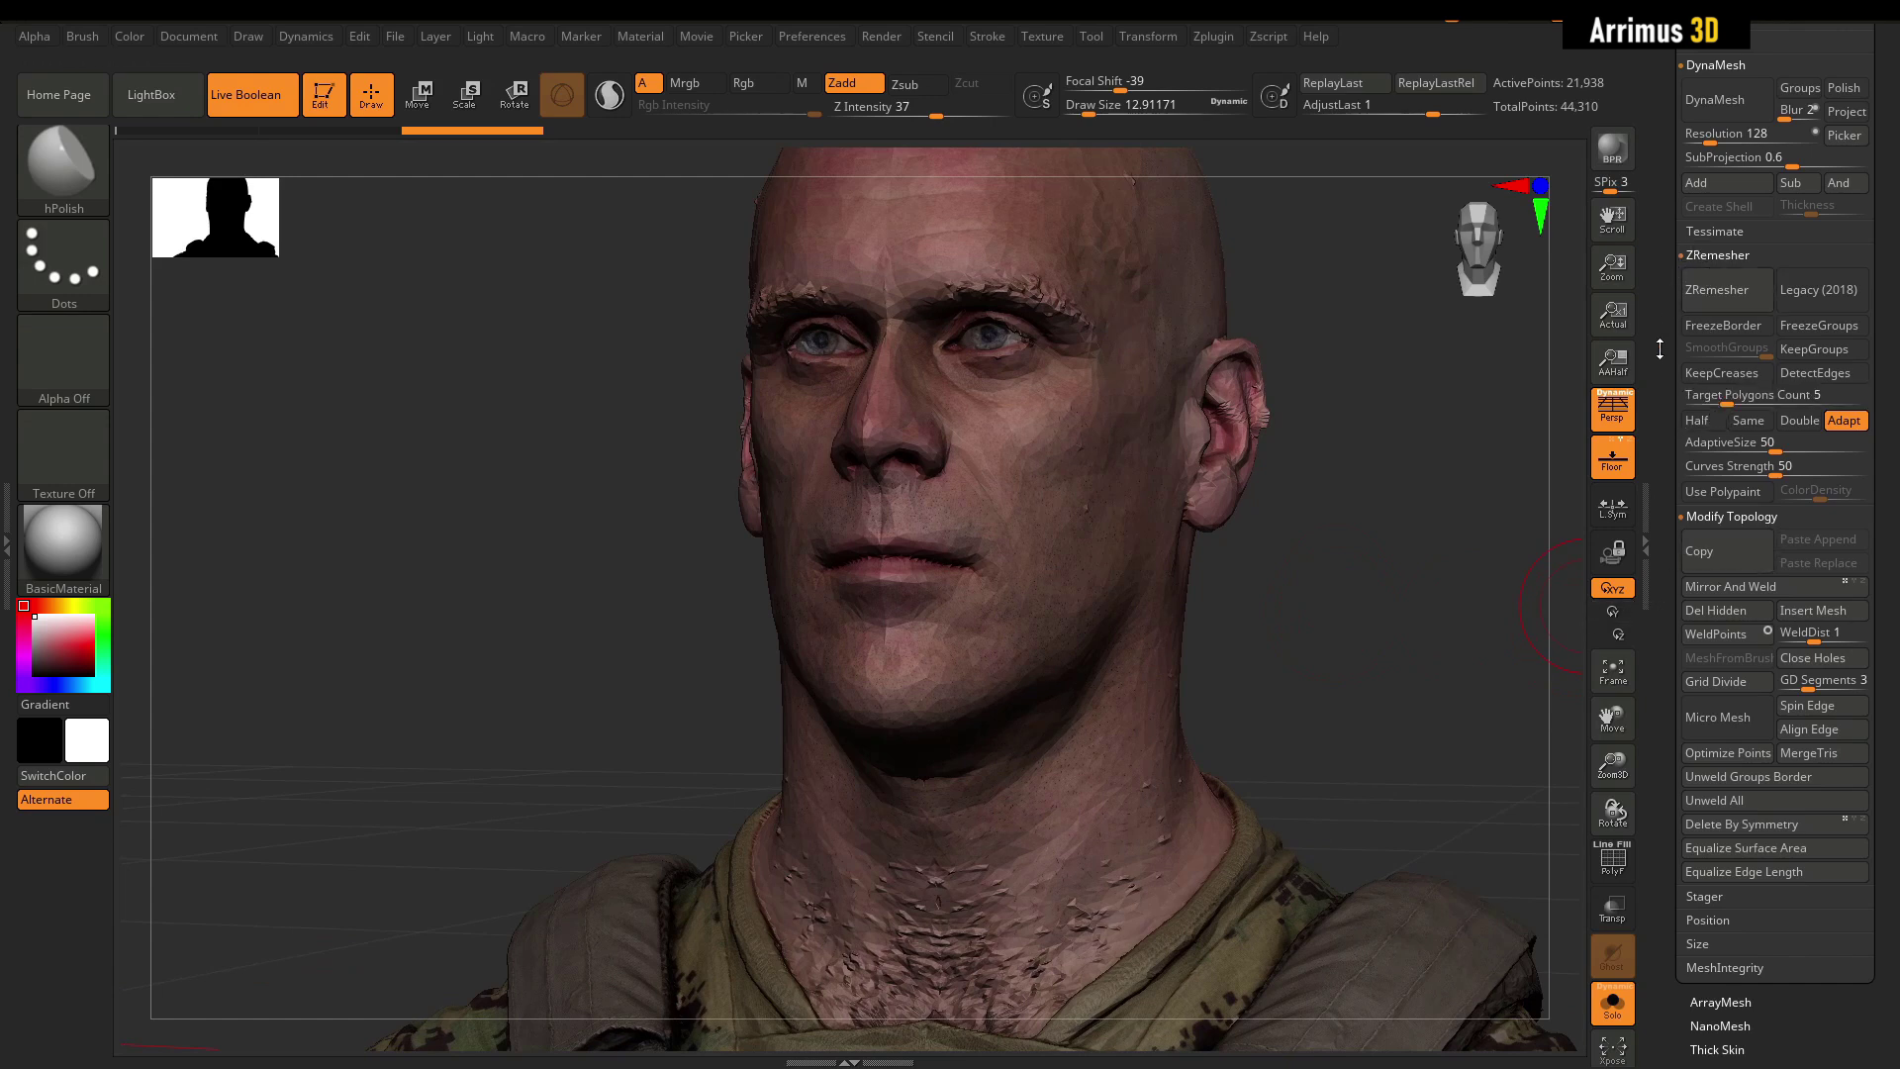
Try DynaMesh on the mirrored bust at resolution 128, inspect its wireframe and undo the remesh.
left_click_drag(1659, 348, 1667, 442)
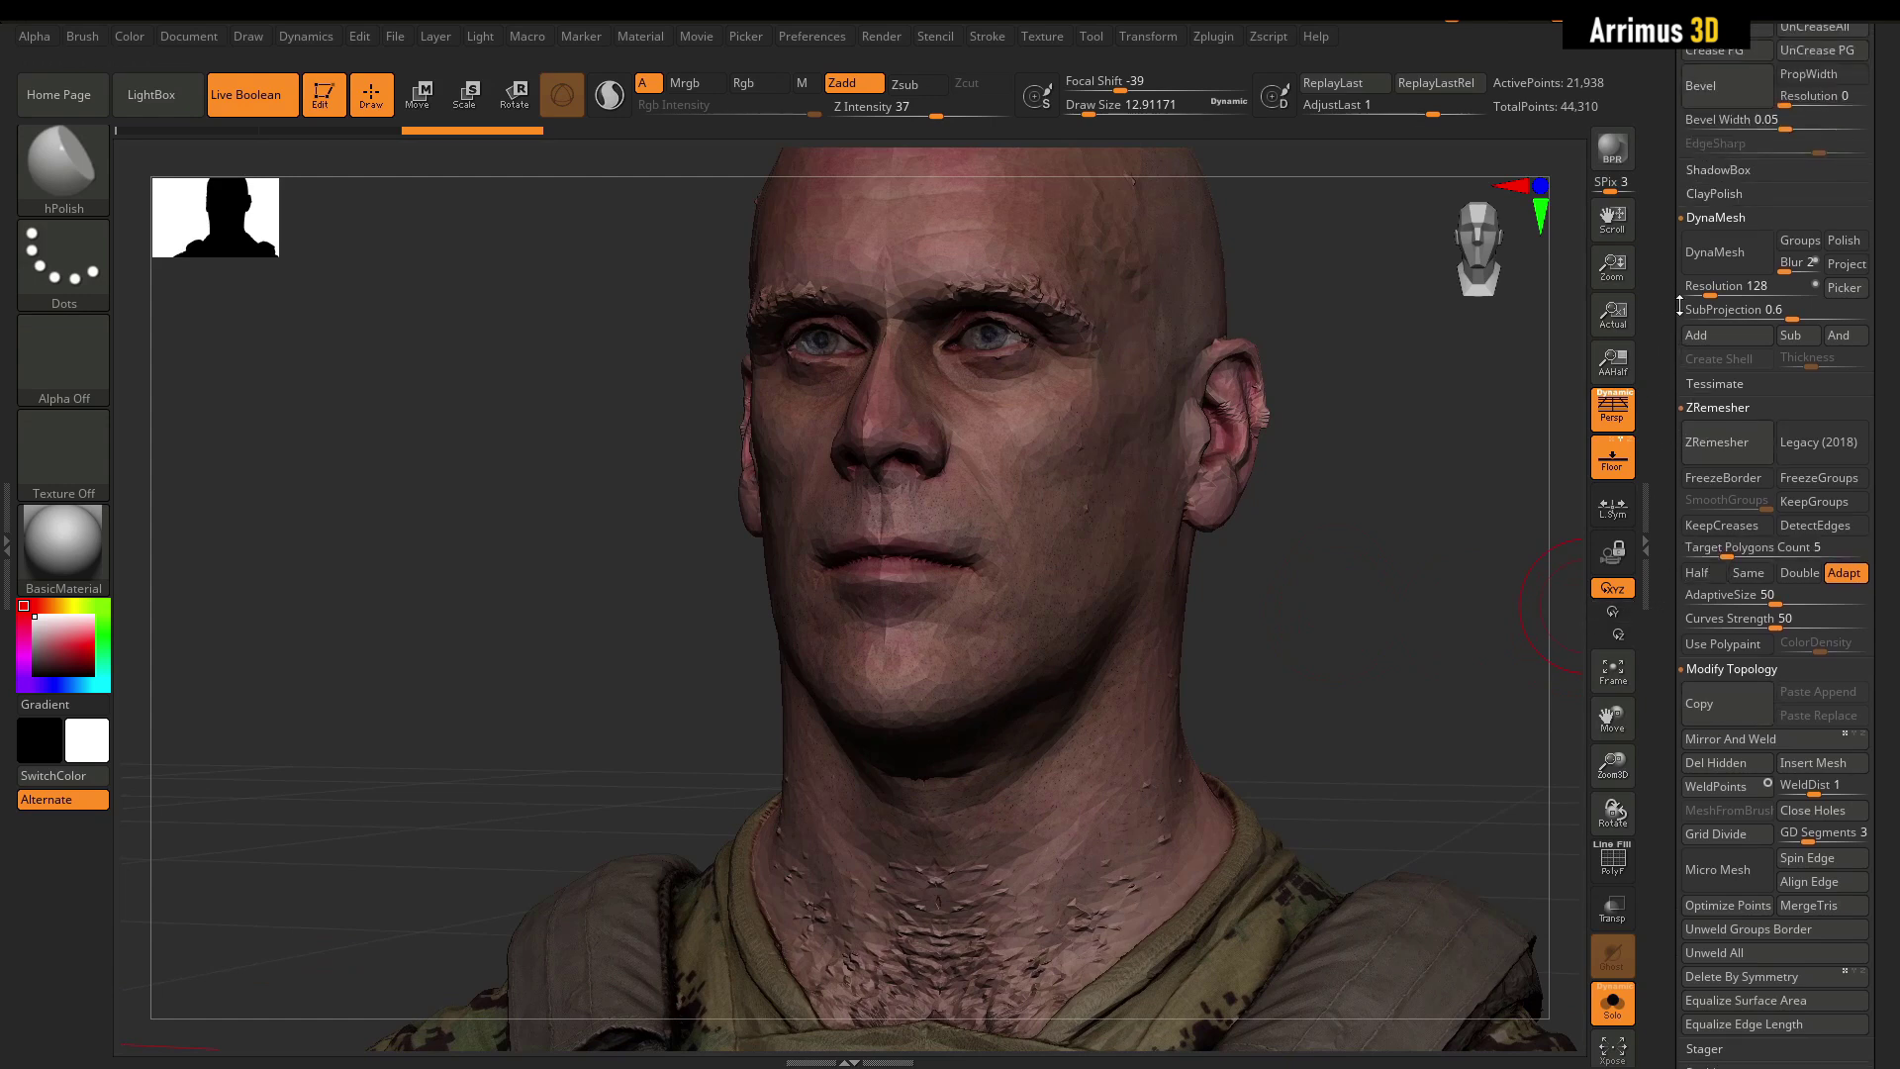
left_click(1719, 260)
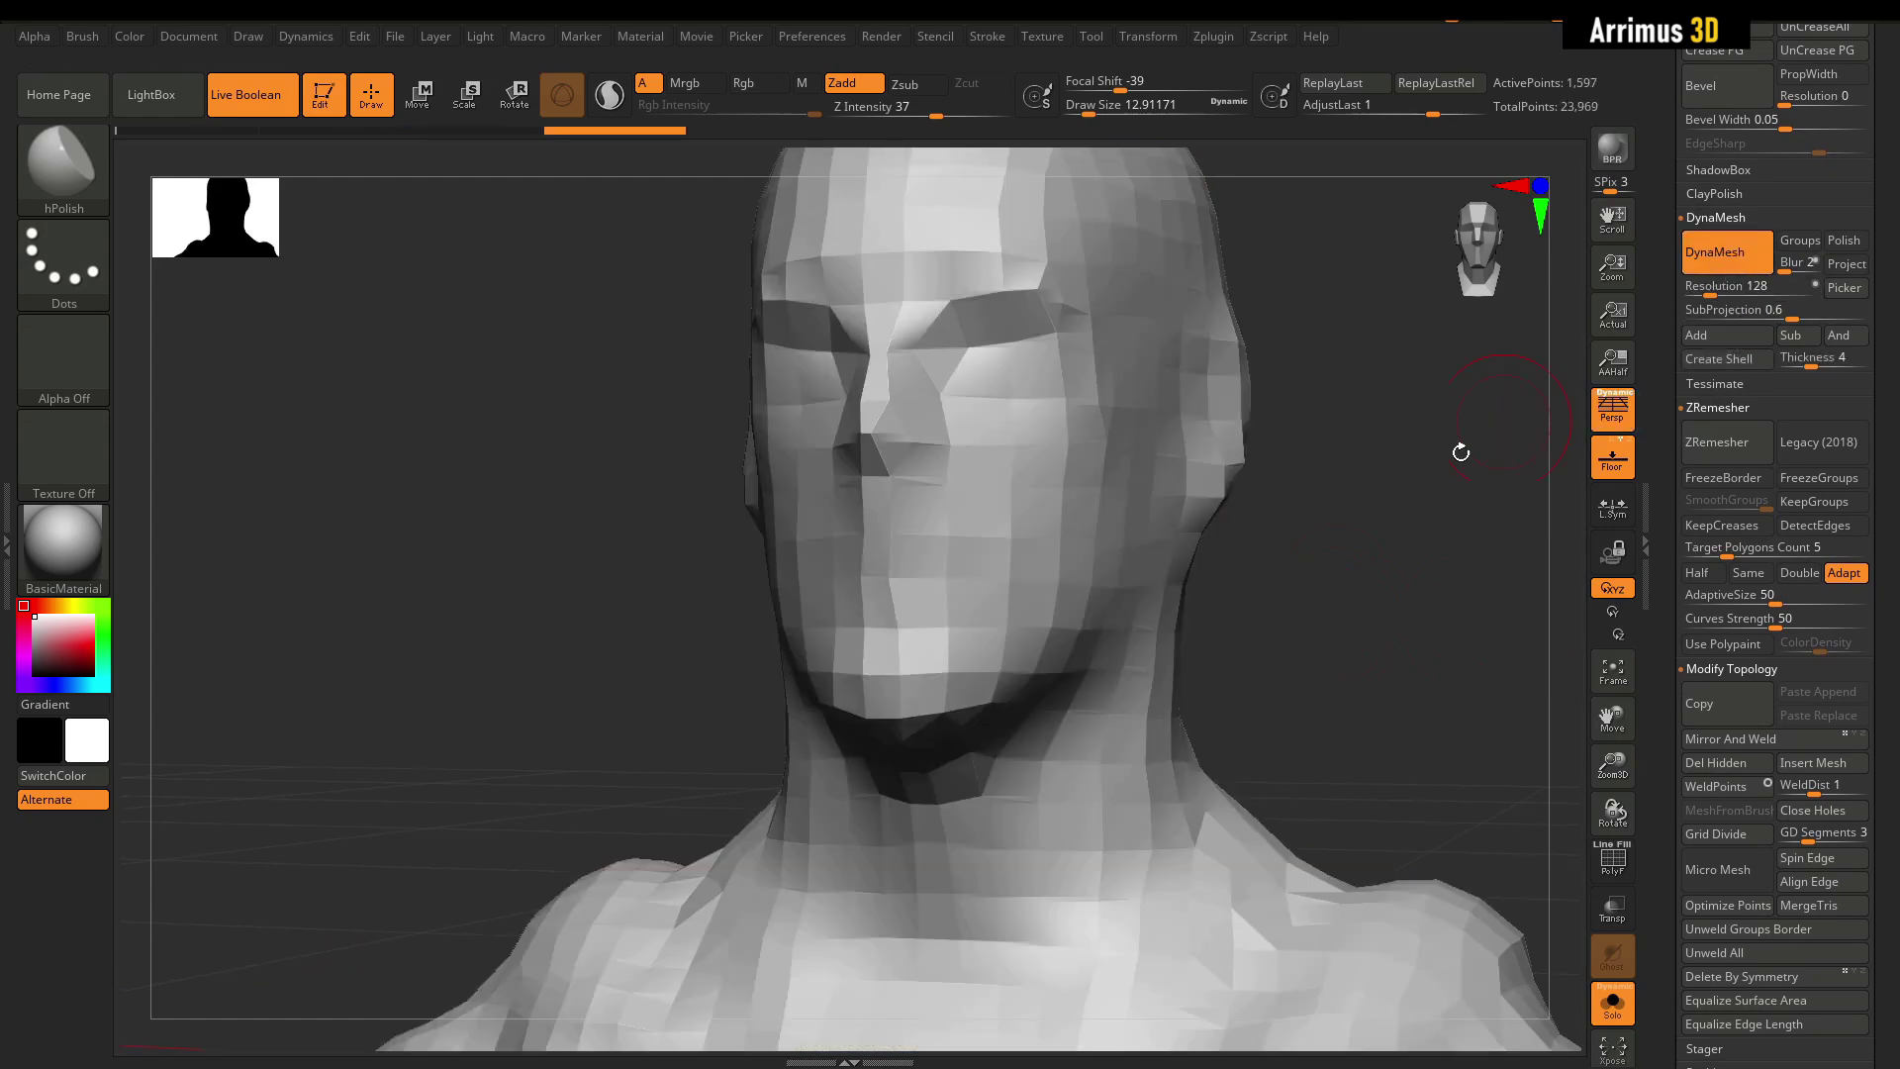
mouse_move(1461, 453)
left_mouse_down()
mouse_move(1381, 490)
mouse_move(1412, 501)
mouse_move(1399, 543)
mouse_move(1286, 524)
left_mouse_up()
key("shift+f")
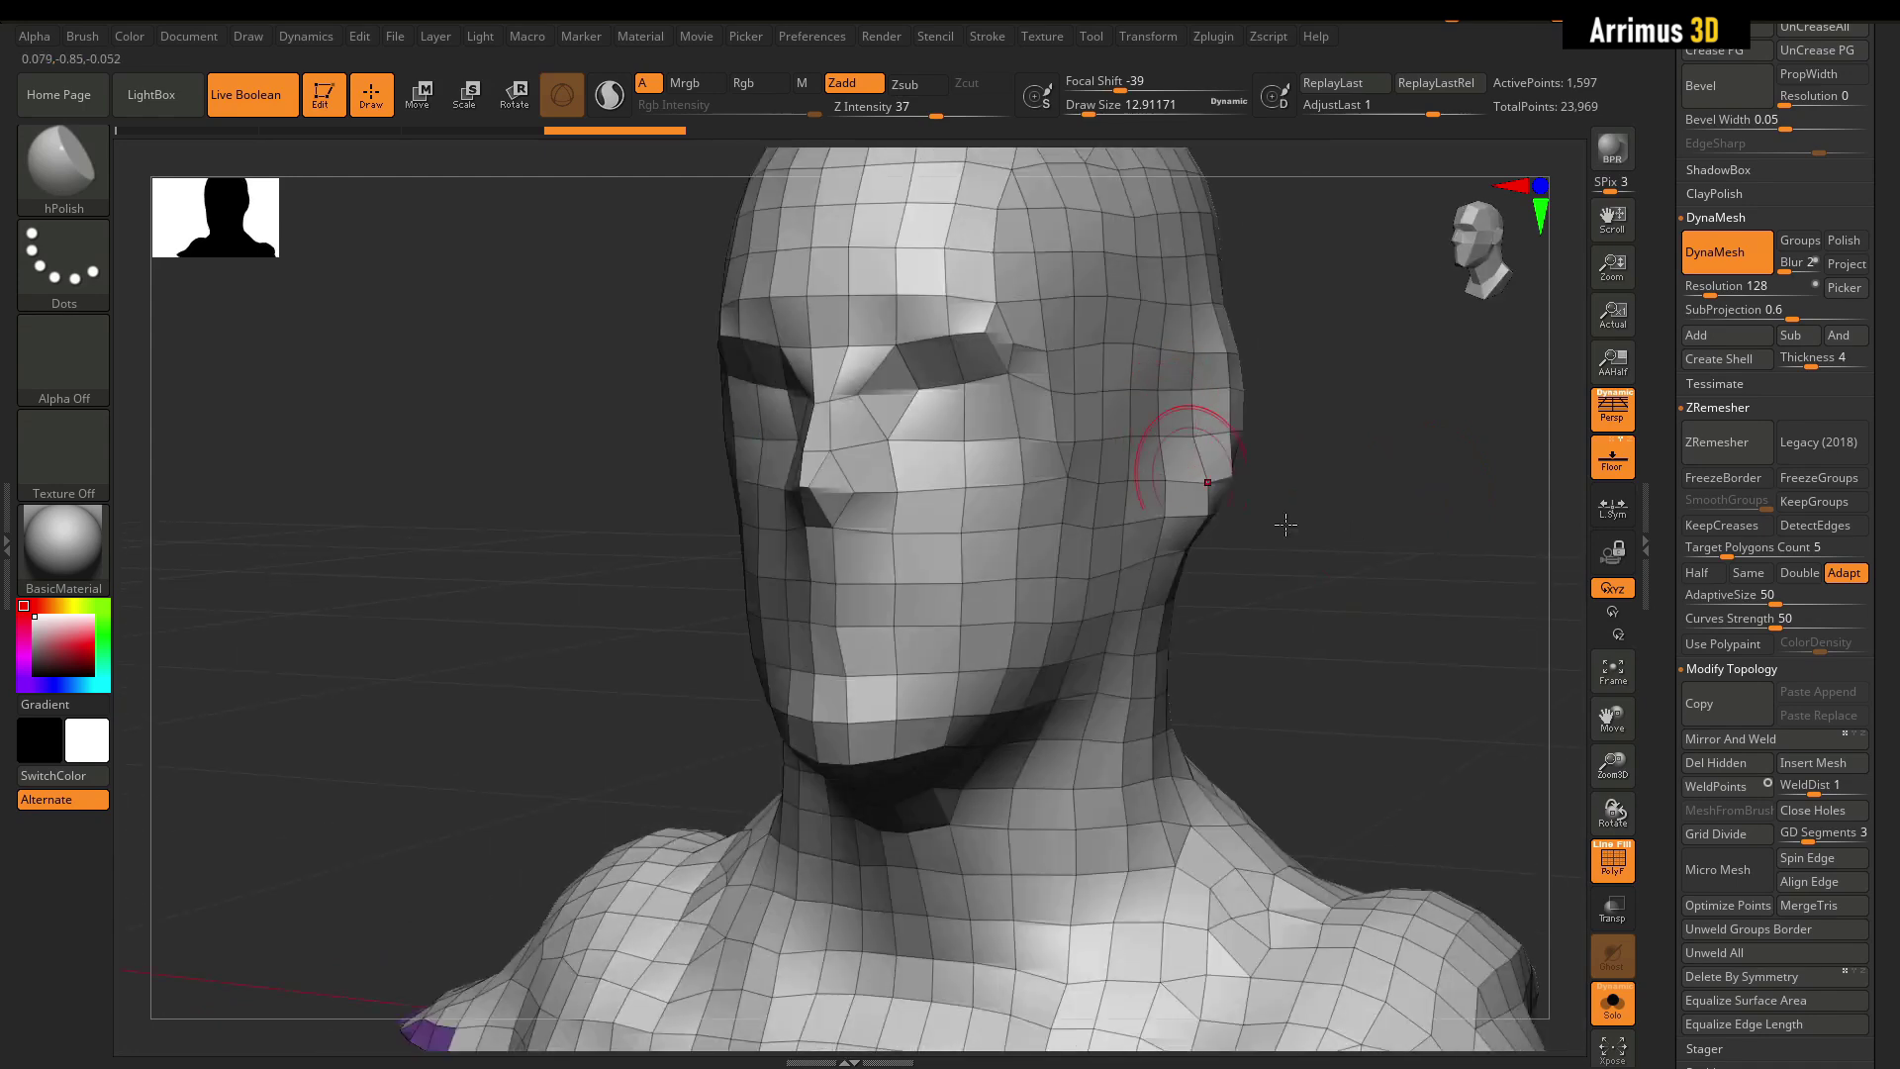
key("ctrl+z")
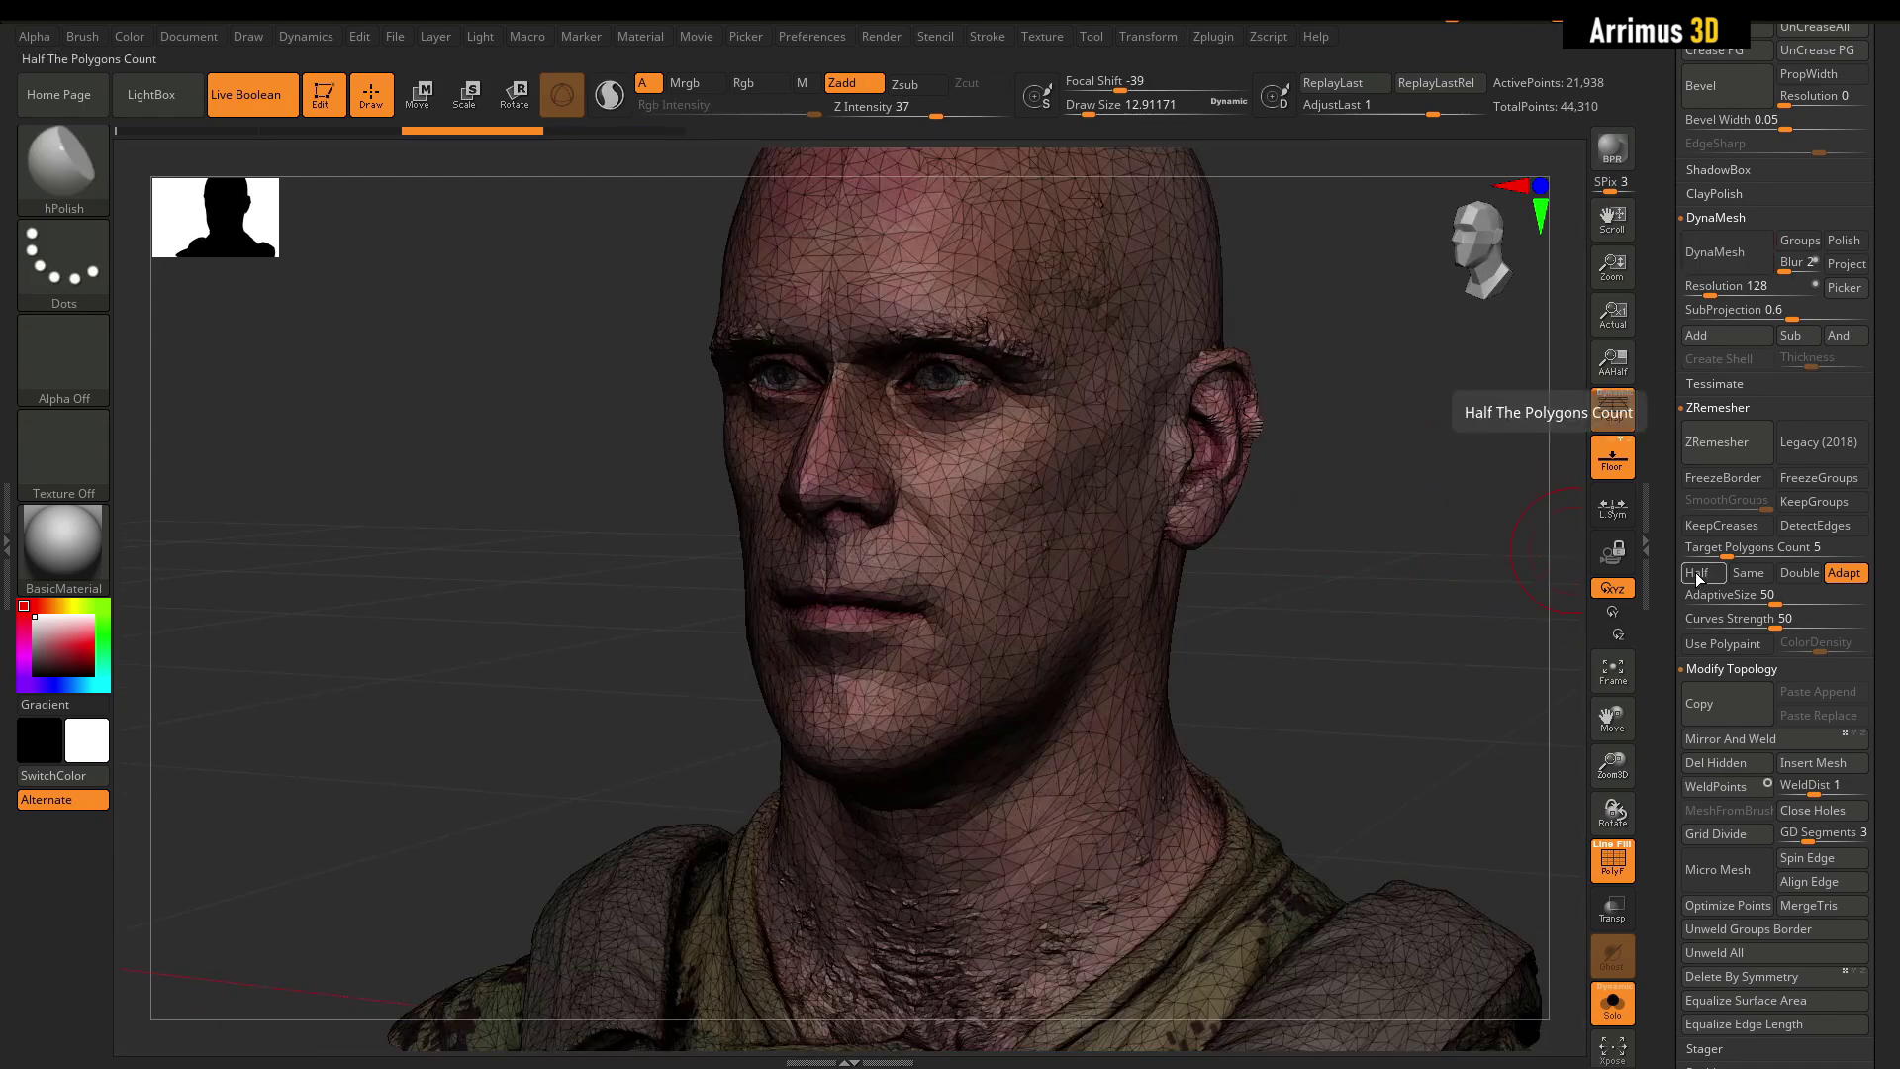
Set the brush to the Mrgb channel, convert the bust's texture map to polypaint and turn off the wireframe display.
left_click_drag(1667, 585, 1659, 203)
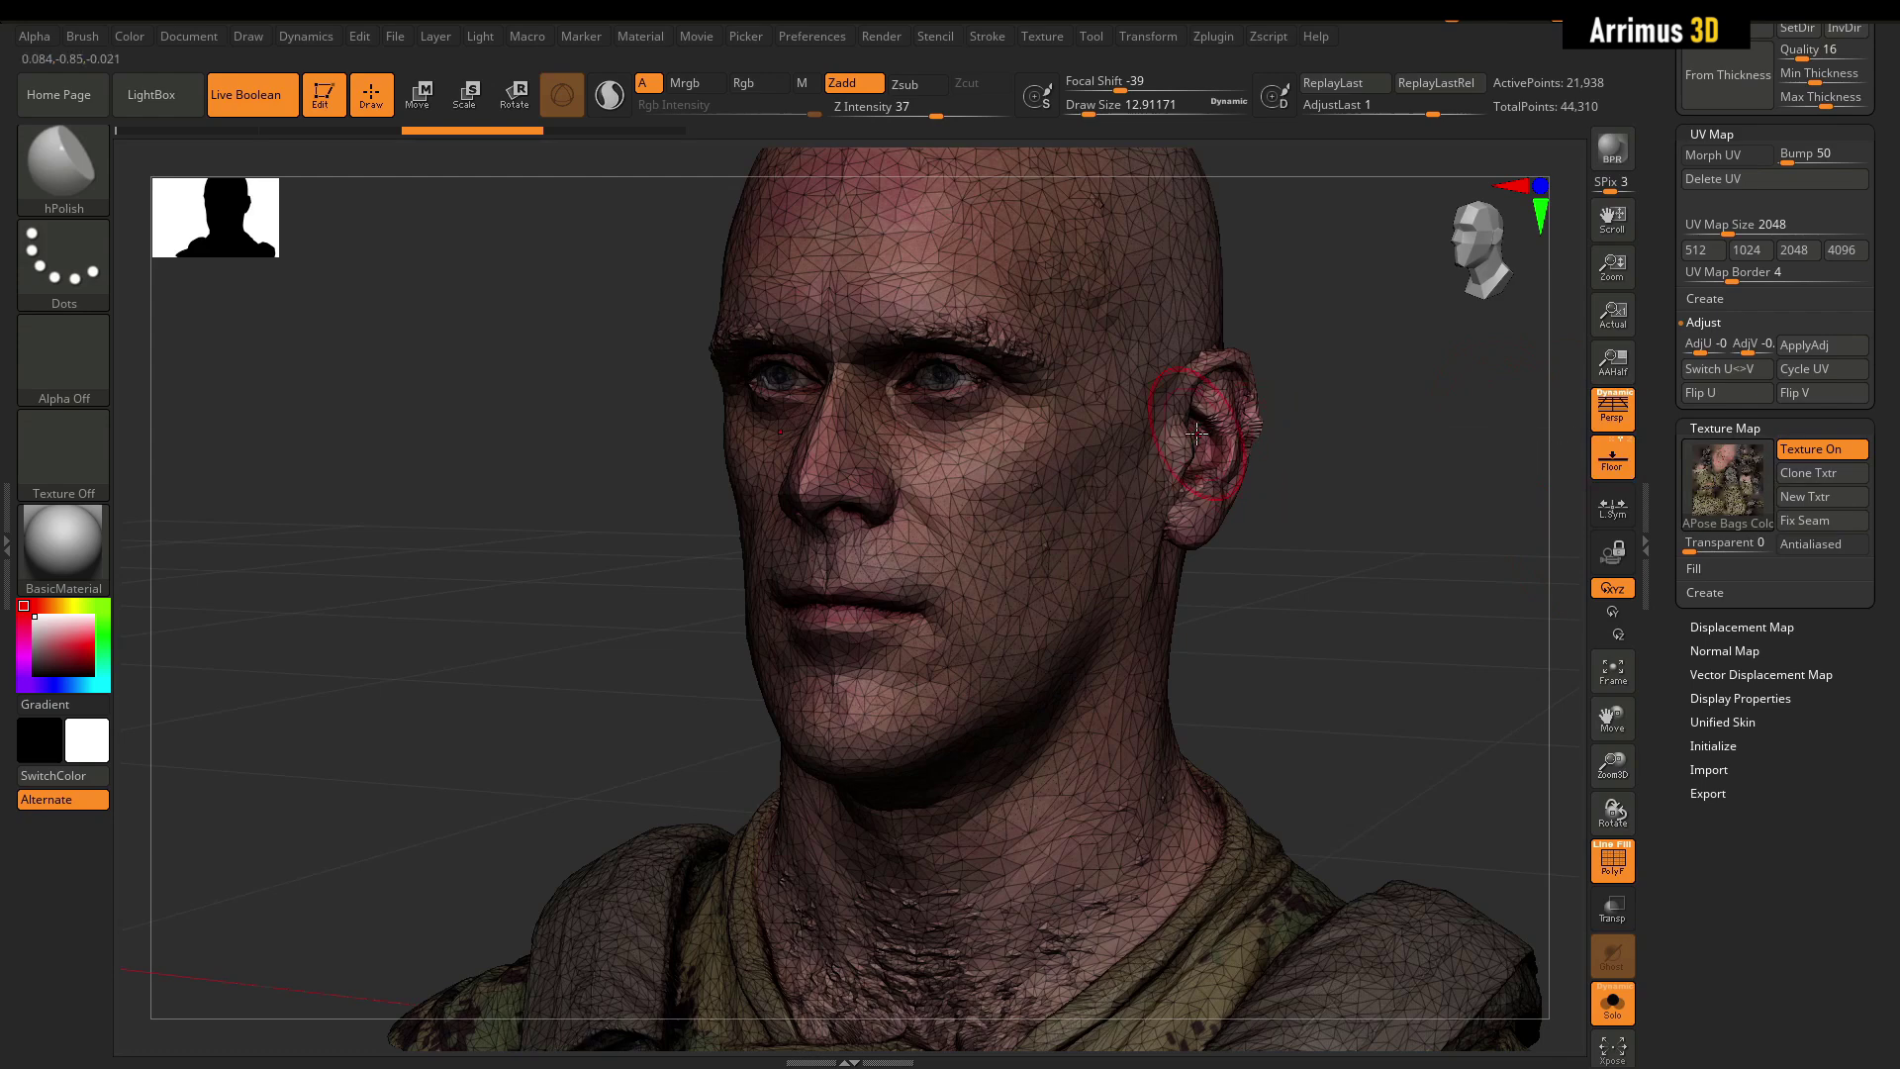
scroll(1663, 412, "up", 3)
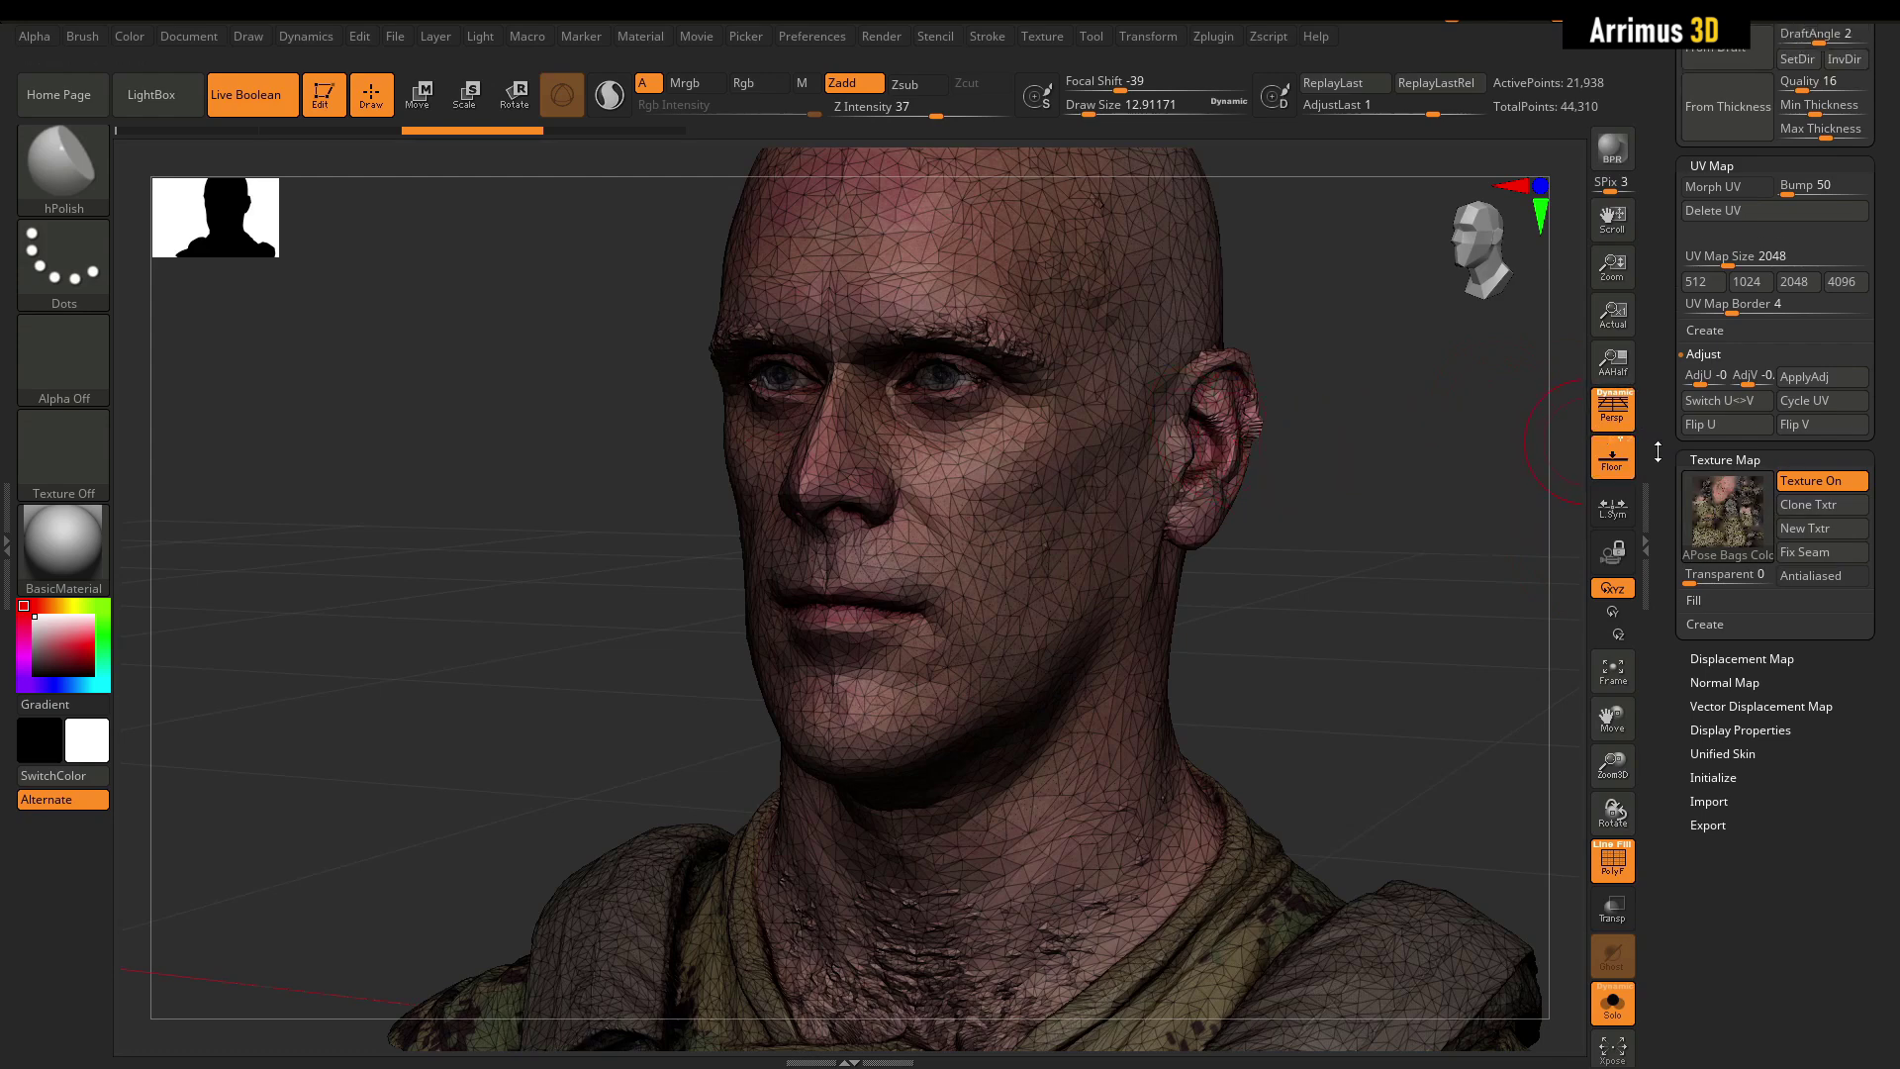
scroll(1662, 412, "up", 5)
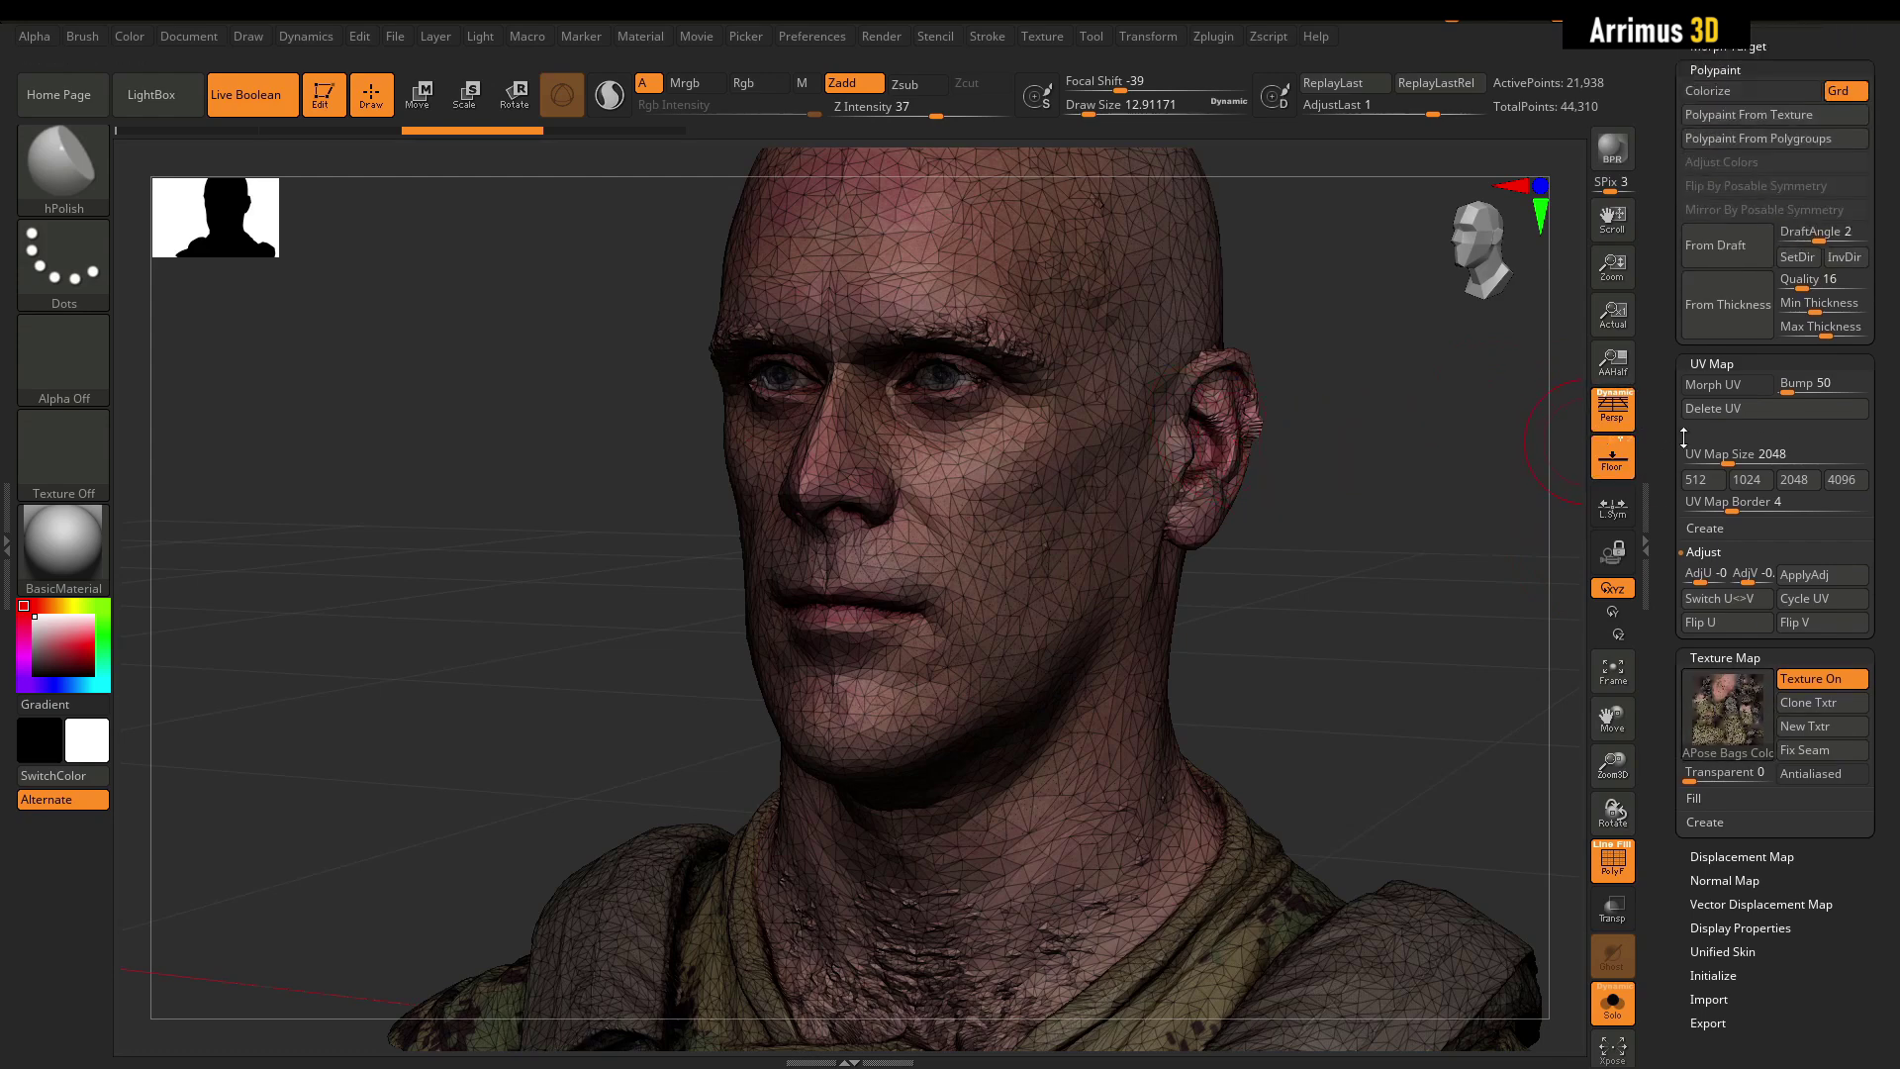
left_click(1712, 365)
scroll(1678, 297, "up", 5)
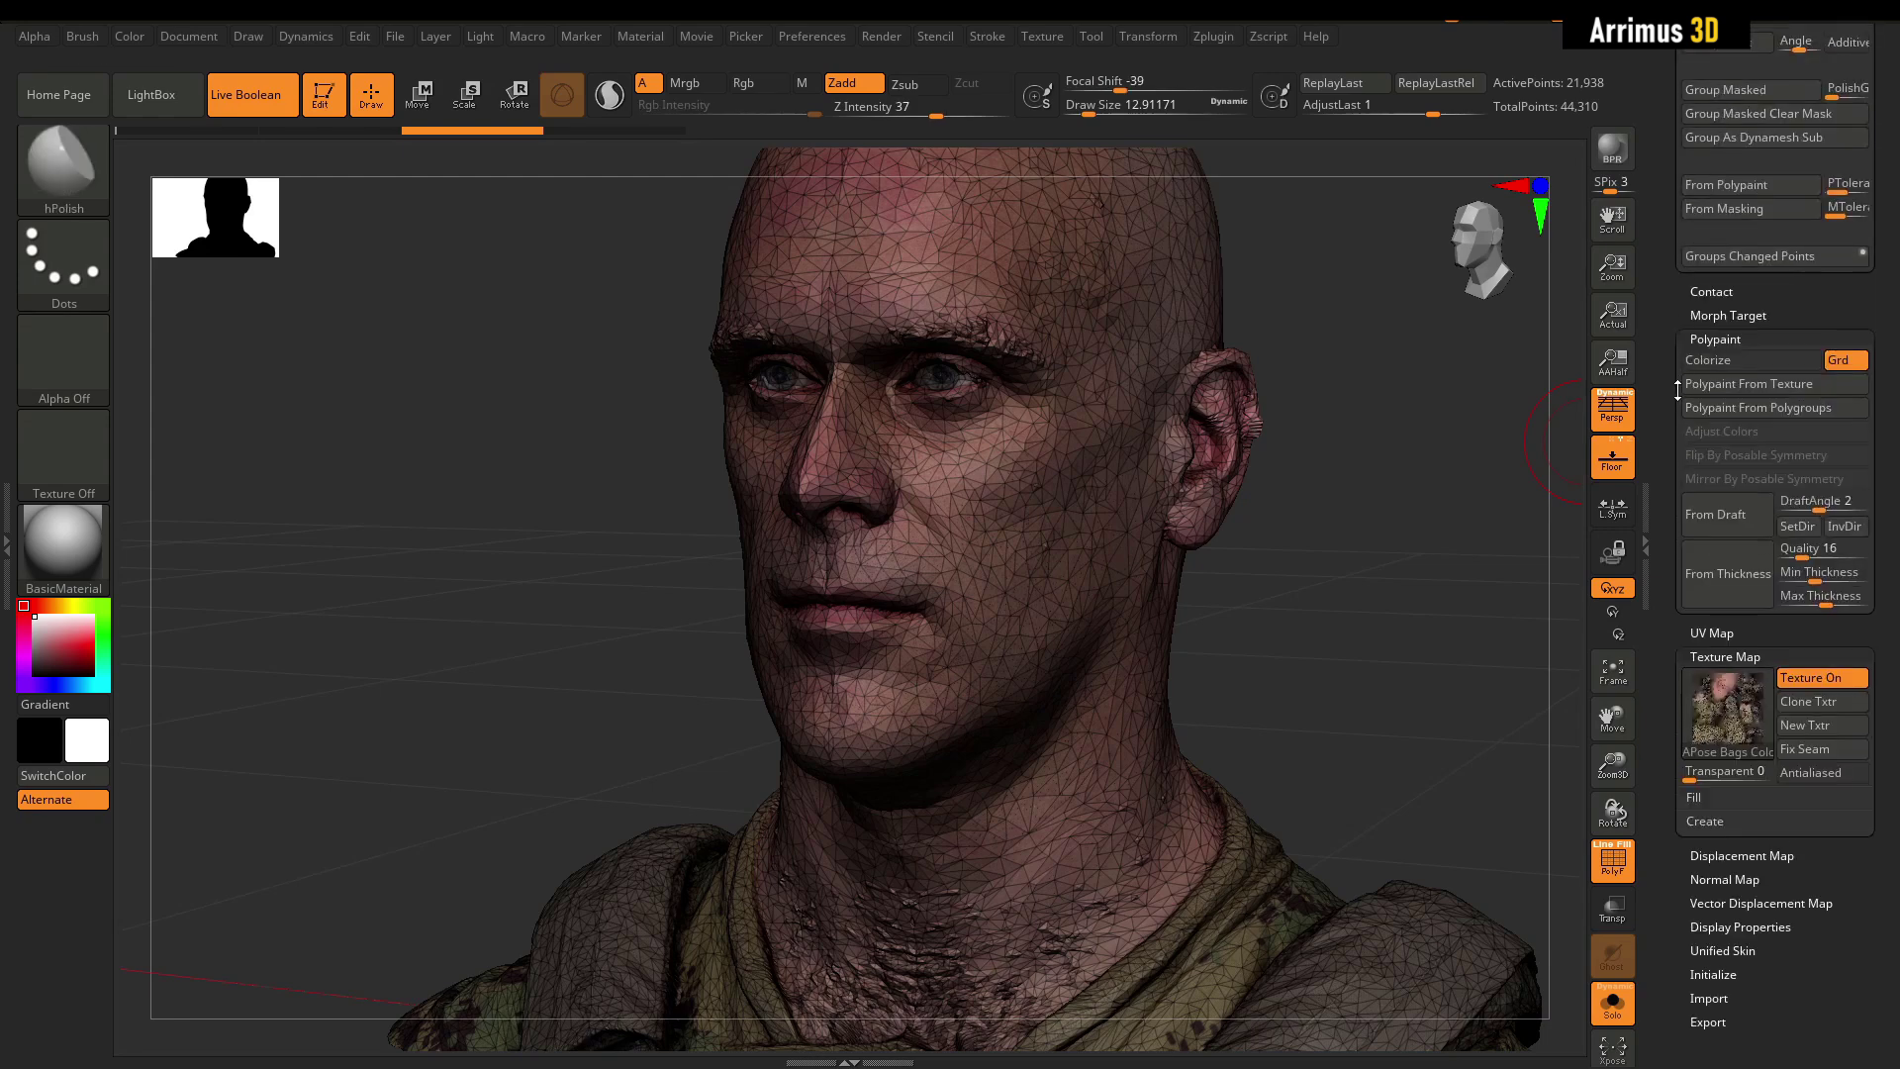
left_click(1764, 390)
left_click(684, 84)
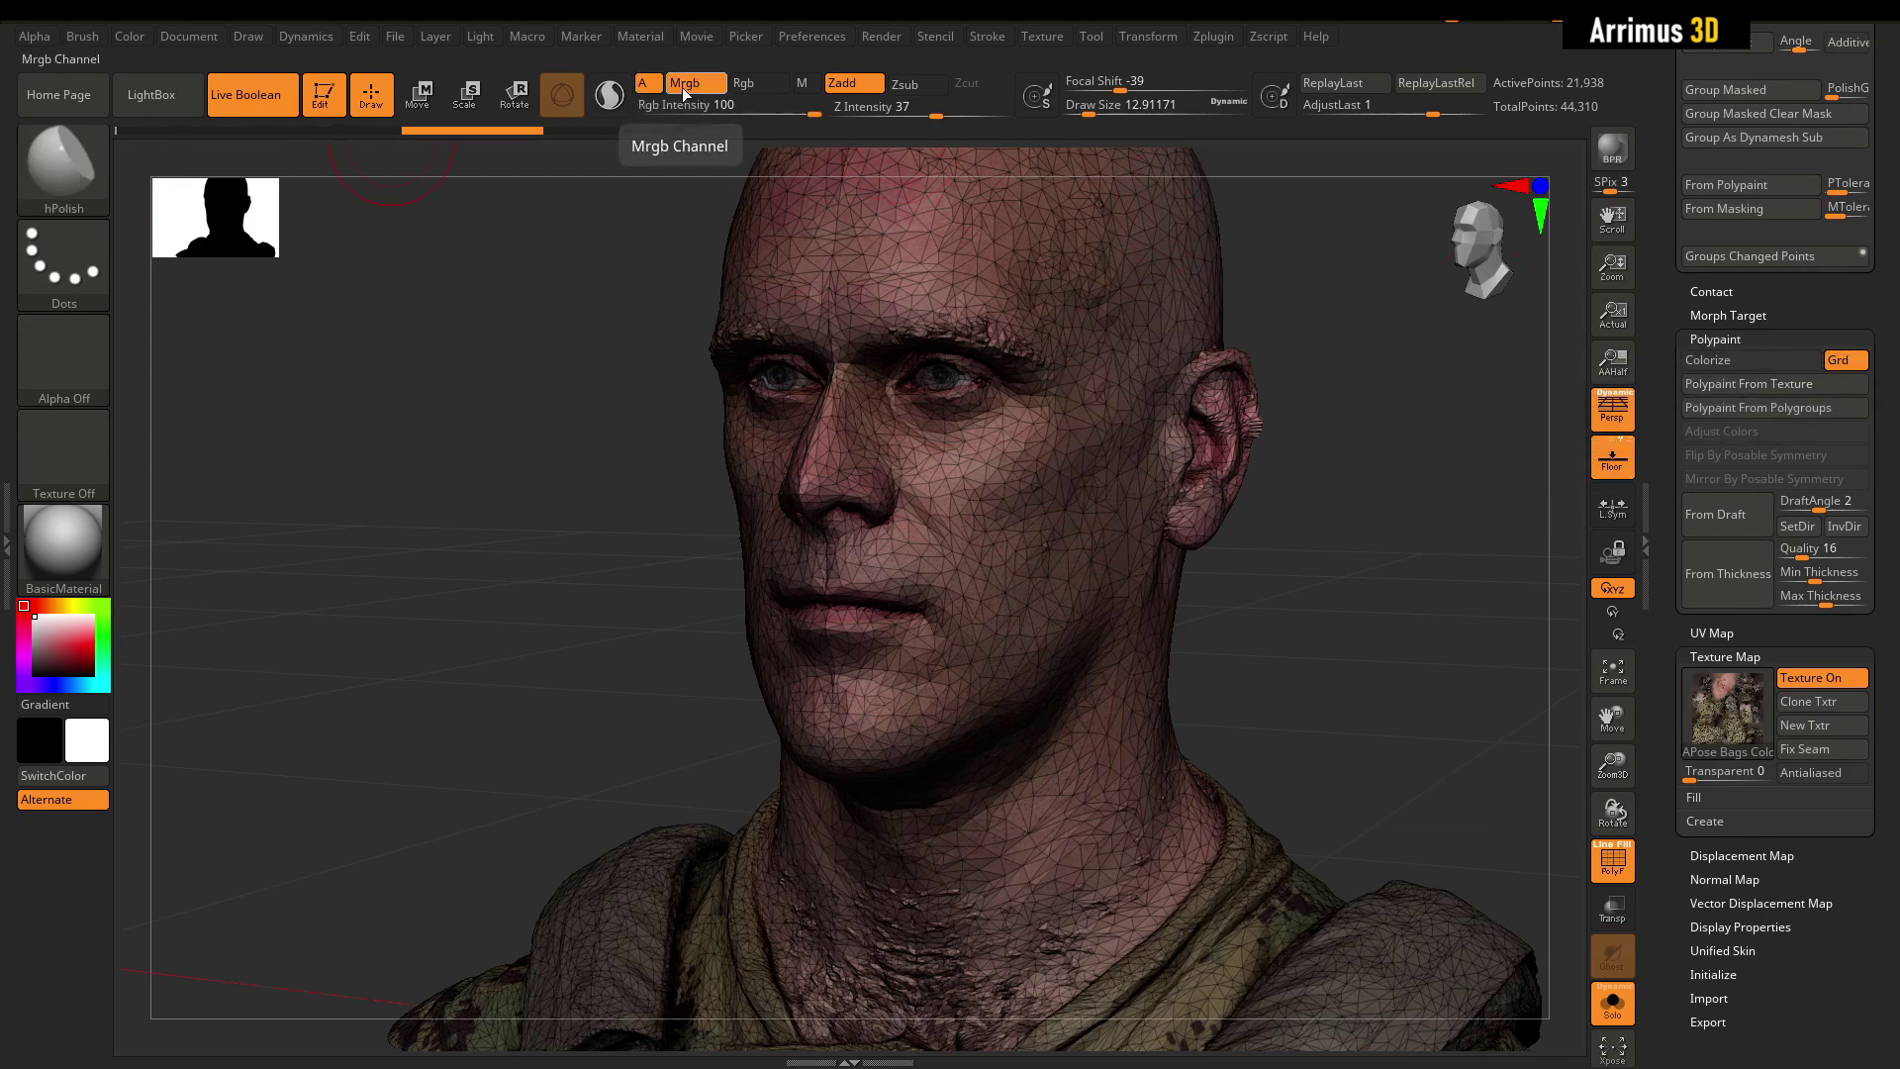
left_click(1760, 383)
key("shift+f")
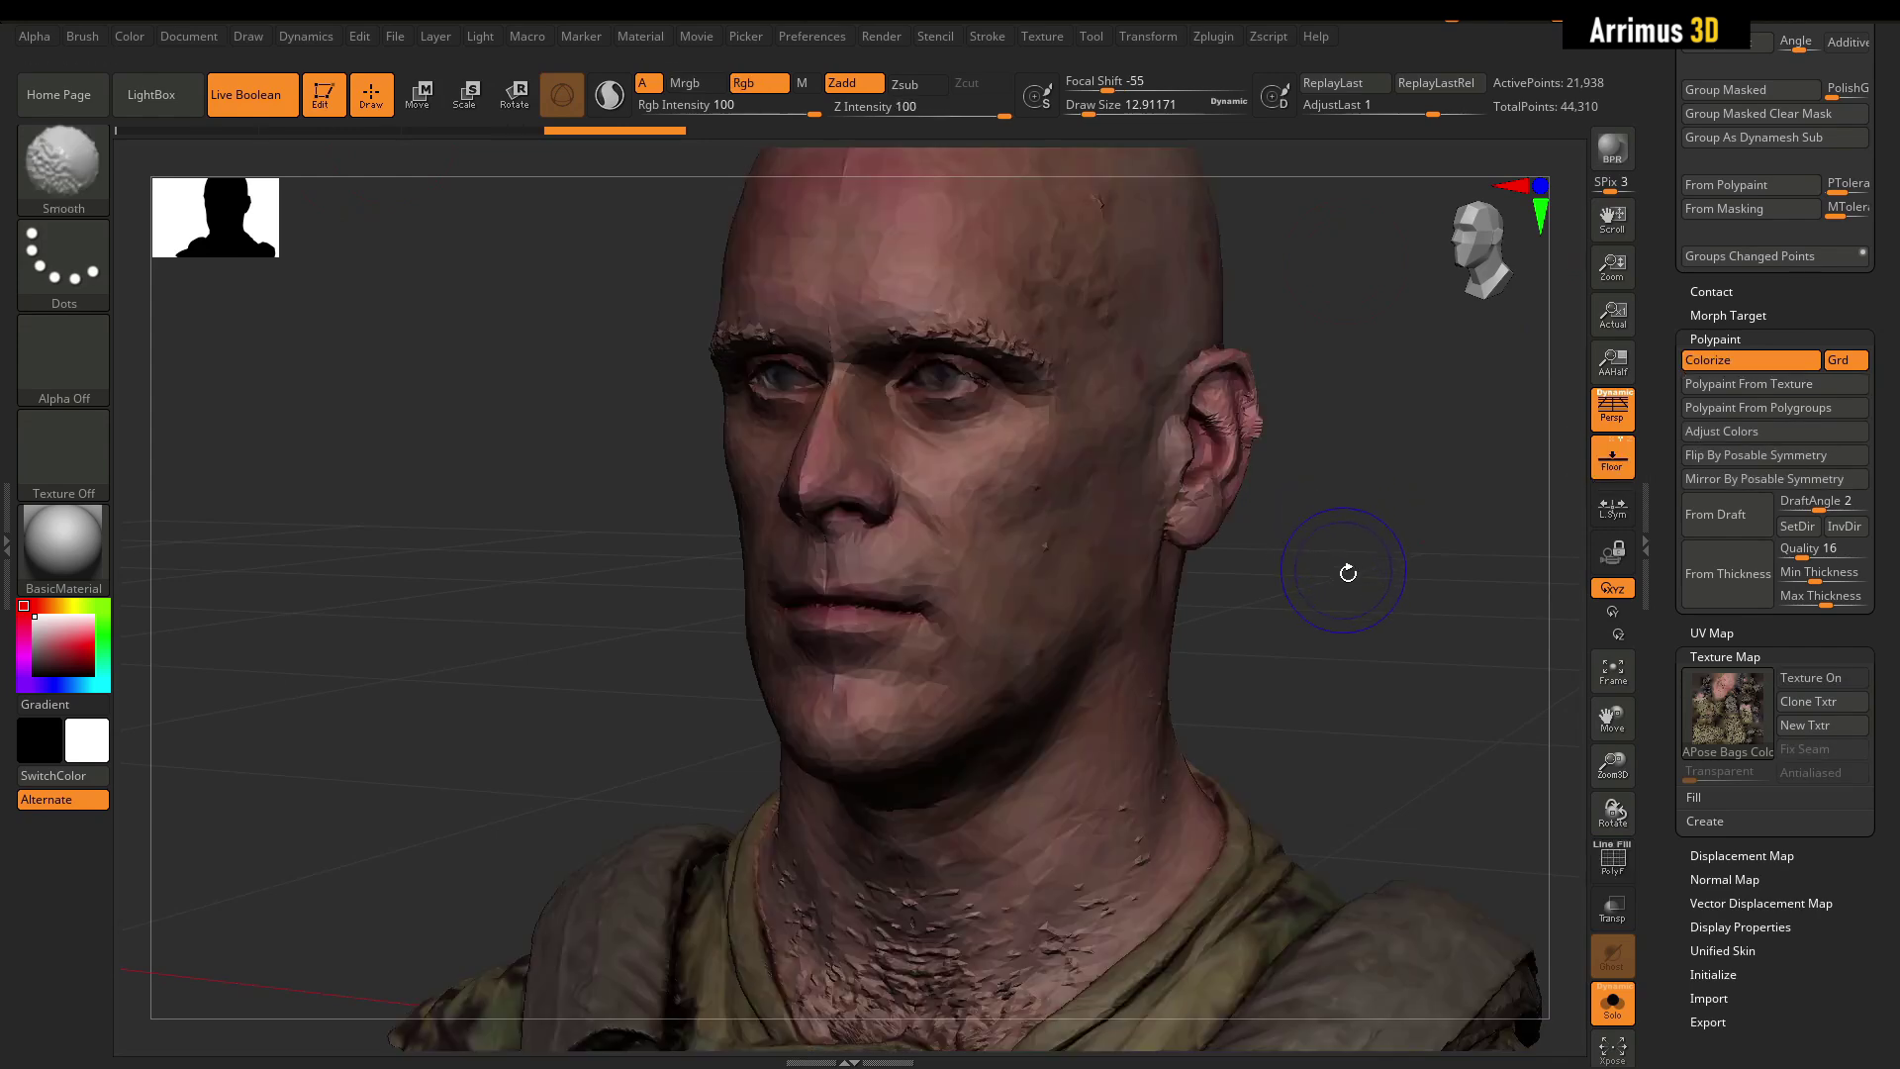
Compare the bust with and without its polypaint by switching Colorize off and back on.
left_click_drag(1361, 598, 1374, 687)
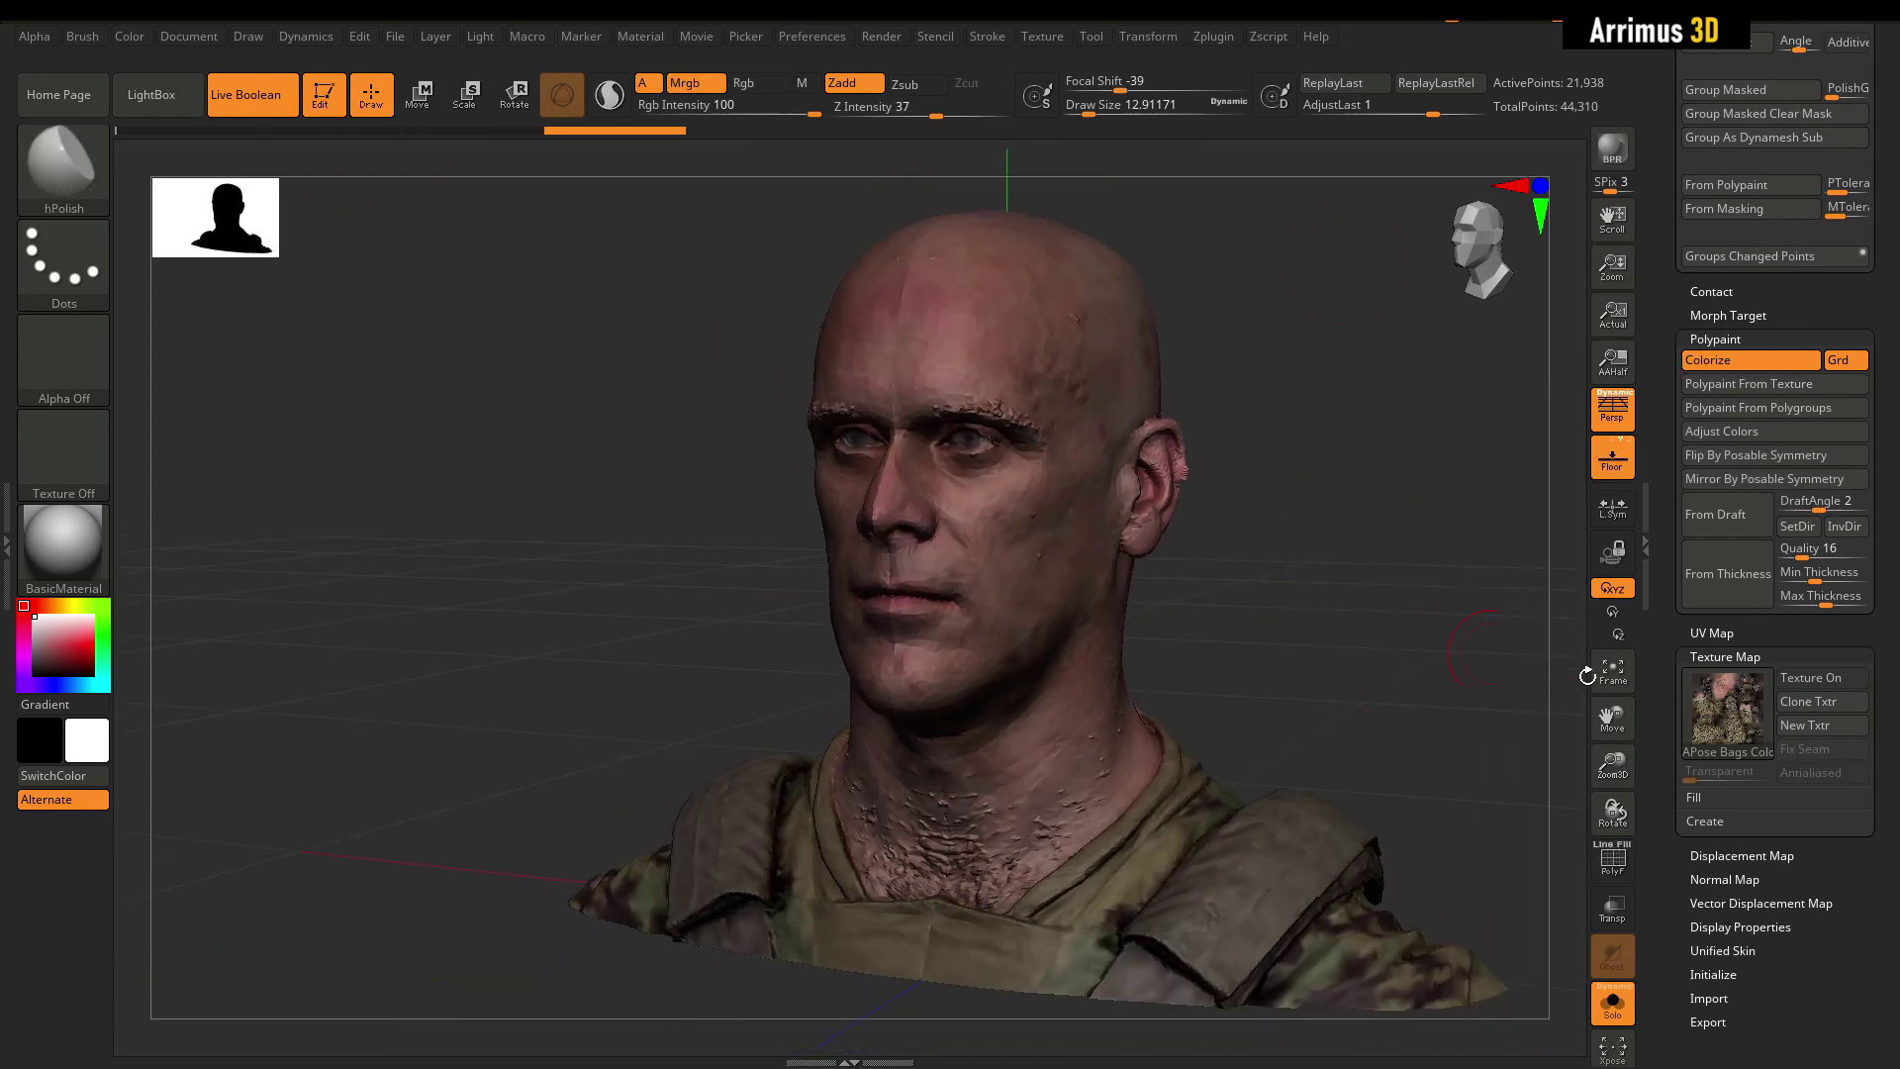
left_click(1749, 364)
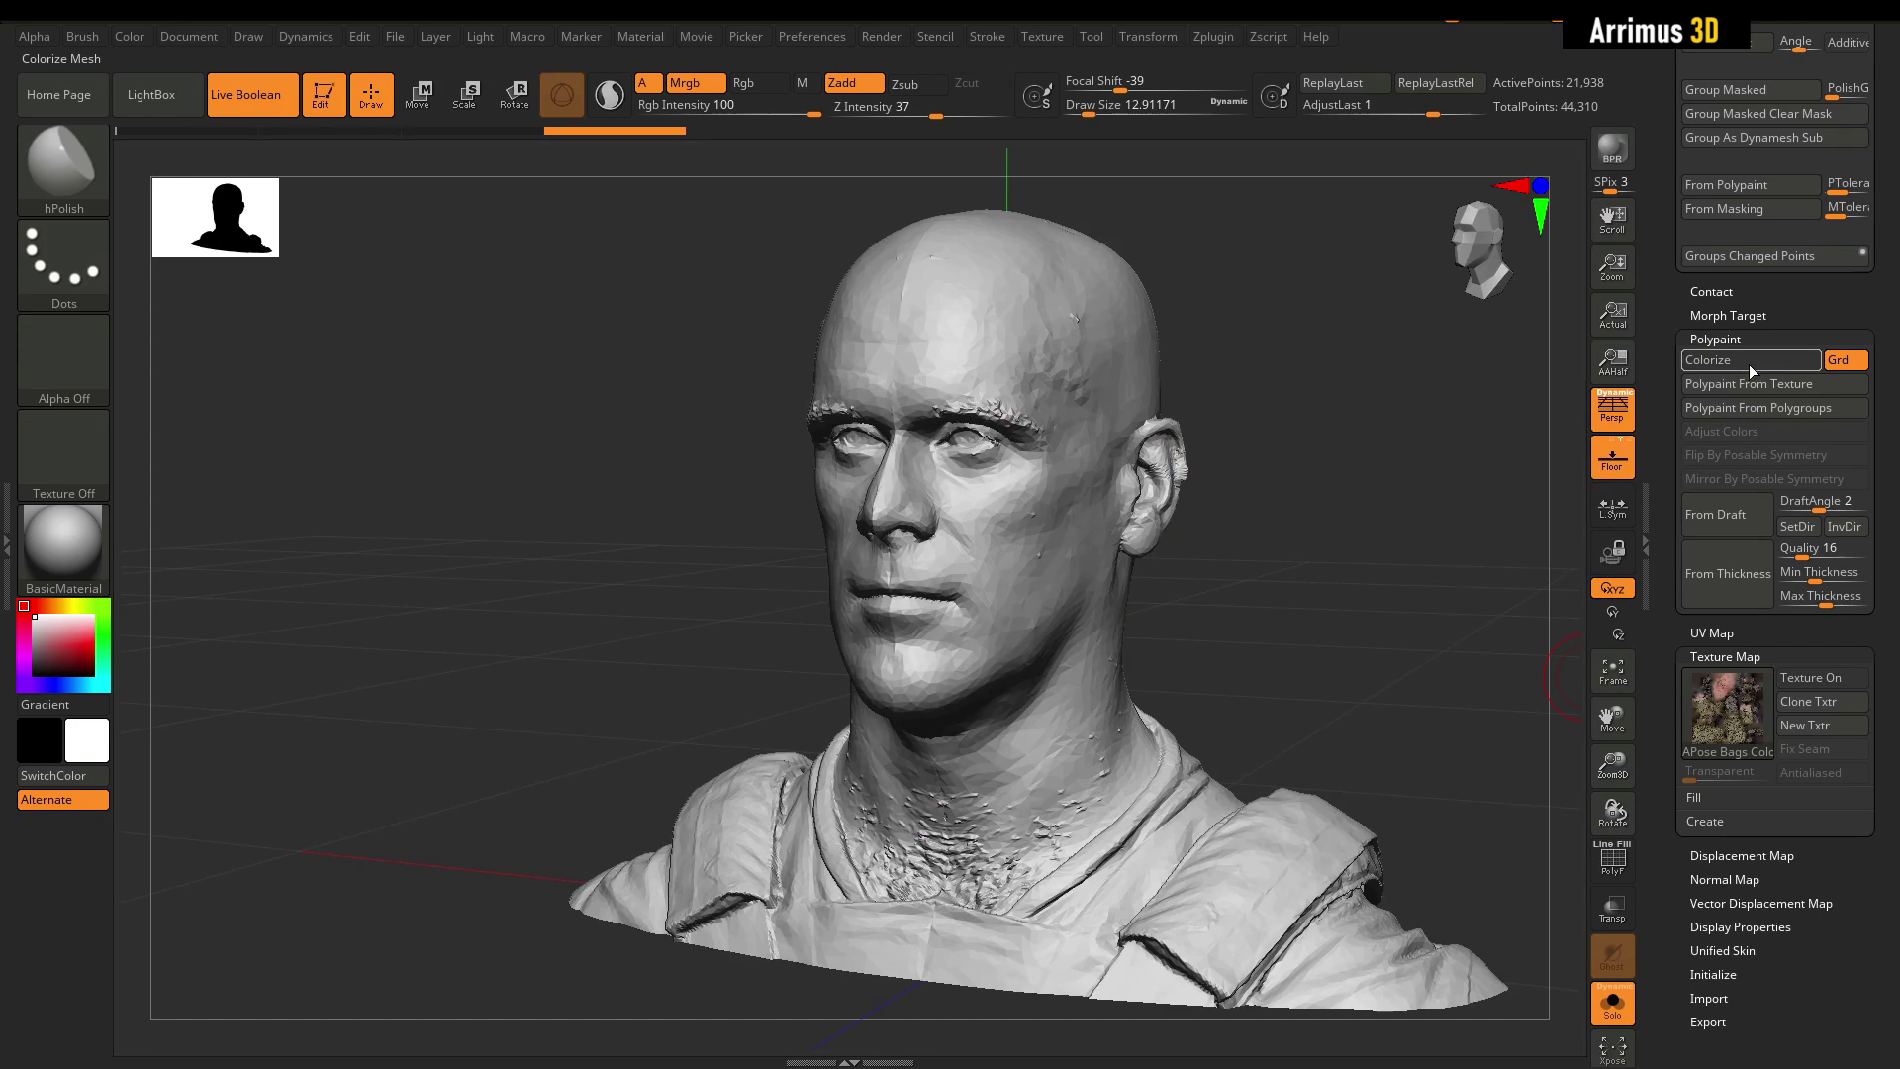
left_click(1749, 364)
Try DynaMesh on the polypainted bust at resolution 128 and undo it.
scroll(1674, 648, "up", 10)
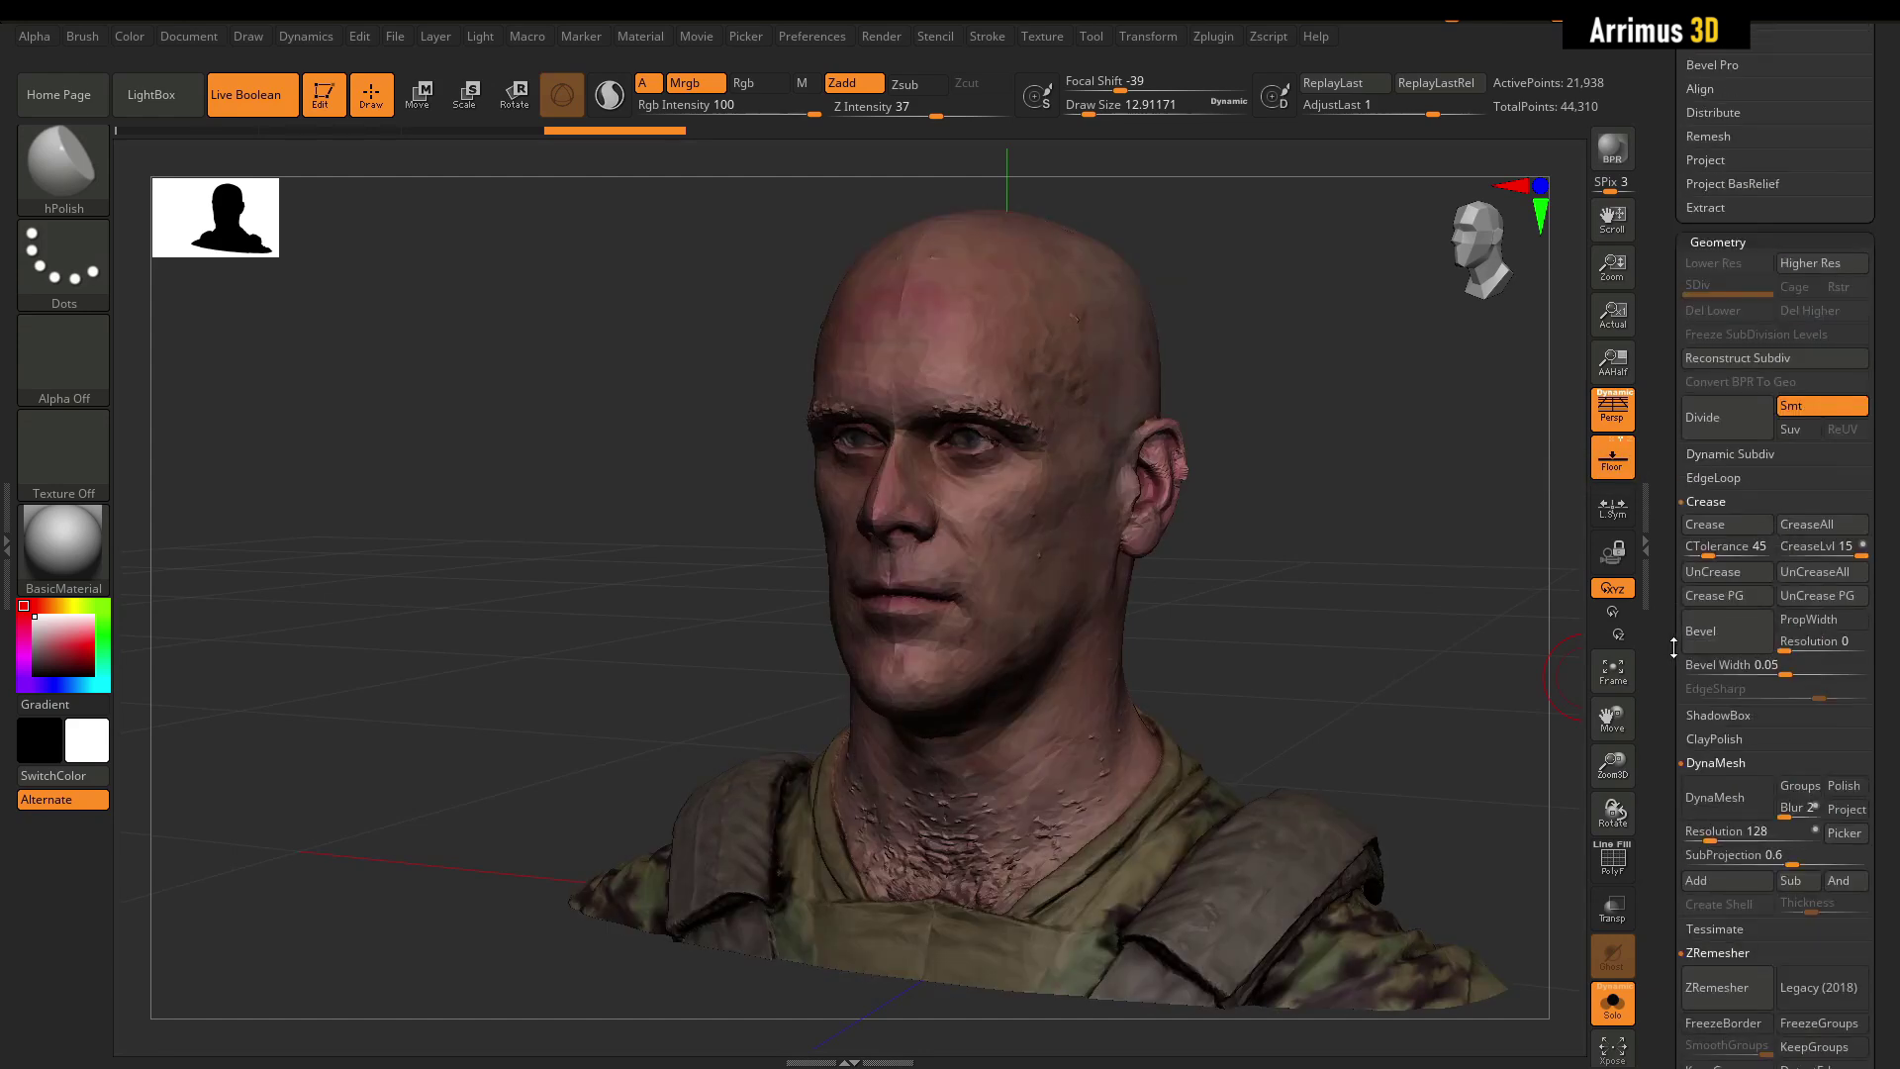
scroll(1674, 648, "down", 5)
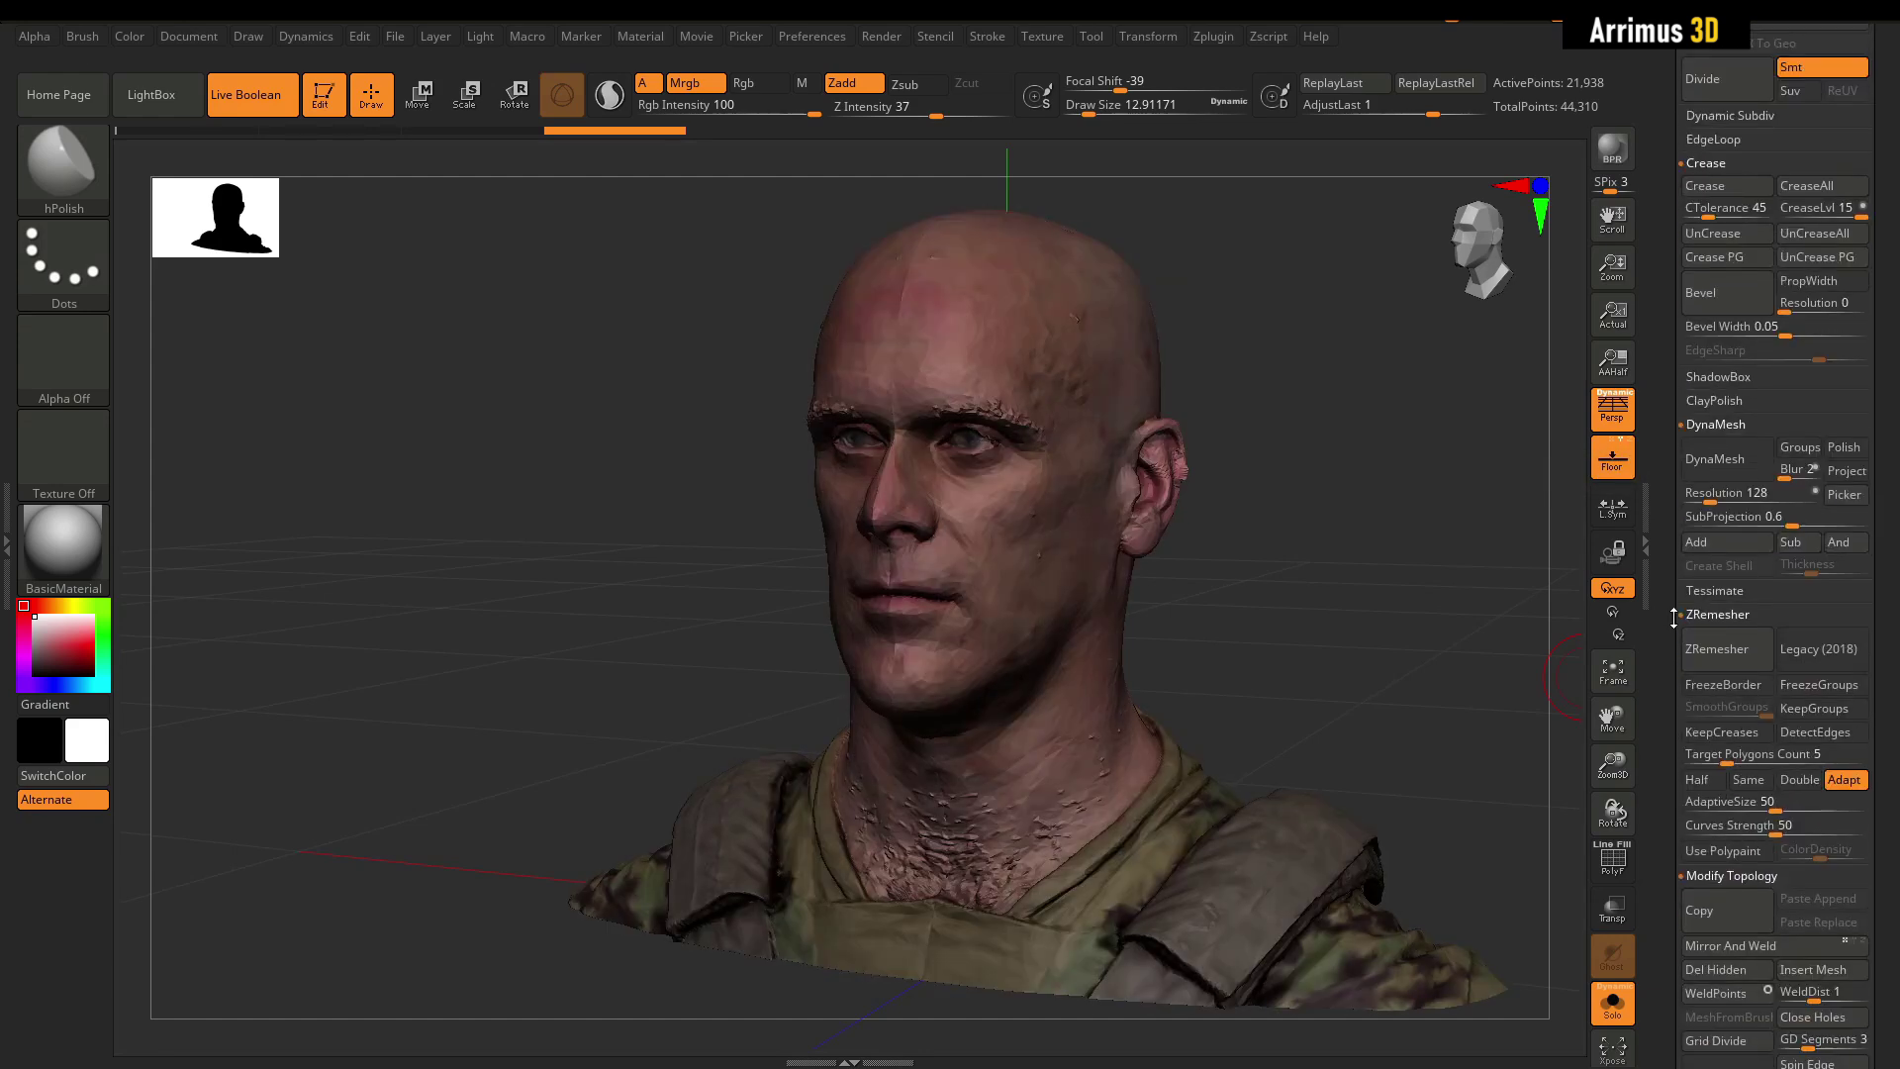
left_click(1727, 459)
left_click_drag(1464, 505, 1327, 523)
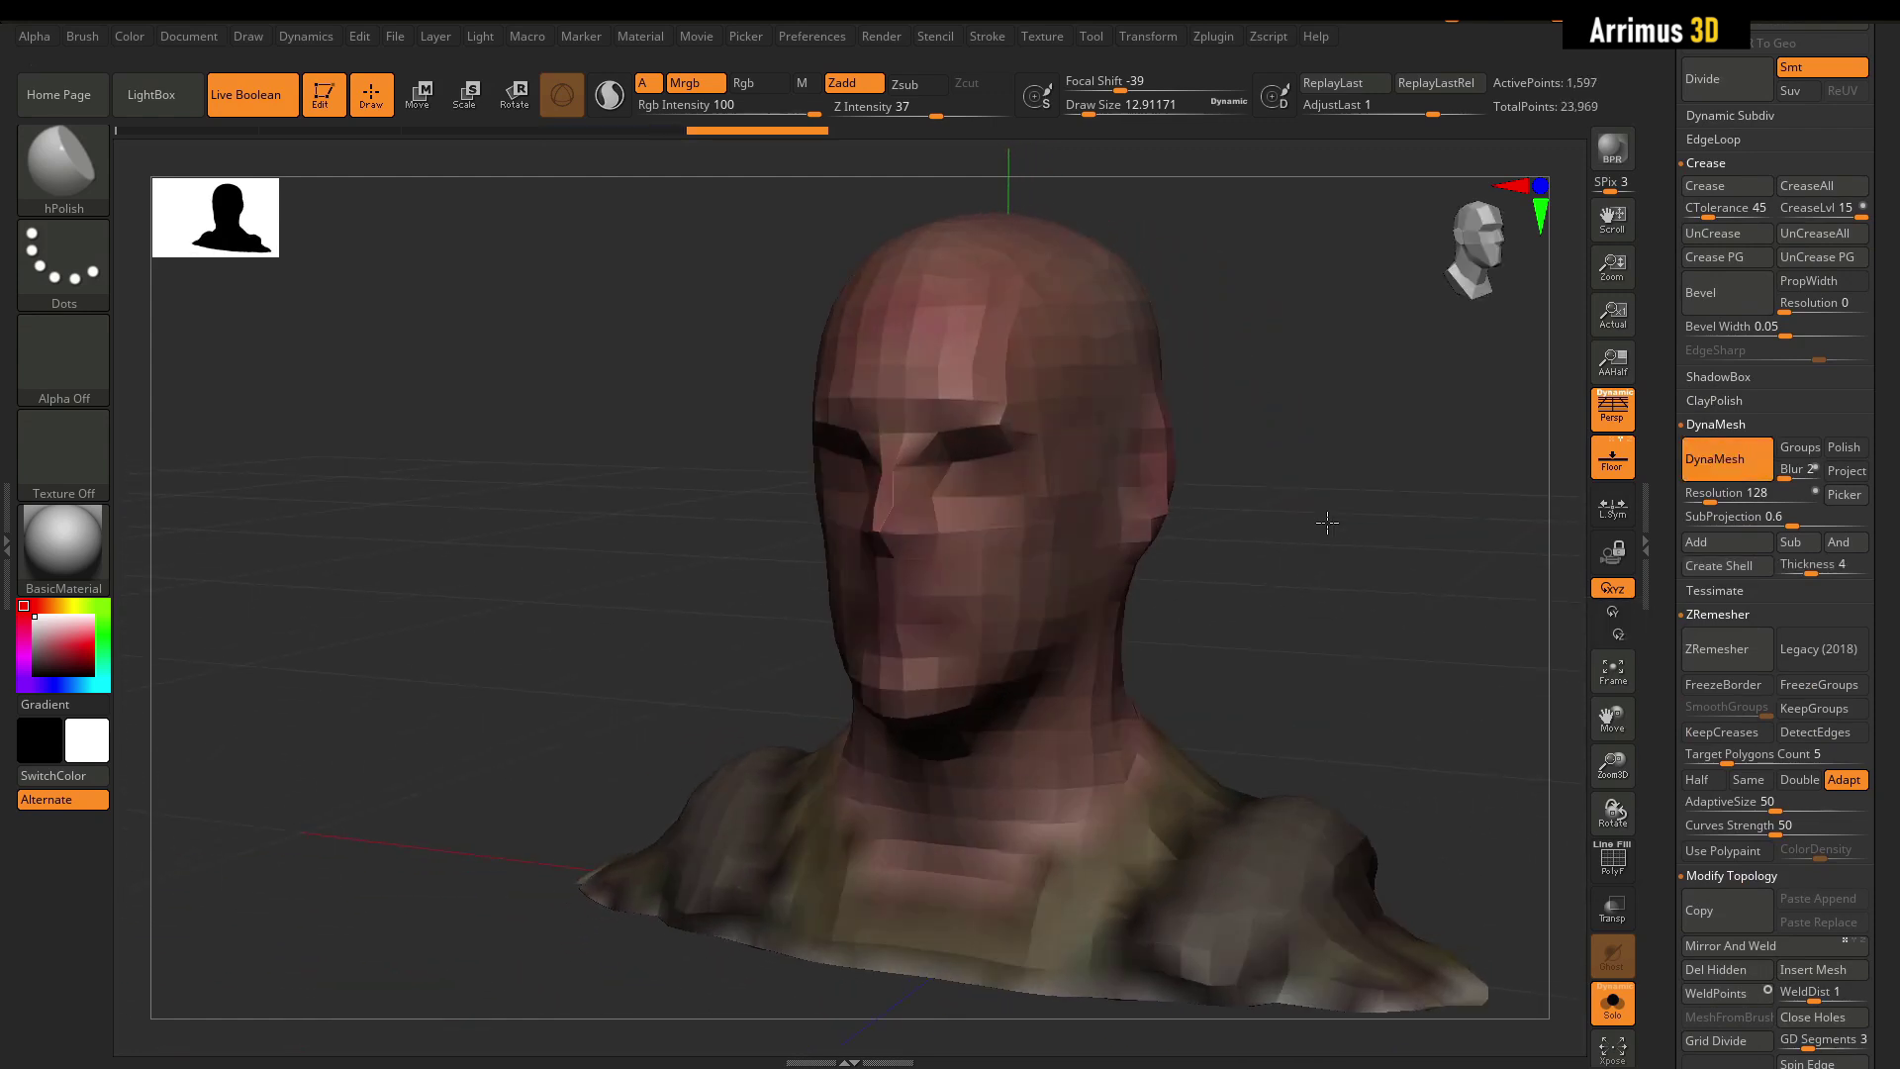
key("ctrl+z")
Try DynaMesh on the bust with blur 0 and resolution 1000, inspect the face and undo the remesh.
left_click(1801, 469)
type("0")
left_click(1742, 493)
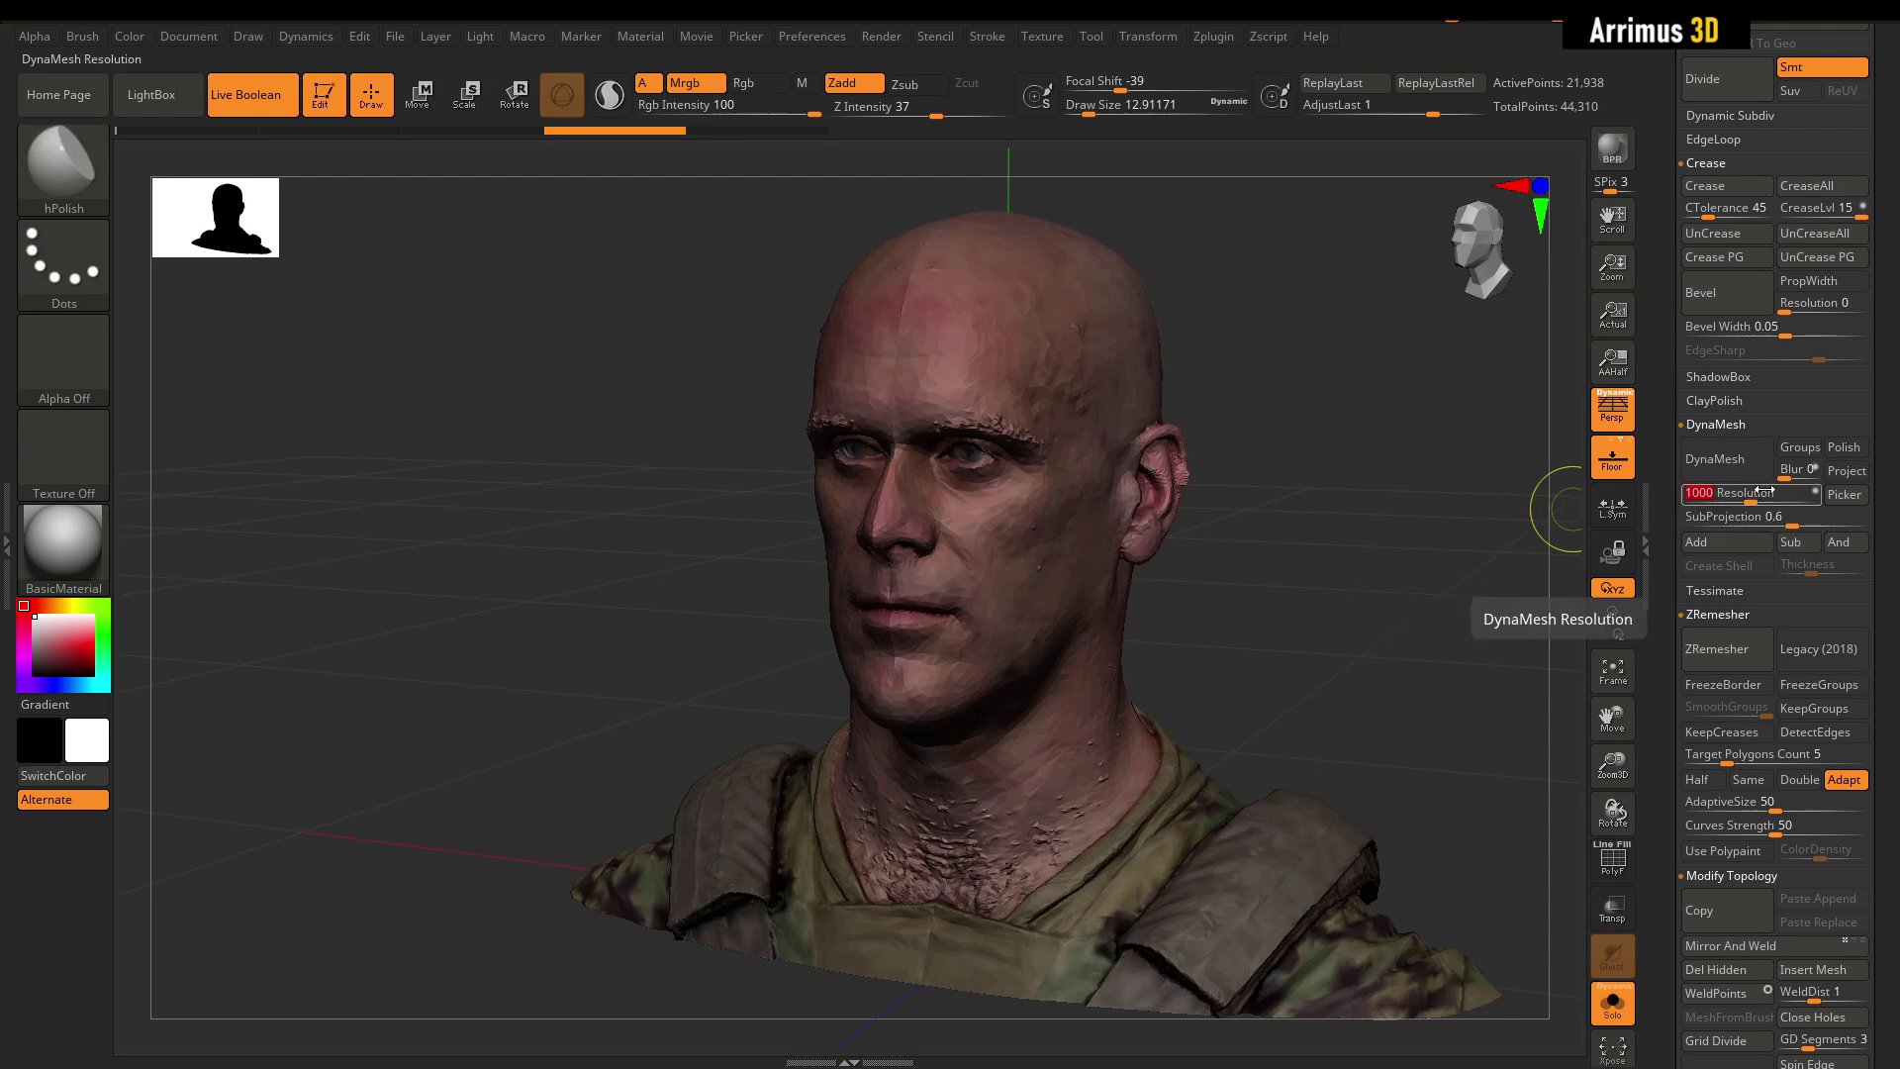
left_click(1736, 455)
mouse_move(1481, 492)
left_mouse_down("shift")
mouse_move(1381, 476)
mouse_move(1340, 607)
mouse_move(1391, 590)
left_mouse_up("shift")
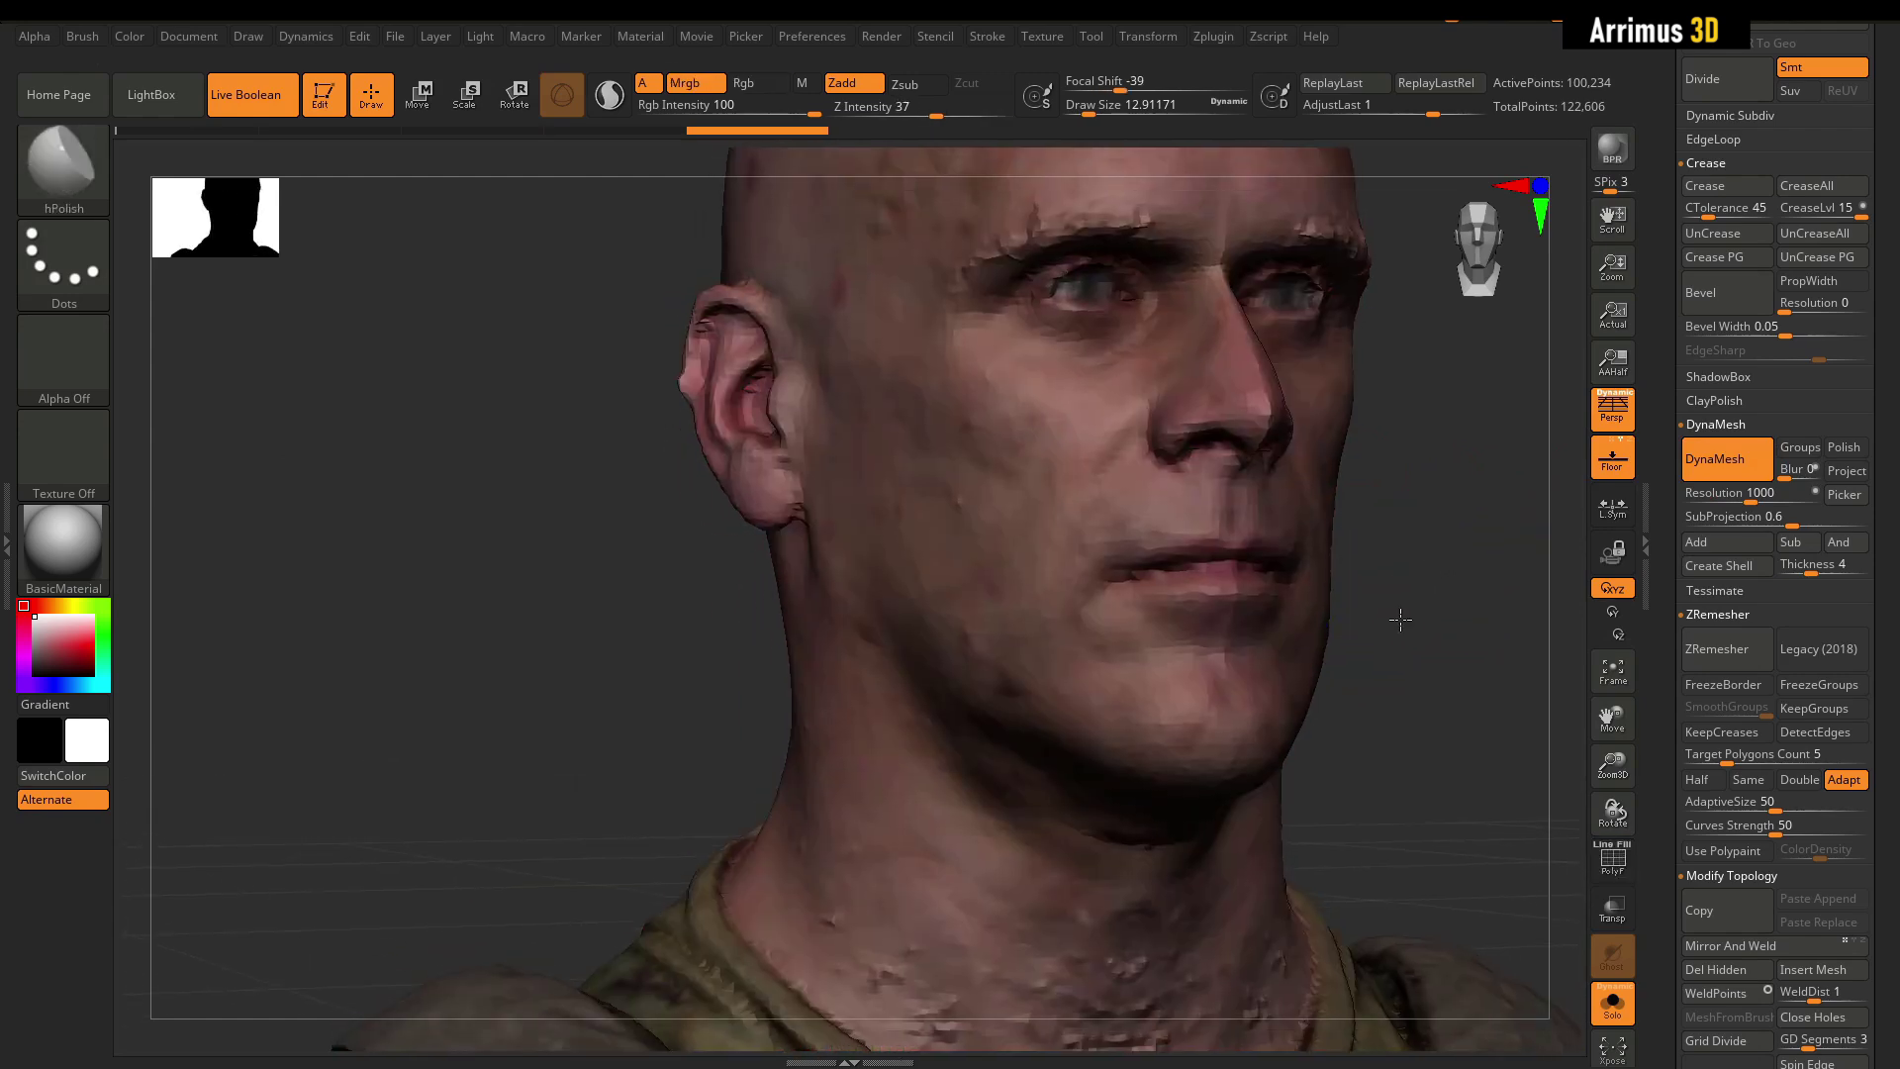
left_click_drag(1401, 620, 1358, 631)
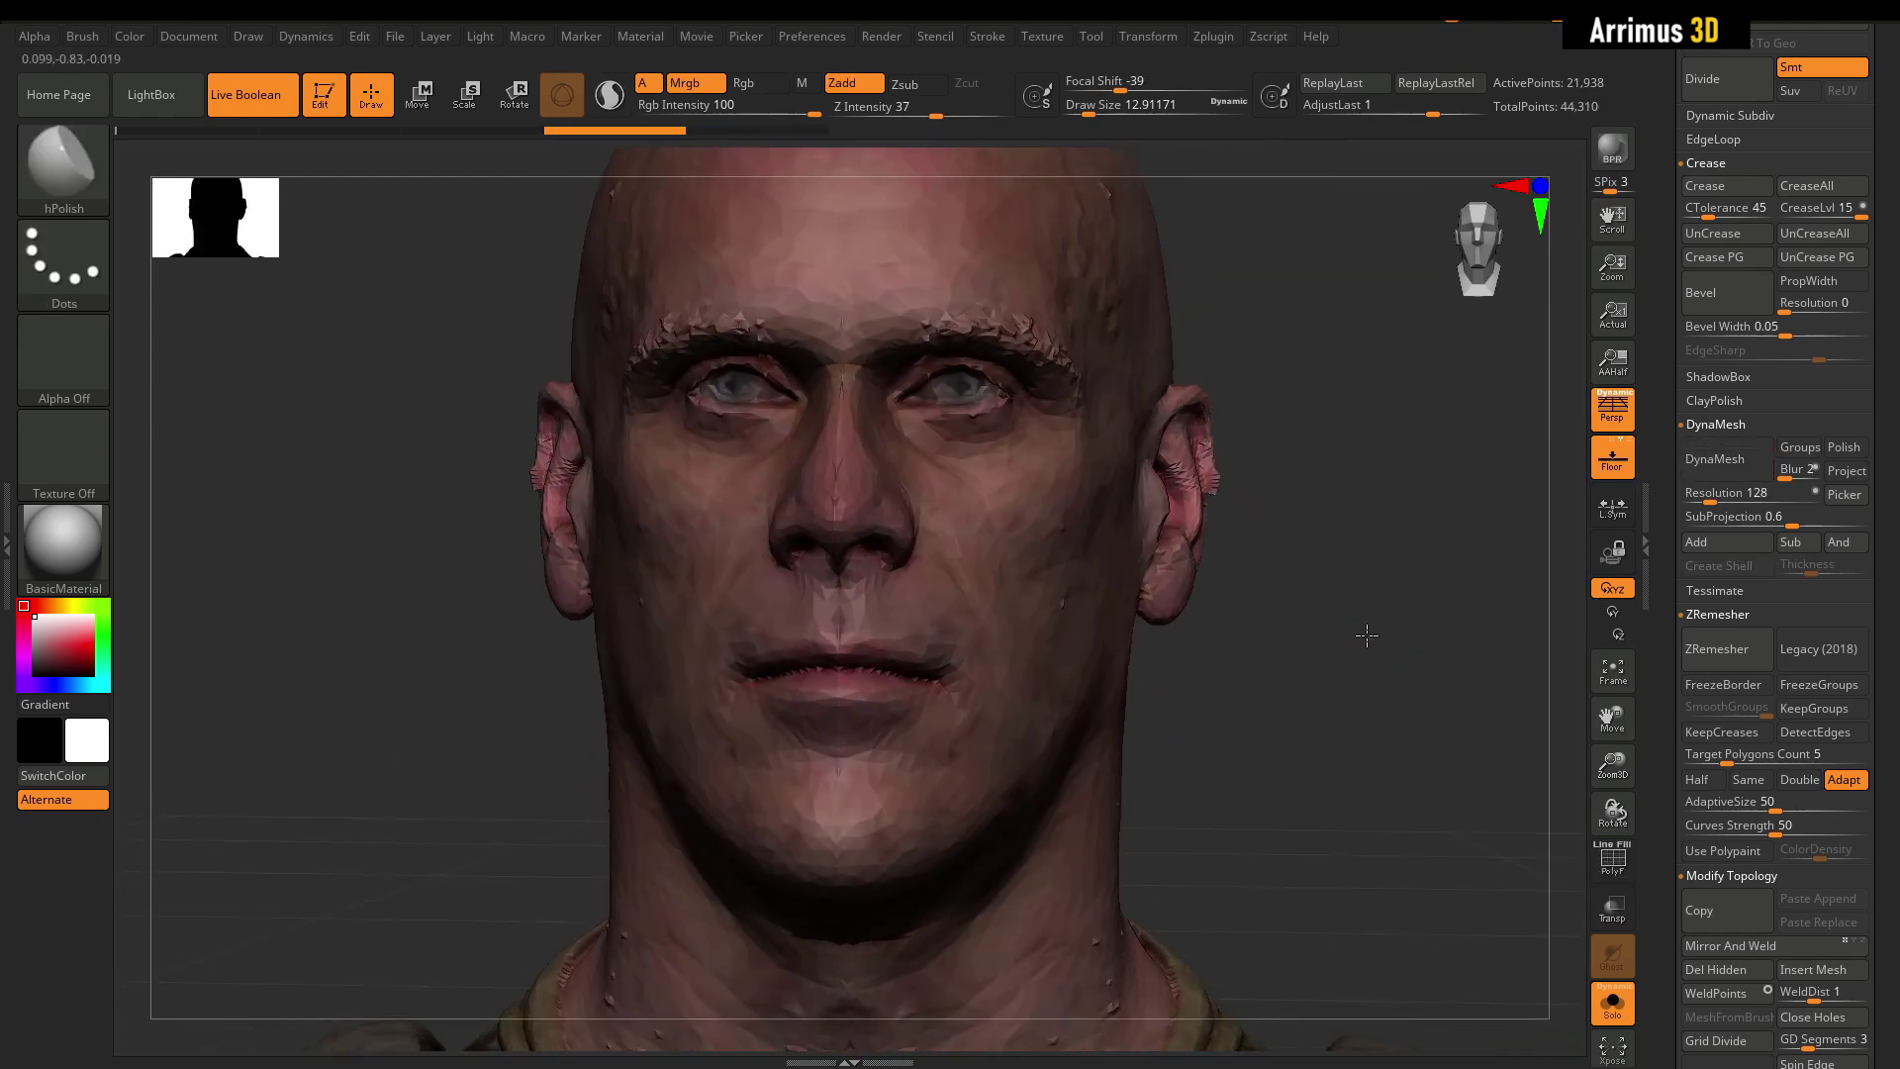
Set the DynaMesh resolution to 1200 and blur to 0, and remesh the polypainted bust.
left_click(1728, 494)
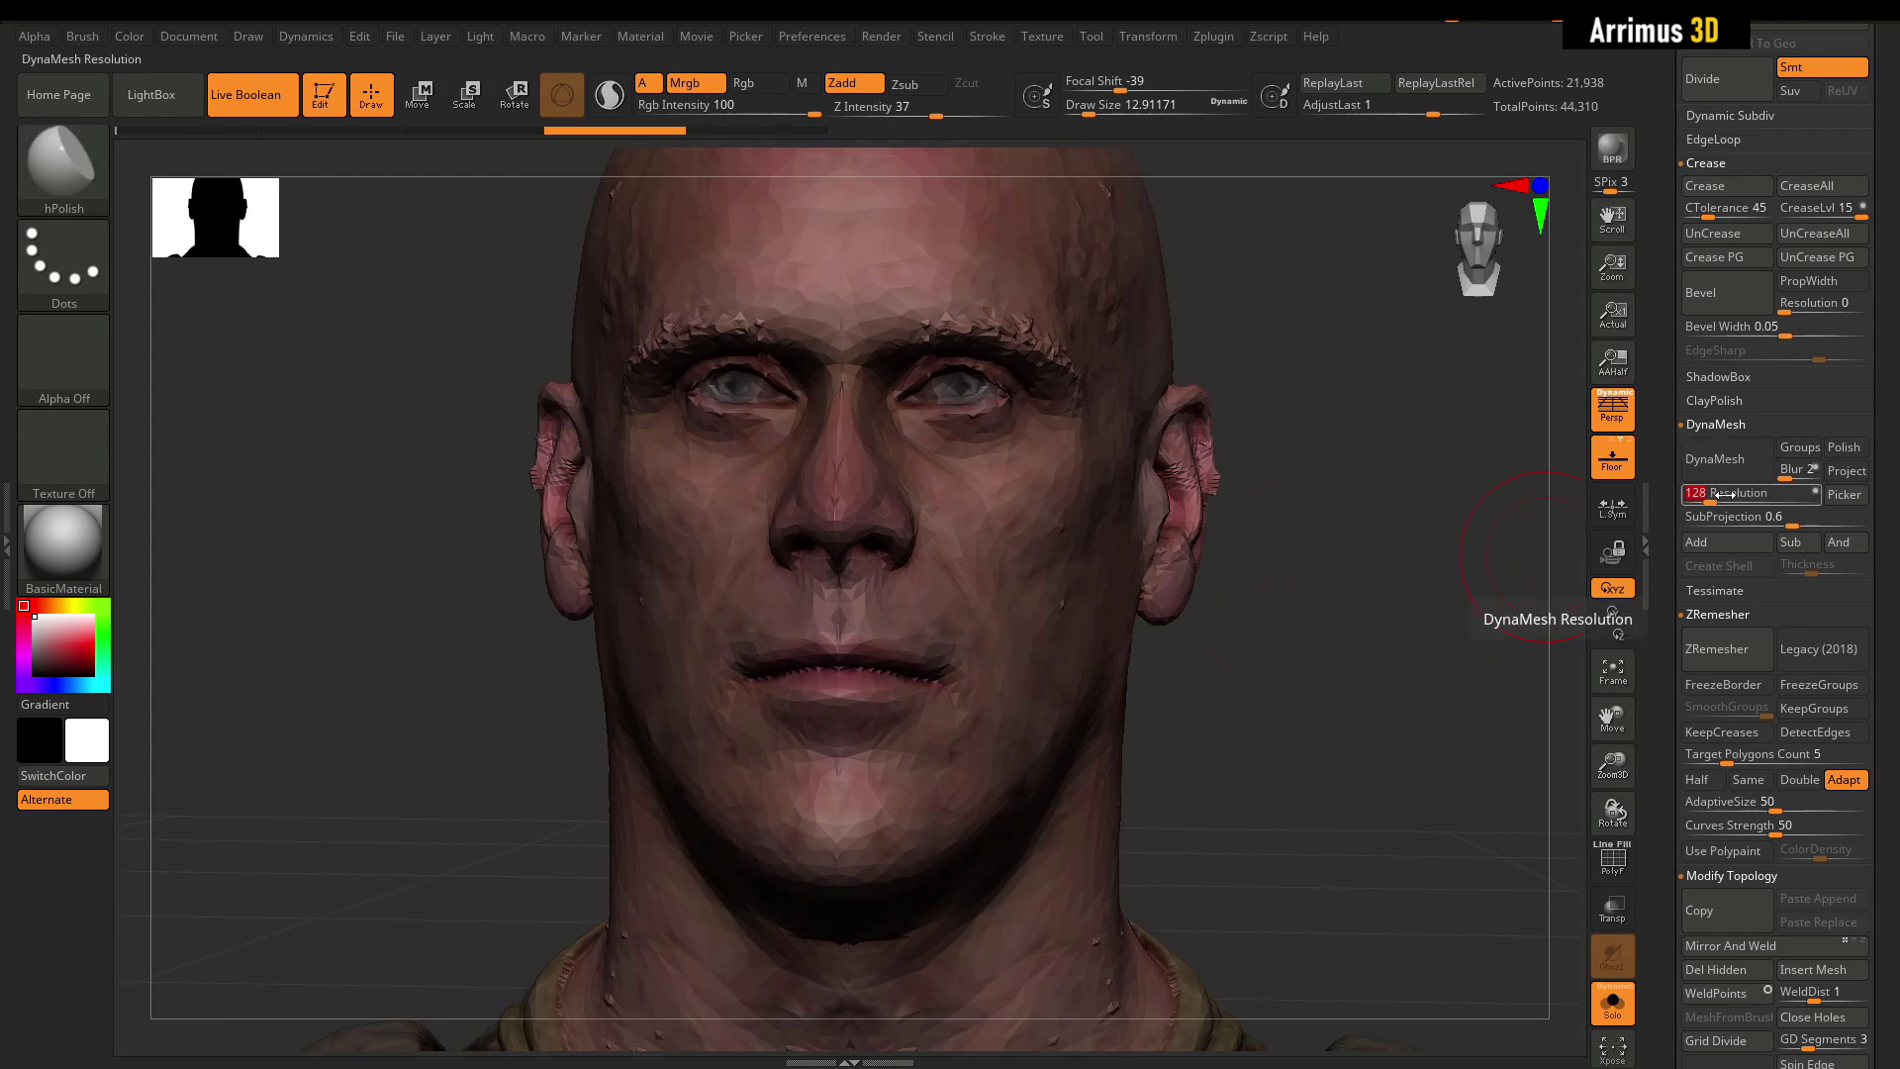
type("1200")
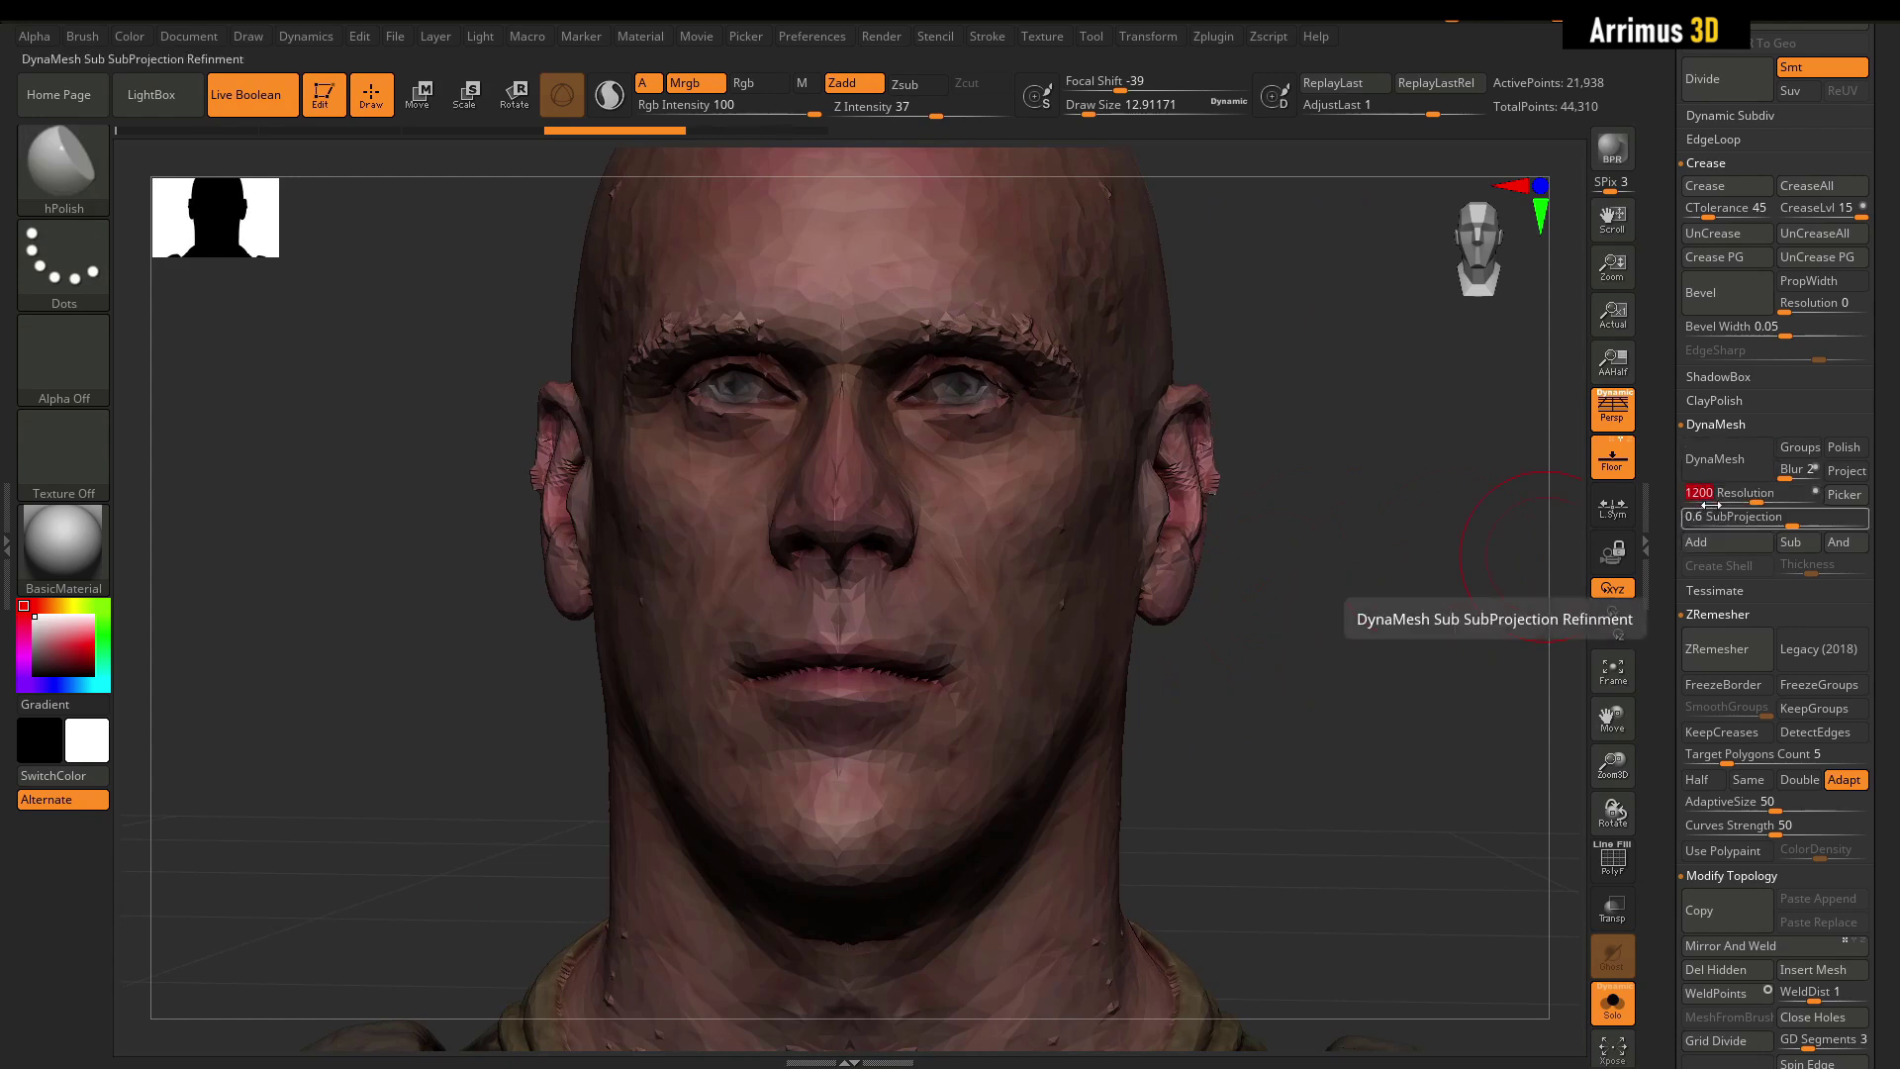
left_click_drag(1789, 479, 1771, 477)
left_click(1717, 461)
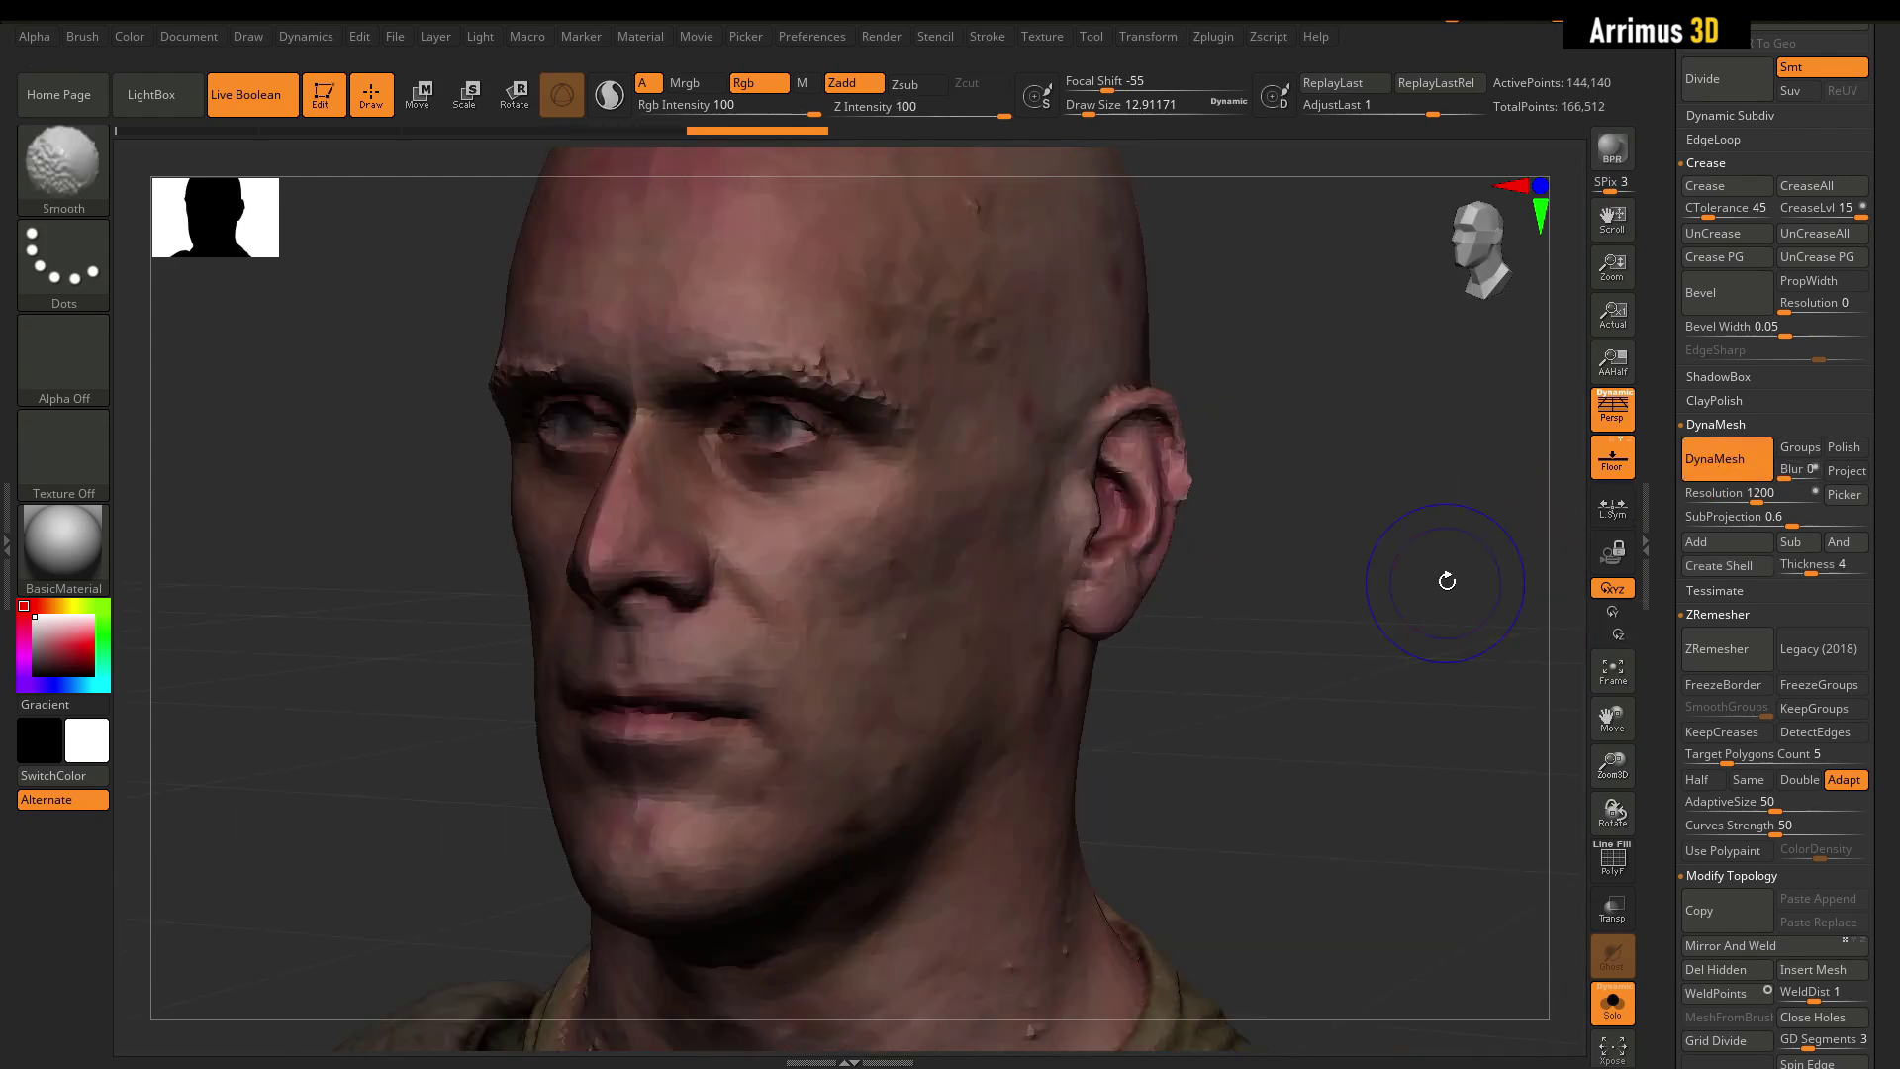
Examine the remeshed bust's mesh density and color from several angles, with and without the wireframe.
key("shift+f")
key("shift+f")
mouse_move(1448, 577)
left_mouse_down()
mouse_move(1336, 621)
mouse_move(959, 489)
left_mouse_up()
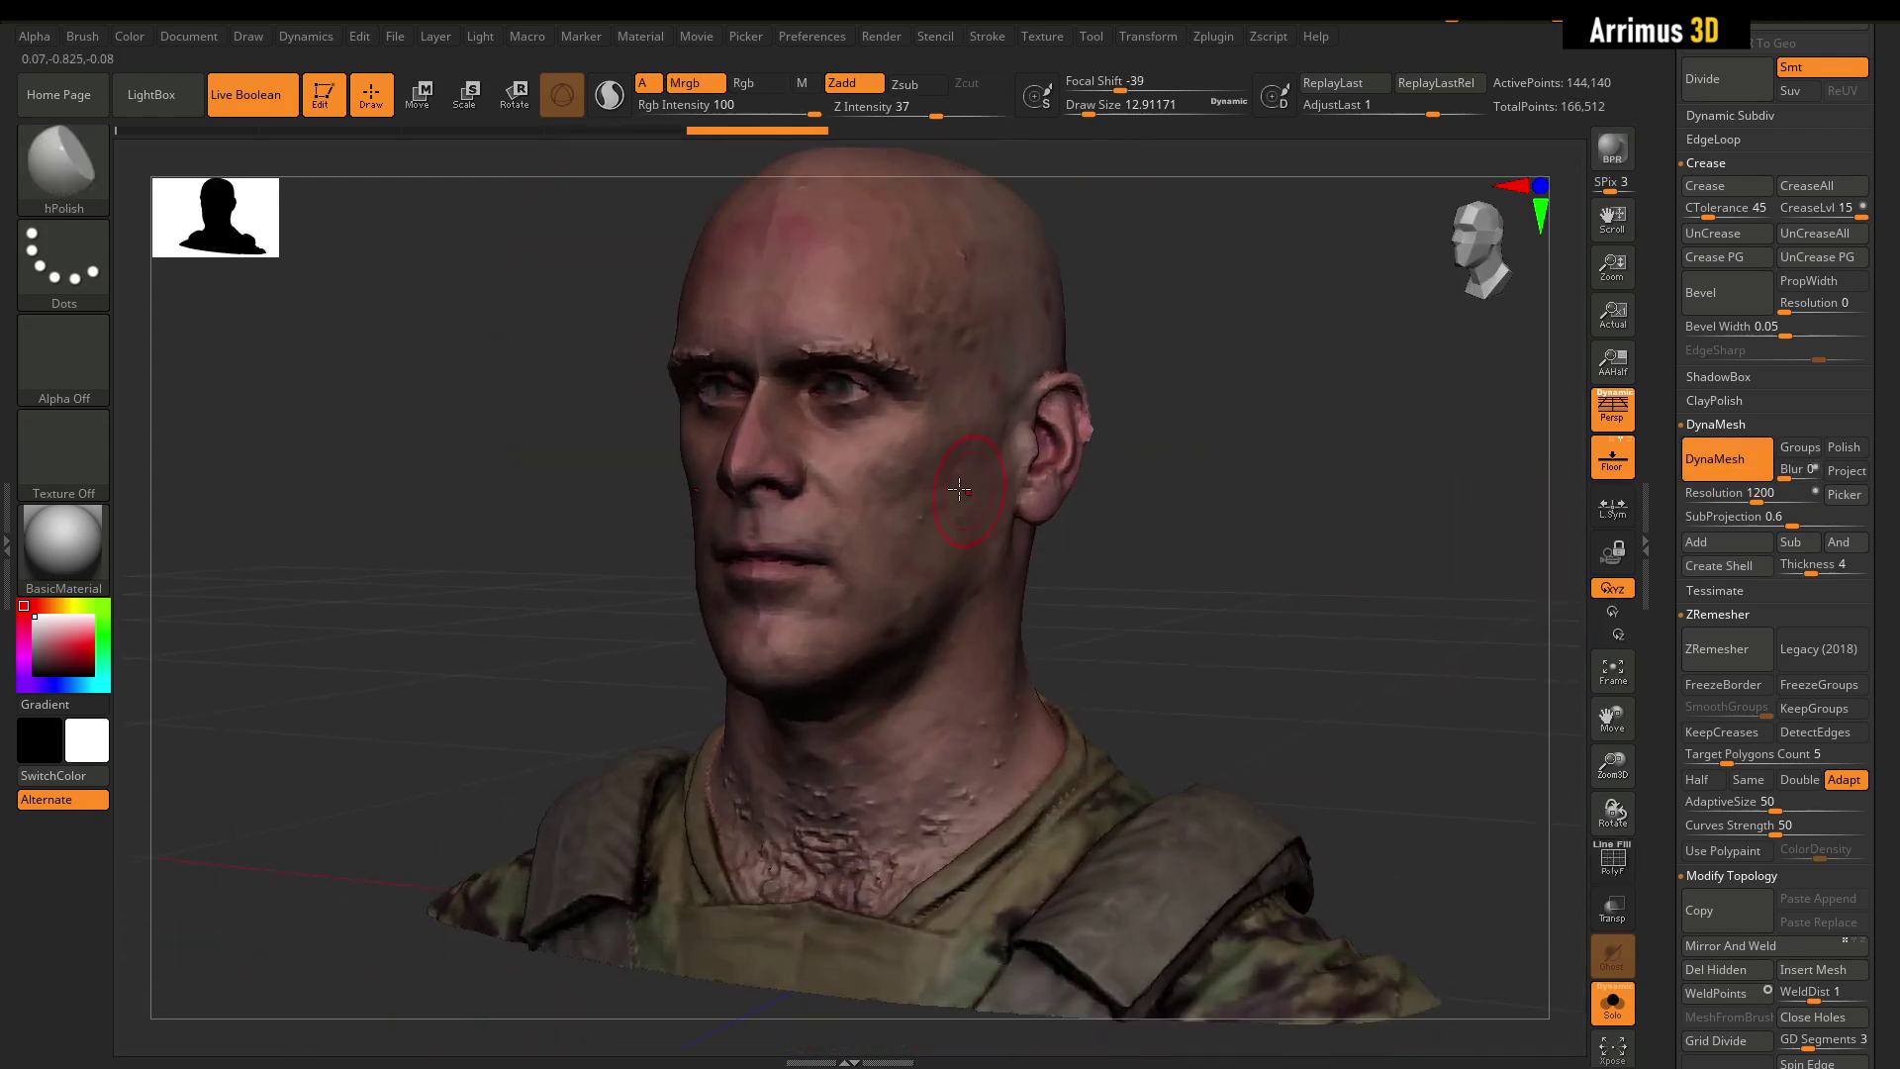
left_click_drag(1177, 541, 1019, 466)
key("shift+f")
key("shift+f")
left_click_drag(1238, 530, 1233, 571)
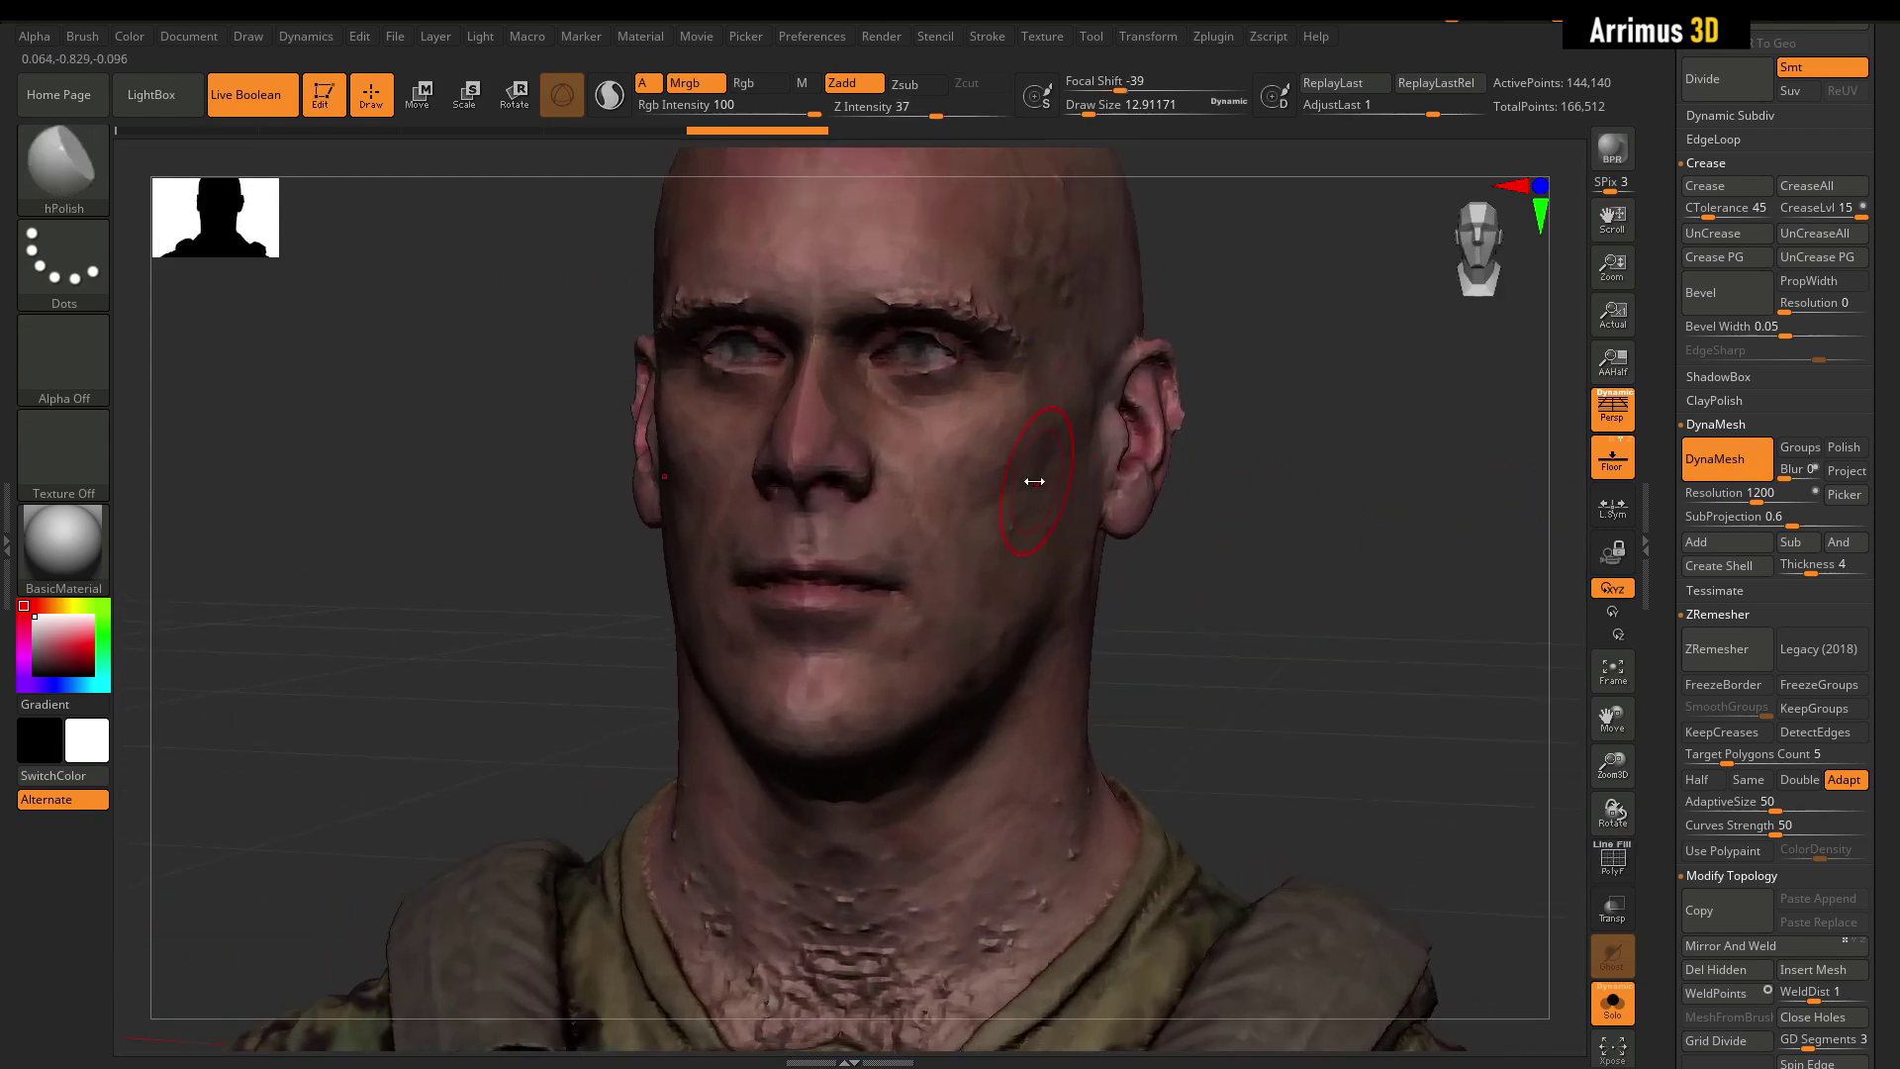
key("shift+f")
key("shift+f")
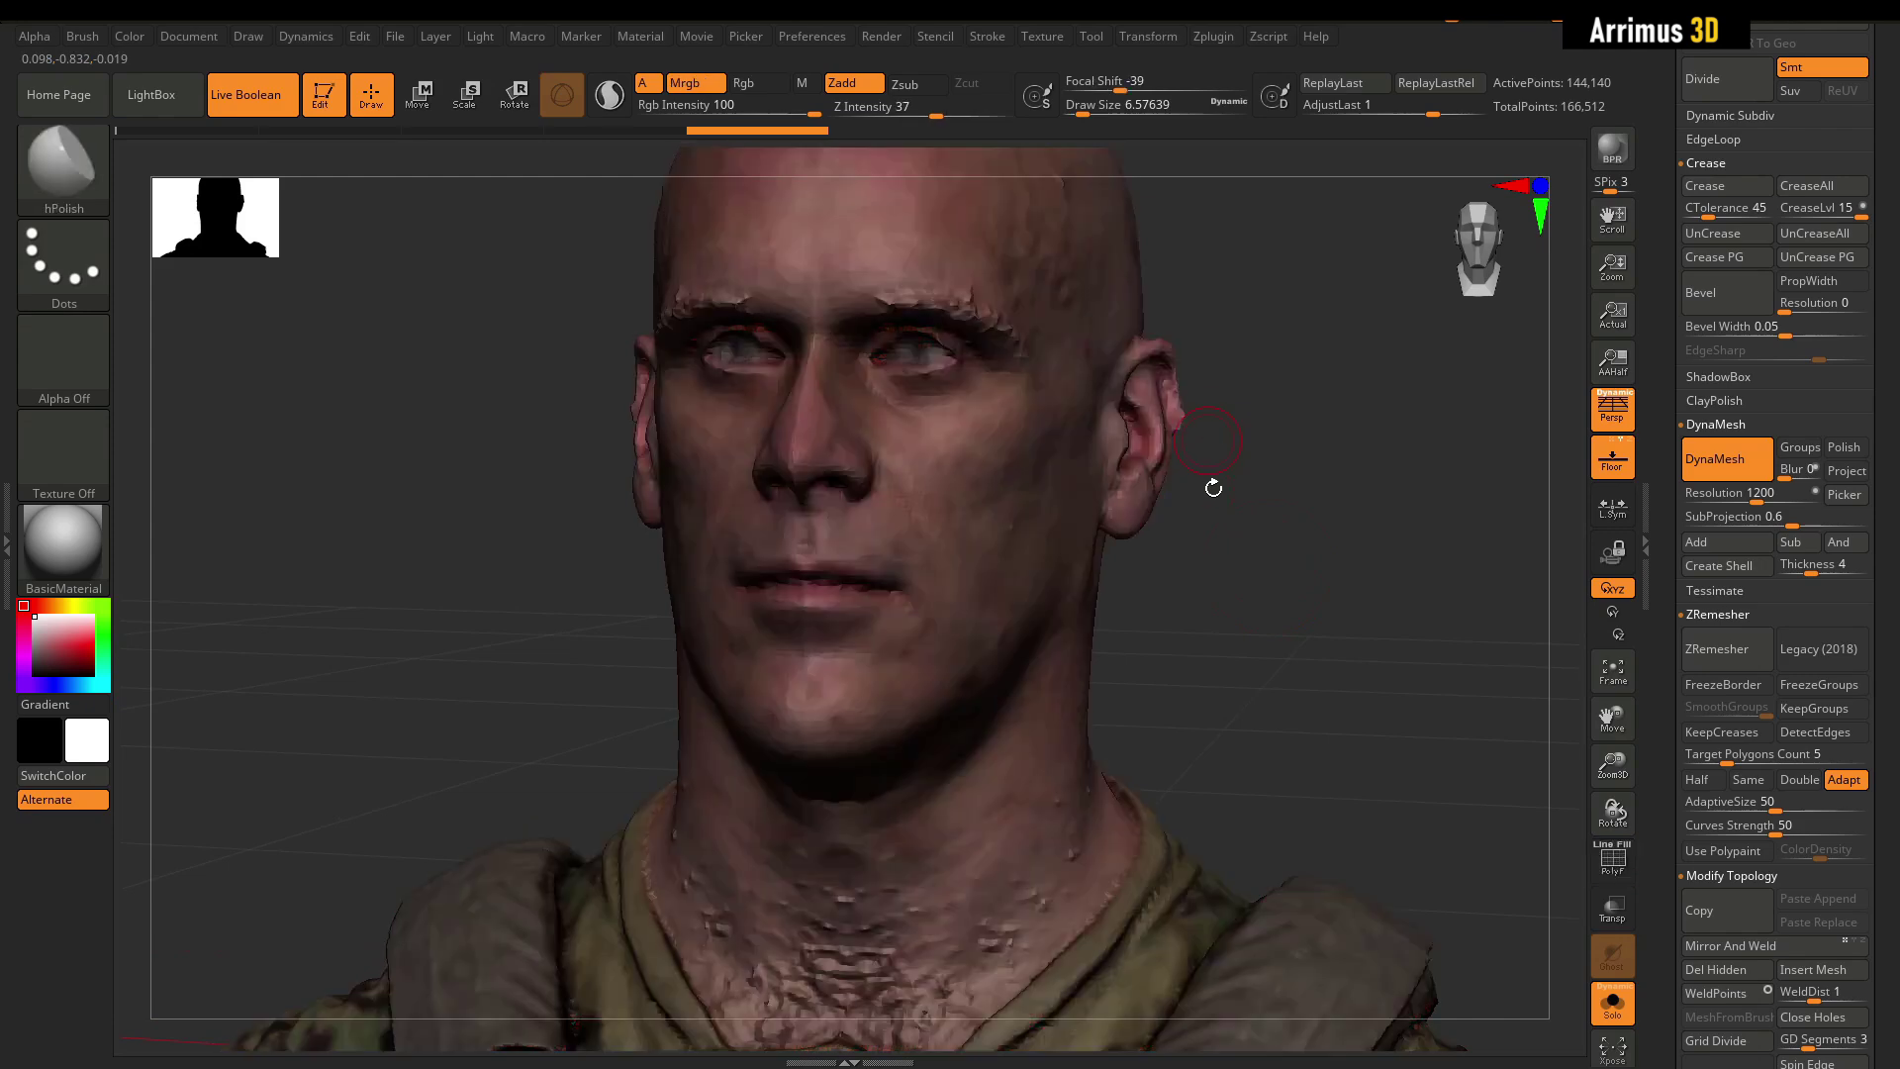
Try masking a band across the nose and cheeks with symmetry, and undo the mask strokes.
mouse_move(1213, 488)
left_mouse_down()
mouse_move(1237, 554)
mouse_move(1208, 555)
mouse_move(1275, 563)
mouse_move(947, 482)
left_mouse_up()
left_click_drag(1217, 523, 890, 535)
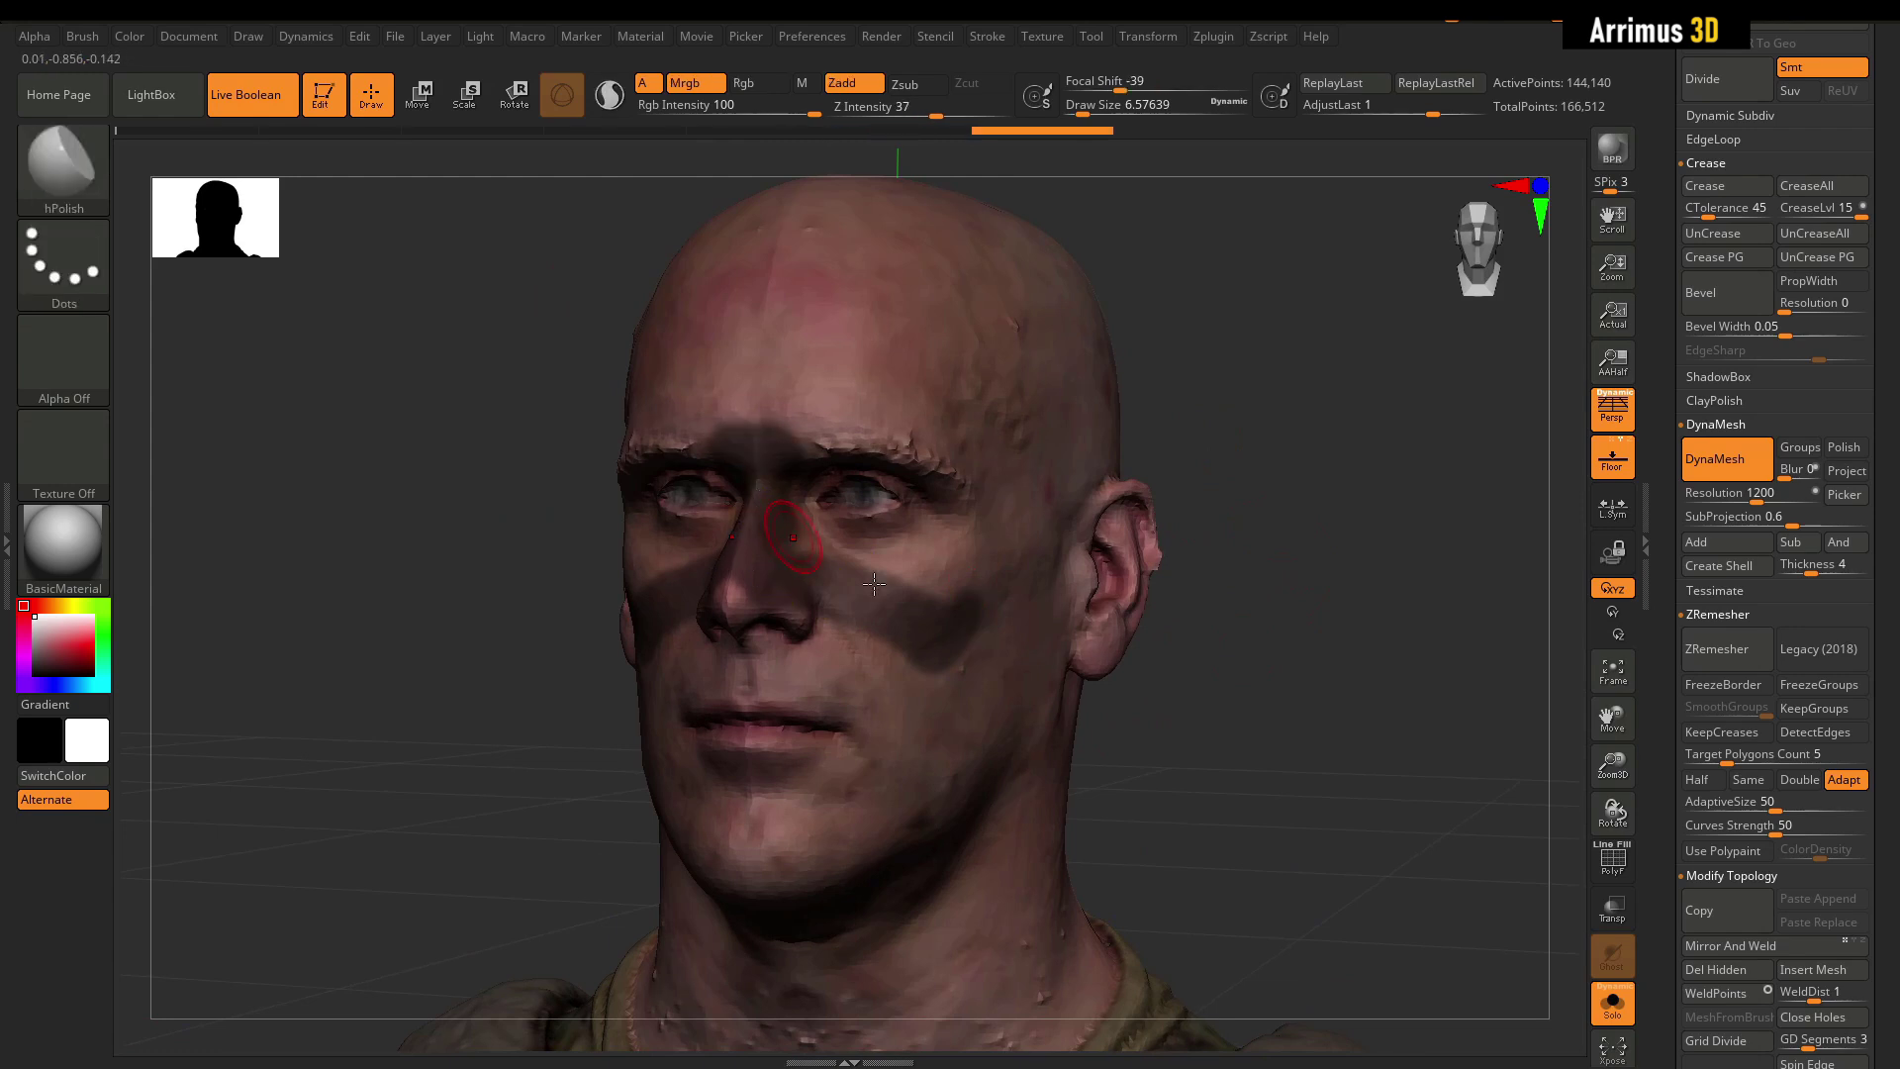
mouse_move(1324, 704)
left_mouse_down()
mouse_move(1261, 726)
mouse_move(1301, 619)
left_mouse_up()
key("ctrl+z")
key("ctrl+z")
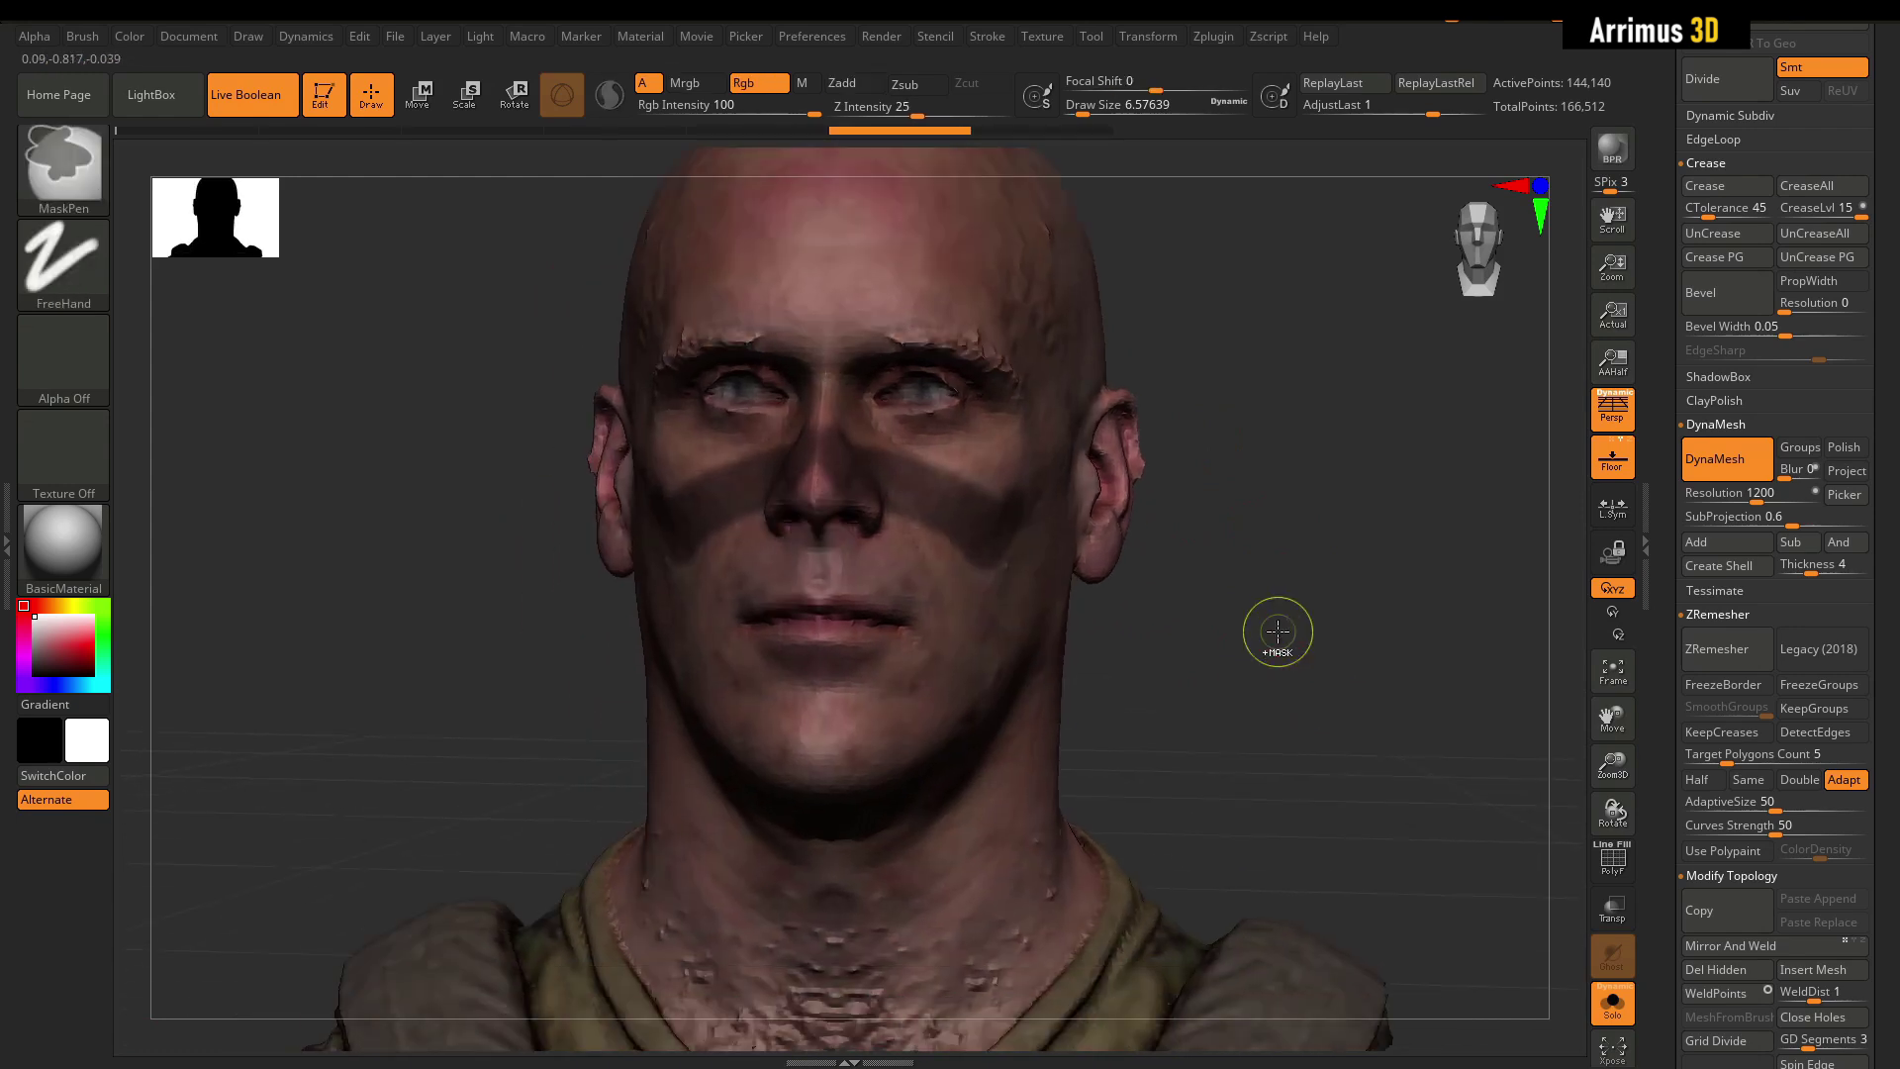
Mask a symmetrical band across the eyes, brows and lower forehead, with a raised section at the middle of the forehead.
left_click_drag(1303, 531, 1314, 576)
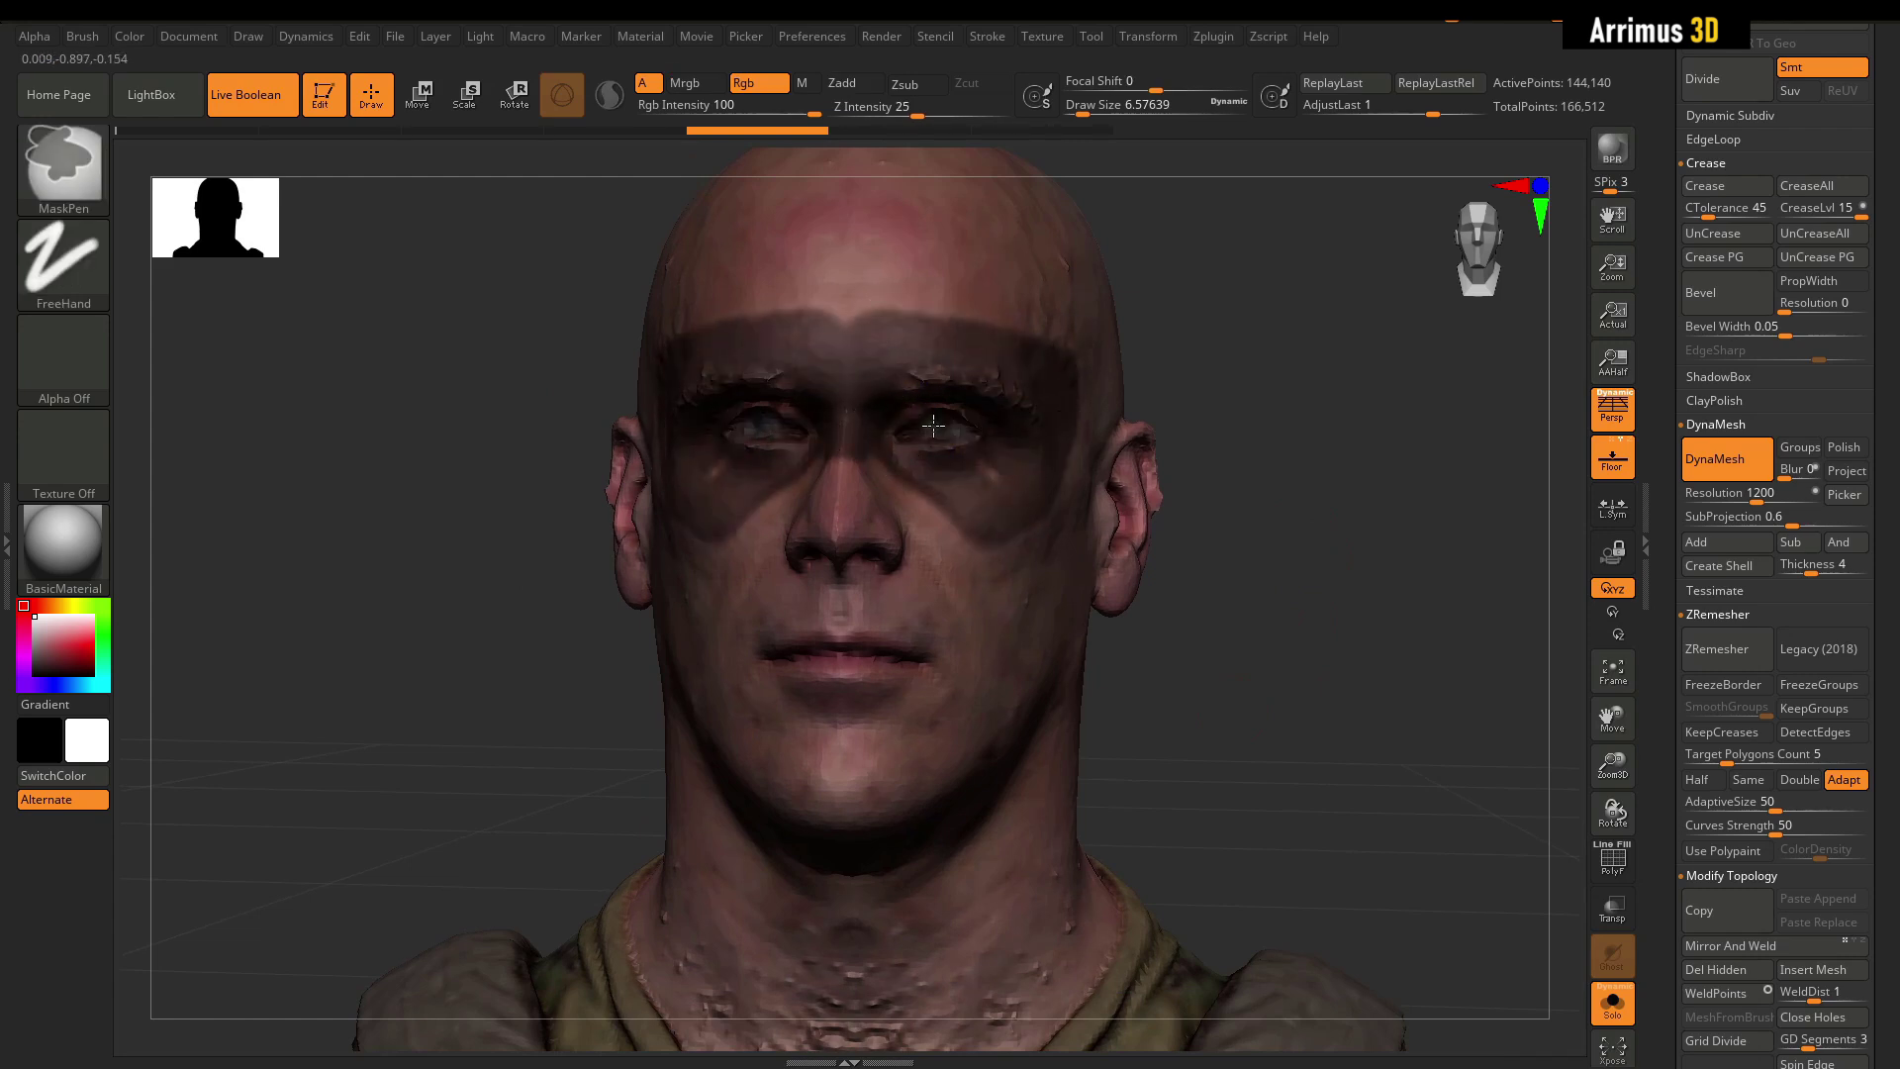
left_click_drag(1259, 453, 1252, 479)
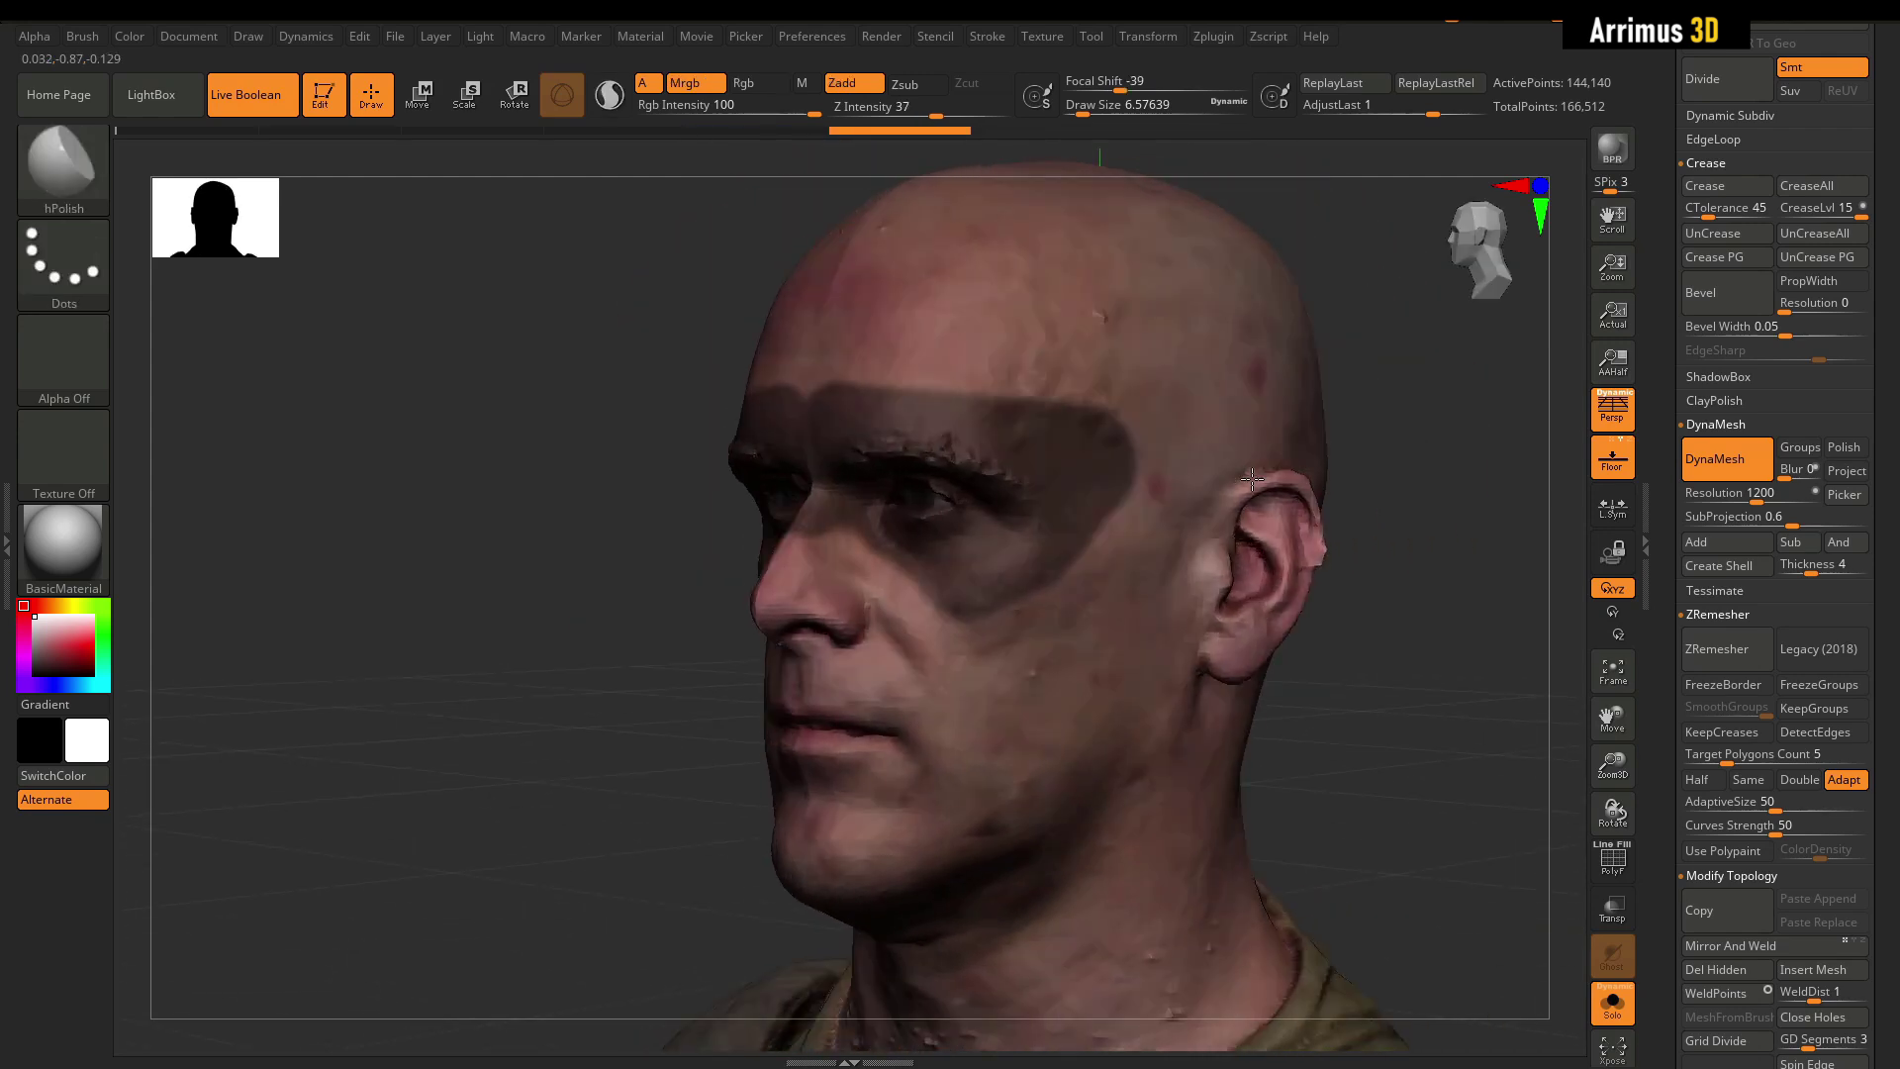
left_click_drag(1395, 419, 1546, 410)
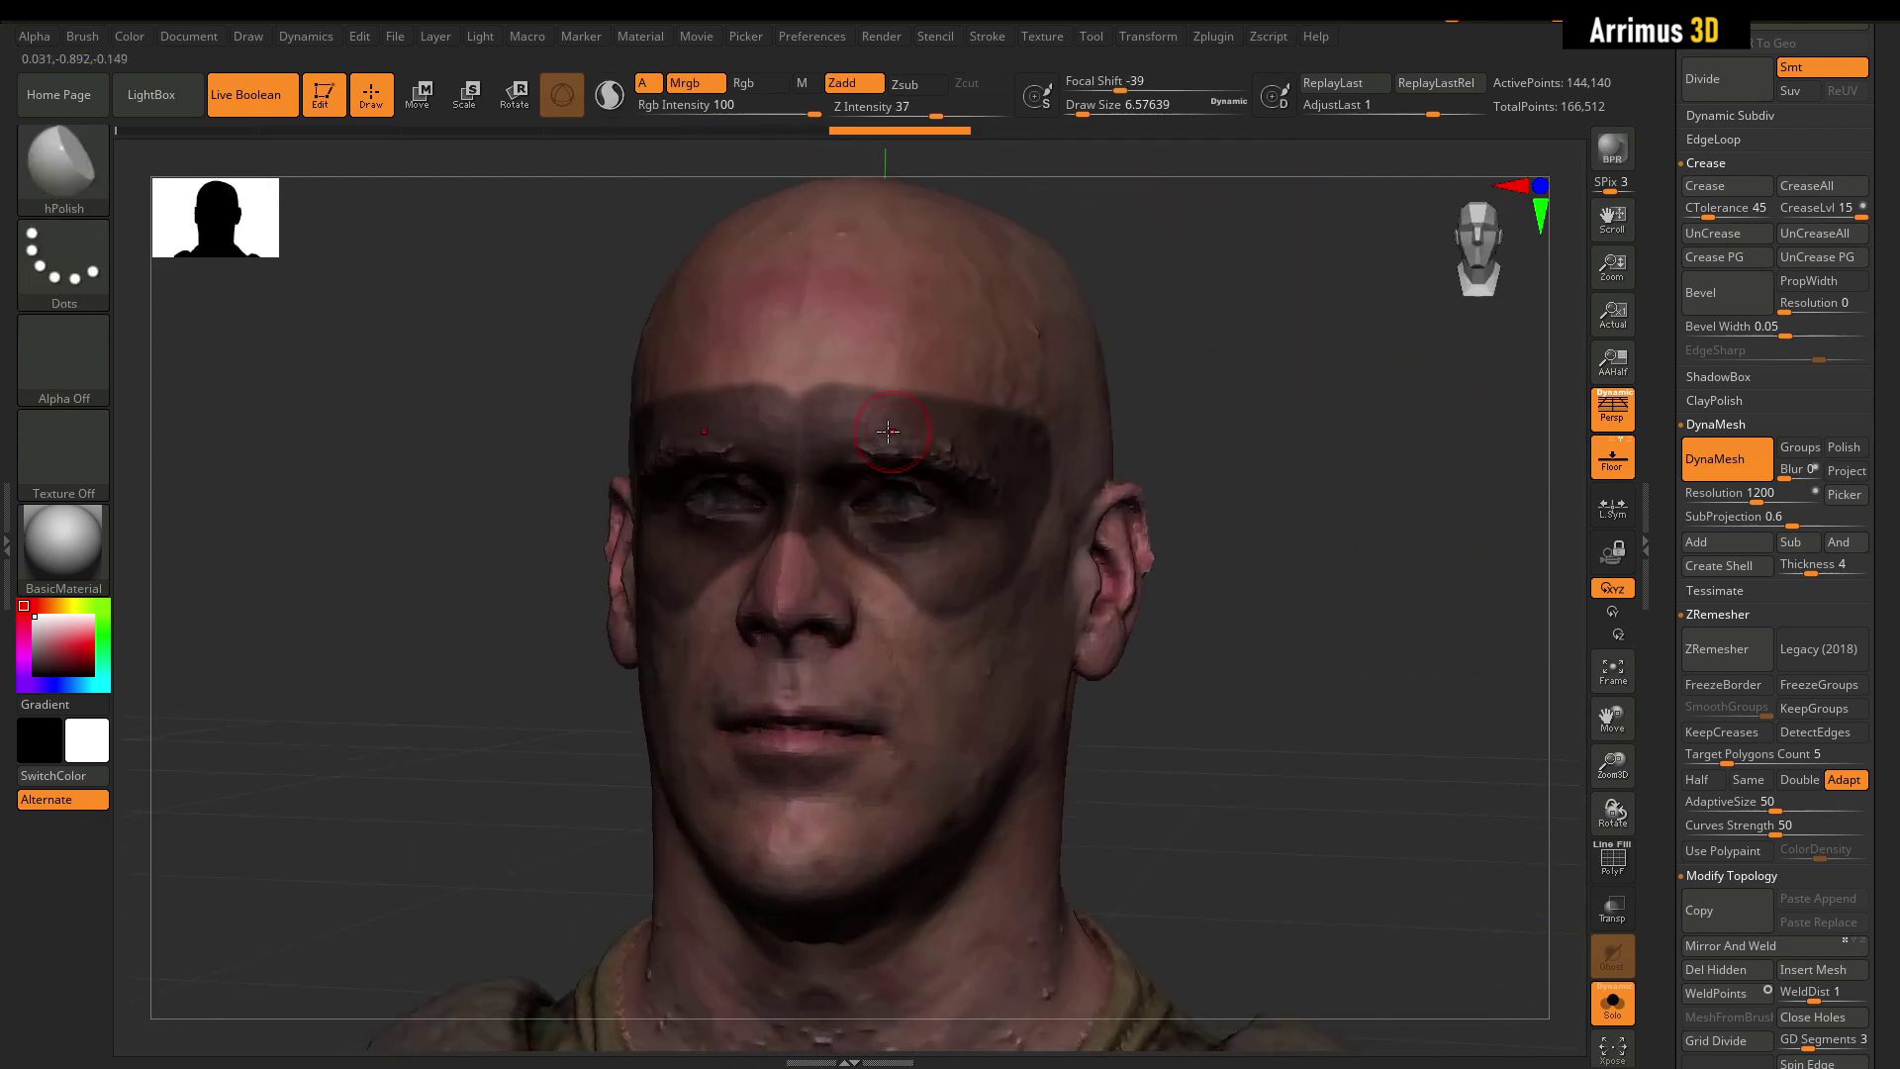
left_click_drag(755, 384, 817, 386, "ctrl")
Extend the symmetrical mask down over both cheeks and fill the unmasked gap in each cheek area.
left_click_drag(1371, 566, 1213, 555)
left_click_drag(922, 506, 949, 582, "ctrl")
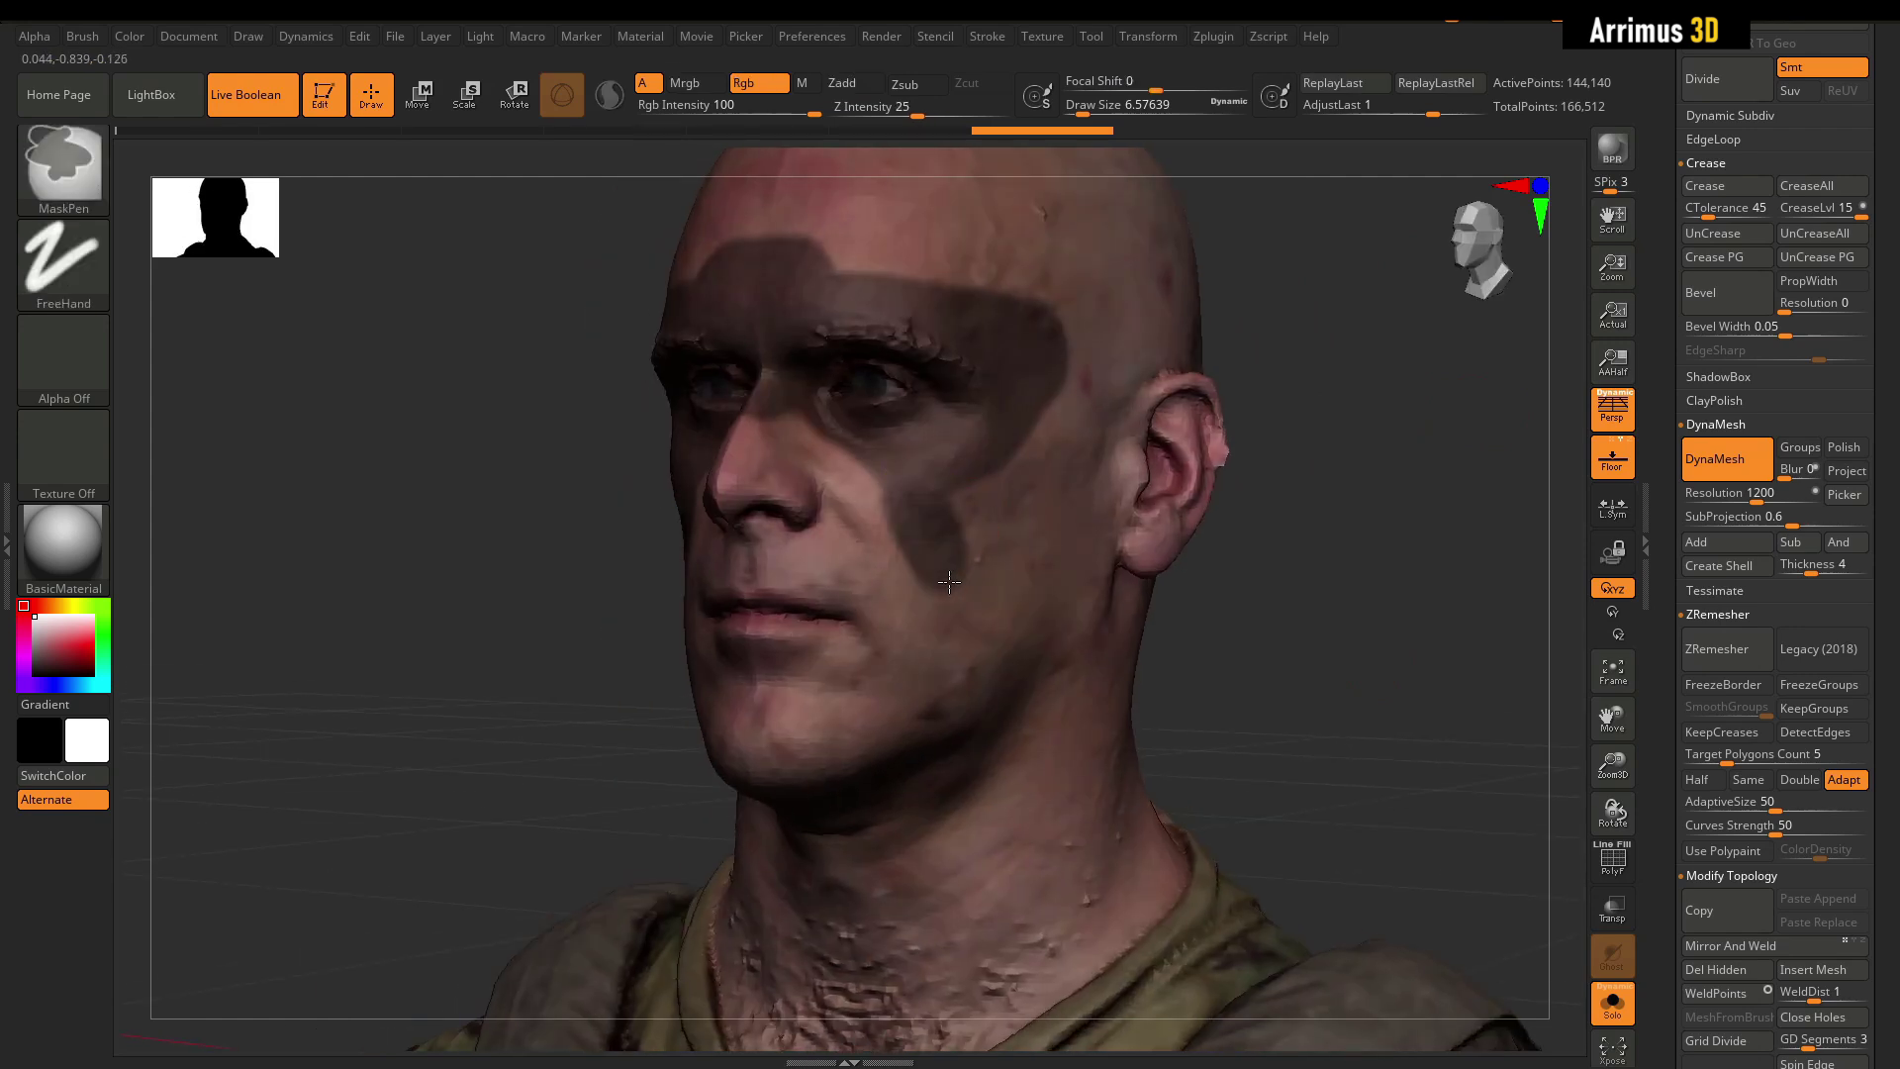
left_click(1083, 397, "ctrl")
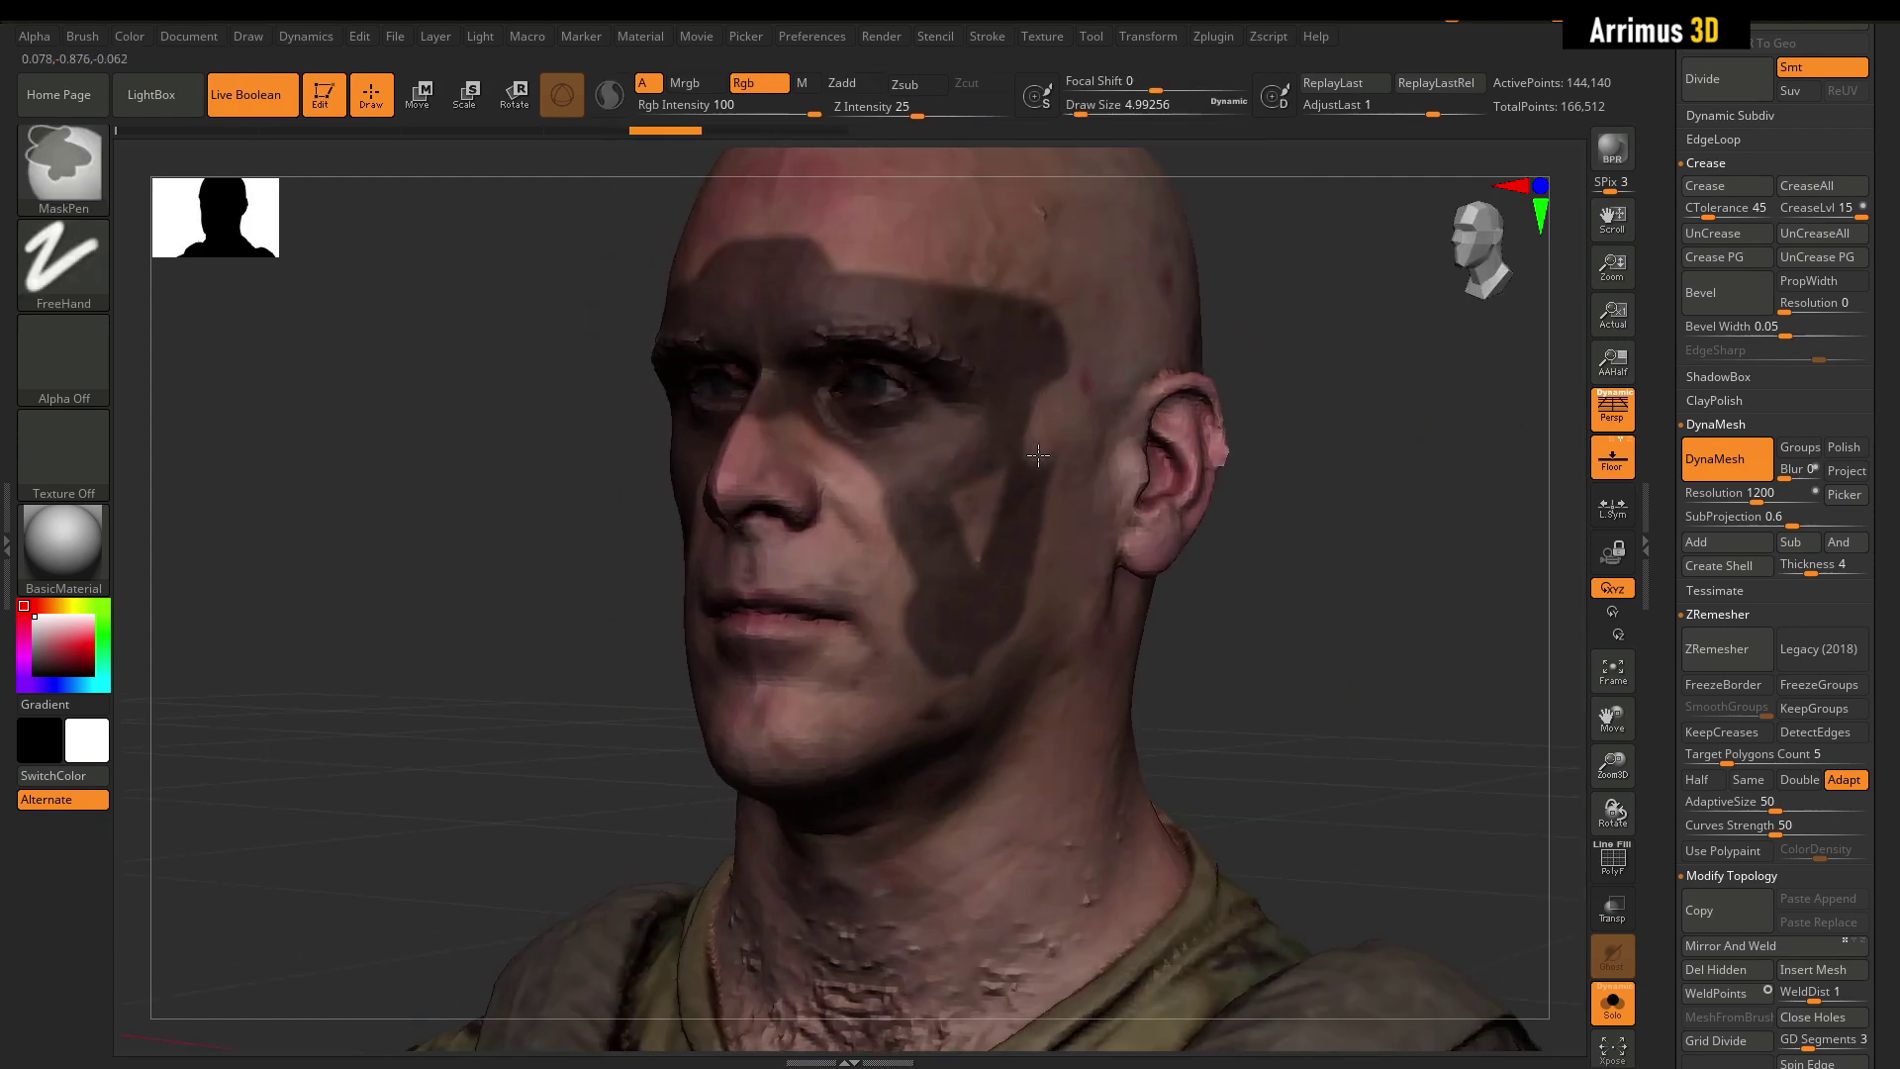
left_click(999, 522, "ctrl")
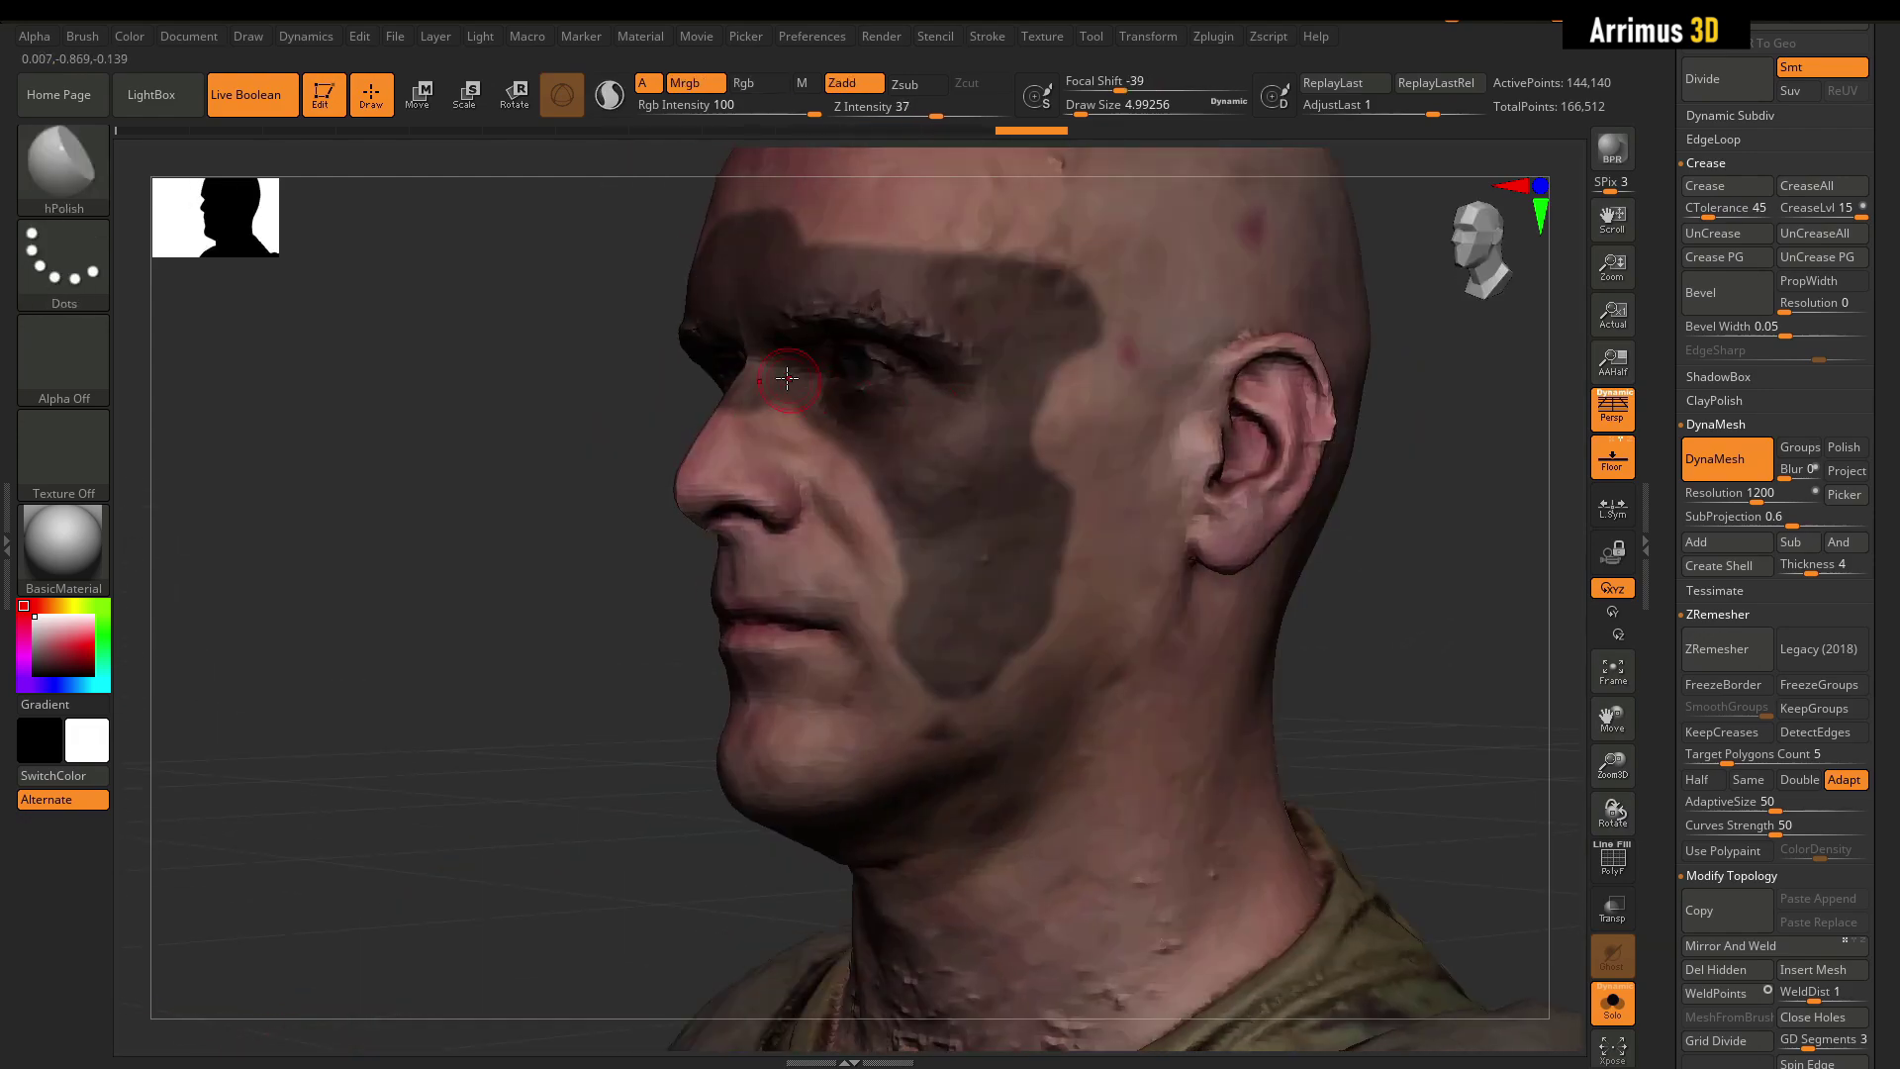
Extract the masked face area with a thickness of 0.02 and accept it as a new subtool.
key("b")
key("h")
key("p")
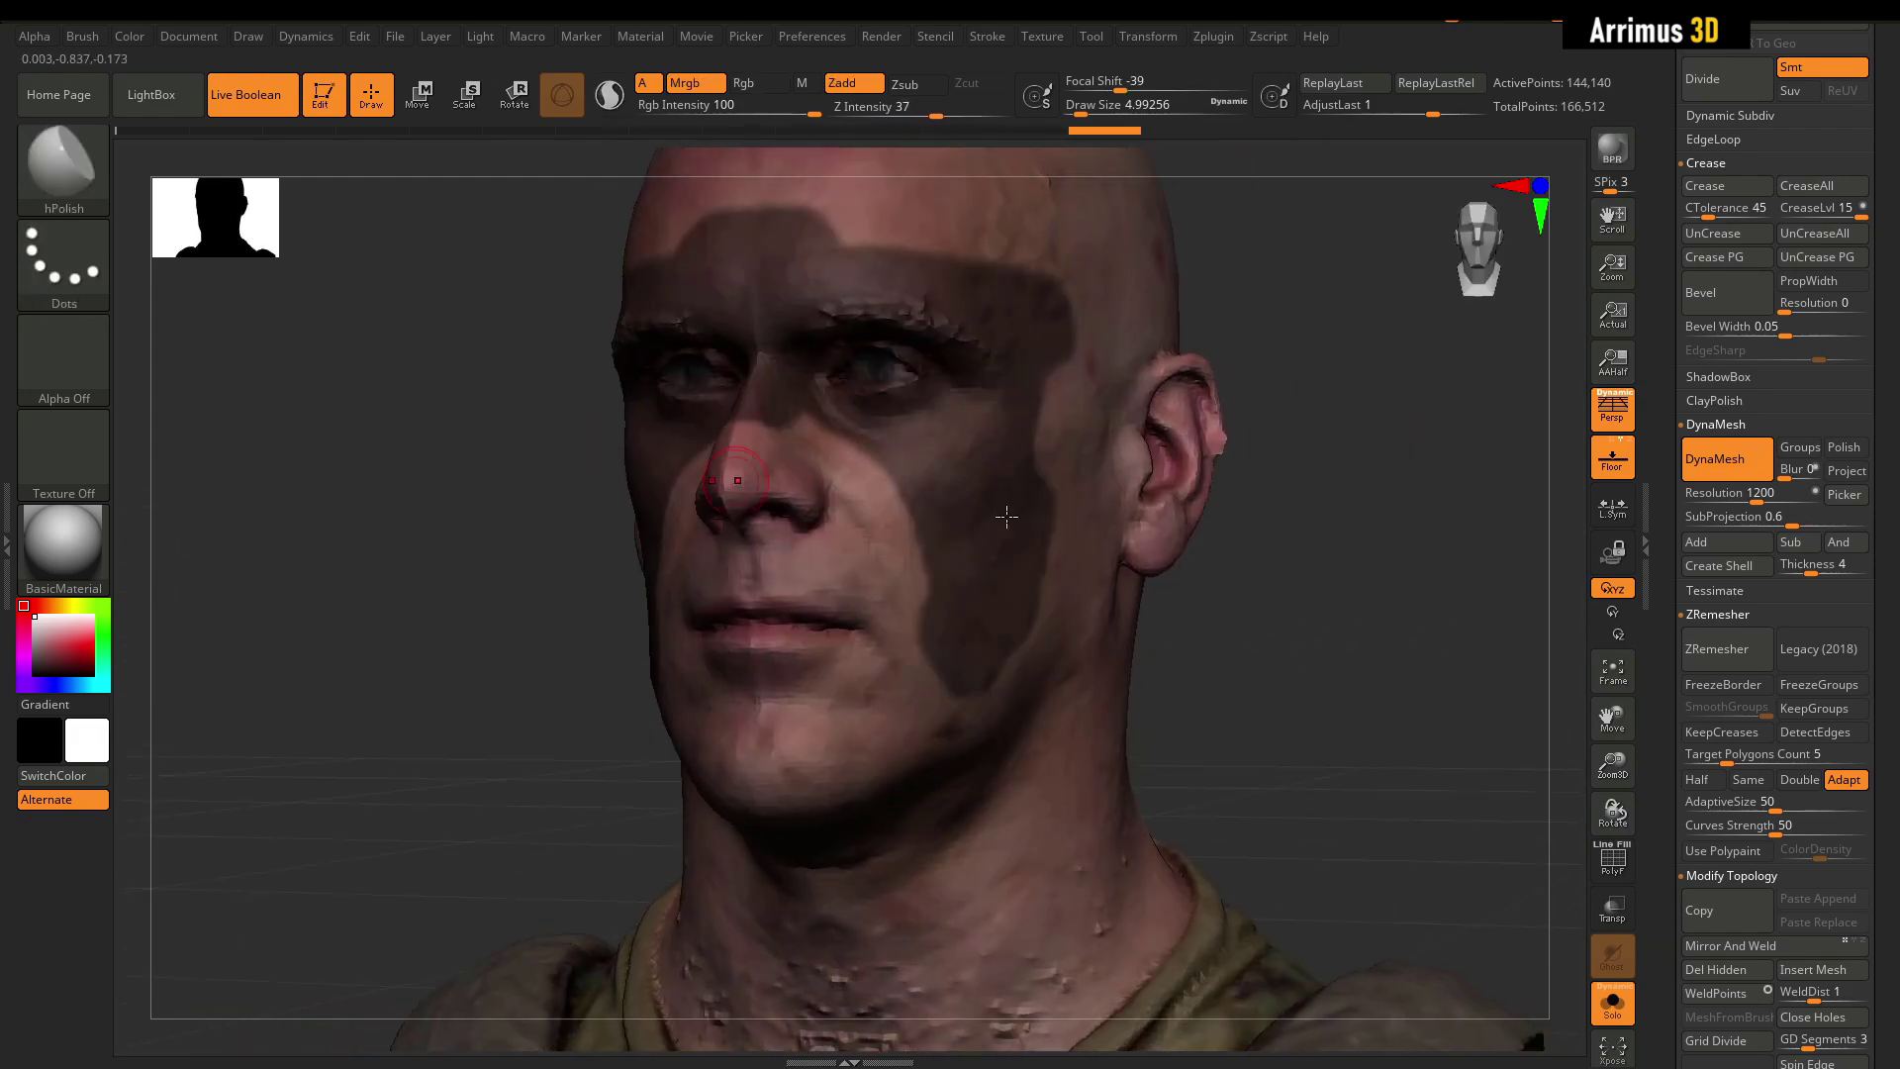
key("shift+f")
right_click_drag(1007, 516, 1418, 517)
scroll(1660, 444, "up", 5)
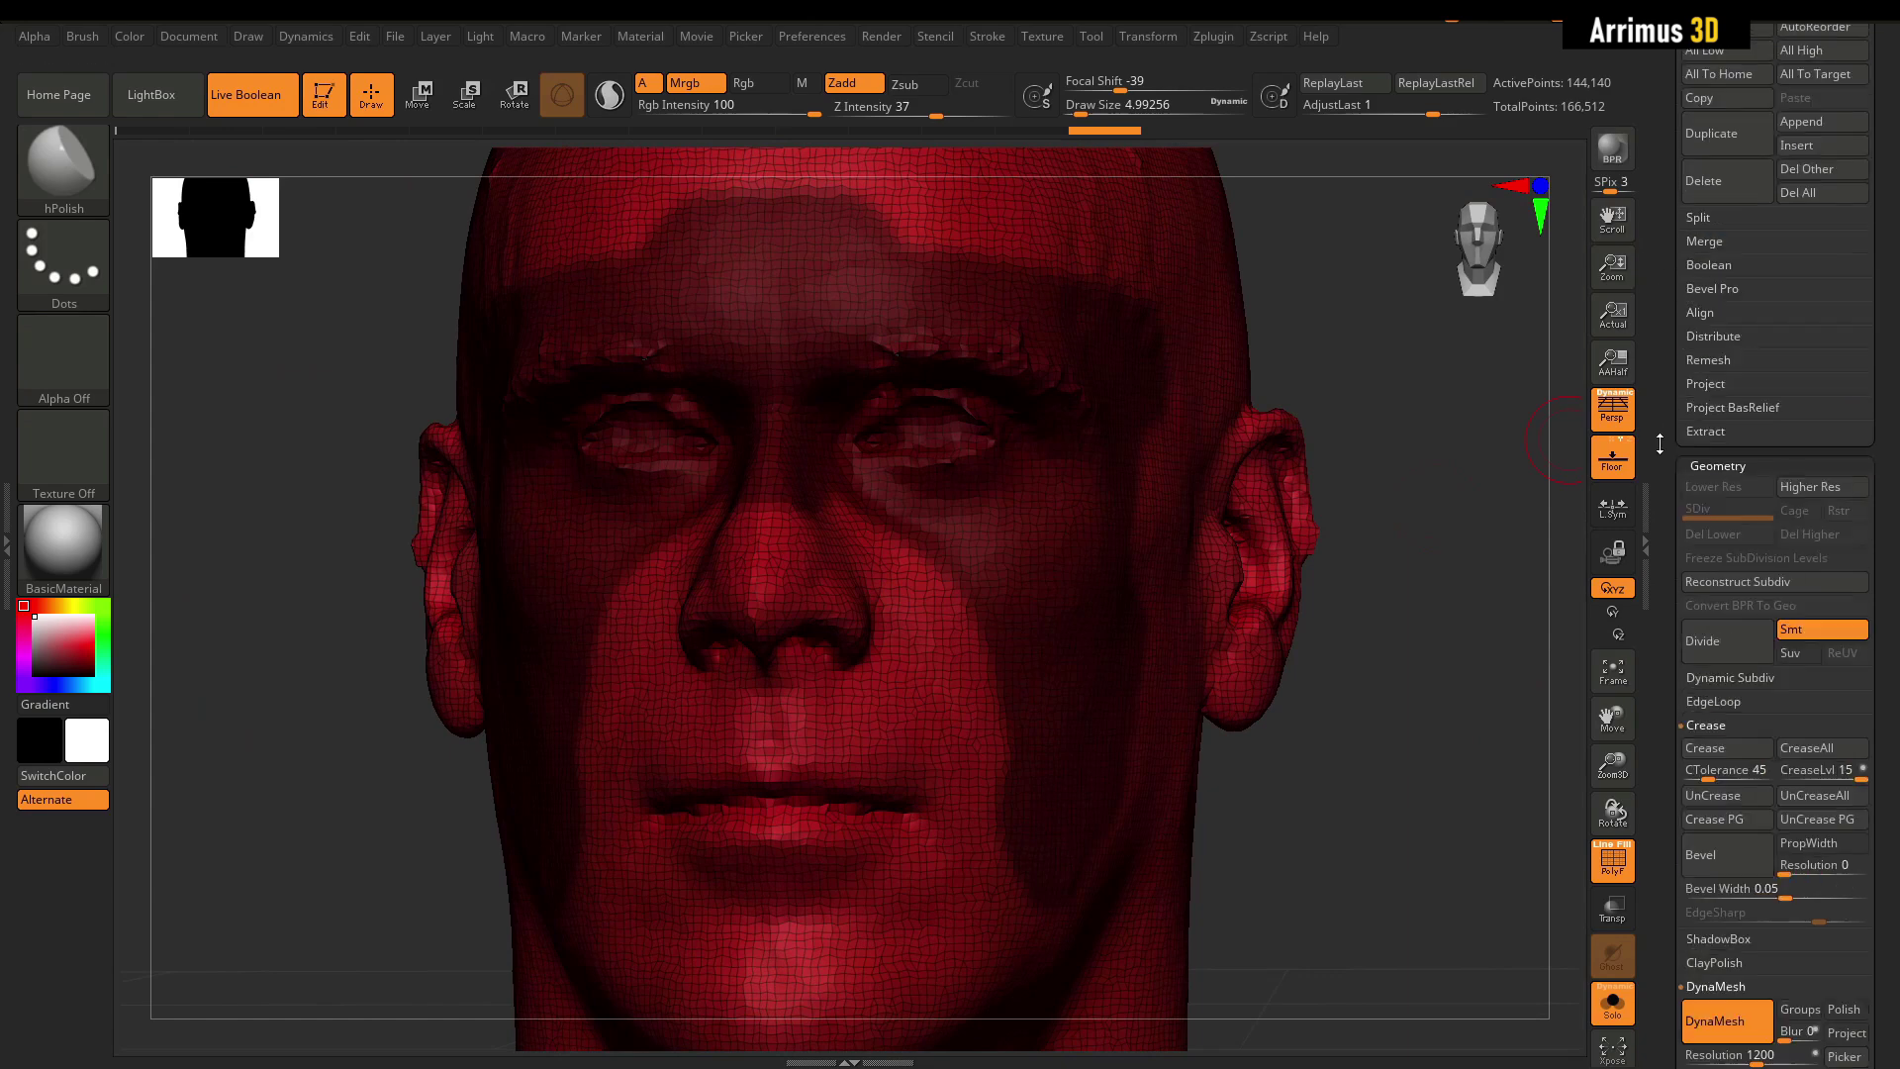
left_click(1716, 433)
left_click(1725, 465)
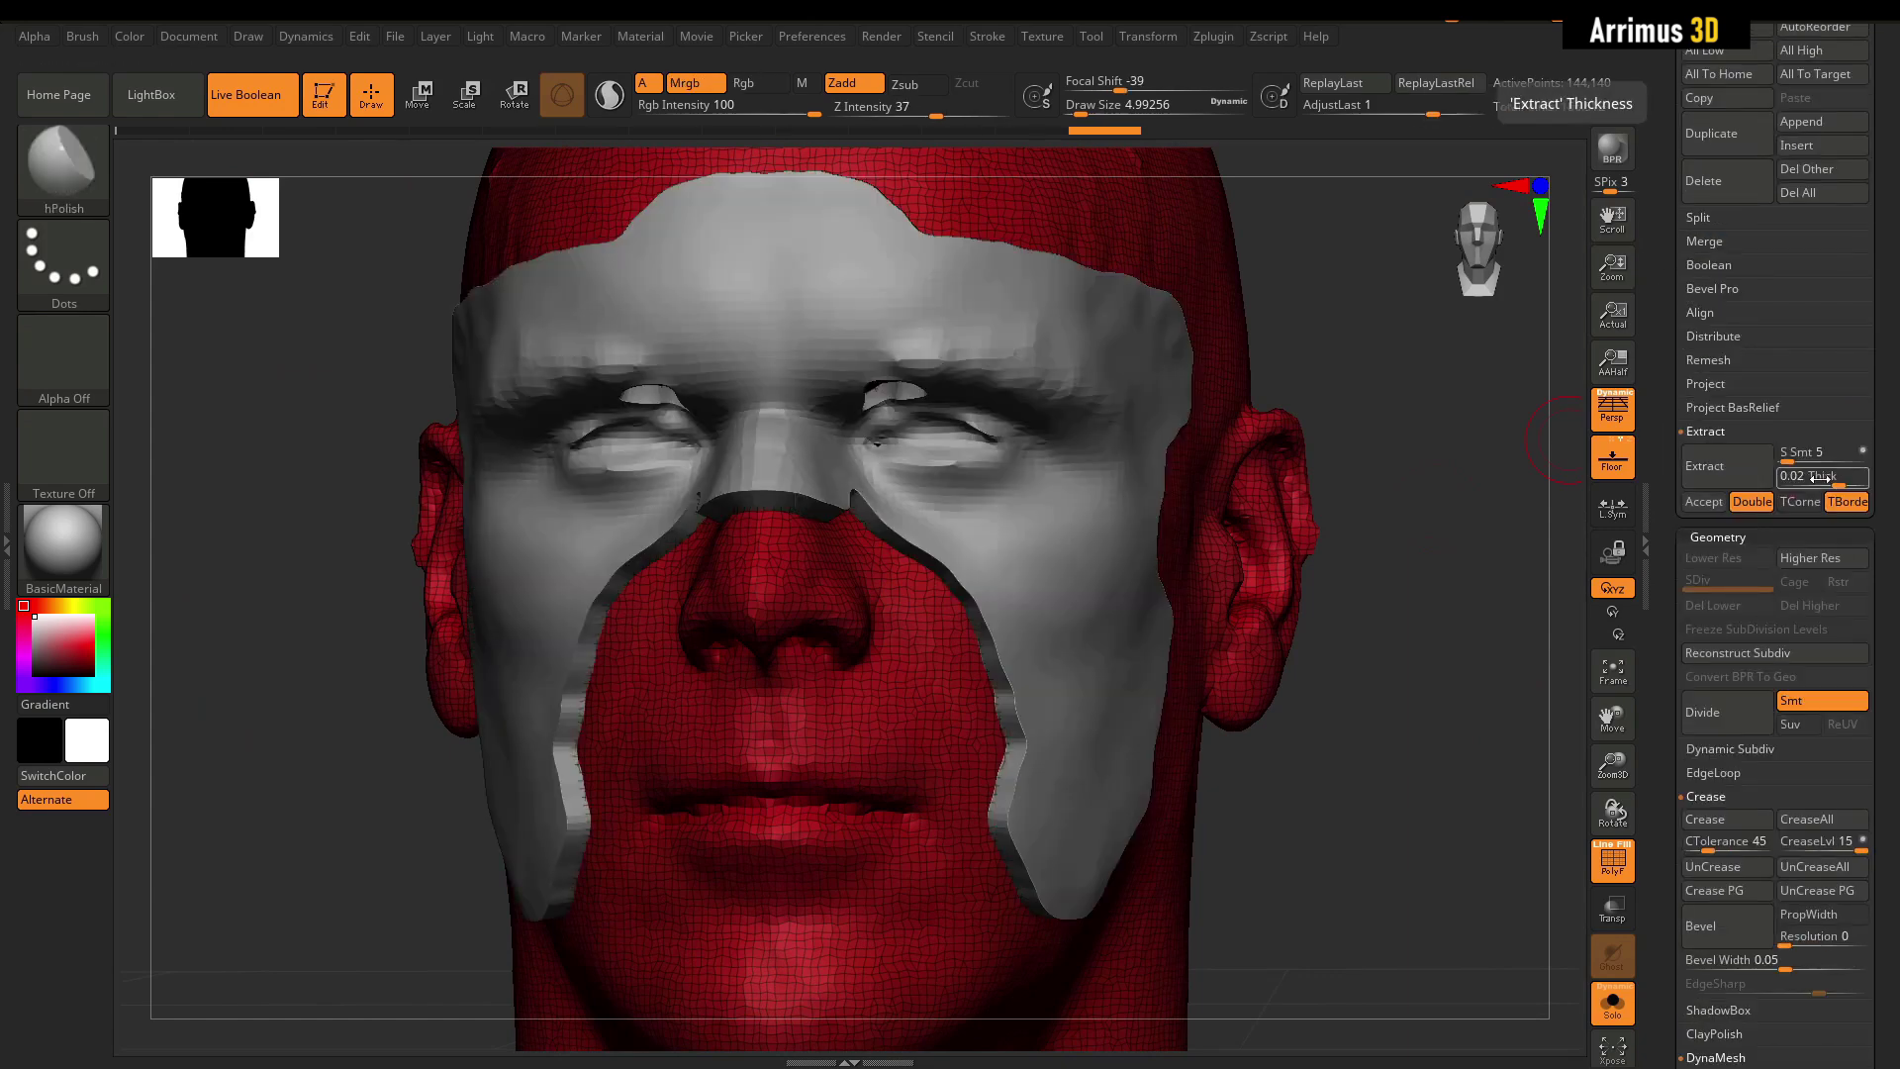
left_click(1820, 479)
type("0.05")
left_click(1740, 485)
left_click(1703, 502)
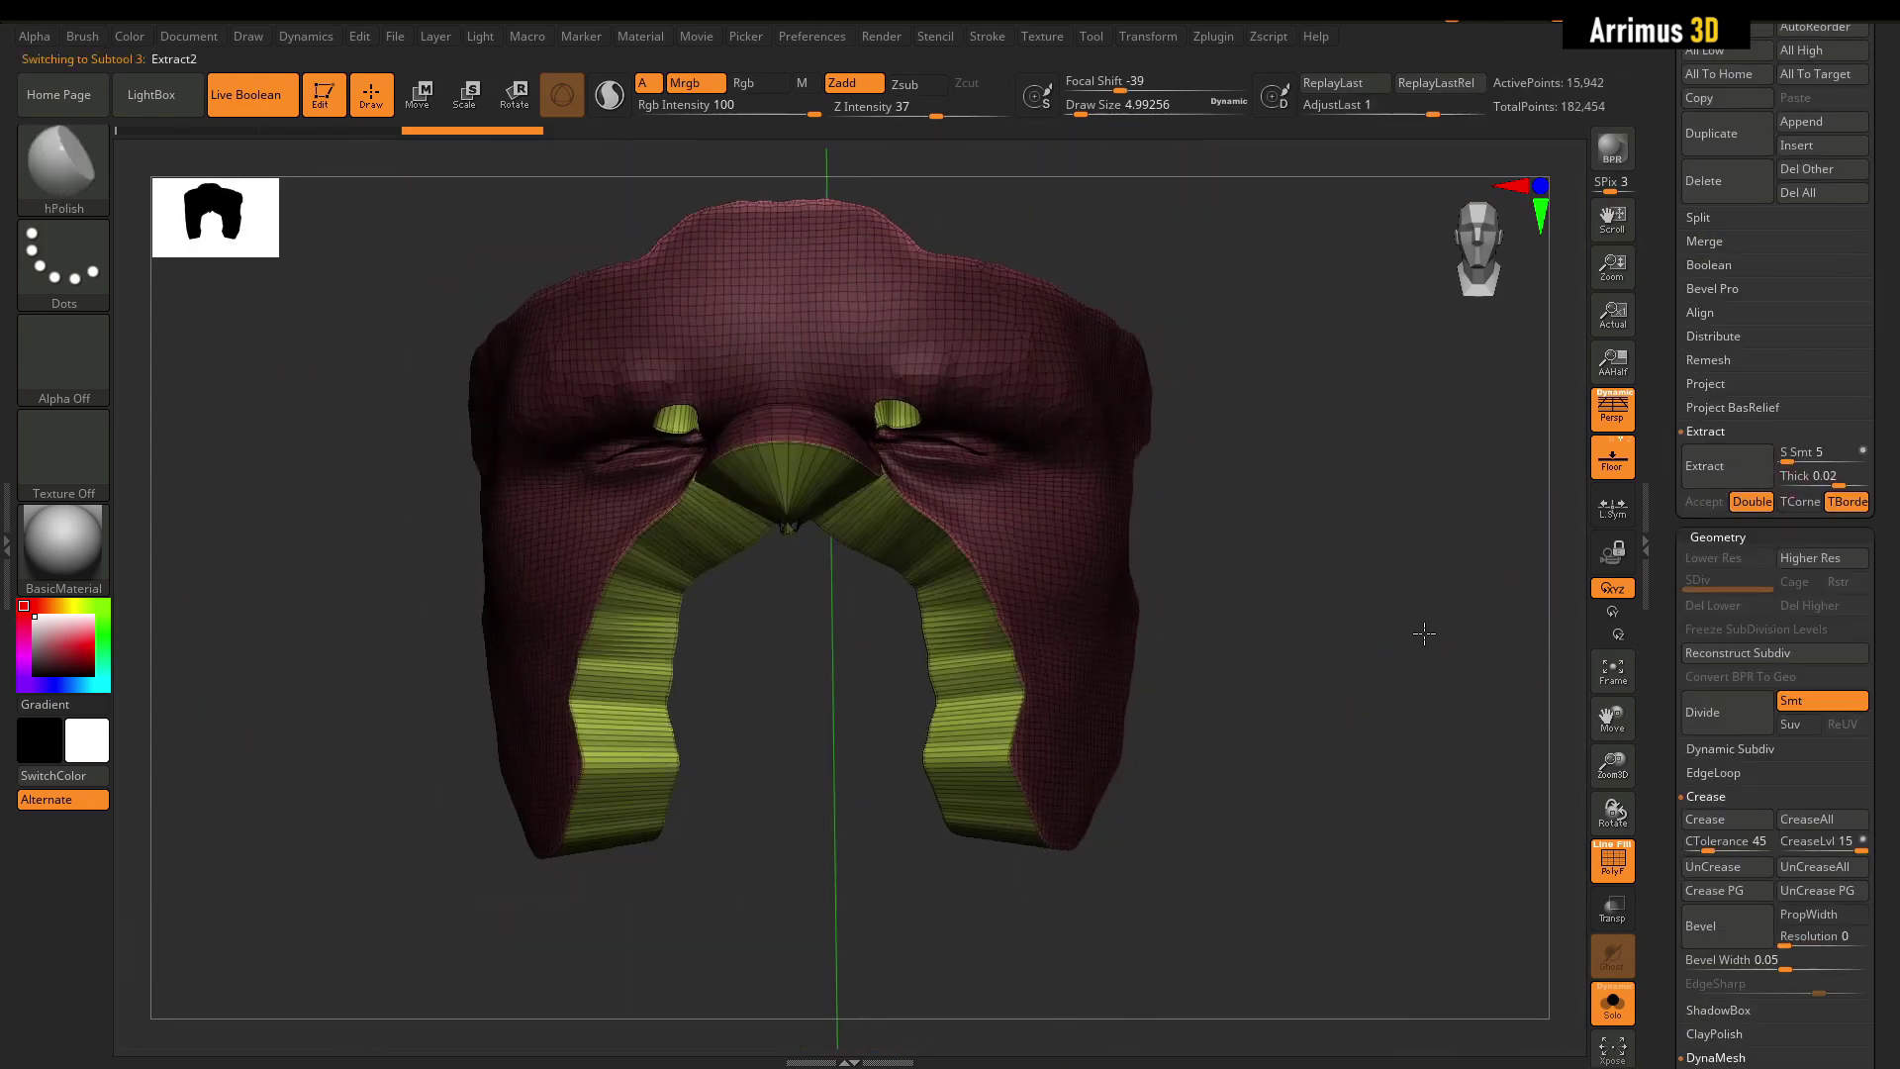
Clear the mask on the extracted piece and DynaMesh it at resolution 1000 with blur 0.
left_click_drag(1422, 627, 1538, 642)
scroll(1732, 555, "down", 7)
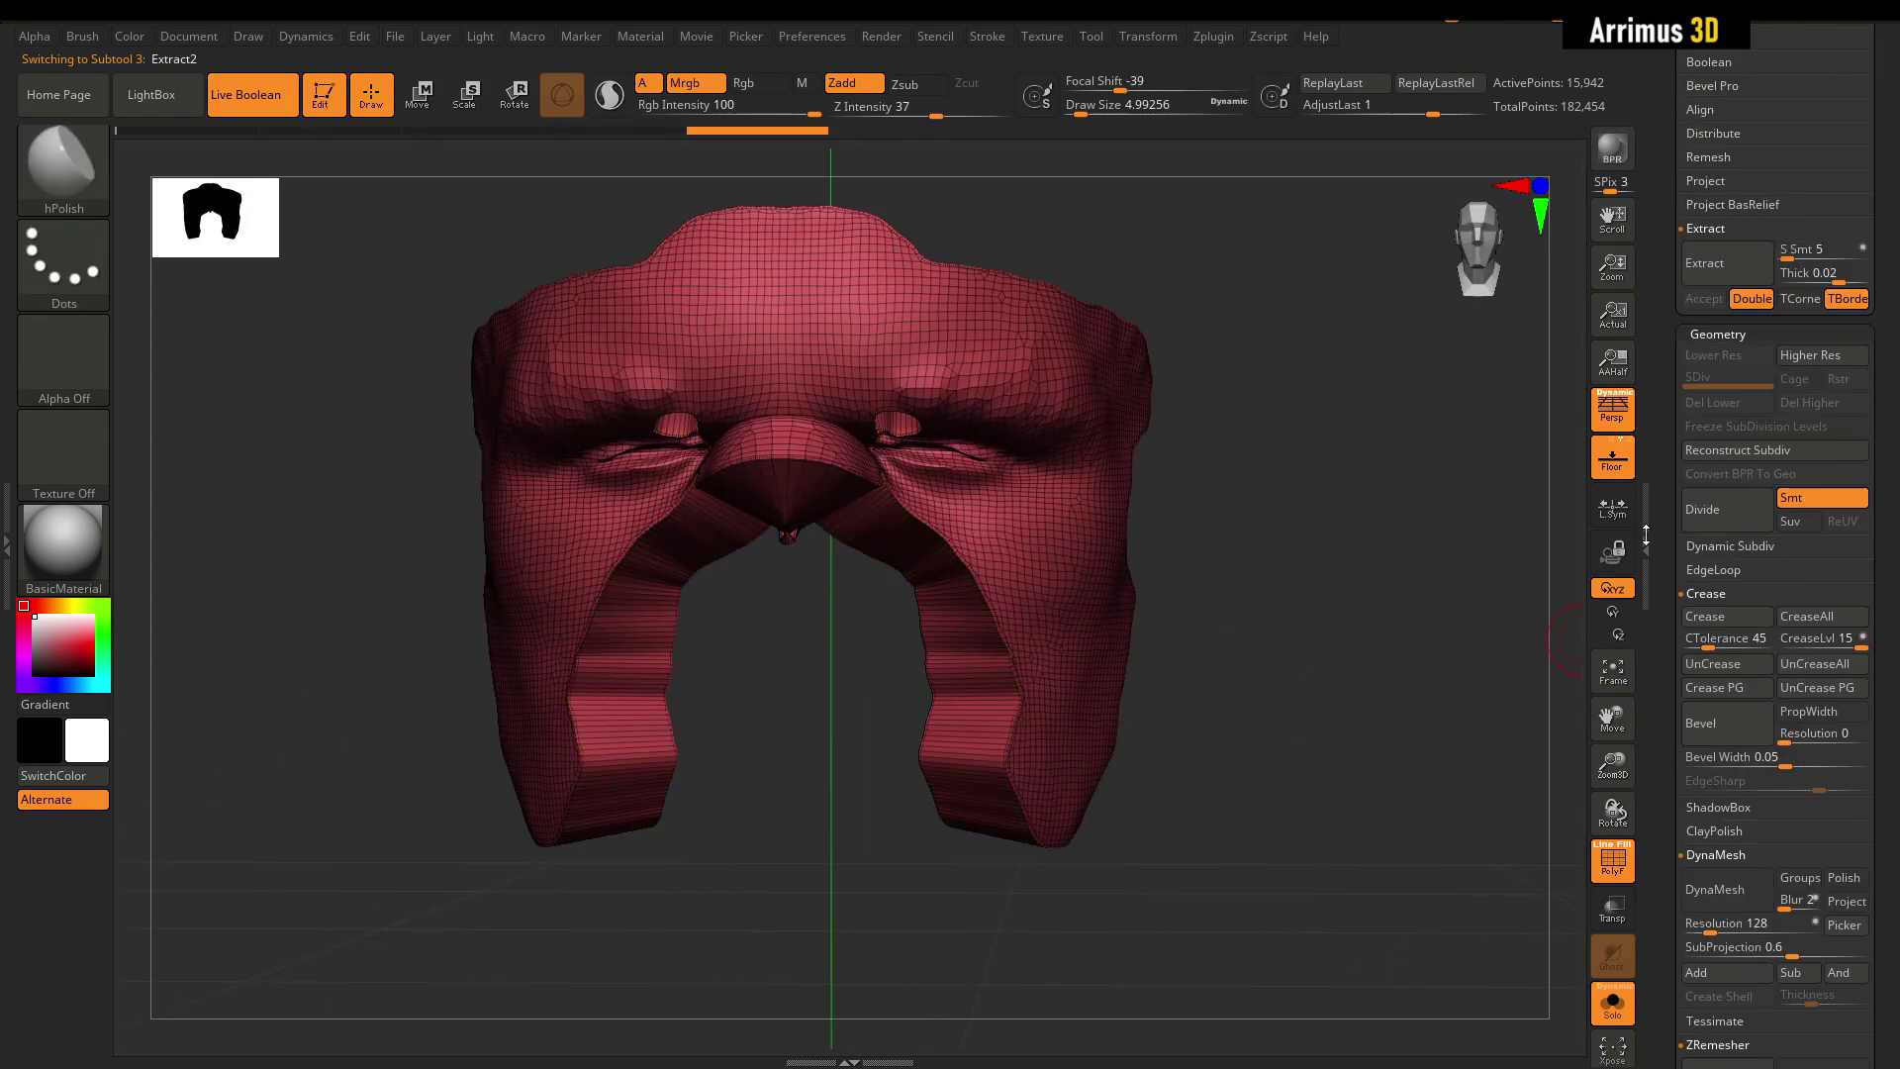
type("1000")
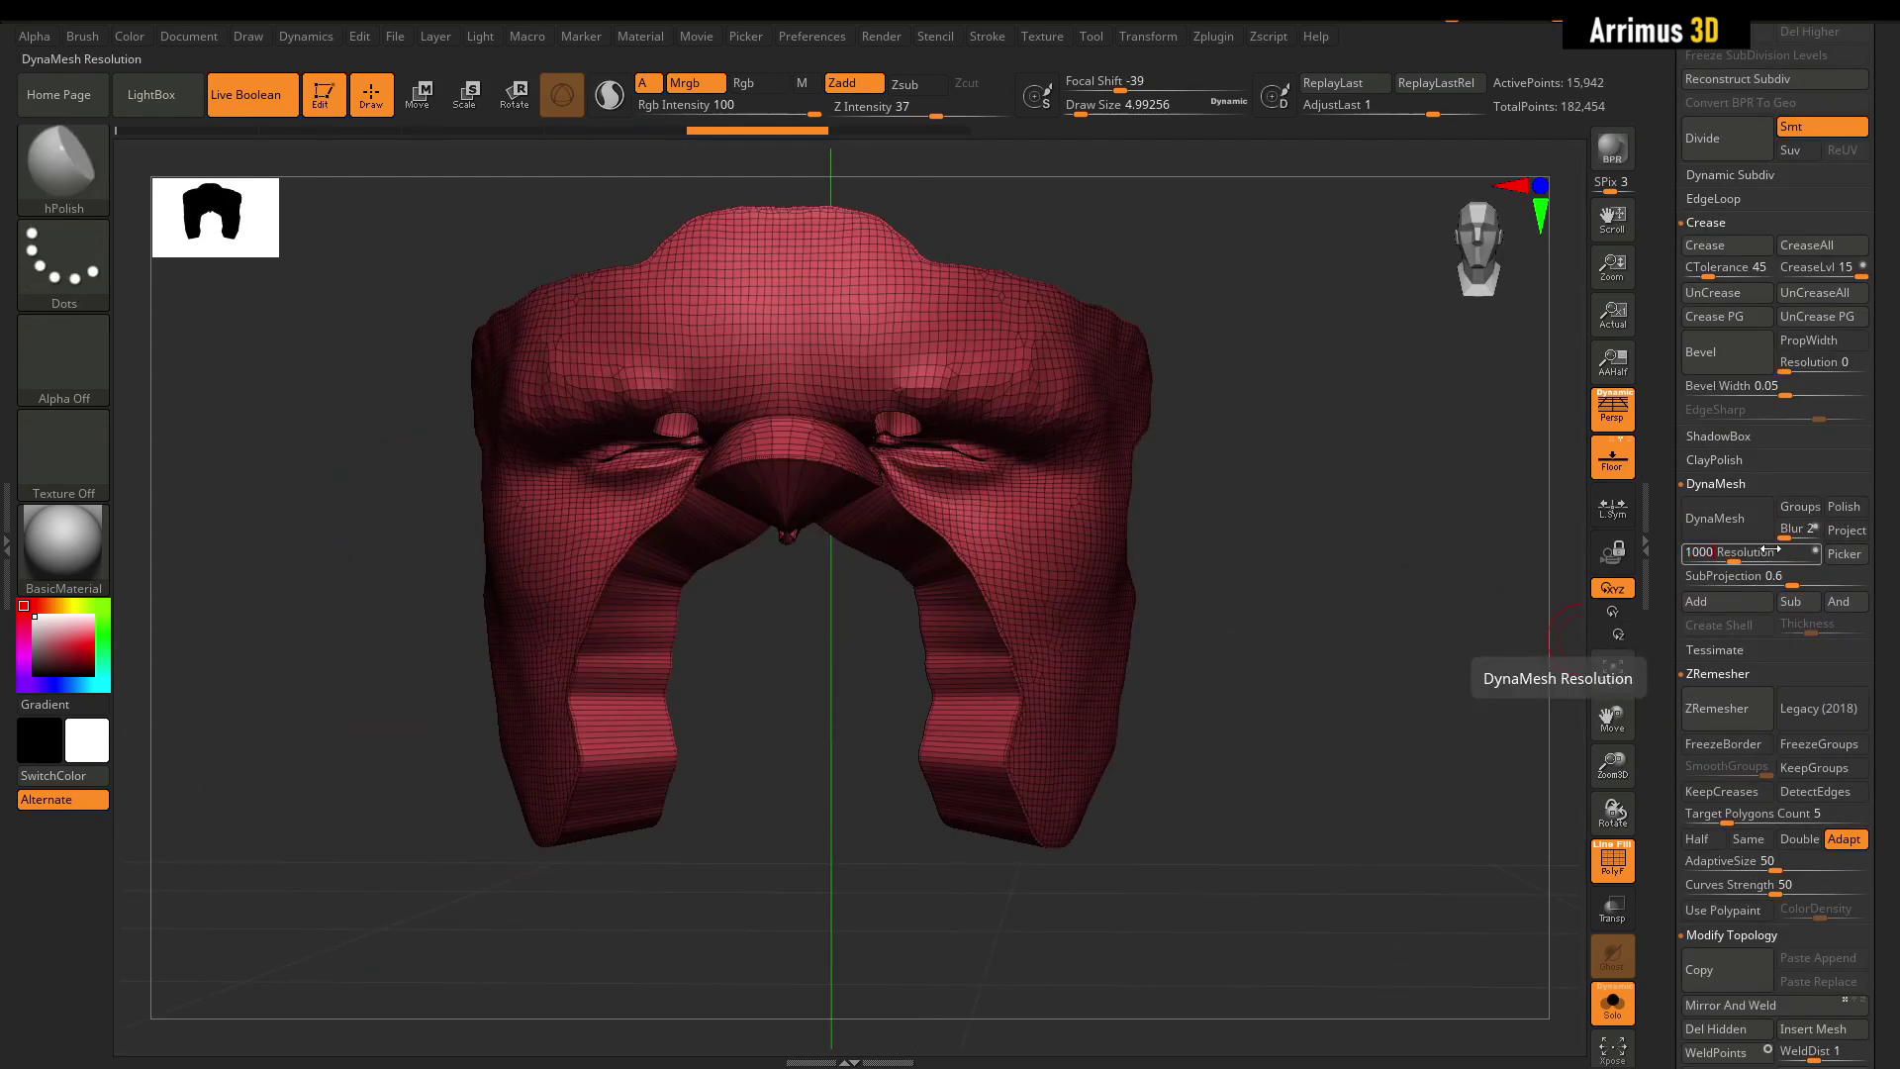
key("Return")
left_click(1726, 523)
left_click_drag(1516, 507, 1409, 501)
key("shift+f")
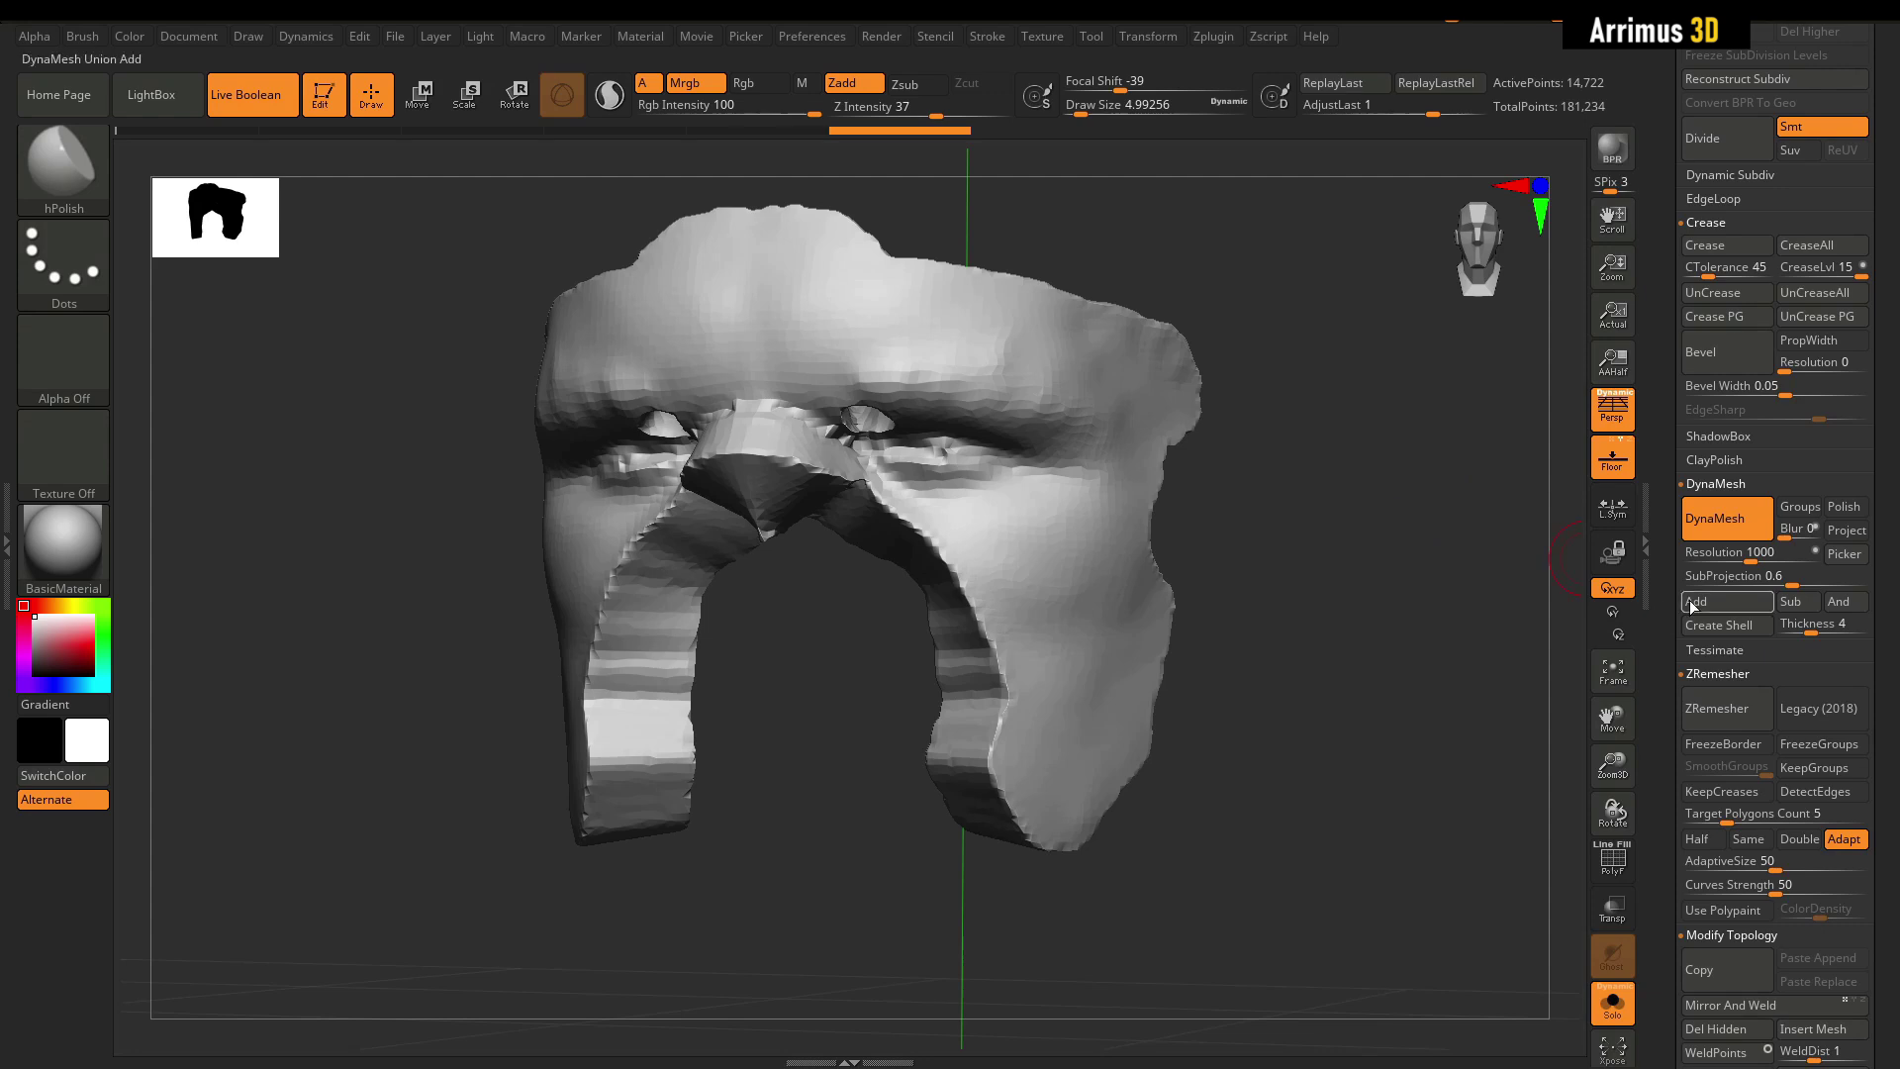
Show the bust together with the extracted face piece and choose a mid grey color.
key("alt+s")
key("space")
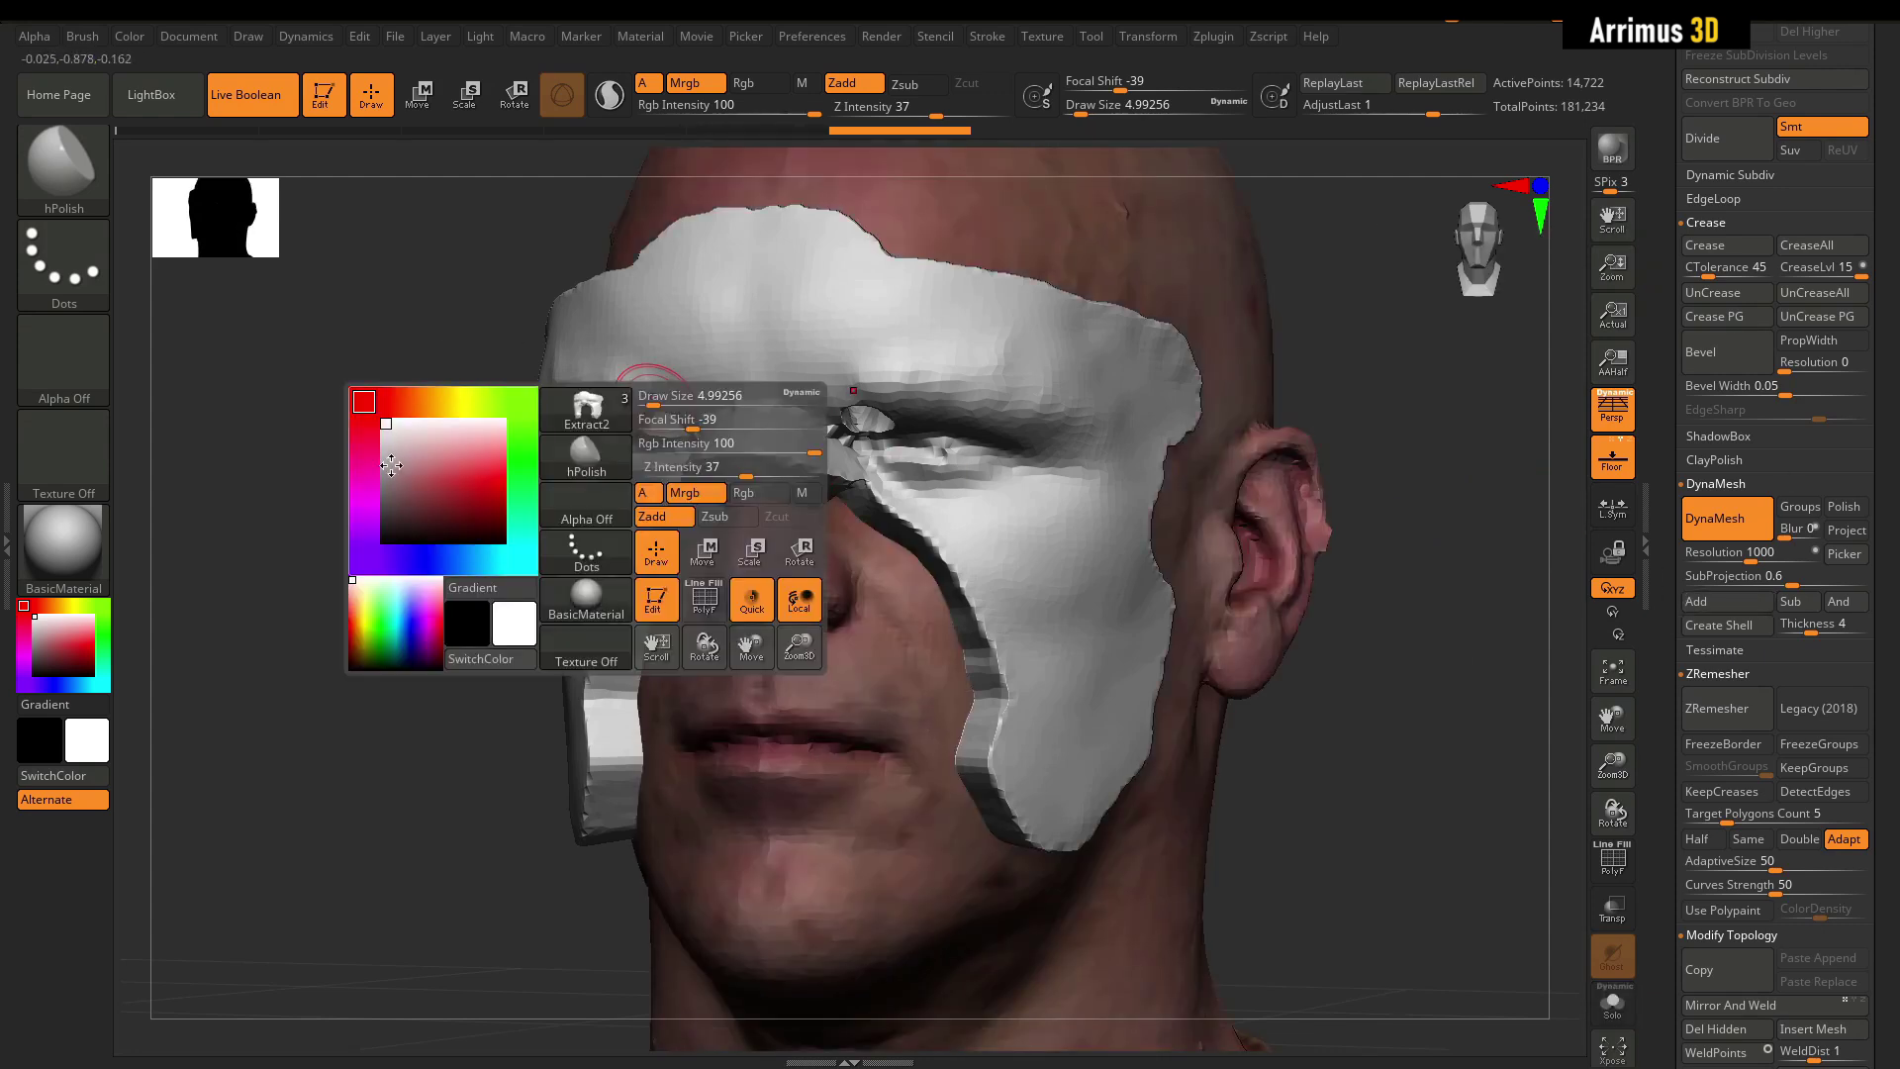
left_click(387, 469)
Build up the brow and eye area of the face piece with ClayBuildup at an increased draw size.
key("b")
key("c")
key("b")
left_click_drag(500, 386, 593, 394)
key("bracketright")
mouse_move(1296, 475)
left_mouse_down()
mouse_move(1288, 406)
mouse_move(1345, 382)
left_mouse_up()
Isolate the face piece, inflate the edges of its eye openings and remesh it with DynaMesh.
key("b")
key("h")
key("p")
key("shift+f")
key("shift+f")
key("alt+s")
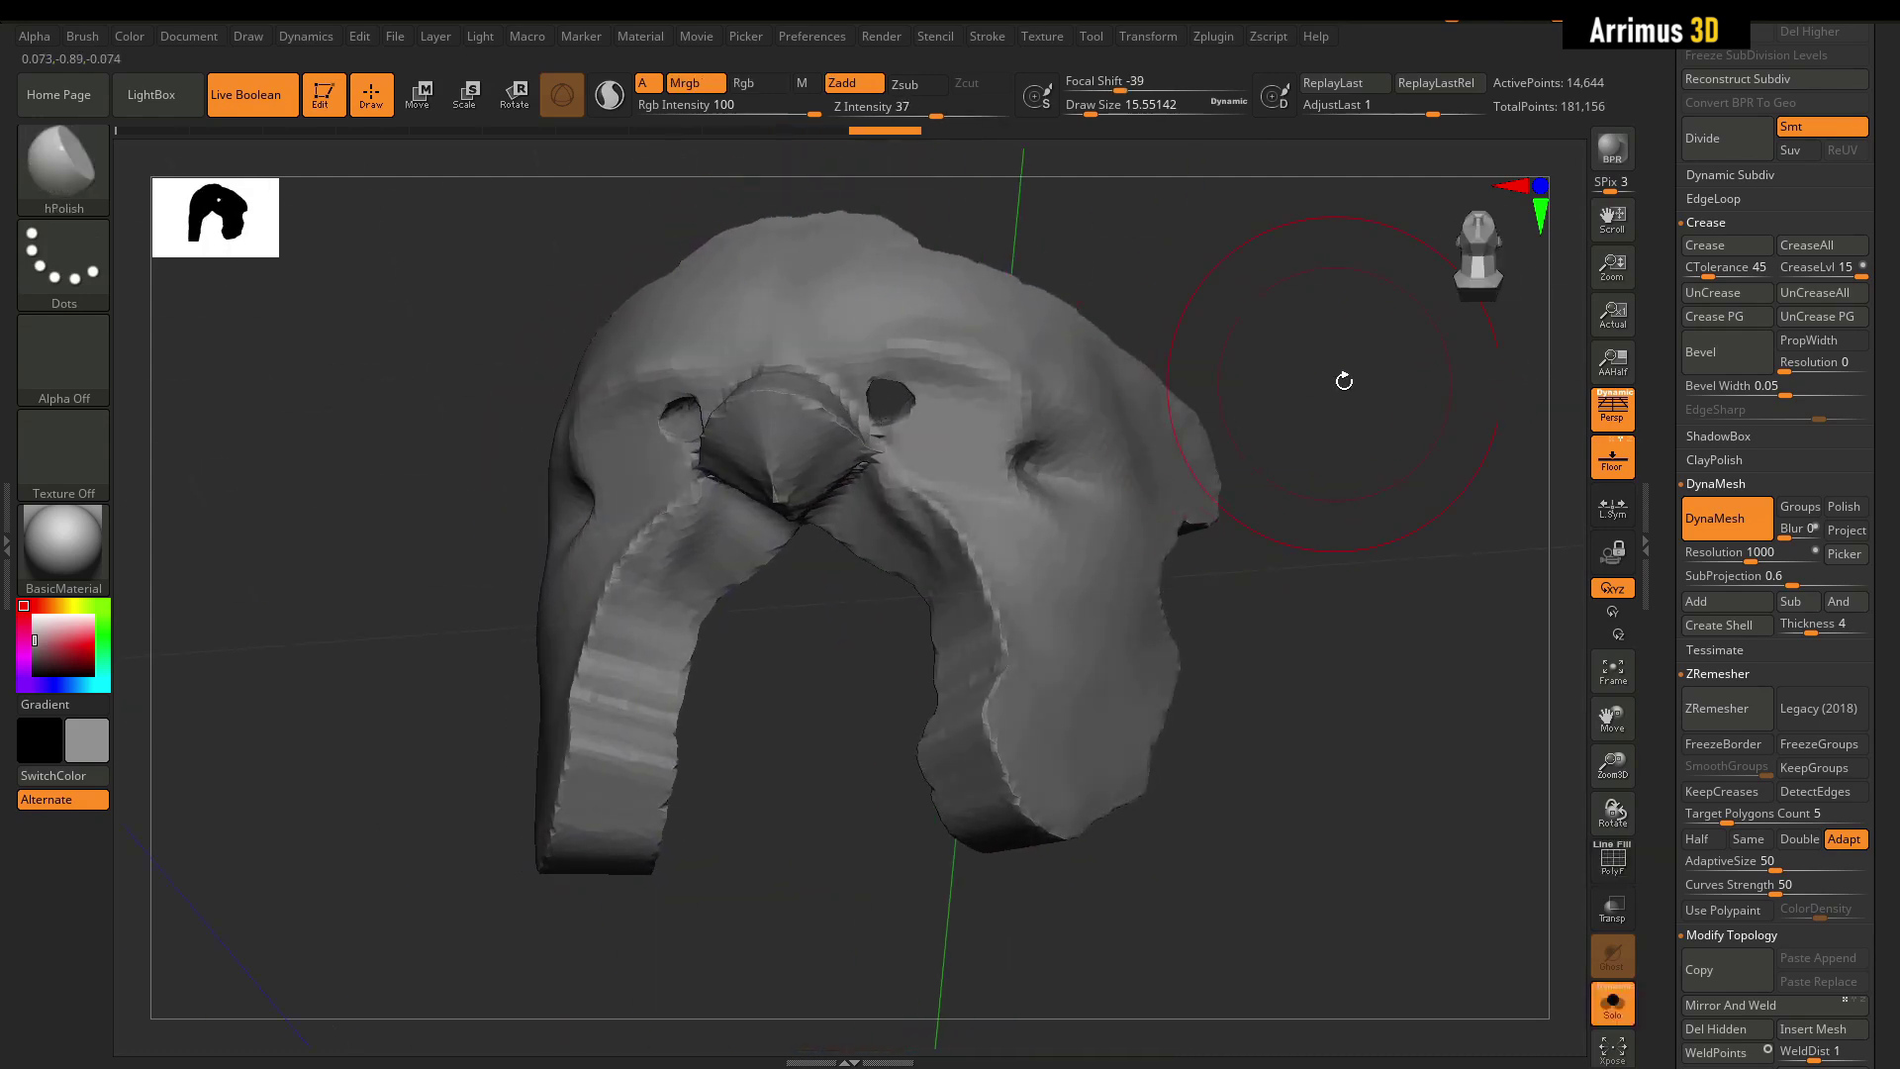
key("b")
key("i")
key("n")
left_click_drag(895, 392, 881, 406)
left_click_drag(1257, 346, 1326, 416, "ctrl")
Smooth the nose bridge and bulk out the area over both eyes into a protruding visor shape.
mouse_move(1317, 337)
left_mouse_down()
mouse_move(1287, 475)
mouse_move(1320, 471)
mouse_move(1302, 509)
mouse_move(1202, 325)
left_mouse_up()
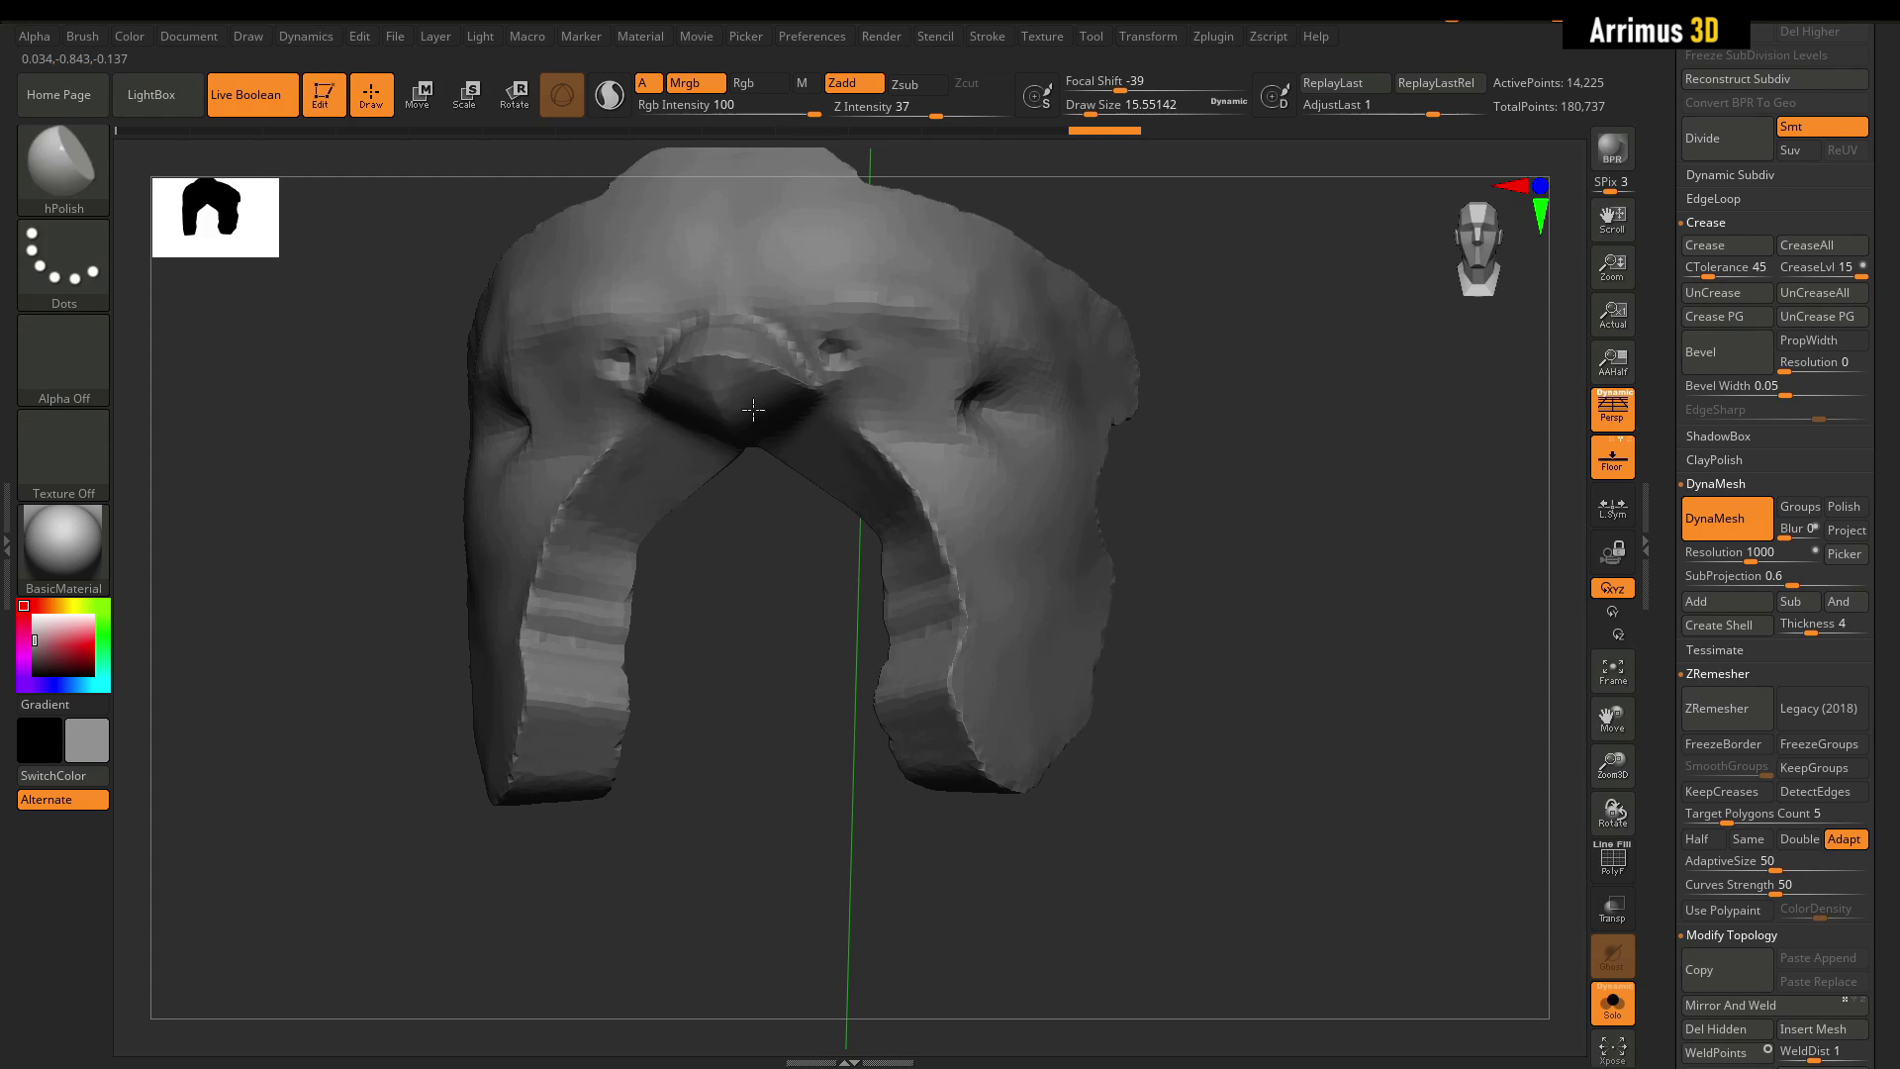
left_click_drag(1237, 465, 1203, 401)
left_click_drag(791, 420, 771, 426, "shift")
left_click_drag(848, 356, 841, 384)
mouse_move(1242, 366)
left_mouse_down()
mouse_move(1264, 475)
mouse_move(1237, 450)
left_mouse_up()
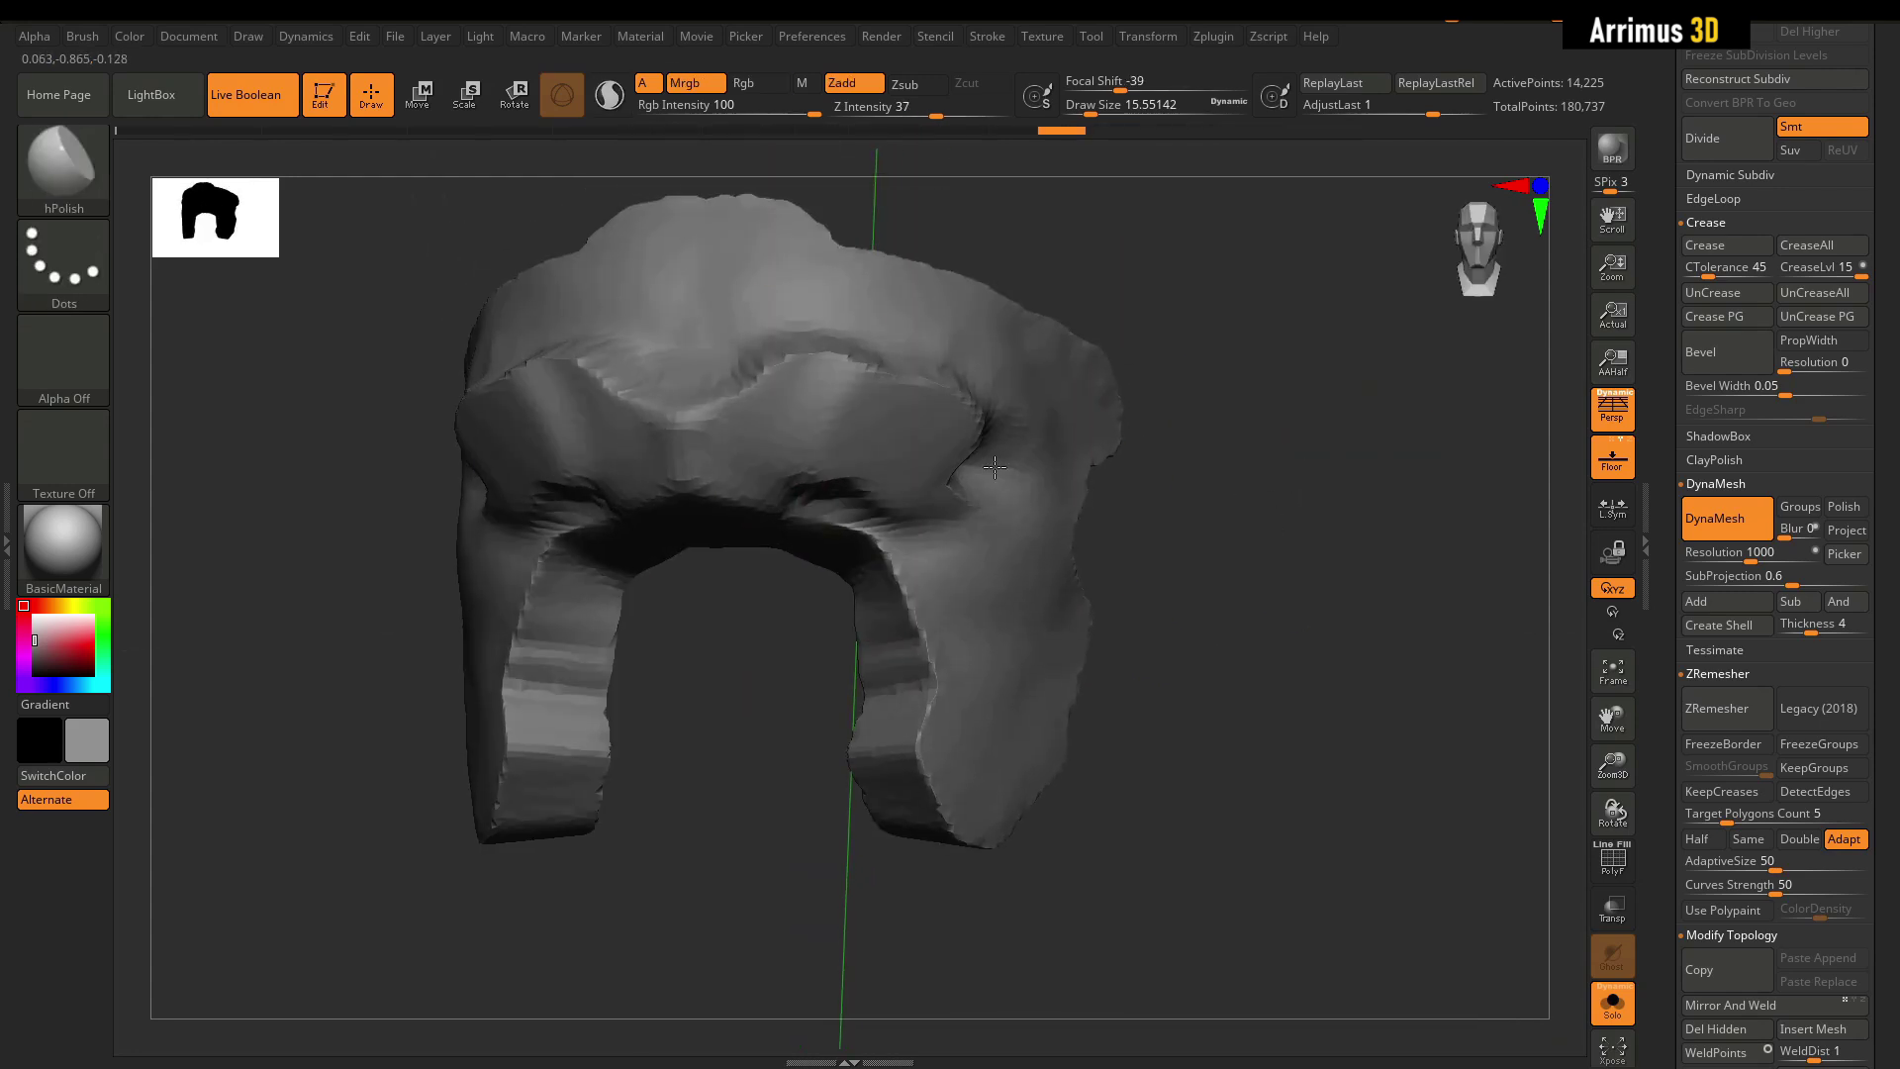
left_click_drag(1245, 519, 1222, 494)
left_click_drag(1074, 485, 1084, 495)
Carve a stroke down the cheek plate with DamStandard and smooth the cheek surface.
key("b")
key("d")
key("s")
mouse_move(1040, 554)
left_mouse_down()
mouse_move(1057, 604)
mouse_move(950, 638)
left_mouse_up()
left_click_drag(1257, 515, 1158, 495)
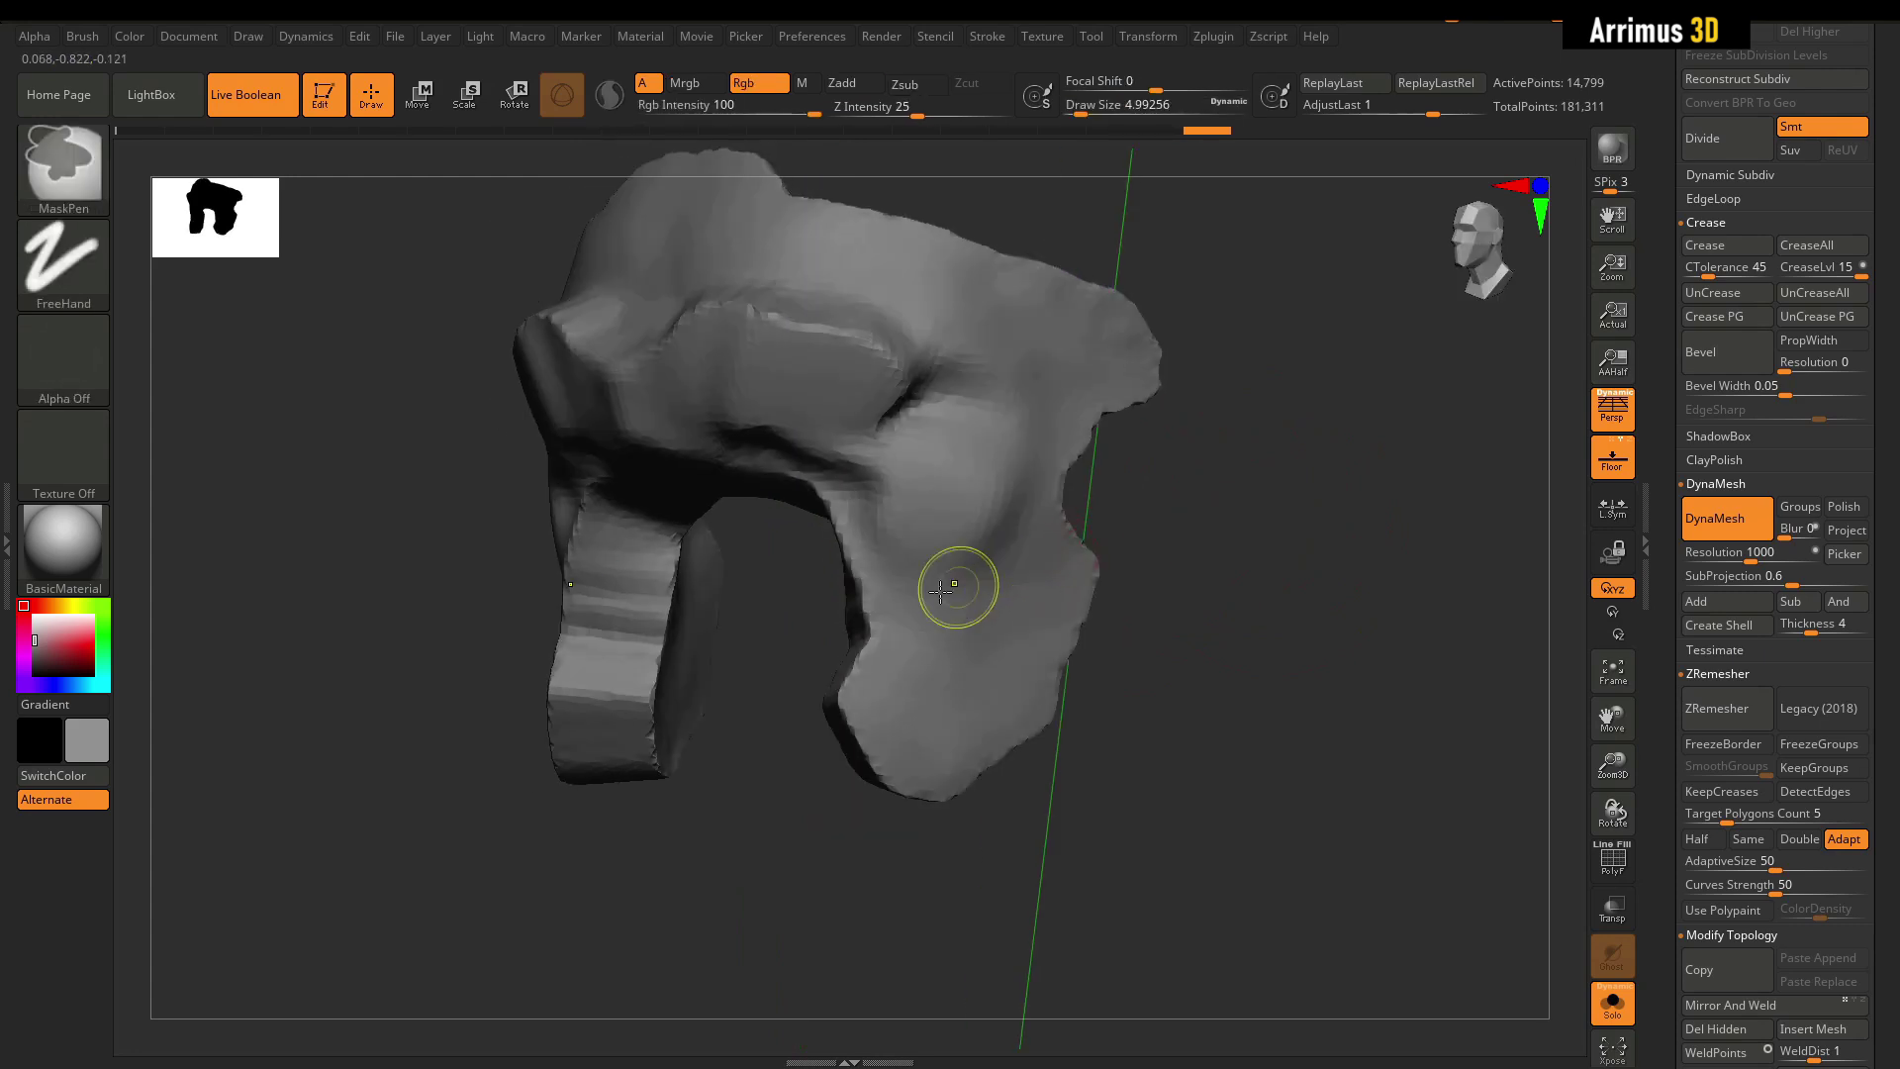
left_click_drag(958, 585, 940, 604, "shift")
left_click_drag(1161, 482, 1247, 426)
Flatten the thick inner edges and lower ends of the cheek plates with hPolish at draw size about 17.
key("b")
key("h")
key("p")
left_click_drag(1158, 416, 1178, 445)
left_click_drag(1316, 436, 1287, 485)
key("s")
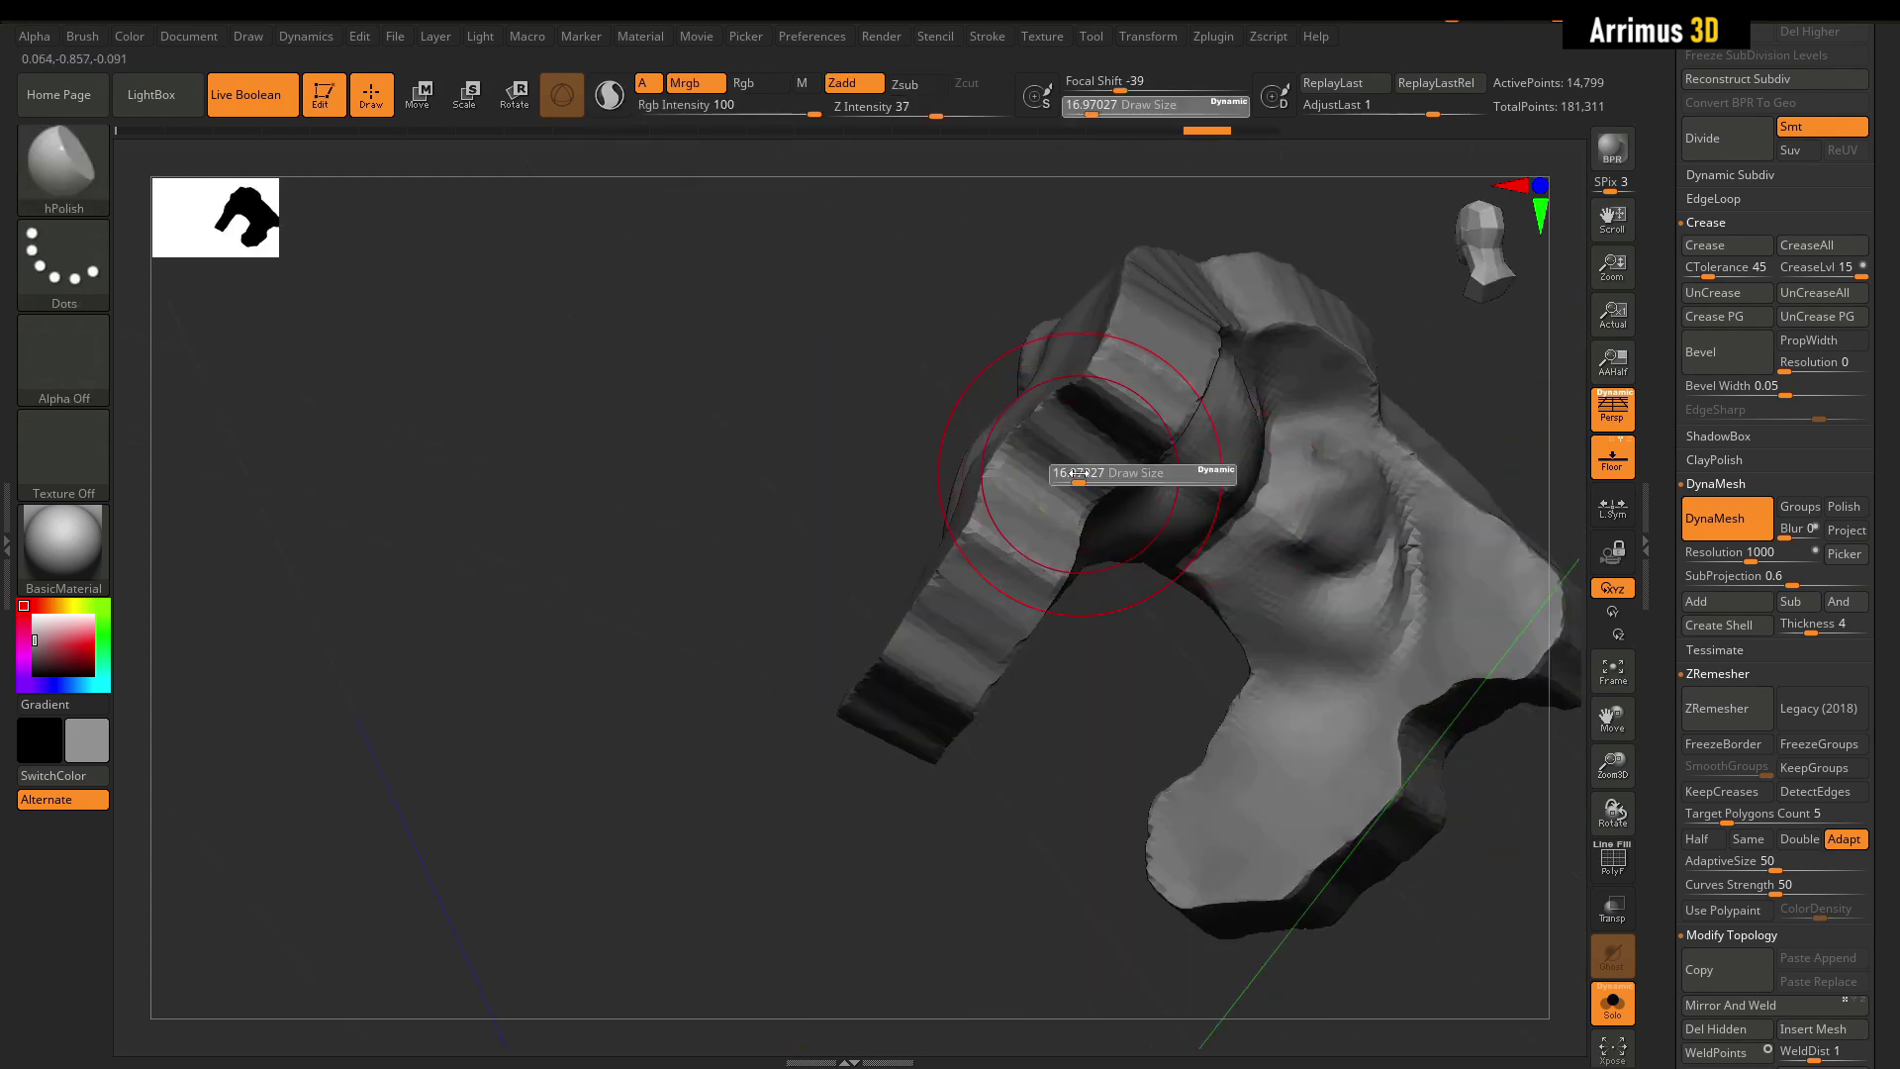
left_click_drag(1083, 472, 1078, 471)
left_click_drag(1287, 475, 1306, 426)
left_click_drag(1081, 460, 928, 530)
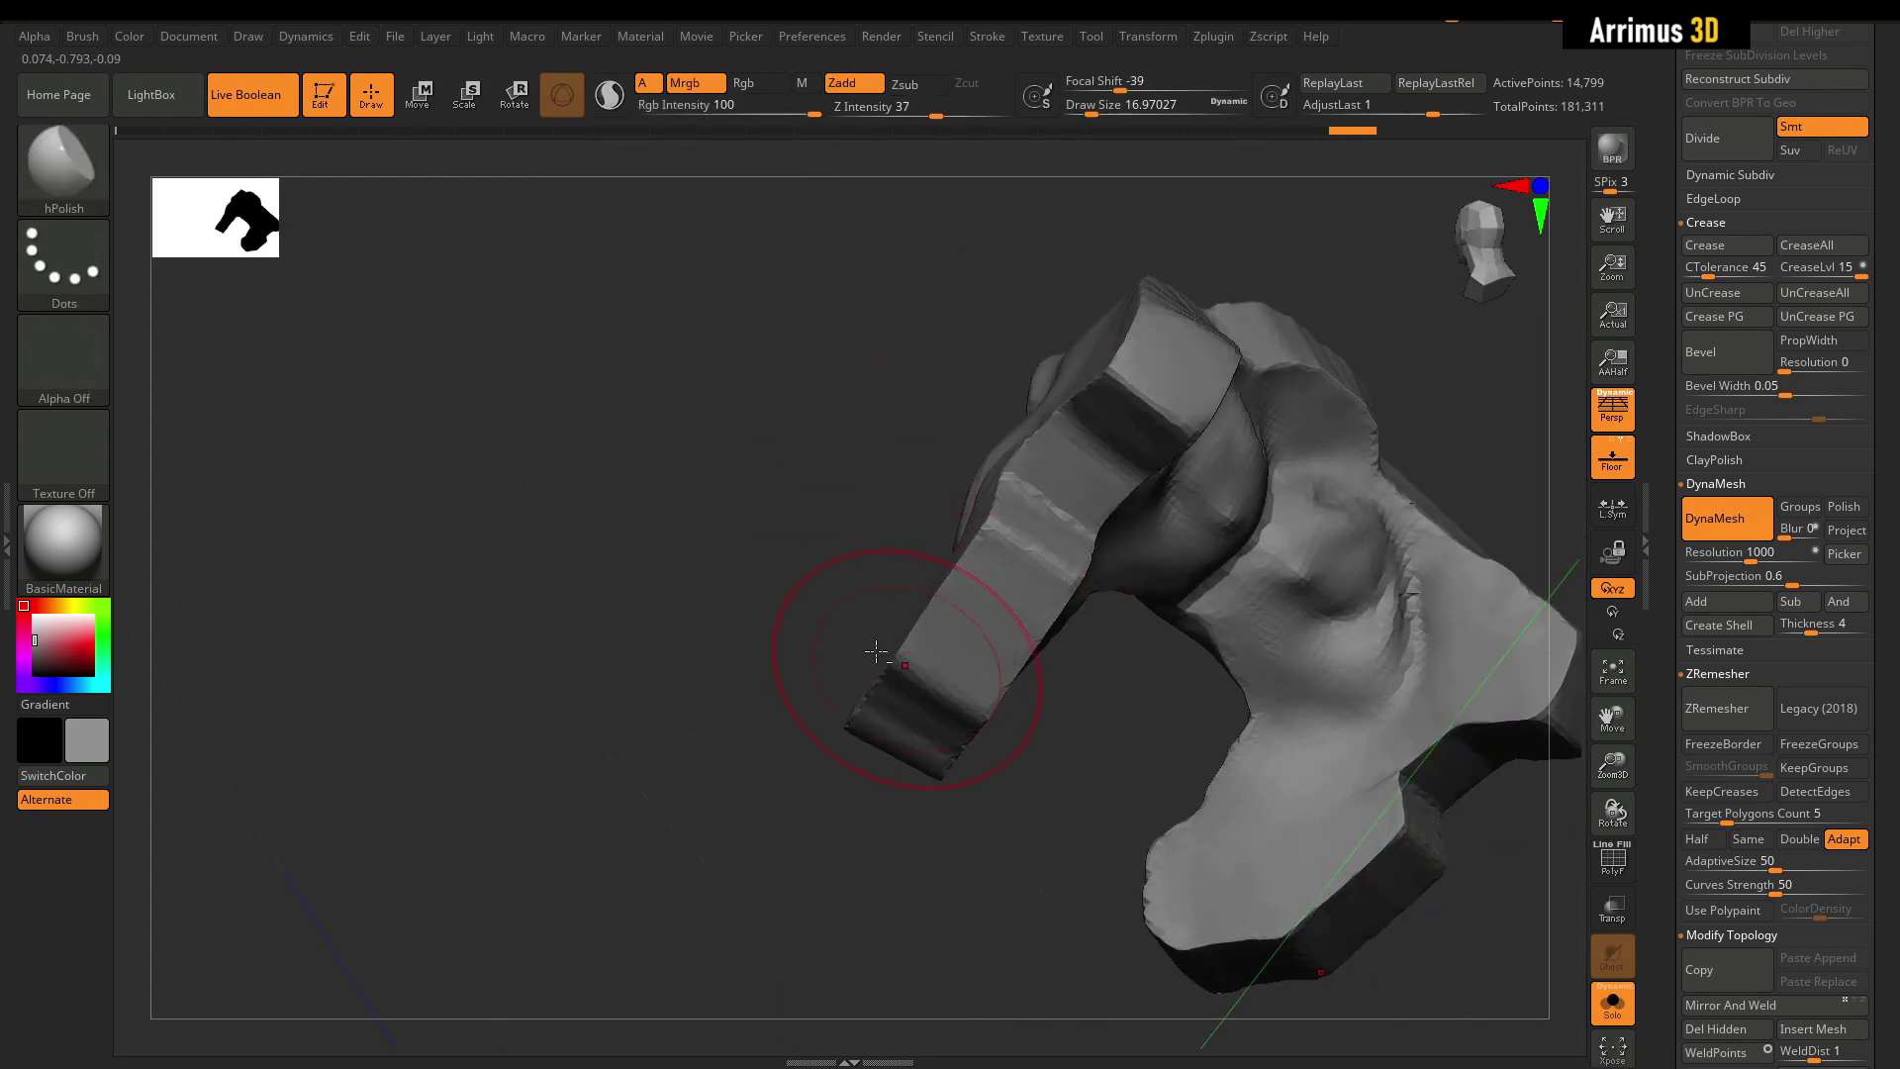
mouse_move(876, 651)
left_mouse_down()
mouse_move(915, 594)
mouse_move(967, 691)
mouse_move(1225, 525)
mouse_move(1184, 636)
mouse_move(609, 650)
left_mouse_up()
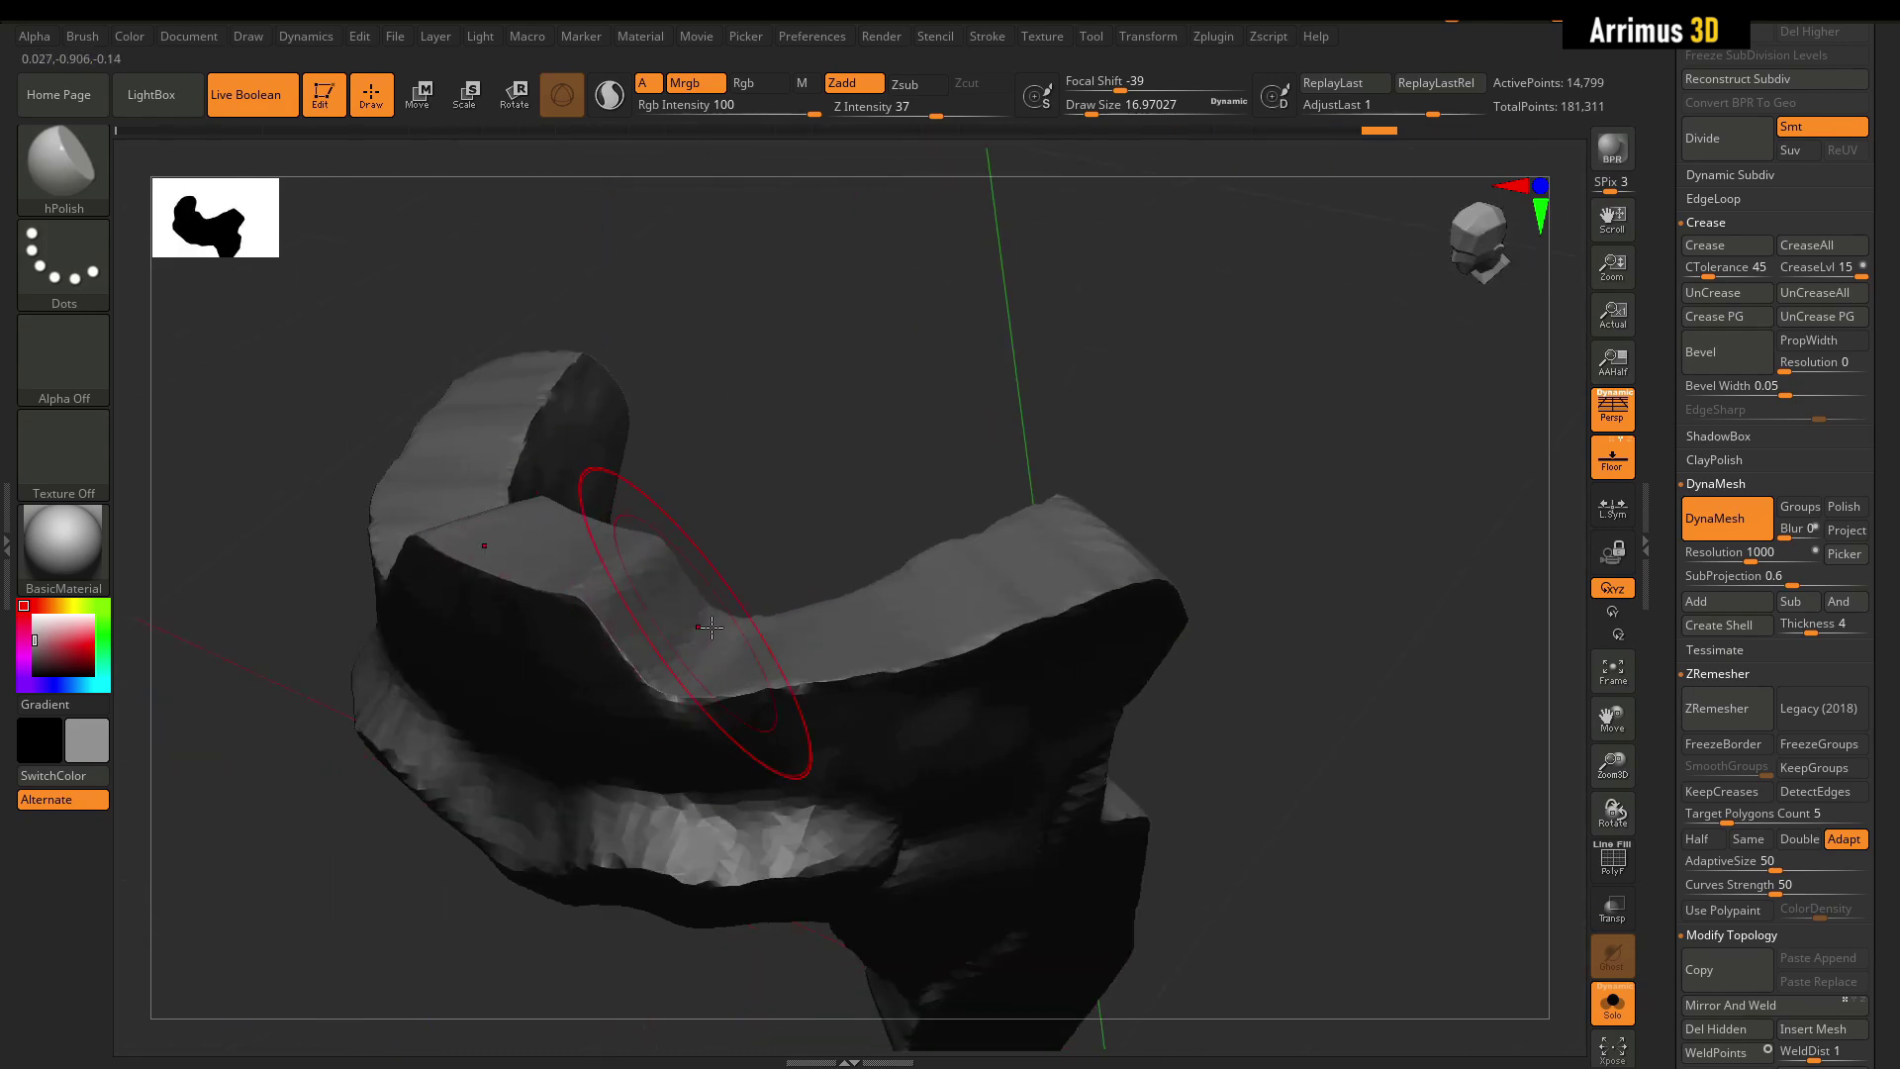
mouse_move(1099, 581)
left_mouse_down()
mouse_move(1179, 501)
mouse_move(1072, 511)
mouse_move(1243, 425)
mouse_move(937, 440)
mouse_move(1302, 412)
mouse_move(819, 623)
mouse_move(620, 687)
mouse_move(823, 626)
mouse_move(781, 743)
left_mouse_up()
mouse_move(899, 789)
left_mouse_down()
mouse_move(1217, 594)
mouse_move(1244, 479)
mouse_move(1244, 556)
mouse_move(1184, 546)
left_mouse_up()
Undo the last stroke and fill the sunken eye area into a smooth visor front with the TrimHole brush.
key("b")
key("f")
key("a")
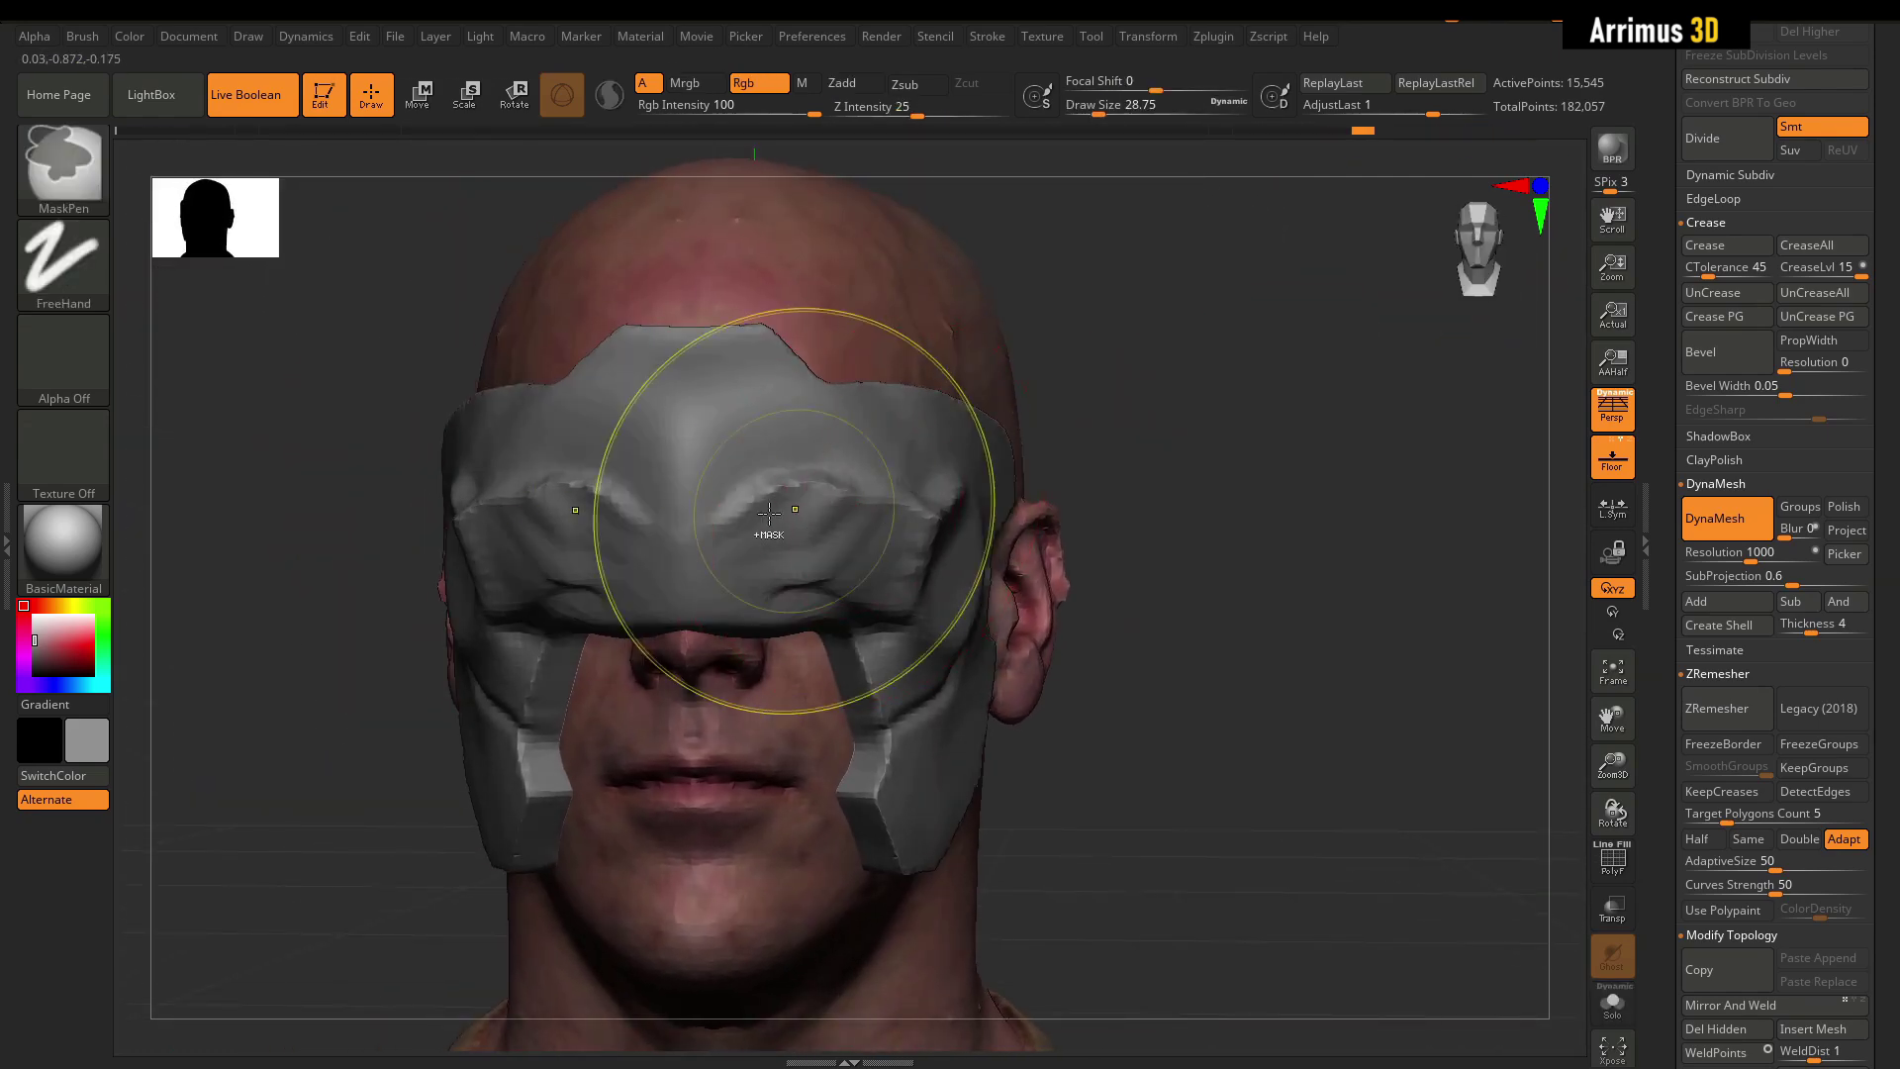
key("ctrl+z")
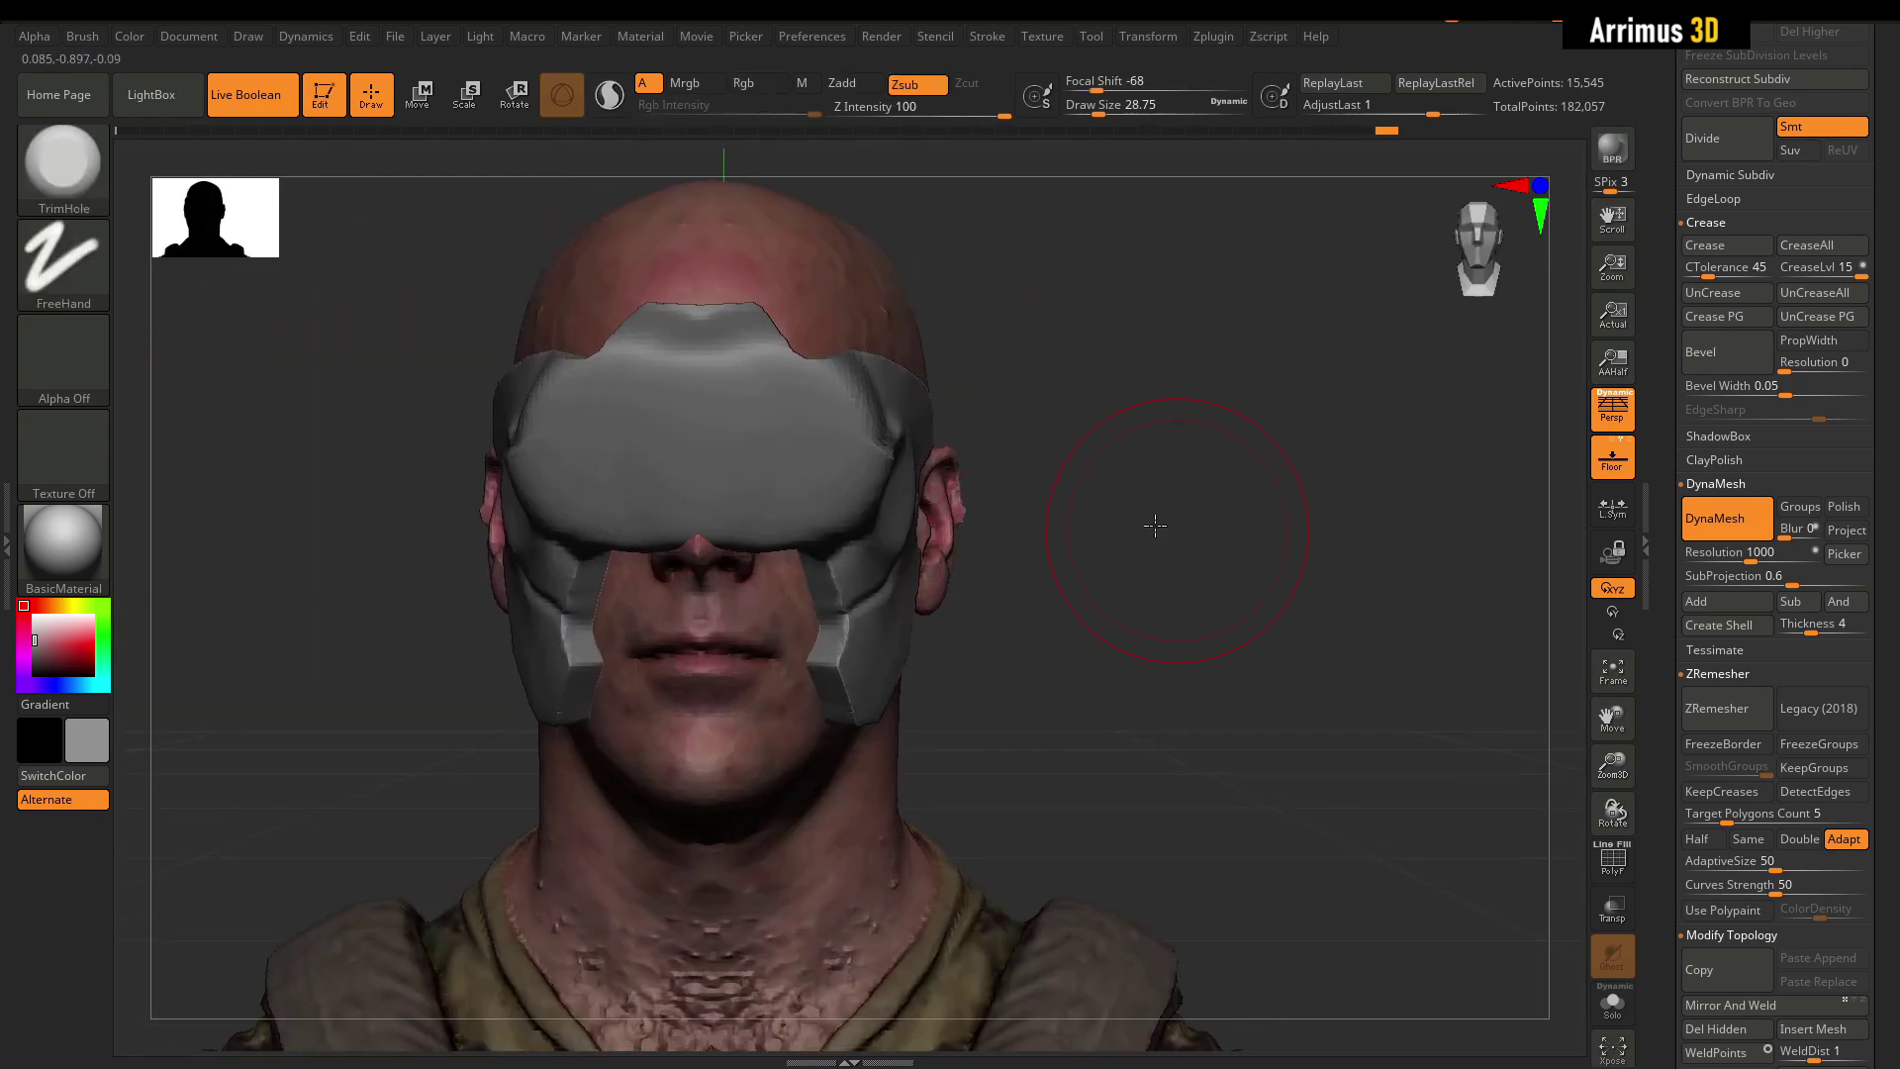
left_click_drag(1155, 526, 959, 414)
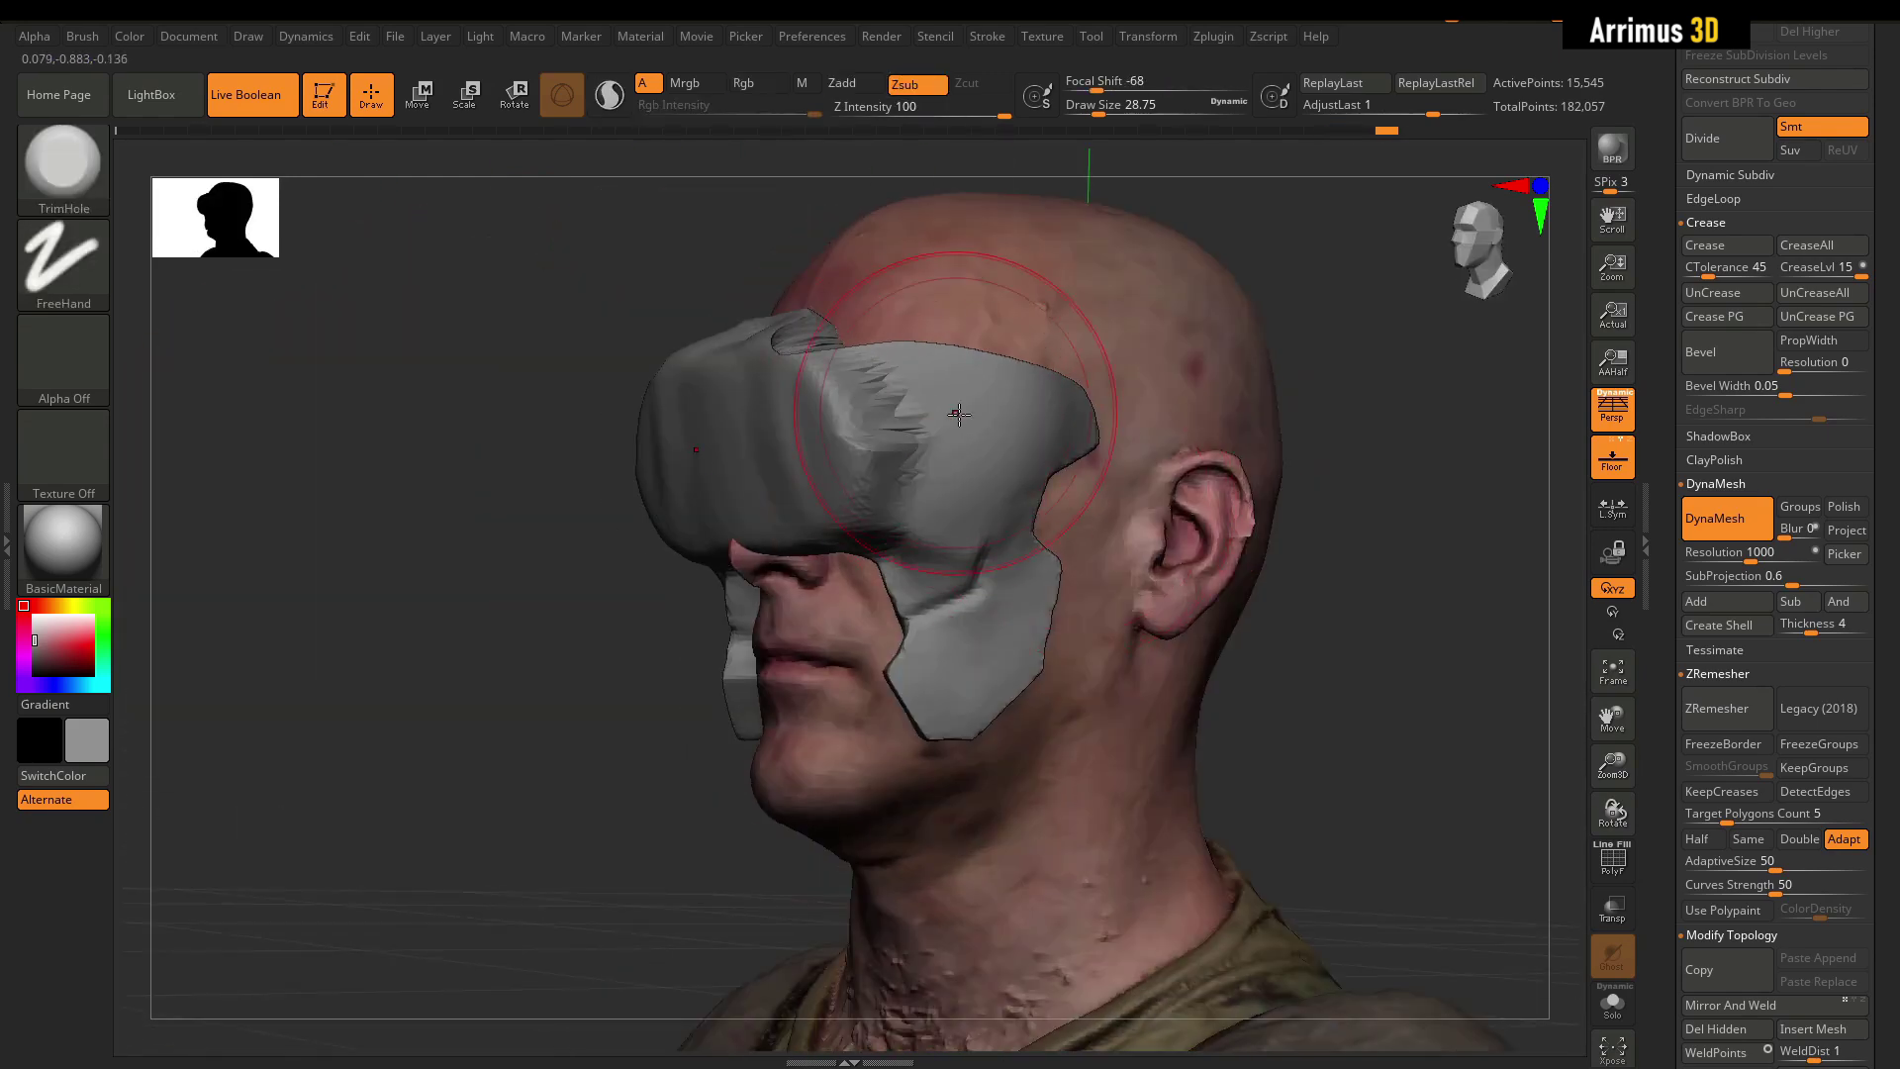
Reshape the visor with flared outer brow corners and a narrower section above the nose, checking it from several angles.
mouse_move(500, 583)
left_mouse_down()
mouse_move(763, 348)
mouse_move(1281, 403)
mouse_move(1039, 386)
mouse_move(1307, 466)
mouse_move(1033, 434)
left_mouse_up()
left_click_drag(1331, 440, 1183, 444)
mouse_move(1316, 427)
left_mouse_down()
mouse_move(1296, 421)
mouse_move(1340, 411)
mouse_move(1171, 466)
mouse_move(1230, 486)
mouse_move(1426, 412)
mouse_move(1320, 505)
left_mouse_up()
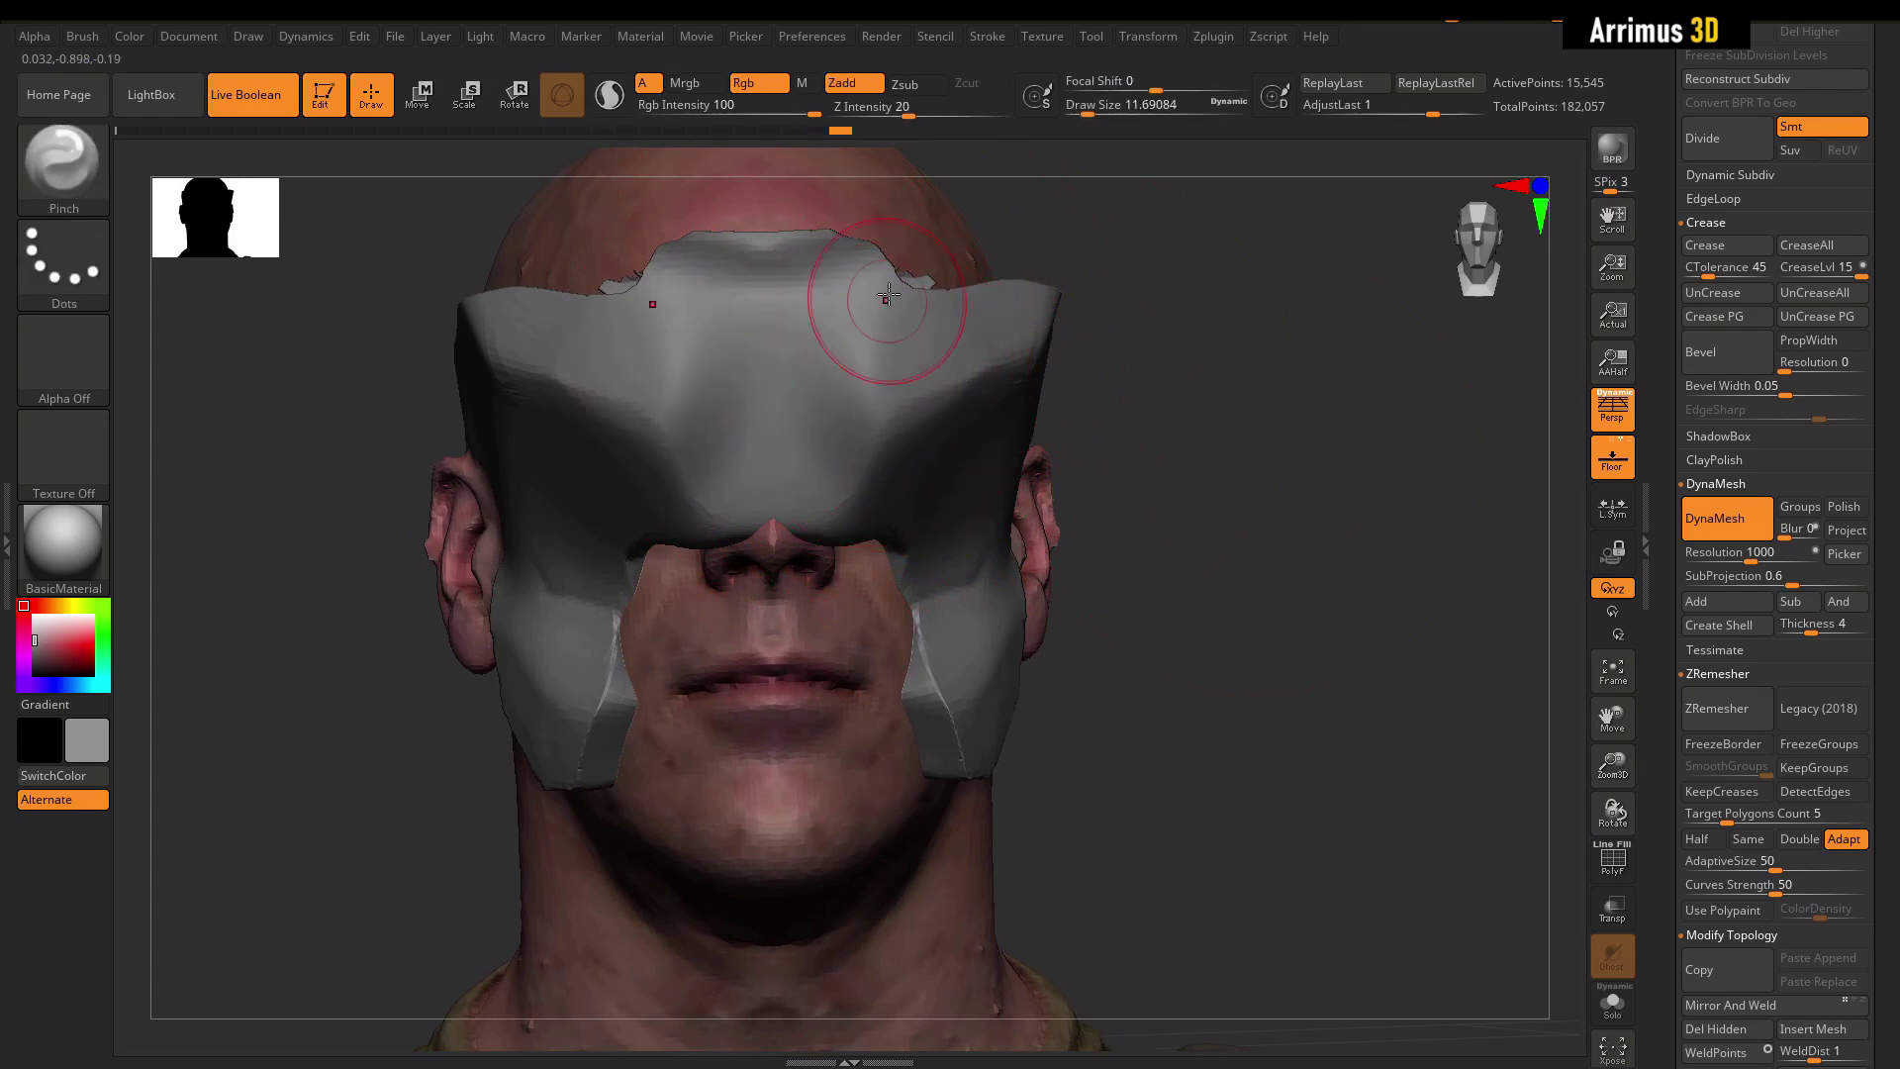
mouse_move(1168, 381)
left_mouse_down()
mouse_move(1234, 428)
mouse_move(1220, 396)
mouse_move(1238, 442)
mouse_move(1295, 455)
left_mouse_up()
Pull the visor's central section down over the nose with Move Topological and smooth its surface.
key("b")
key("m")
key("t")
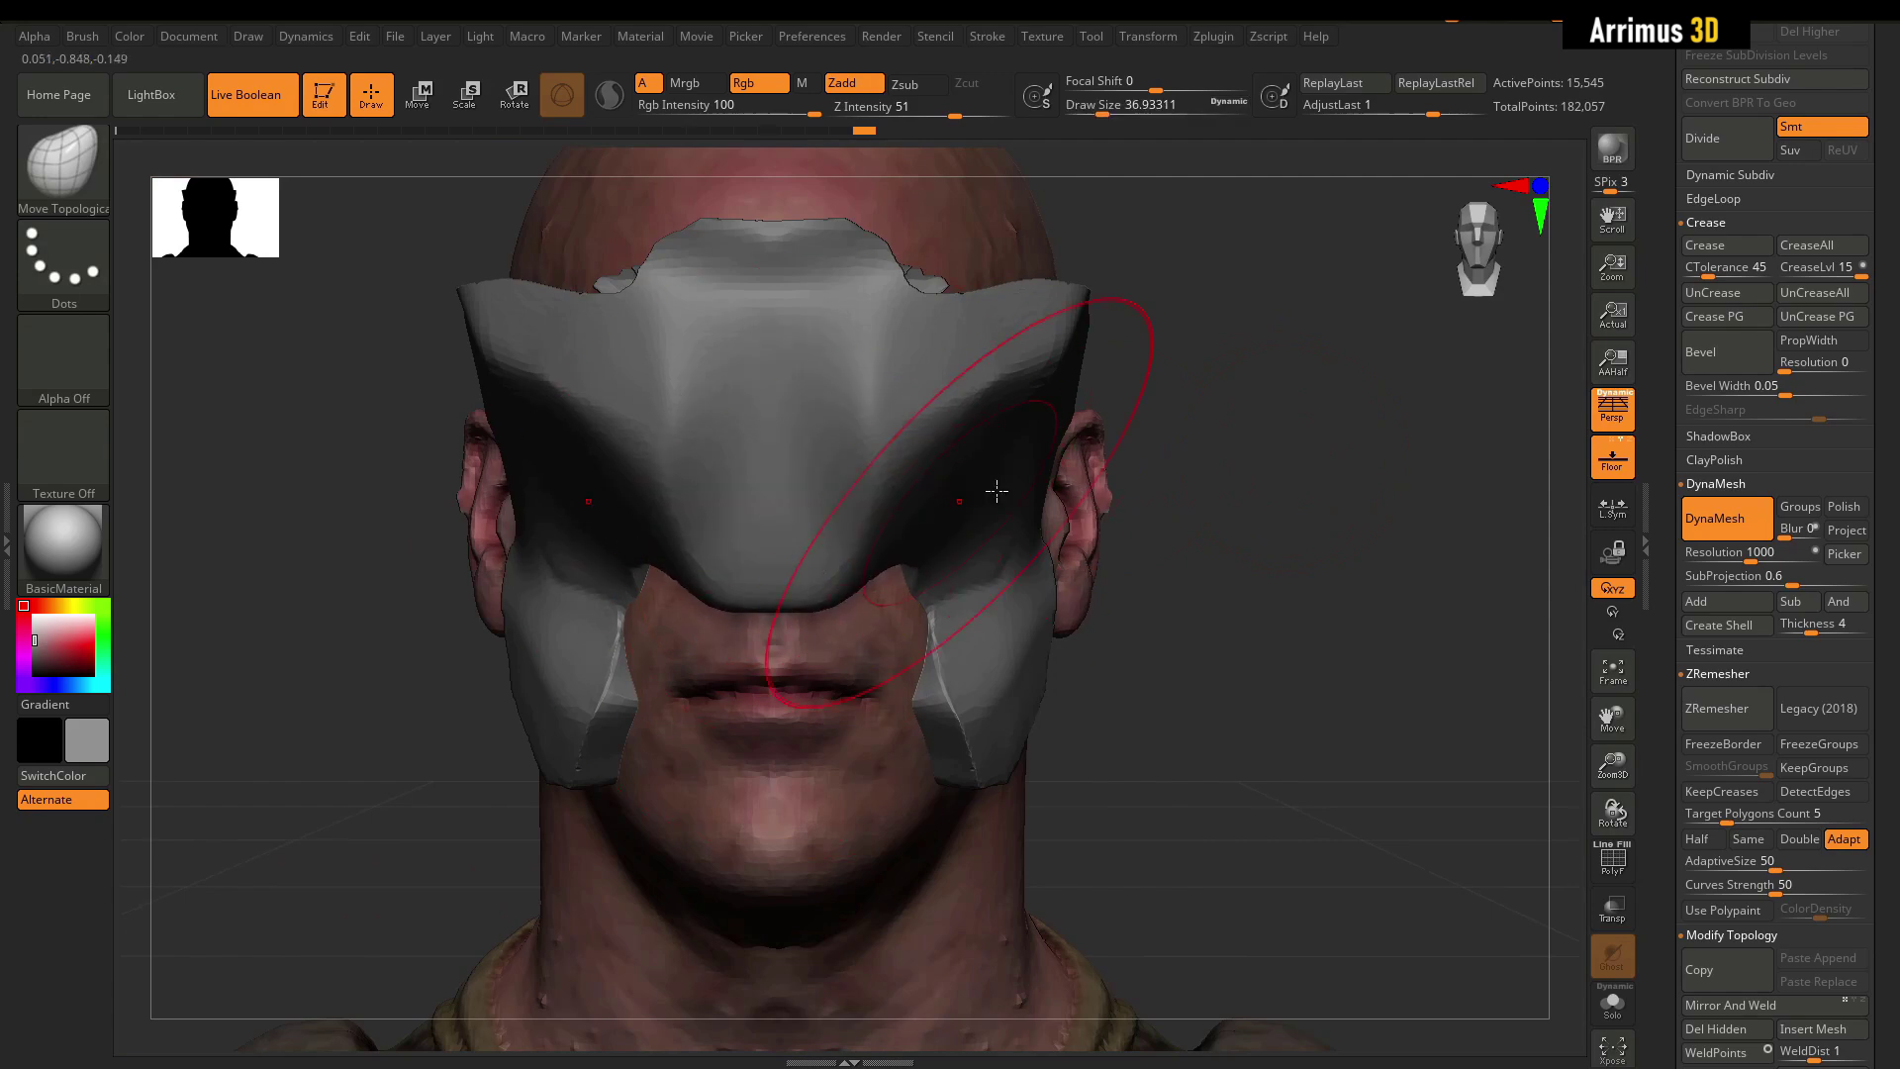
mouse_move(1148, 485)
left_mouse_down()
mouse_move(1274, 519)
mouse_move(1271, 489)
left_mouse_up()
key("shift+s")
mouse_move(1177, 661)
left_mouse_down("shift")
mouse_move(1196, 693)
mouse_move(792, 643)
mouse_move(552, 666)
mouse_move(458, 793)
mouse_move(592, 590)
left_mouse_up("shift")
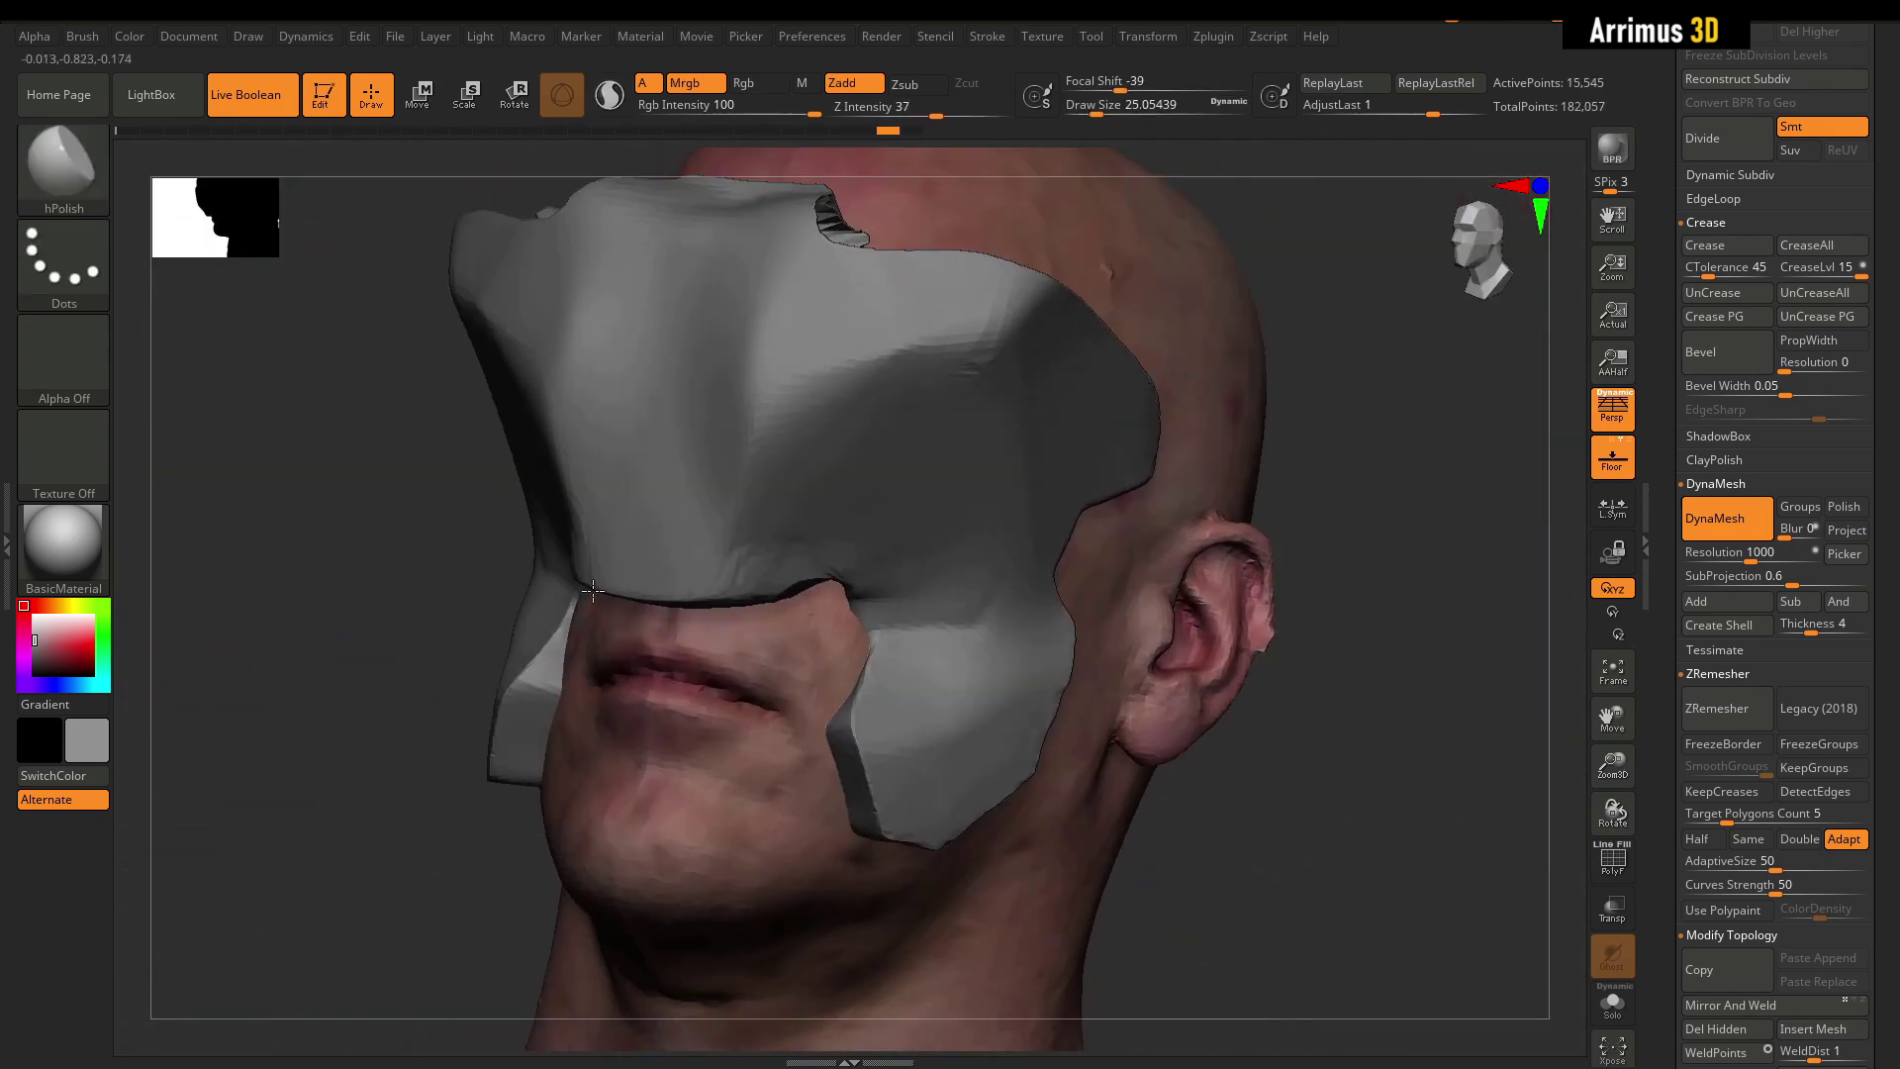
Isolate the face piece and thicken its thin outer brow areas with the Inflat brush at draw size about 35.
mouse_move(1316, 564)
left_mouse_down()
mouse_move(1357, 573)
mouse_move(1425, 752)
left_mouse_up()
left_click(1612, 1004)
left_click_drag(554, 752, 495, 633)
key("b")
key("i")
key("n")
key("s")
left_click_drag(475, 475, 514, 436)
mouse_move(633, 475)
left_mouse_down()
mouse_move(678, 486)
mouse_move(603, 436)
left_mouse_up()
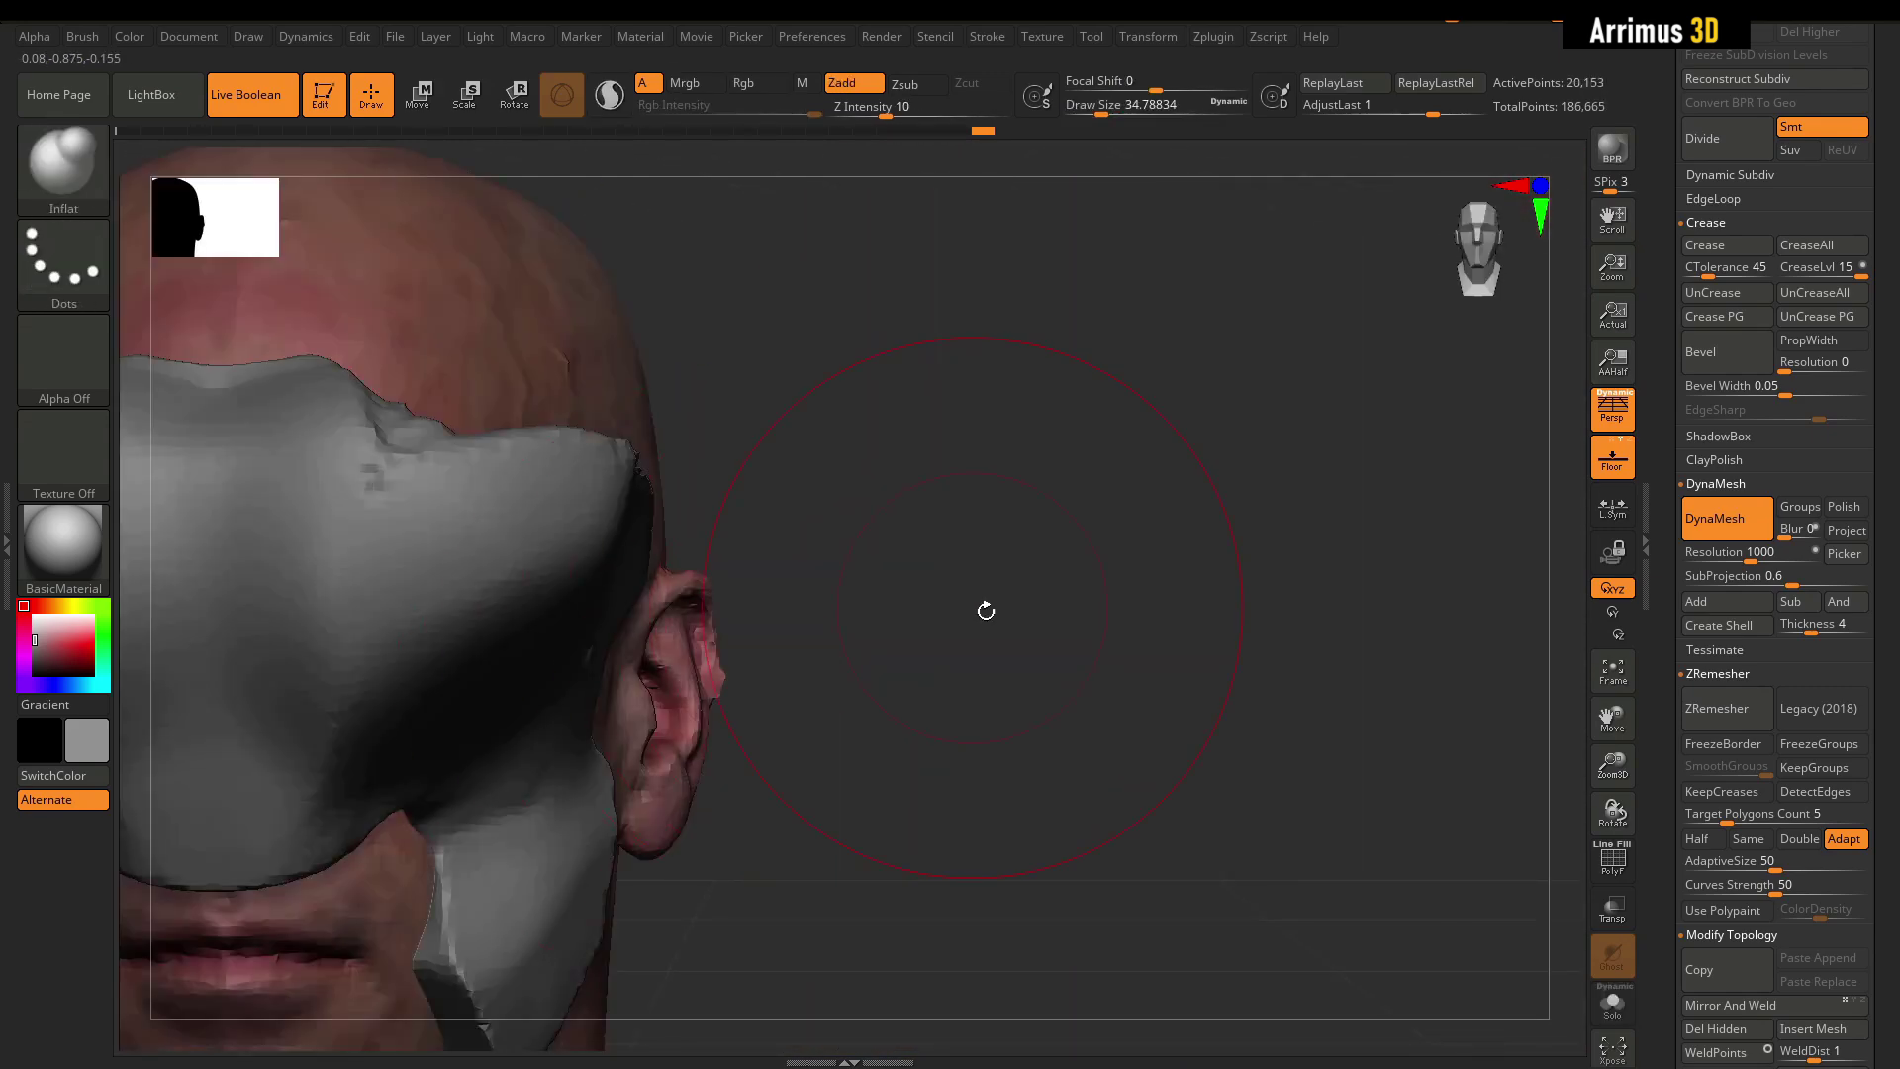
mouse_move(984, 606)
left_mouse_down()
mouse_move(1133, 454)
mouse_move(782, 401)
mouse_move(1018, 382)
mouse_move(848, 423)
mouse_move(700, 425)
mouse_move(774, 397)
mouse_move(1406, 437)
left_mouse_up()
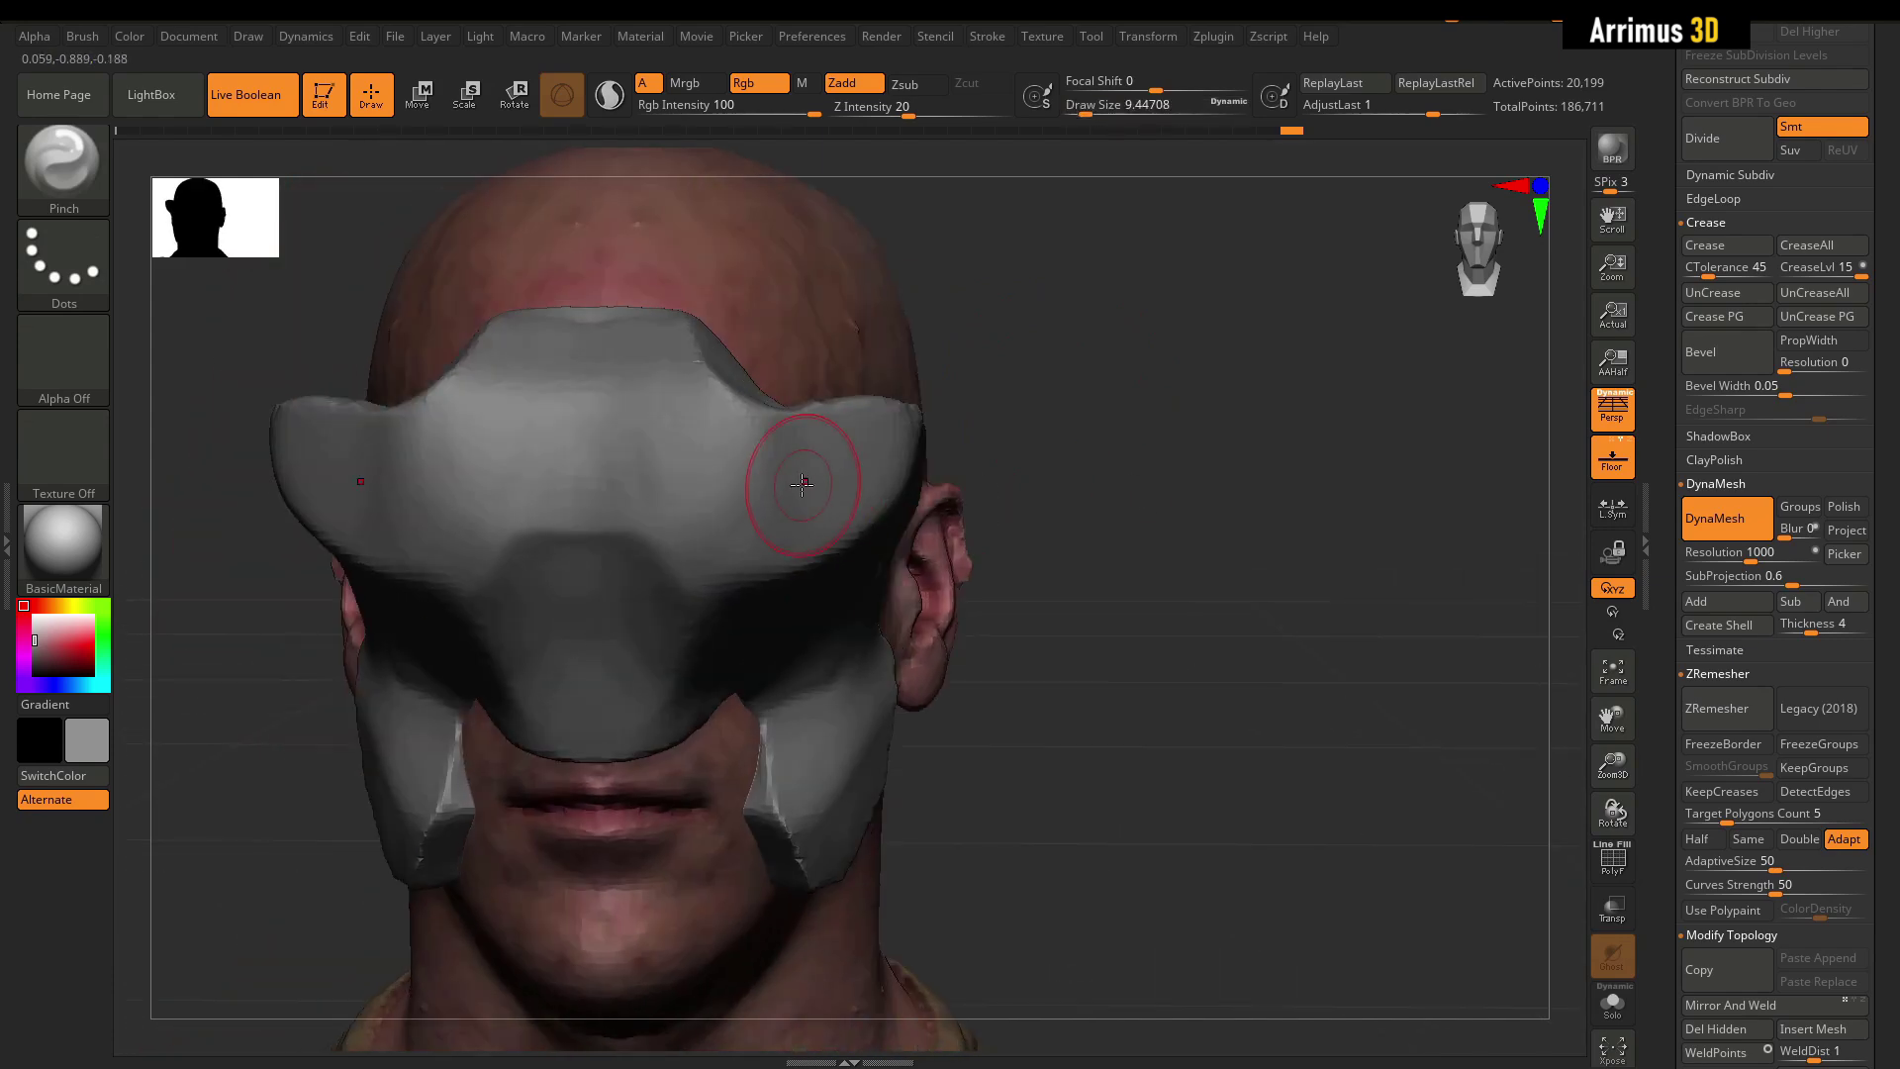
Reshape the visor's nose section with Move Topological into a rounded point above the mouth and smooth its lower edge.
mouse_move(1078, 475)
left_mouse_down()
mouse_move(1149, 471)
mouse_move(1093, 422)
left_mouse_up()
right_click_drag(1093, 423, 1090, 515)
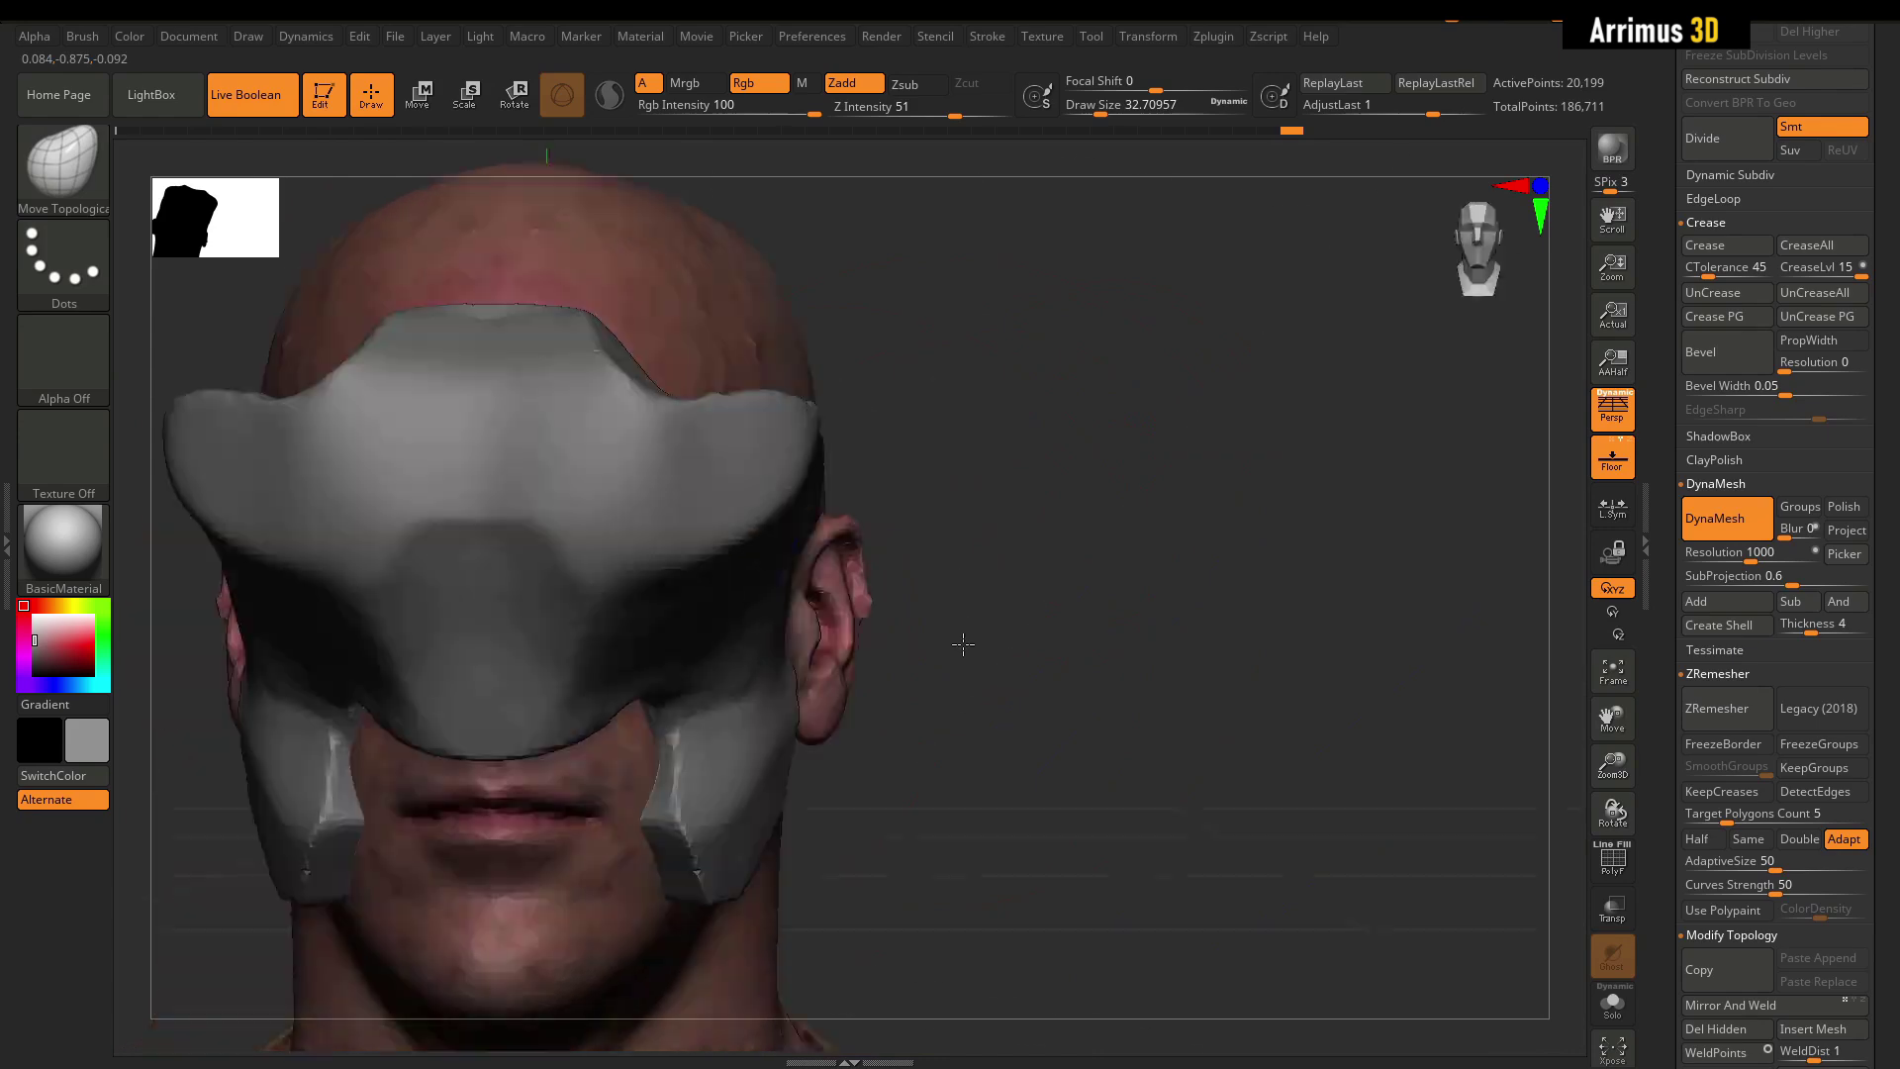
right_click_drag(971, 645, 825, 506, "ctrl")
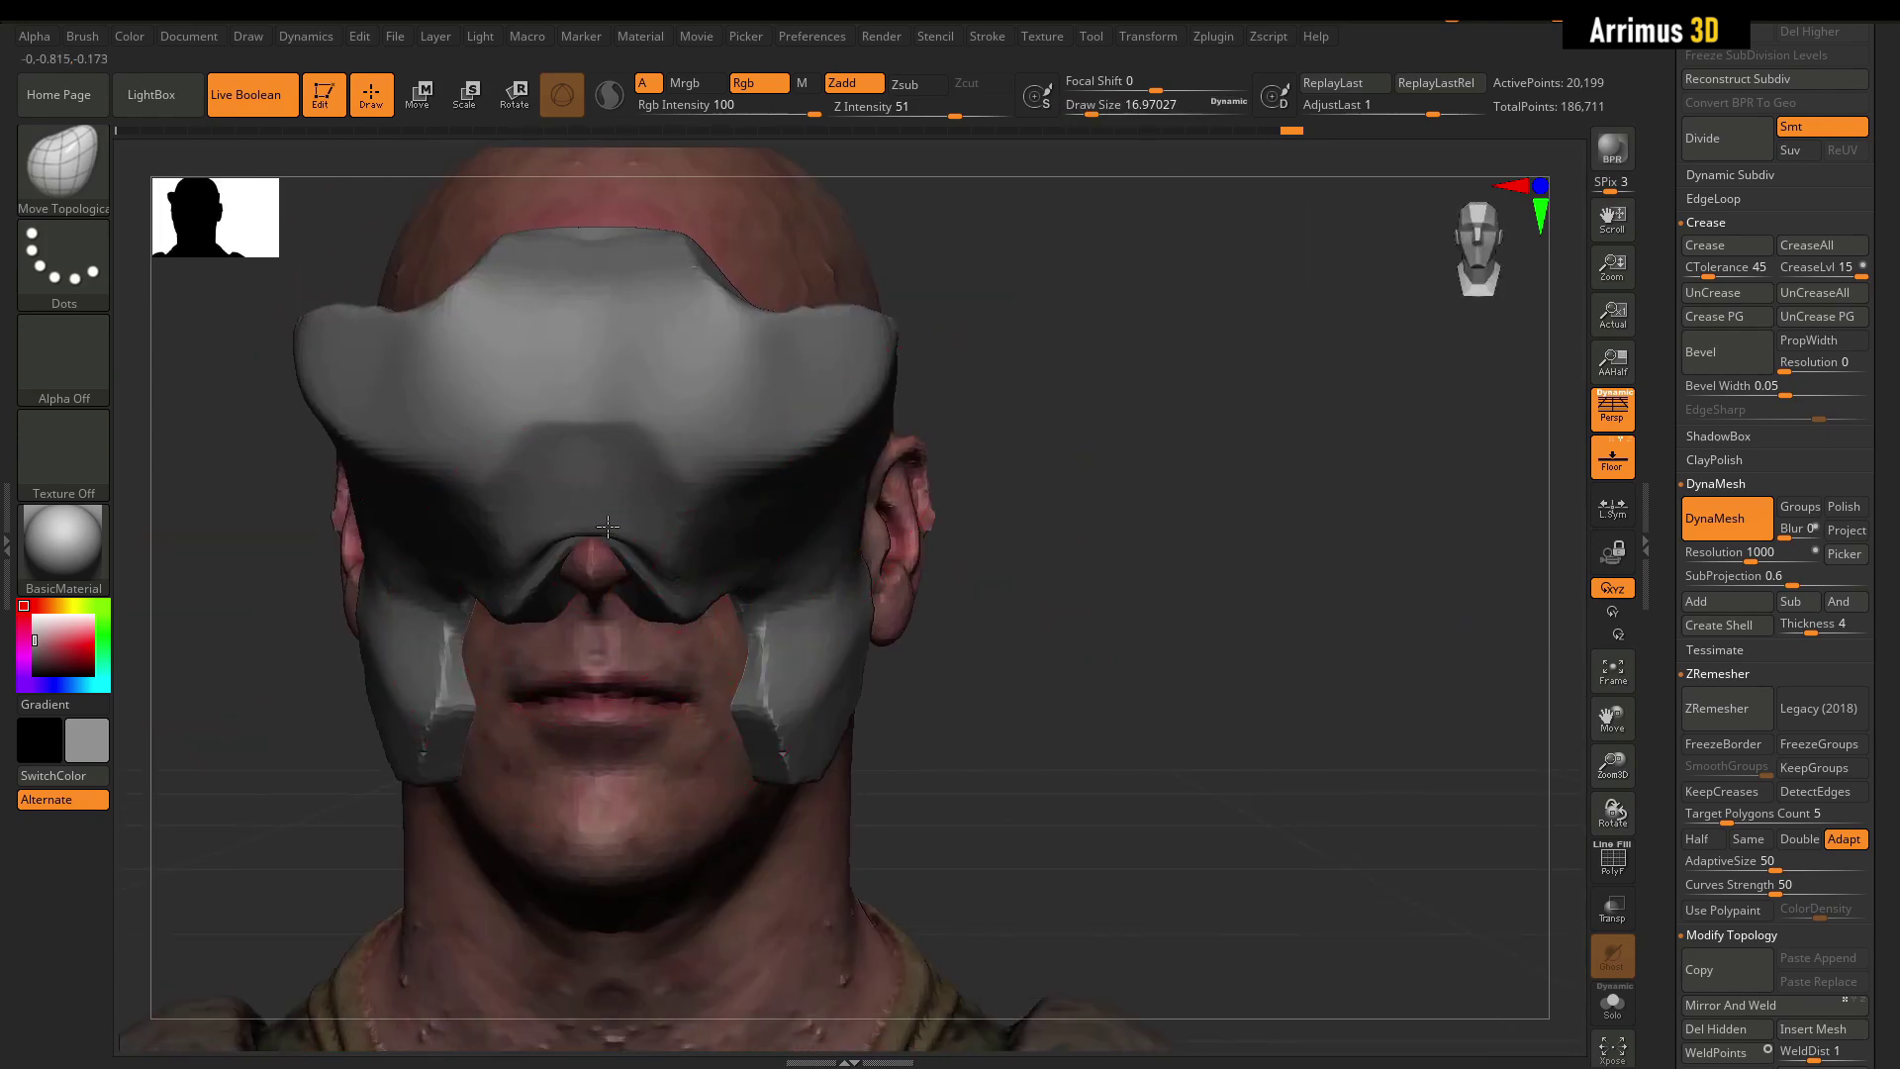
left_click_drag(1119, 574, 1118, 524)
mouse_move(683, 539)
left_mouse_down("shift")
mouse_move(713, 551)
mouse_move(678, 574)
left_mouse_up("shift")
left_click_drag(1168, 540, 1089, 525)
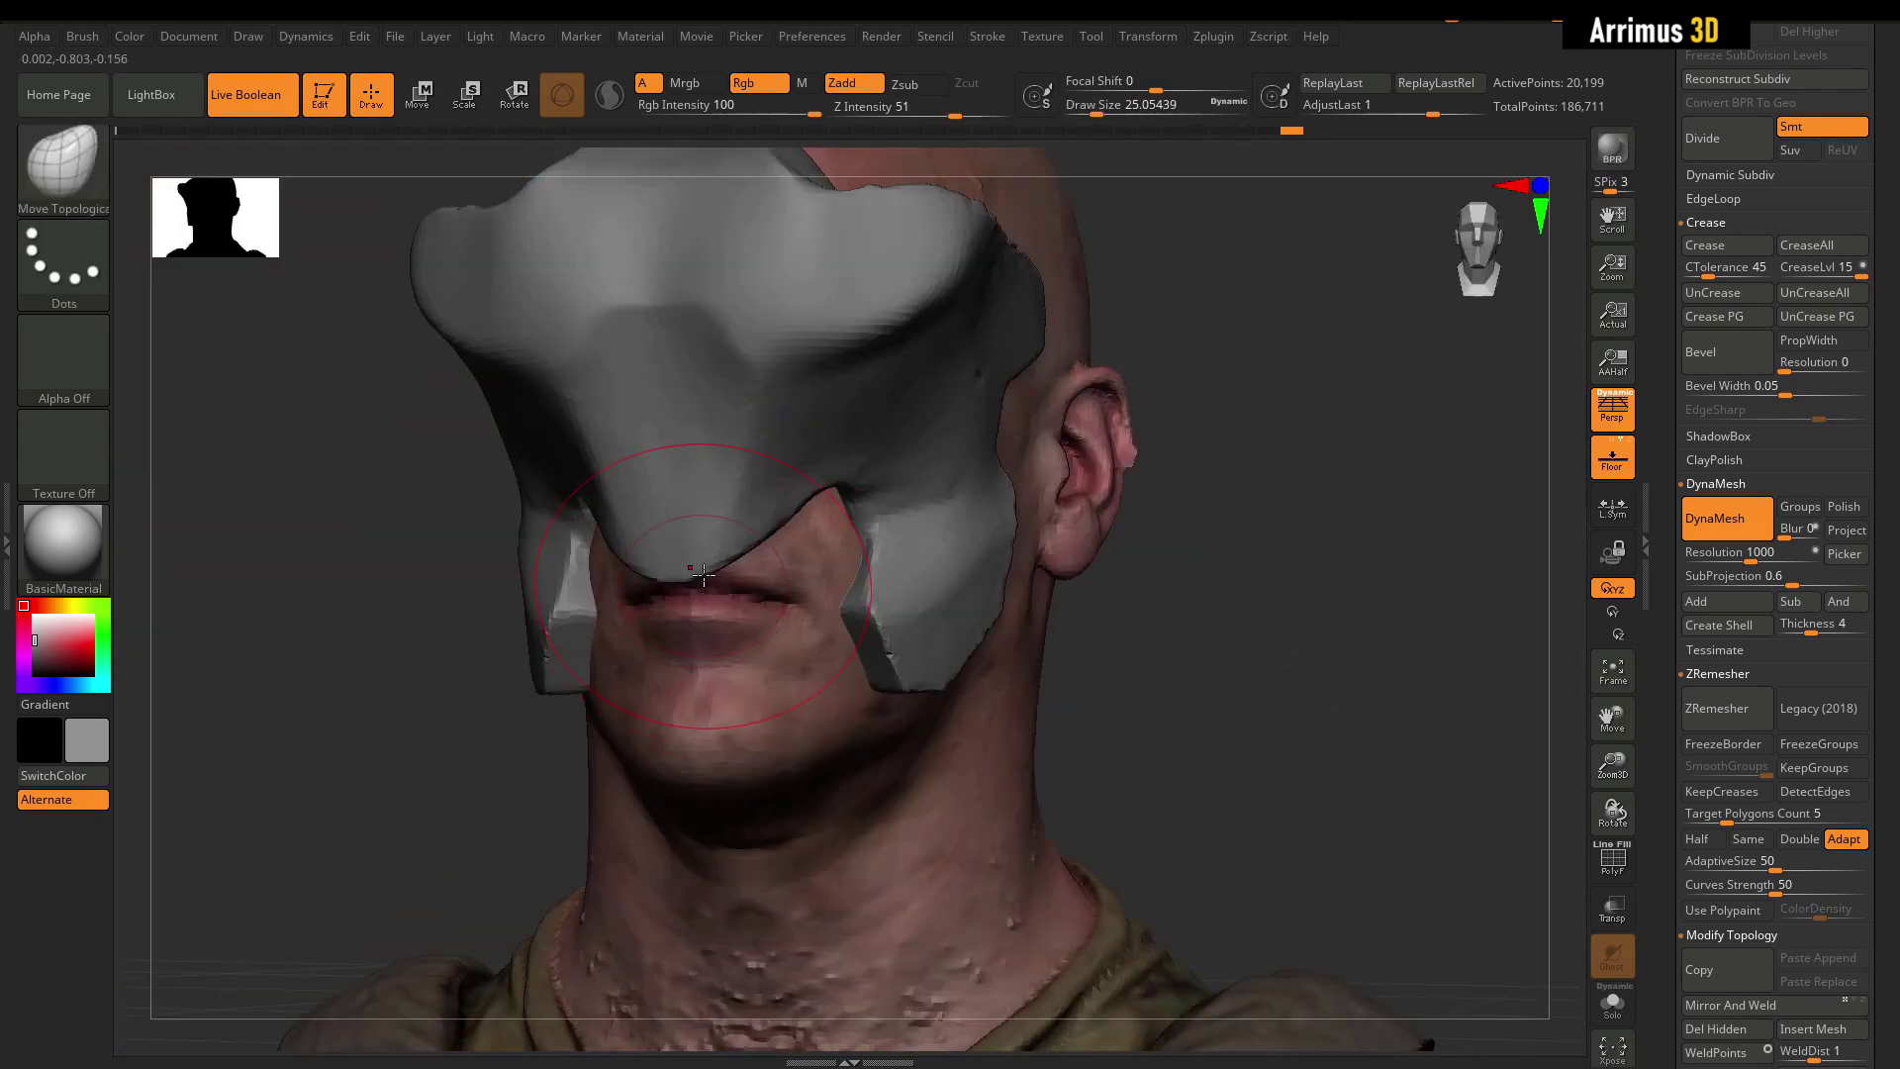
Undo the strokes that extended the visor's nose section down over the mouth and chin.
right_click_drag(1143, 622, 1336, 624)
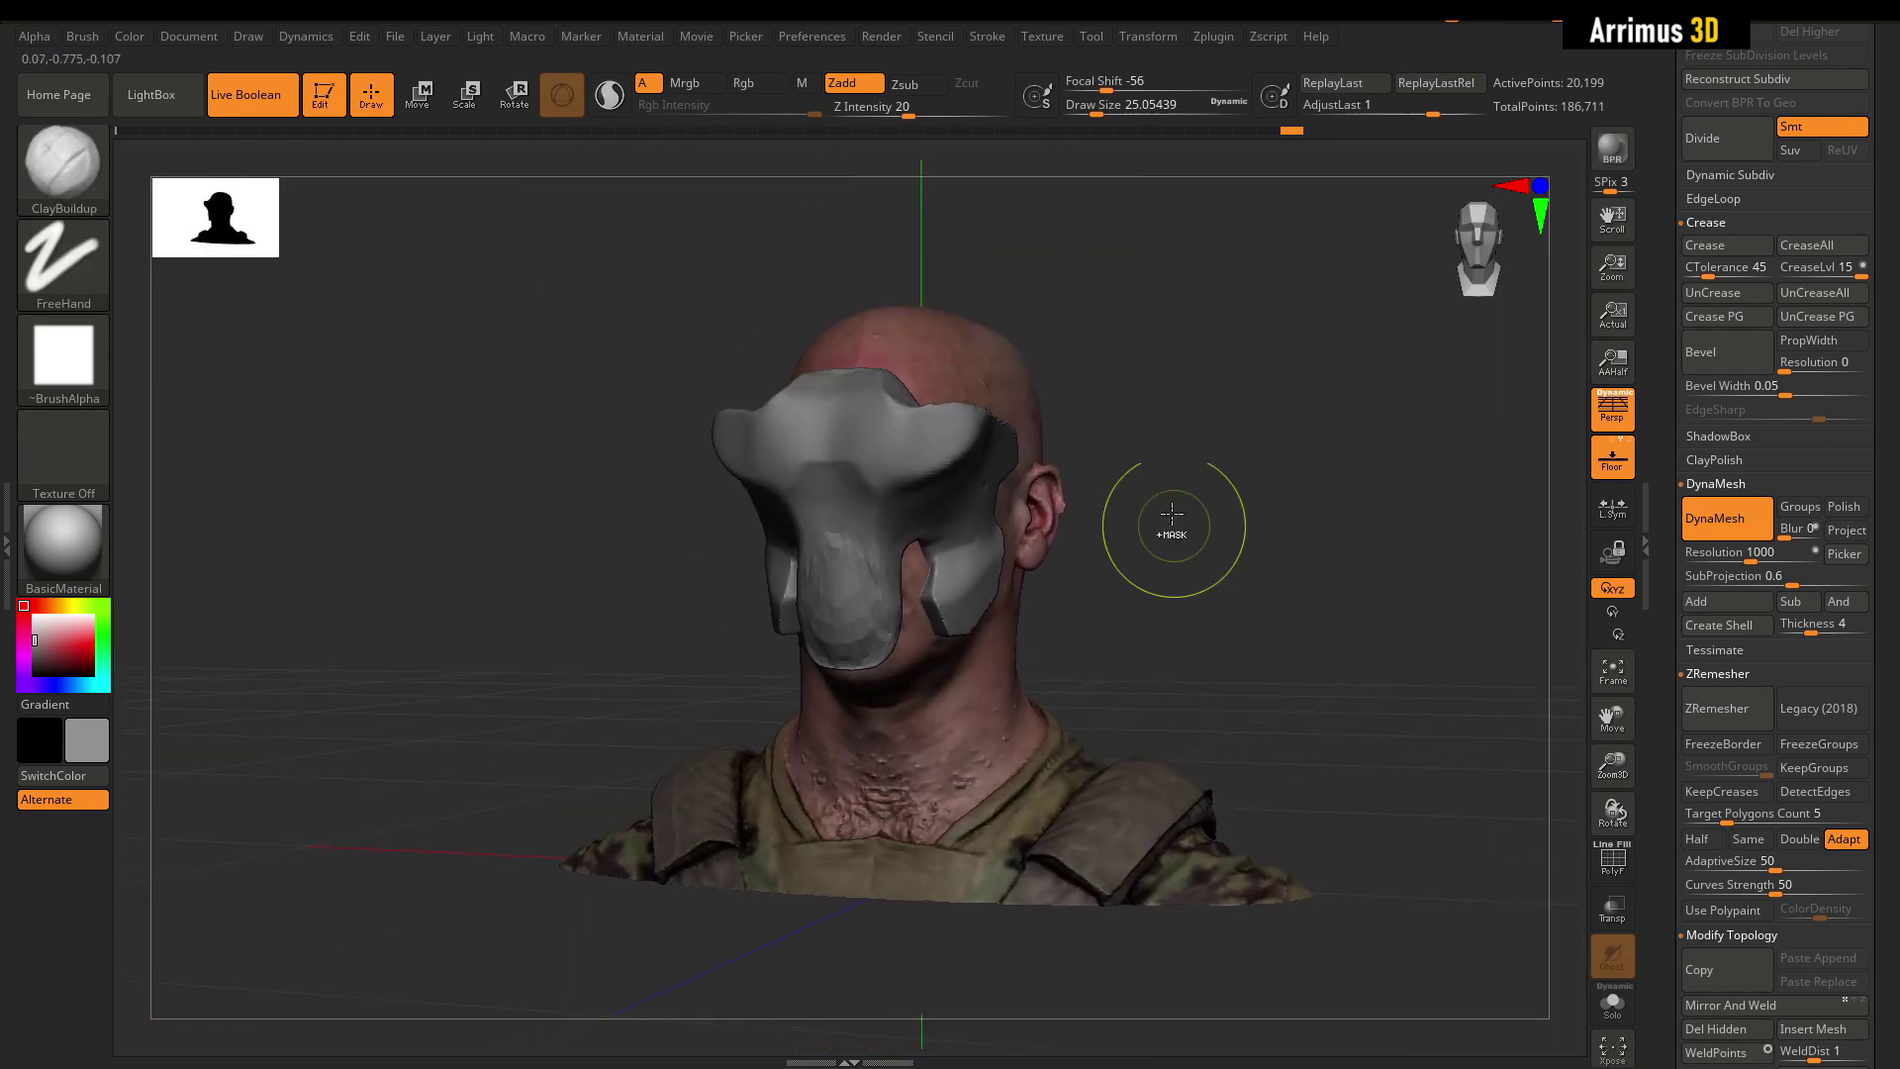
key("ctrl+z")
key("ctrl+z")
key("ctrl+z")
key("ctrl+z")
Polish the front and side planes of the isolated face piece with hPolish at draw size about 17.
right_click_drag(1064, 455, 1089, 594, "ctrl")
mouse_move(1089, 594)
right_mouse_down()
mouse_move(1128, 602)
mouse_move(1196, 492)
mouse_move(1068, 485)
right_mouse_up()
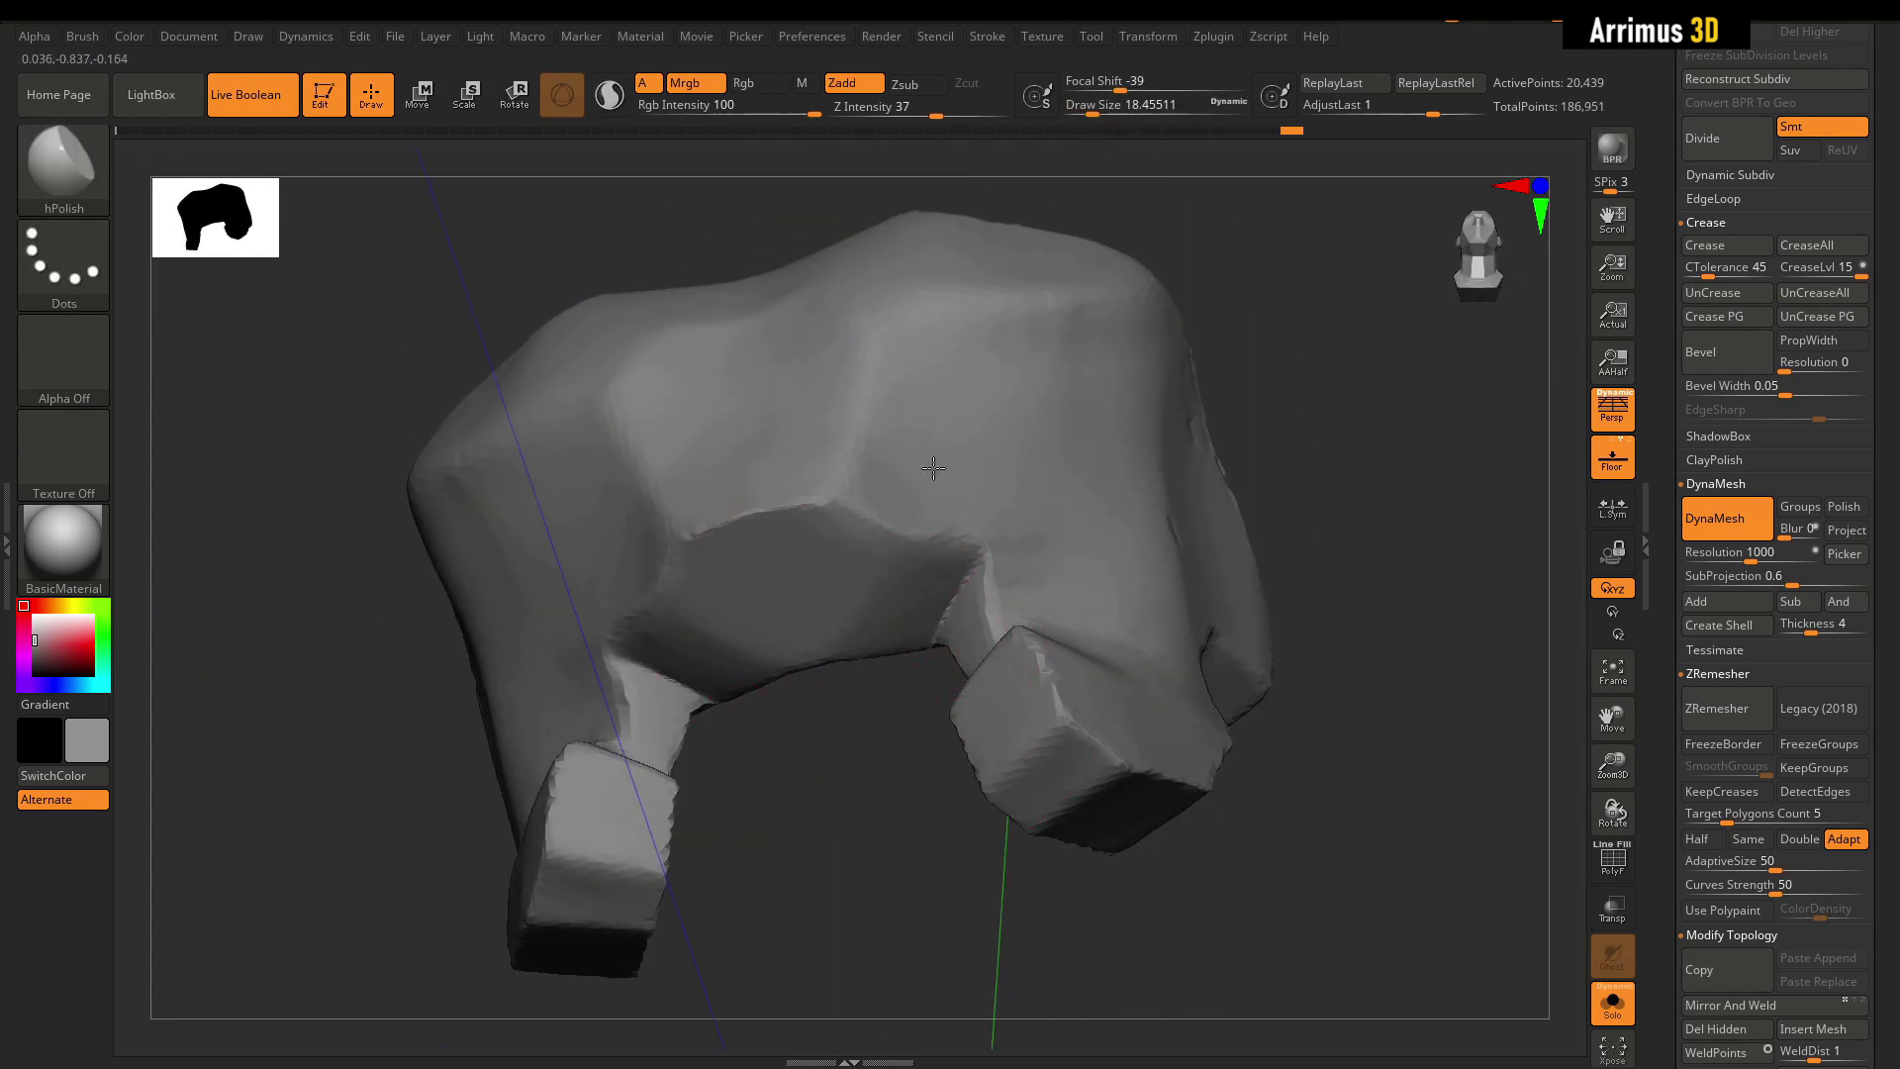
right_click_drag(934, 468, 761, 402)
mouse_move(1298, 626)
right_mouse_down()
mouse_move(1160, 612)
mouse_move(1221, 637)
mouse_move(1173, 625)
mouse_move(984, 479)
right_mouse_up()
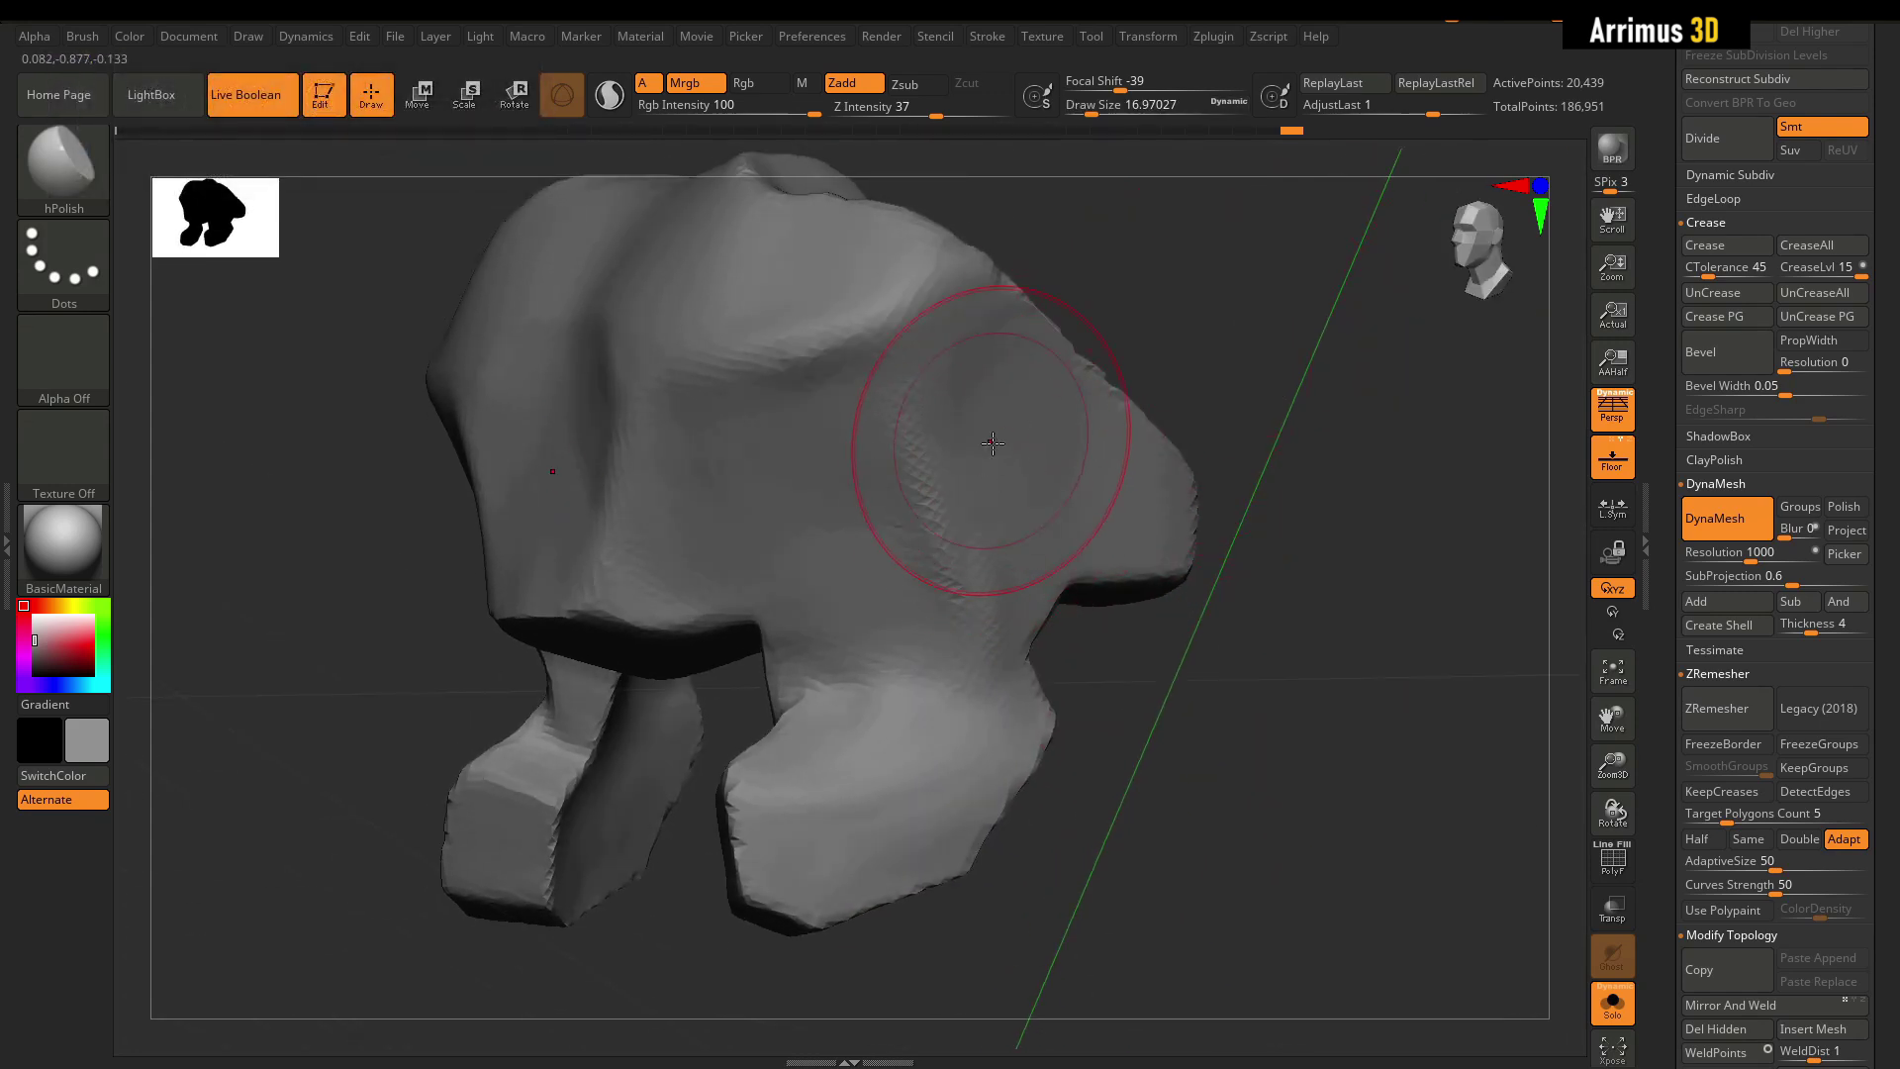
Duplicate the visor subtool and ZRemesh it with DynaMesh off and a target polygon count of 1.
mouse_move(915, 548)
right_mouse_down()
mouse_move(1179, 615)
mouse_move(1302, 428)
mouse_move(1230, 501)
mouse_move(1243, 492)
right_mouse_up()
key("shift+f")
key("shift+f")
key("ctrl+shift+d")
key("shift+f")
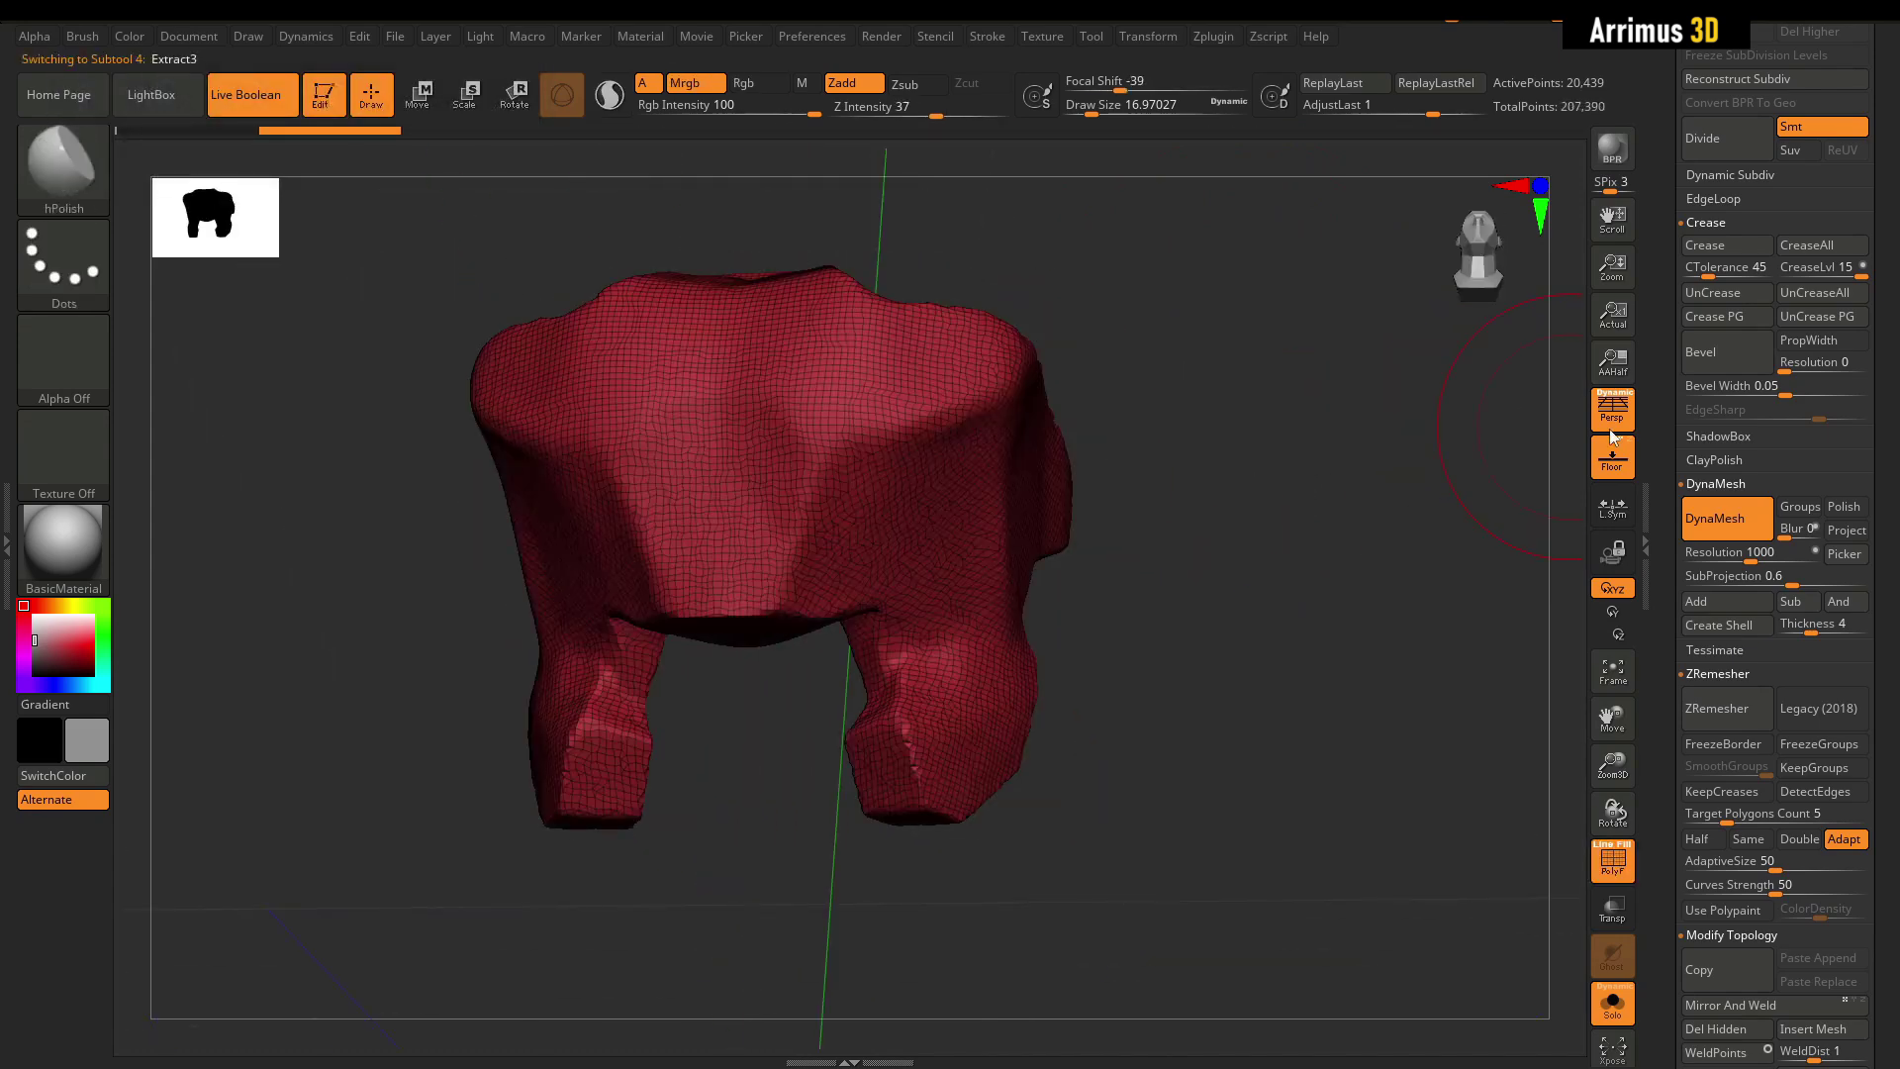
scroll(1866, 485, "up", 10)
scroll(1727, 495, "down", 10)
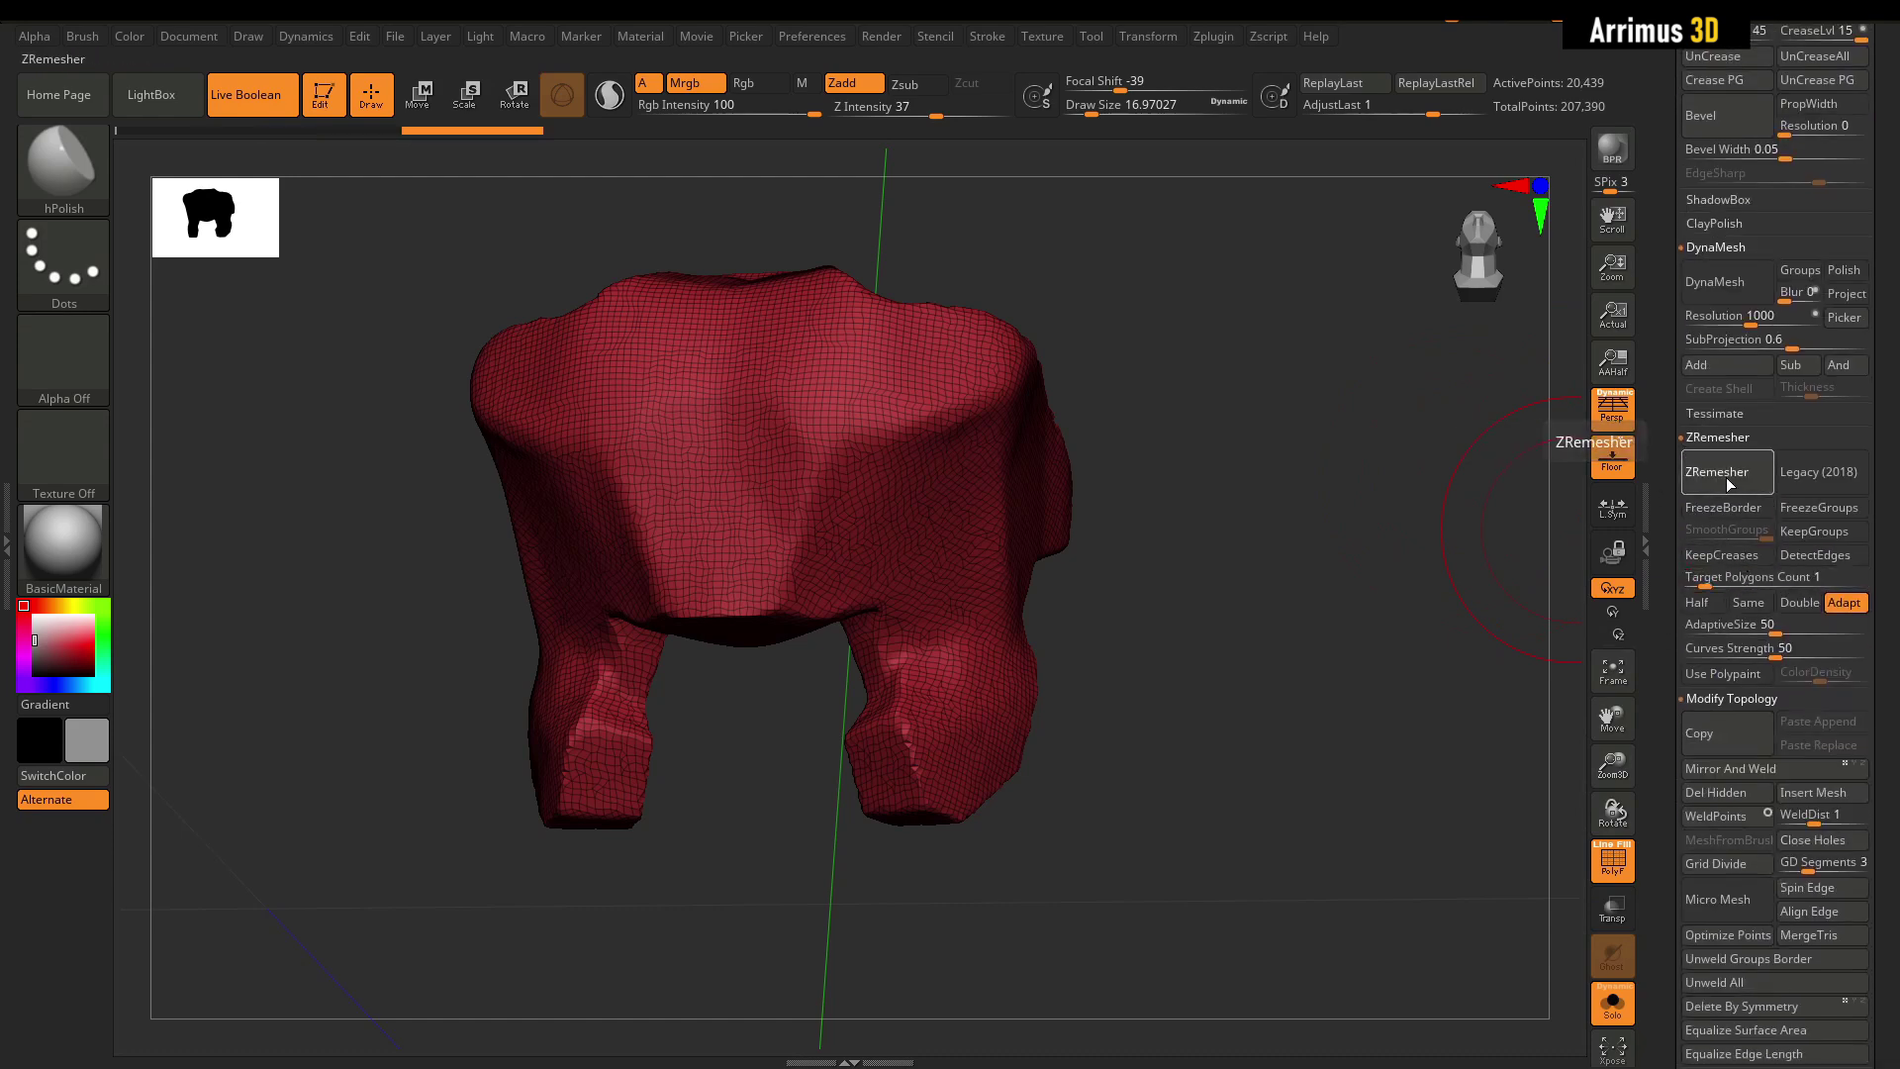
mouse_move(1205, 497)
right_mouse_down()
mouse_move(1263, 512)
mouse_move(1234, 555)
mouse_move(1273, 505)
mouse_move(1336, 750)
right_mouse_up()
key("shift+f")
key("shift+f")
With ZModeler at draw size about 5, mark a curved patch of polygons for each eye opening on the visor's front.
key("b")
key("z")
key("m")
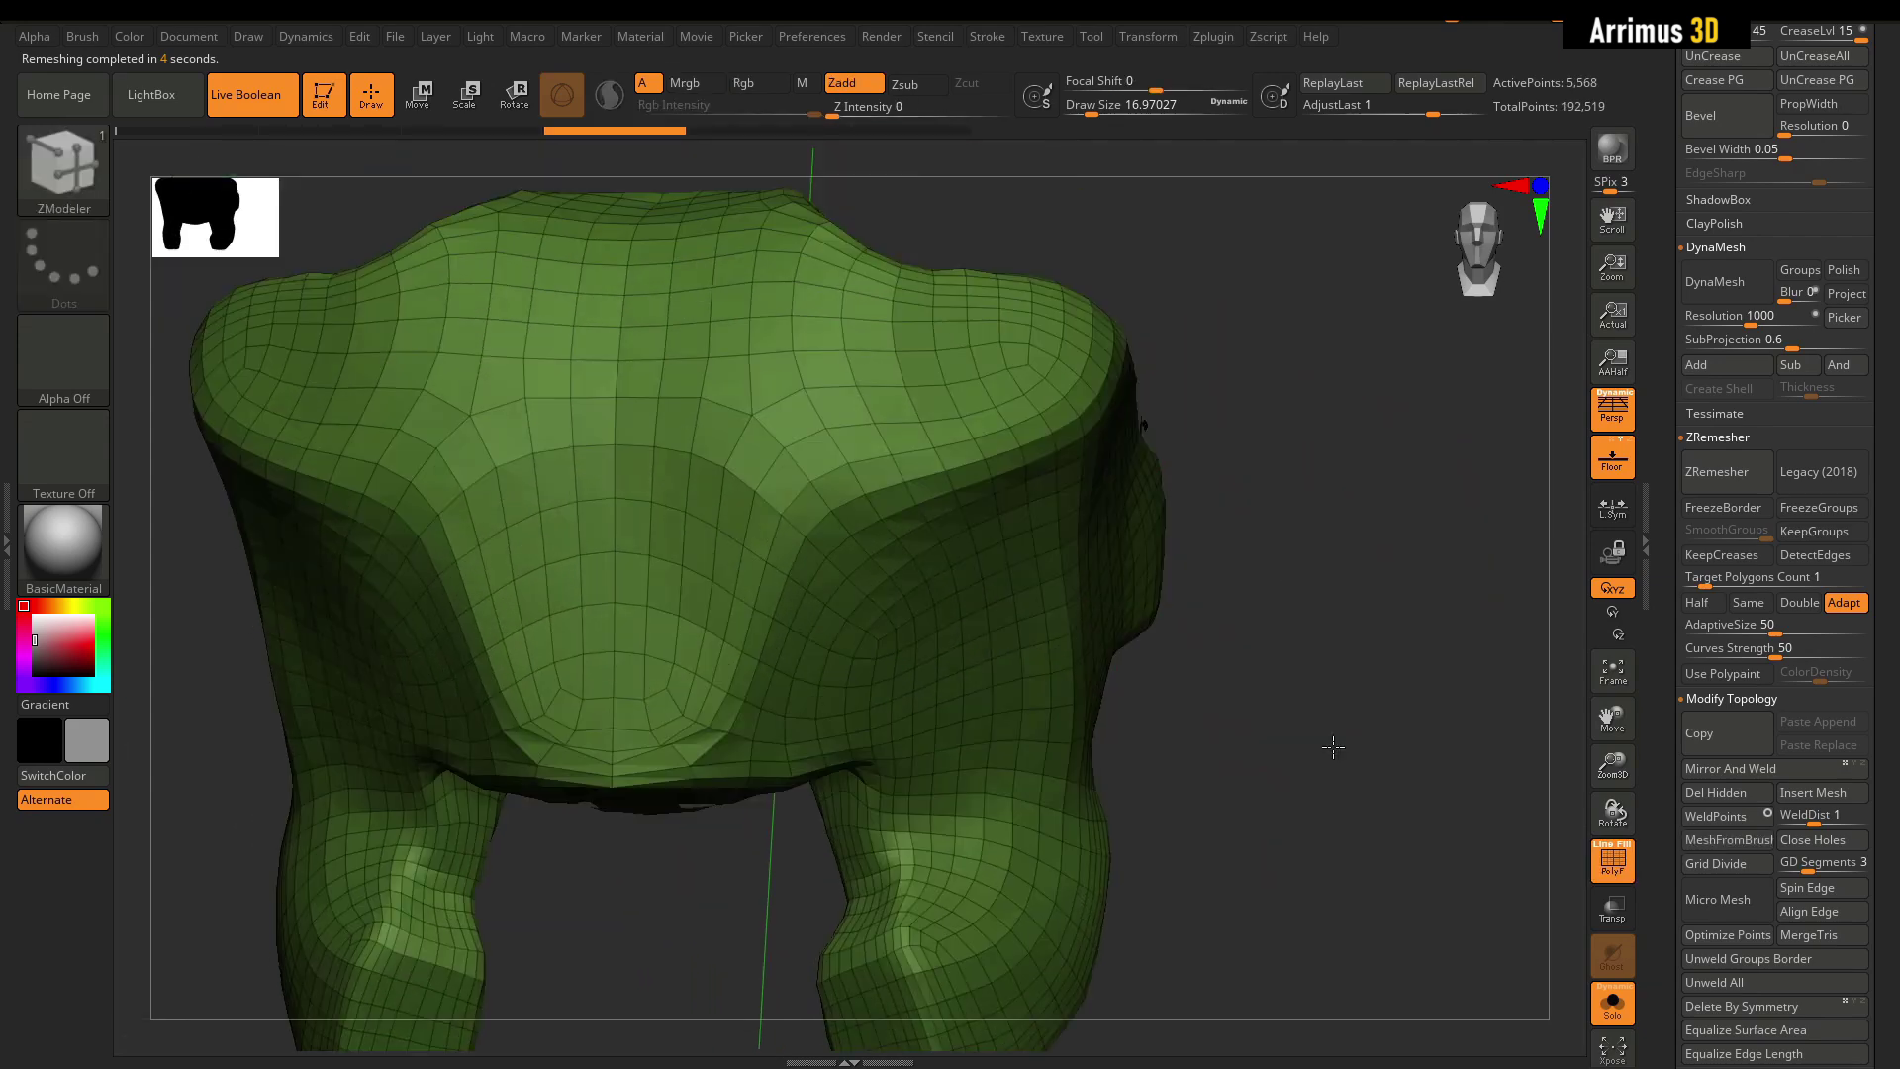
mouse_move(1073, 221)
right_mouse_down("alt")
mouse_move(1179, 369)
mouse_move(1088, 495)
right_mouse_up("alt")
key("s")
left_click_drag(751, 581, 737, 577)
left_click_drag(787, 614, 724, 553, "alt")
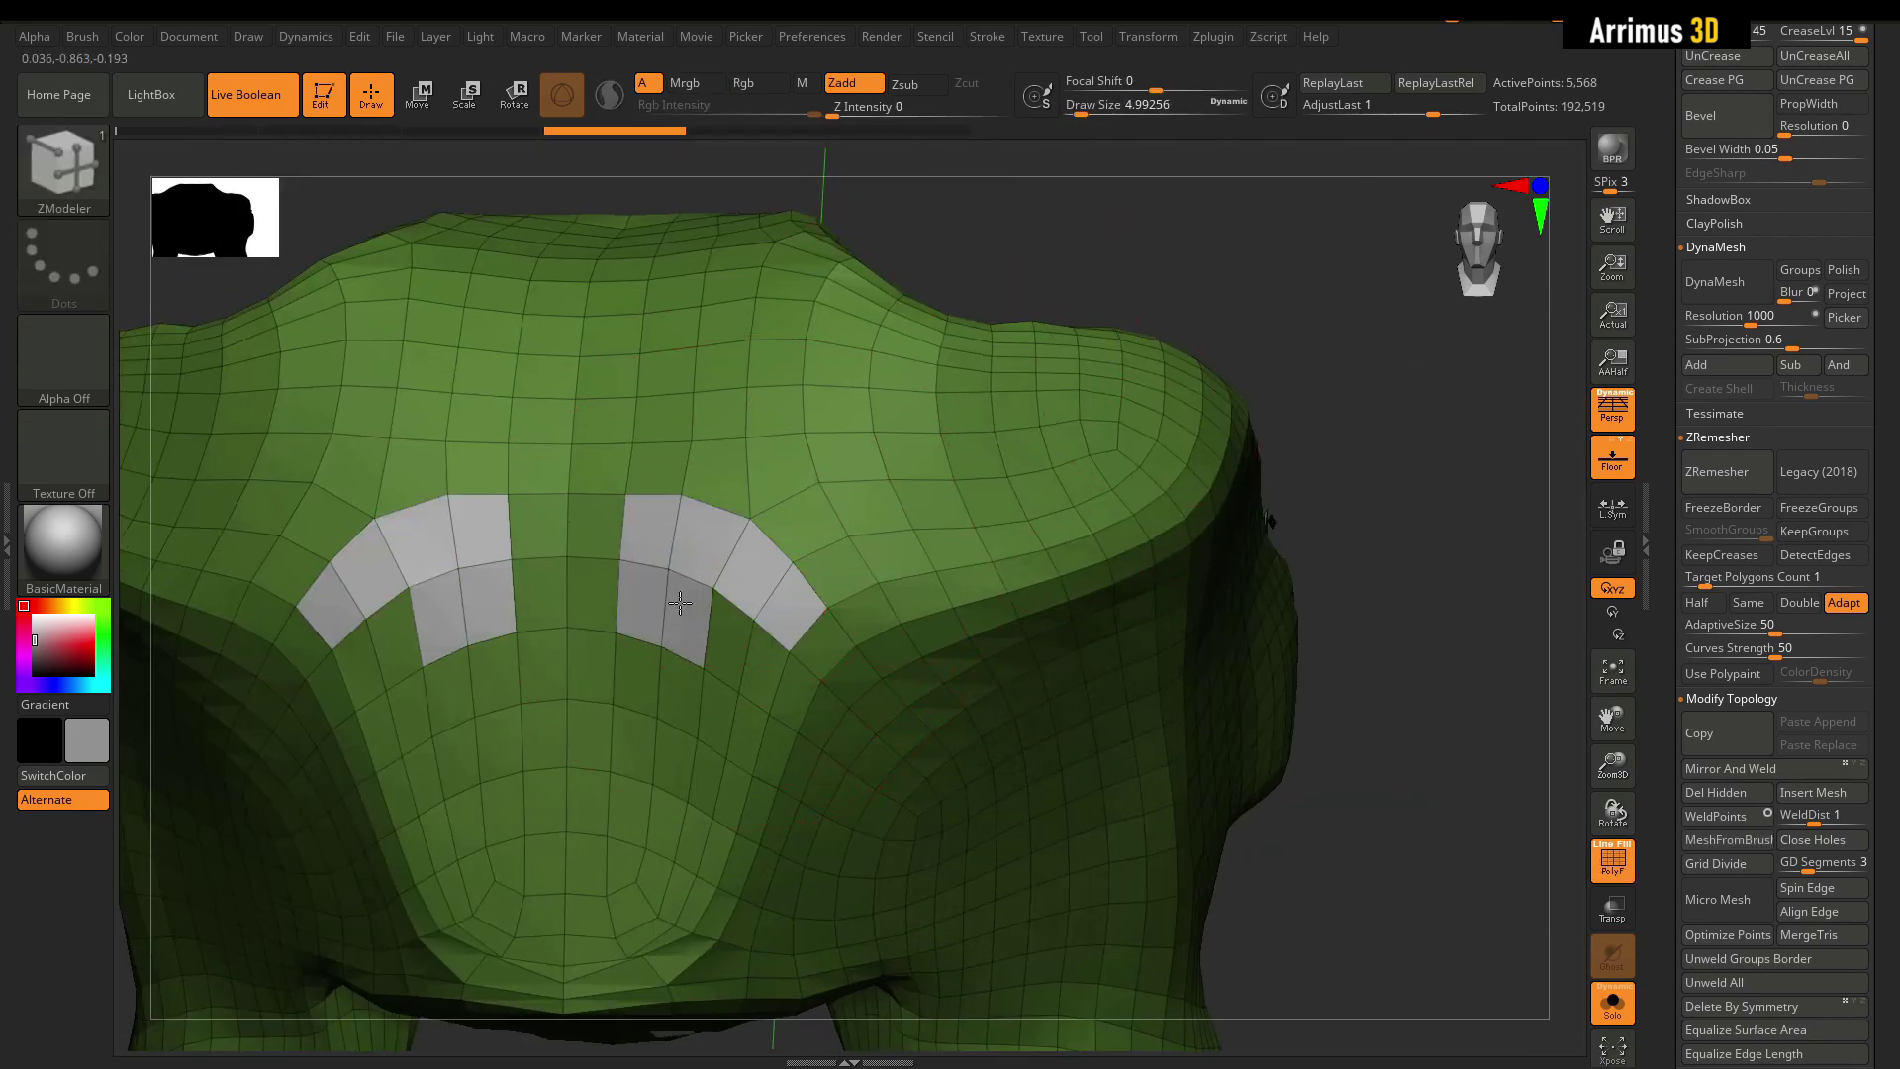
Inset the marked eye patches twice as polygroup islands to give them a narrow double border.
right_click_drag(783, 568, 742, 619, "ctrl")
key("space")
left_click(638, 313)
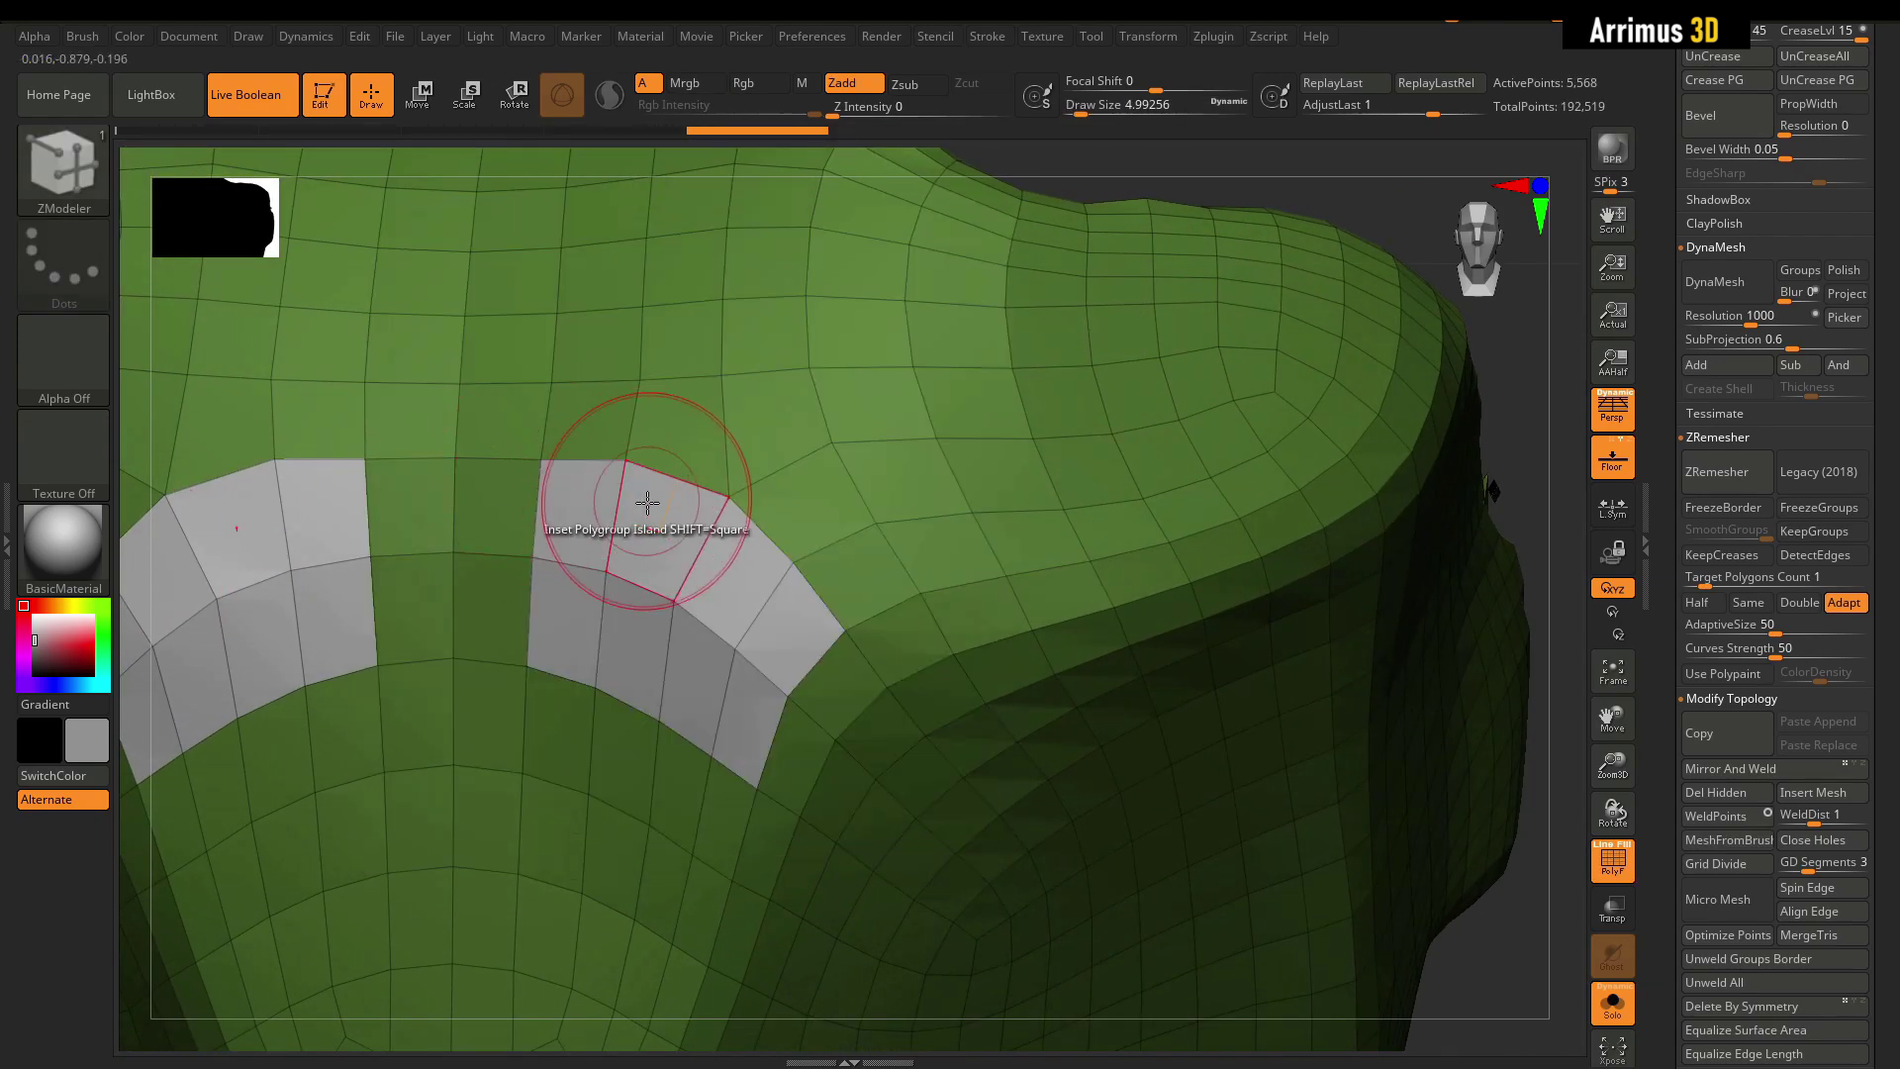
left_click_drag(645, 502, 681, 440)
right_click_drag(698, 401, 756, 554, "ctrl")
right_click_drag(683, 460, 701, 545, "ctrl")
left_click_drag(691, 543, 697, 517)
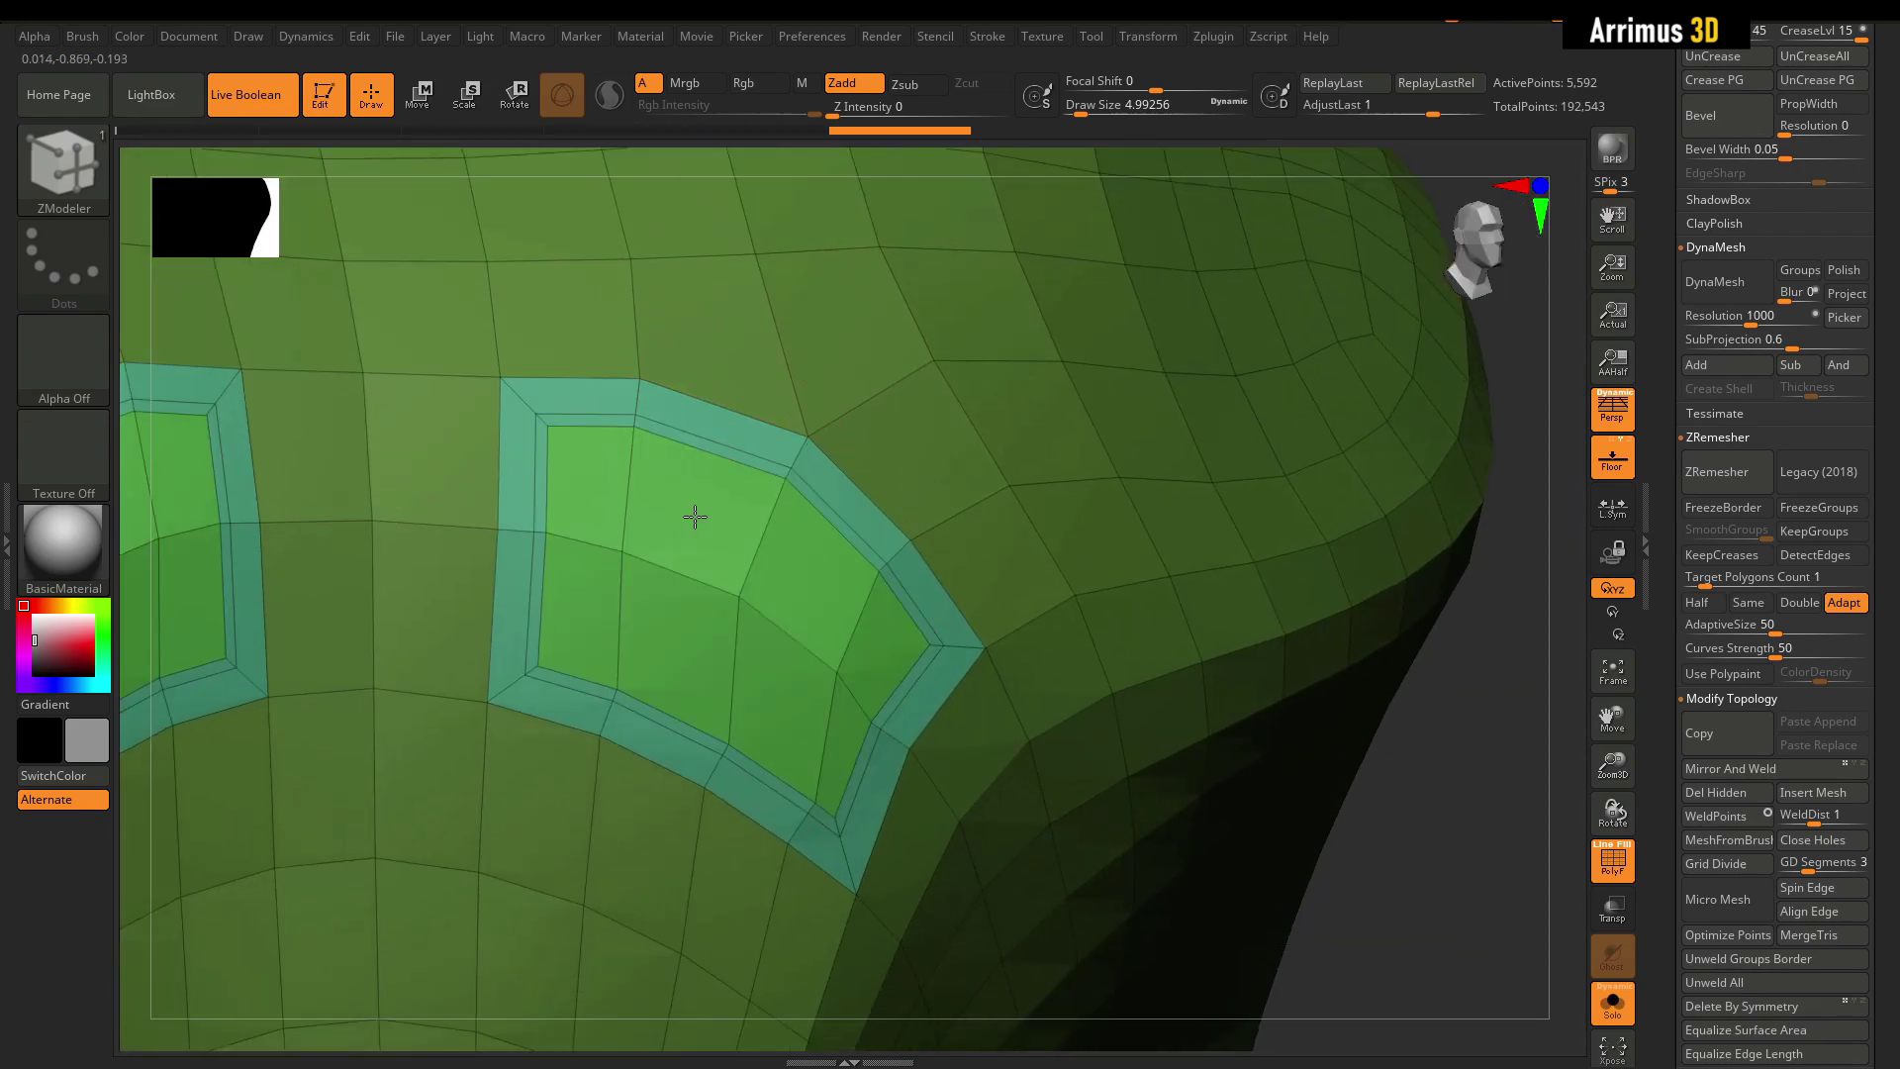
Transpose the inner eye polygroup islands inward to form recessed eye sockets and adjust their position.
key("space")
left_click(839, 375)
left_click(699, 514)
right_click_drag(705, 509, 723, 396)
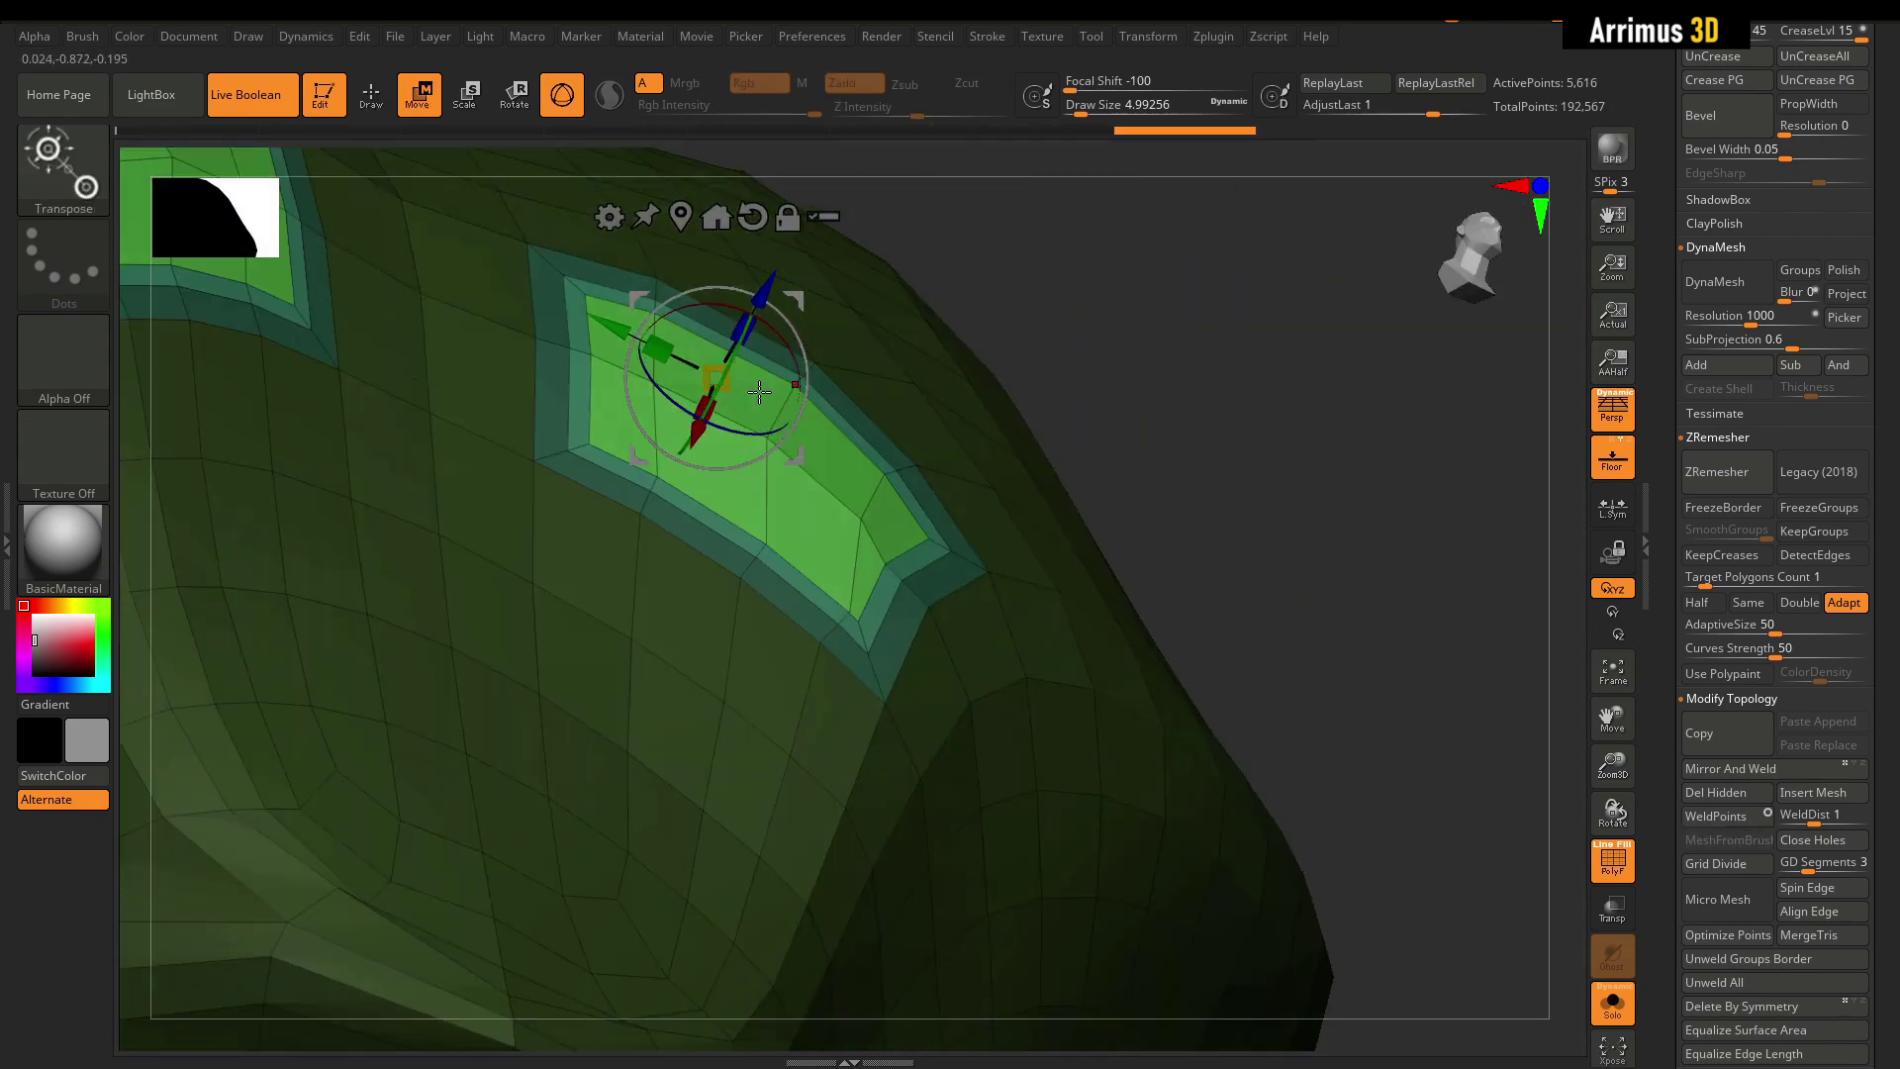
left_click_drag(731, 308, 746, 361)
right_click_drag(1247, 396, 975, 425)
mouse_move(665, 416)
left_mouse_down()
mouse_move(650, 383)
mouse_move(606, 367)
left_mouse_up()
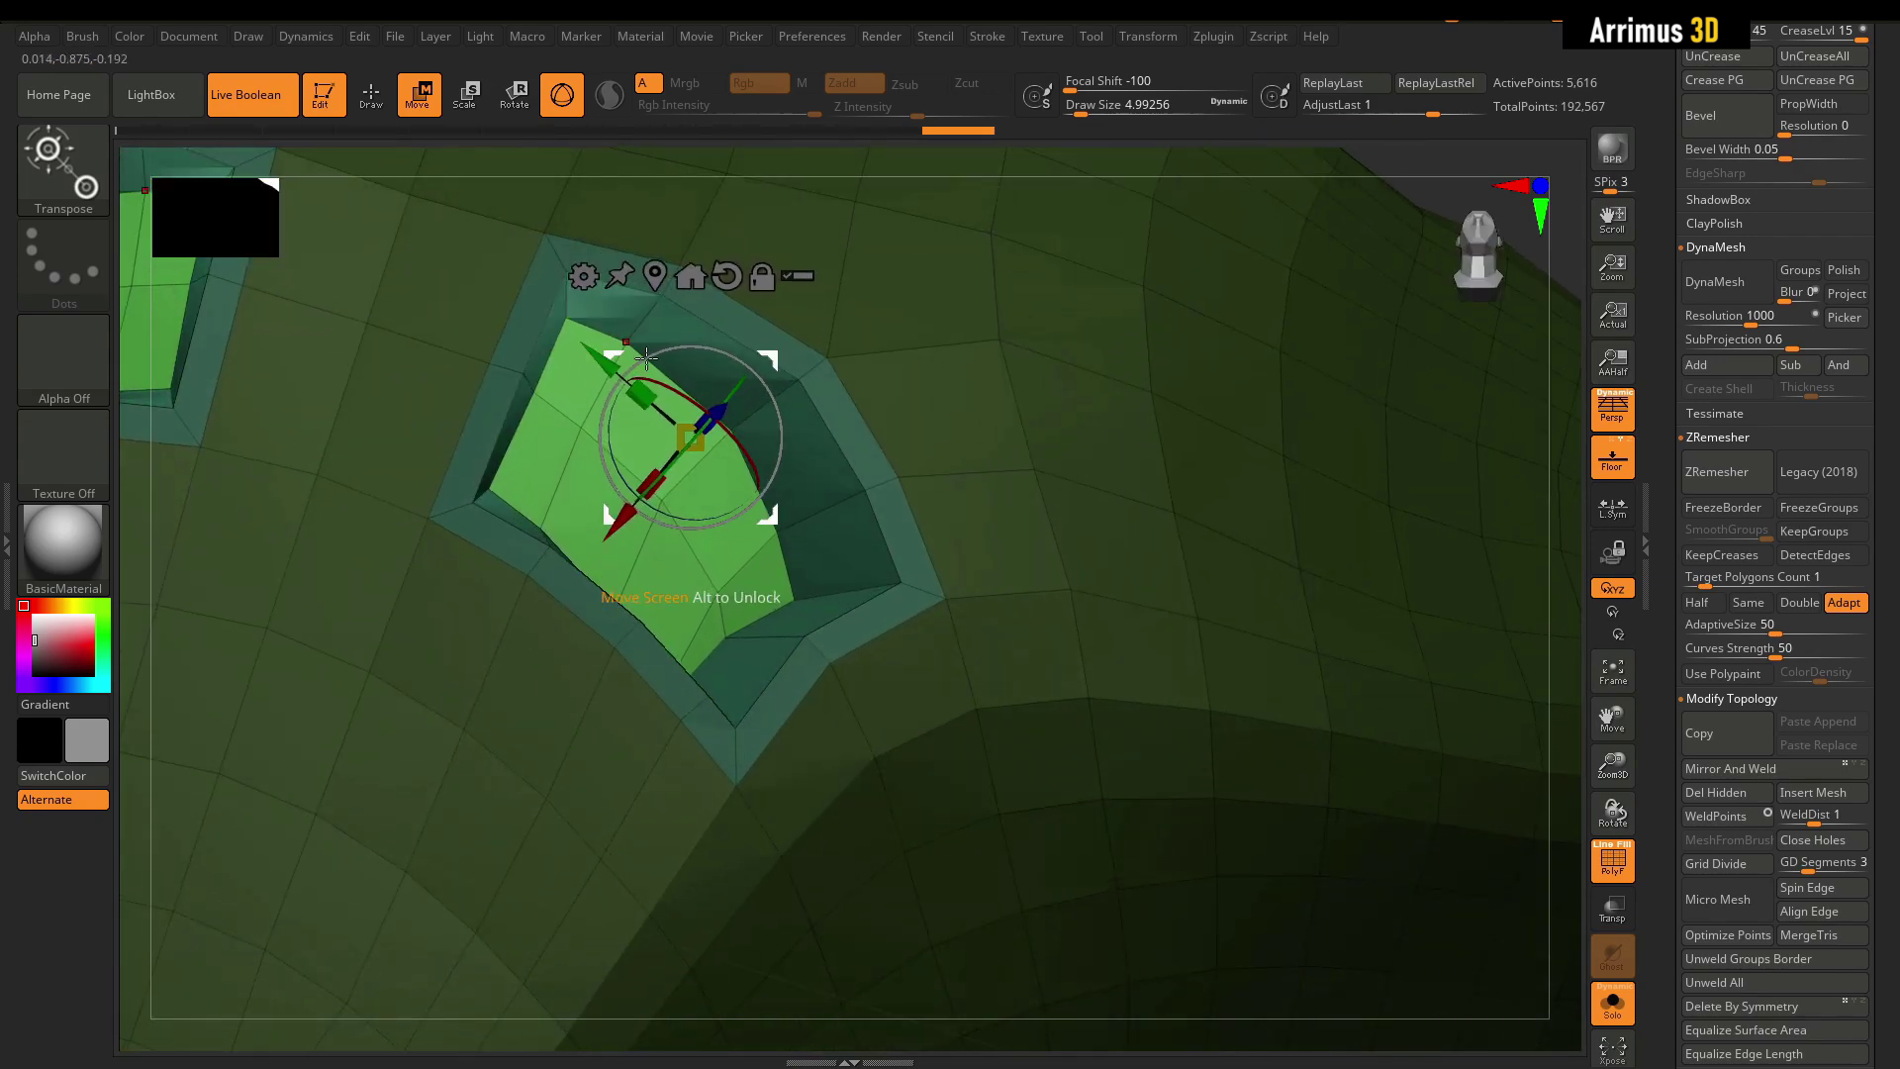
key("q")
Mark a polygon patch at the outer end of each brow and reshape it by moving and scaling it with Transpose.
mouse_move(818, 373)
right_mouse_down("ctrl")
mouse_move(874, 352)
mouse_move(1372, 543)
mouse_move(1280, 373)
mouse_move(1327, 475)
mouse_move(1286, 403)
mouse_move(1267, 426)
mouse_move(1372, 543)
right_mouse_up("ctrl")
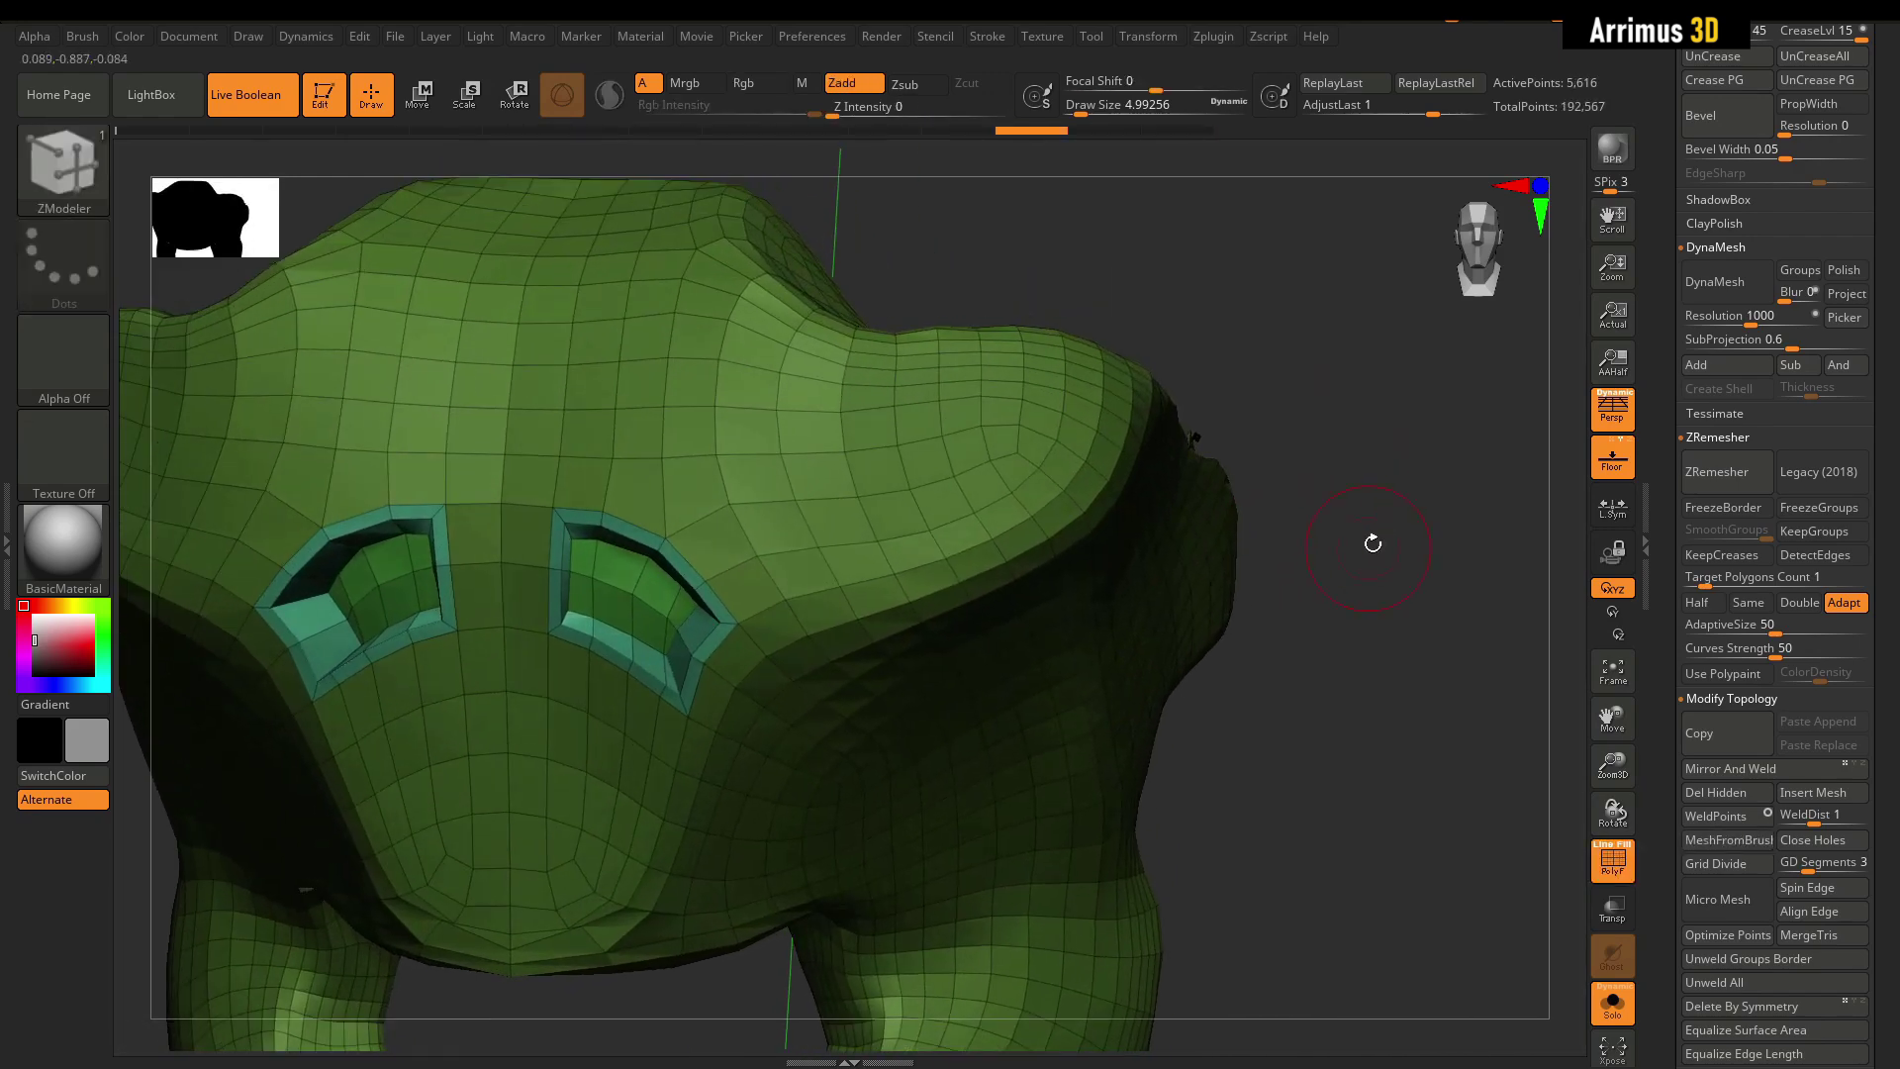
mouse_move(1189, 530)
right_mouse_down()
mouse_move(1260, 496)
mouse_move(1349, 514)
mouse_move(1364, 556)
right_mouse_up()
left_click_drag(970, 526, 977, 504, "alt")
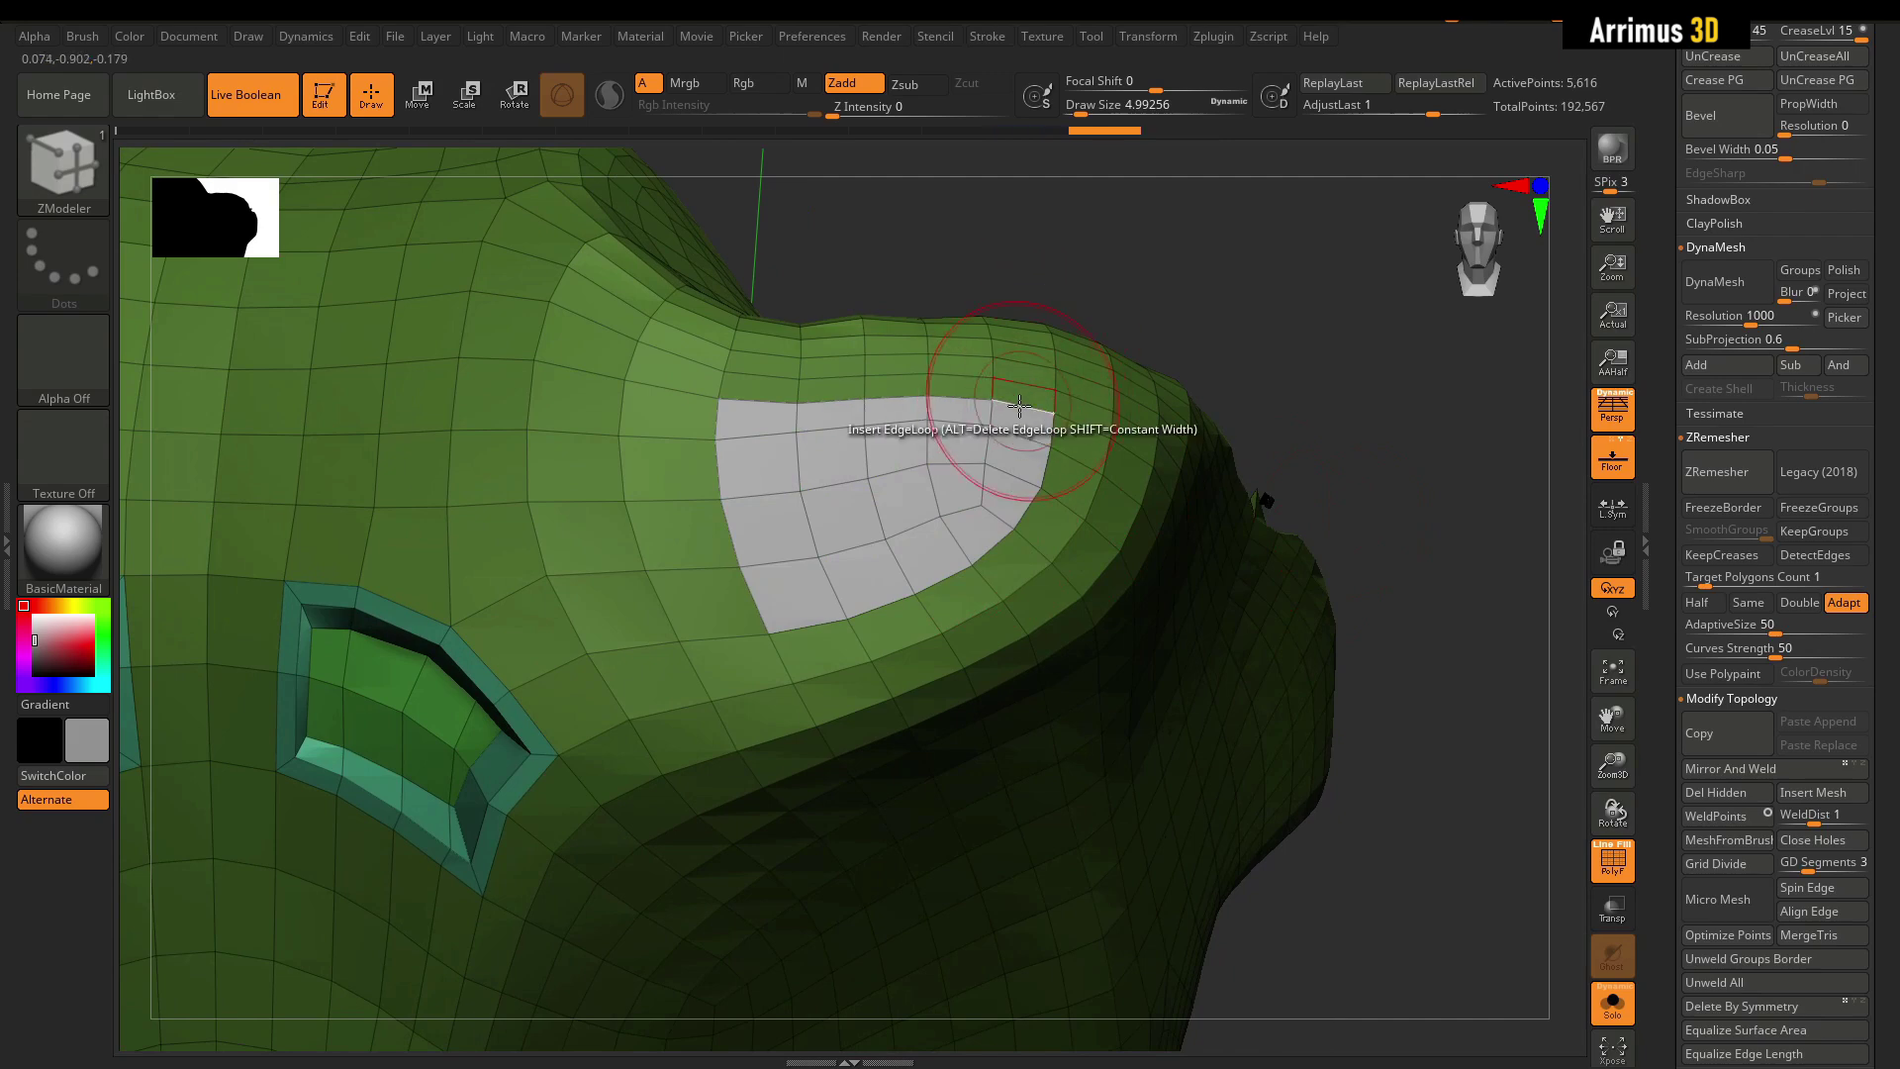
right_click_drag(1158, 421, 1228, 401)
left_click(946, 436)
key("w")
left_click_drag(1038, 393, 1068, 378)
mouse_move(1232, 410)
right_mouse_down()
mouse_move(1184, 437)
mouse_move(1199, 425)
right_mouse_up()
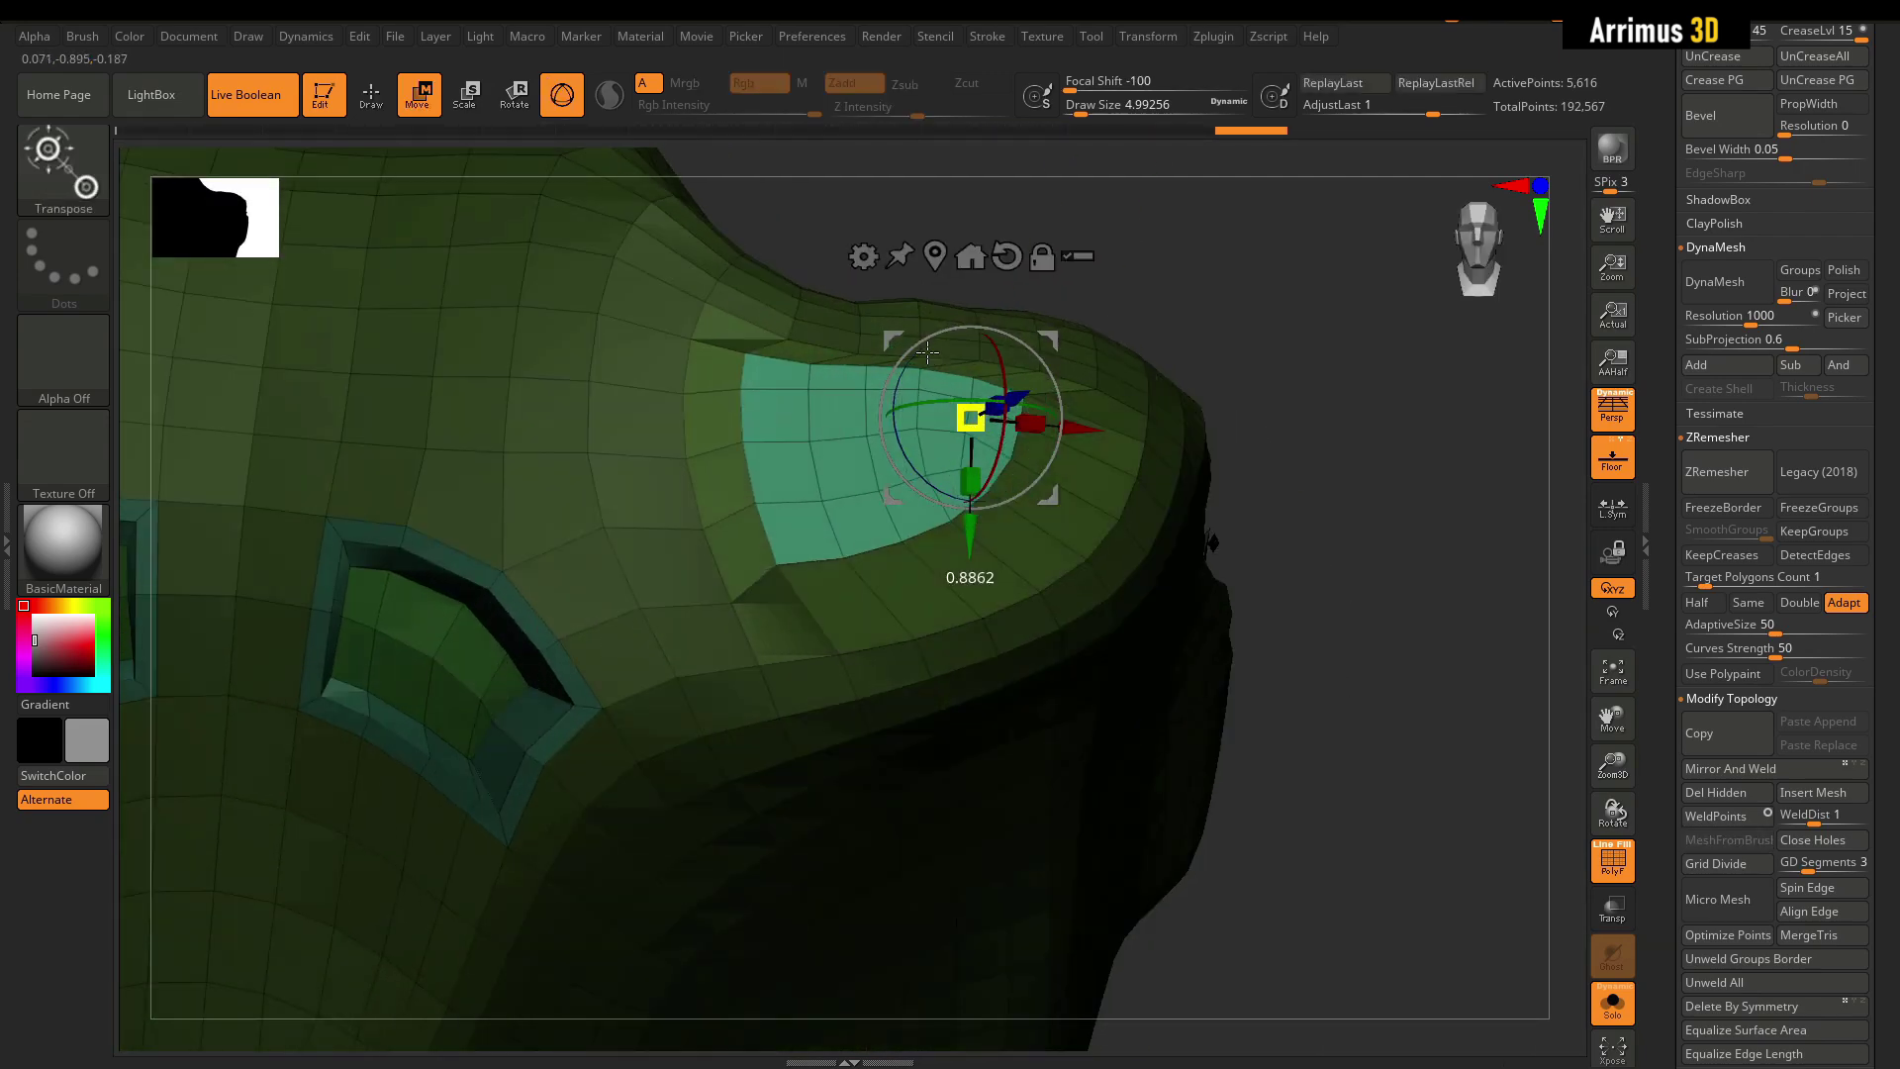
right_click_drag(1341, 443, 1286, 457)
left_click_drag(1044, 546, 1045, 563)
right_click_drag(1386, 450, 1554, 445)
right_click_drag(1154, 473, 1260, 466, "alt")
key("q")
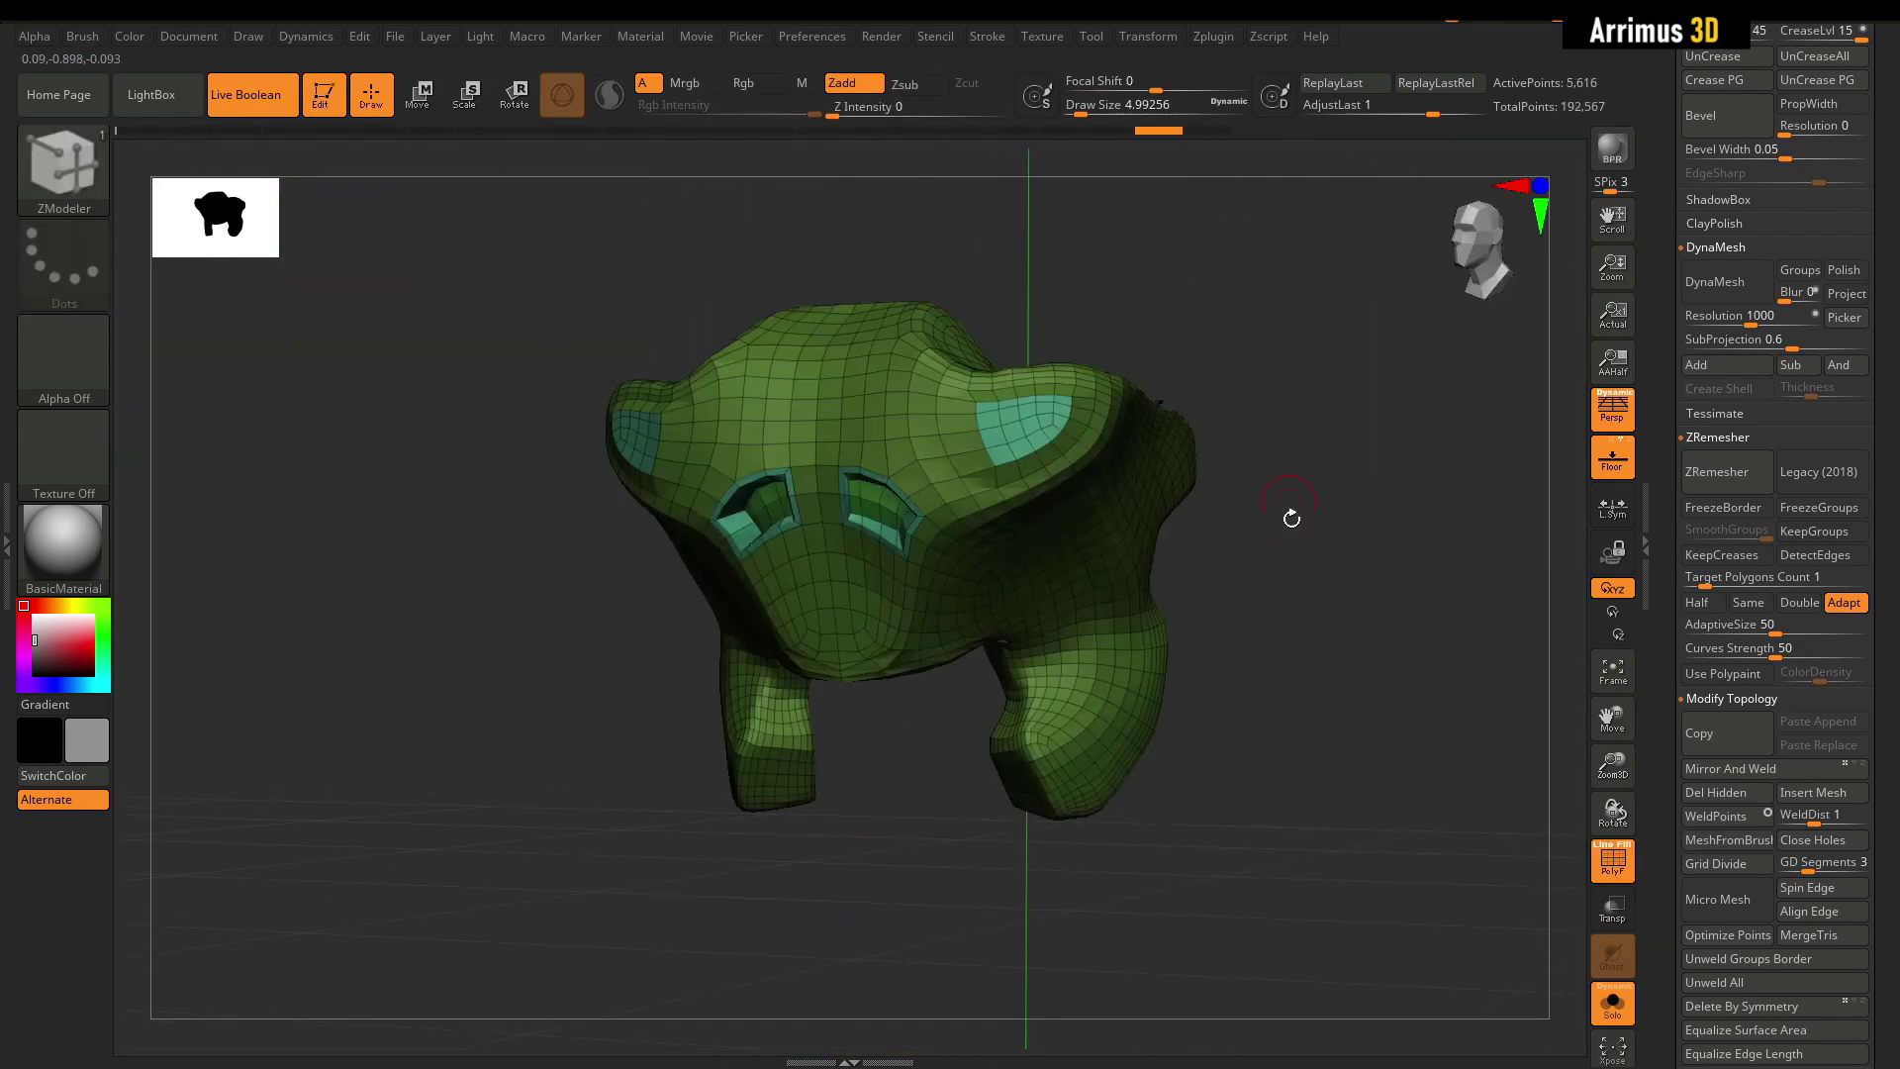
Mark a hooked patch on each cheek below the eye, inset it with a thin border and QMesh it inward as a recess.
right_click_drag(1291, 514, 1326, 534)
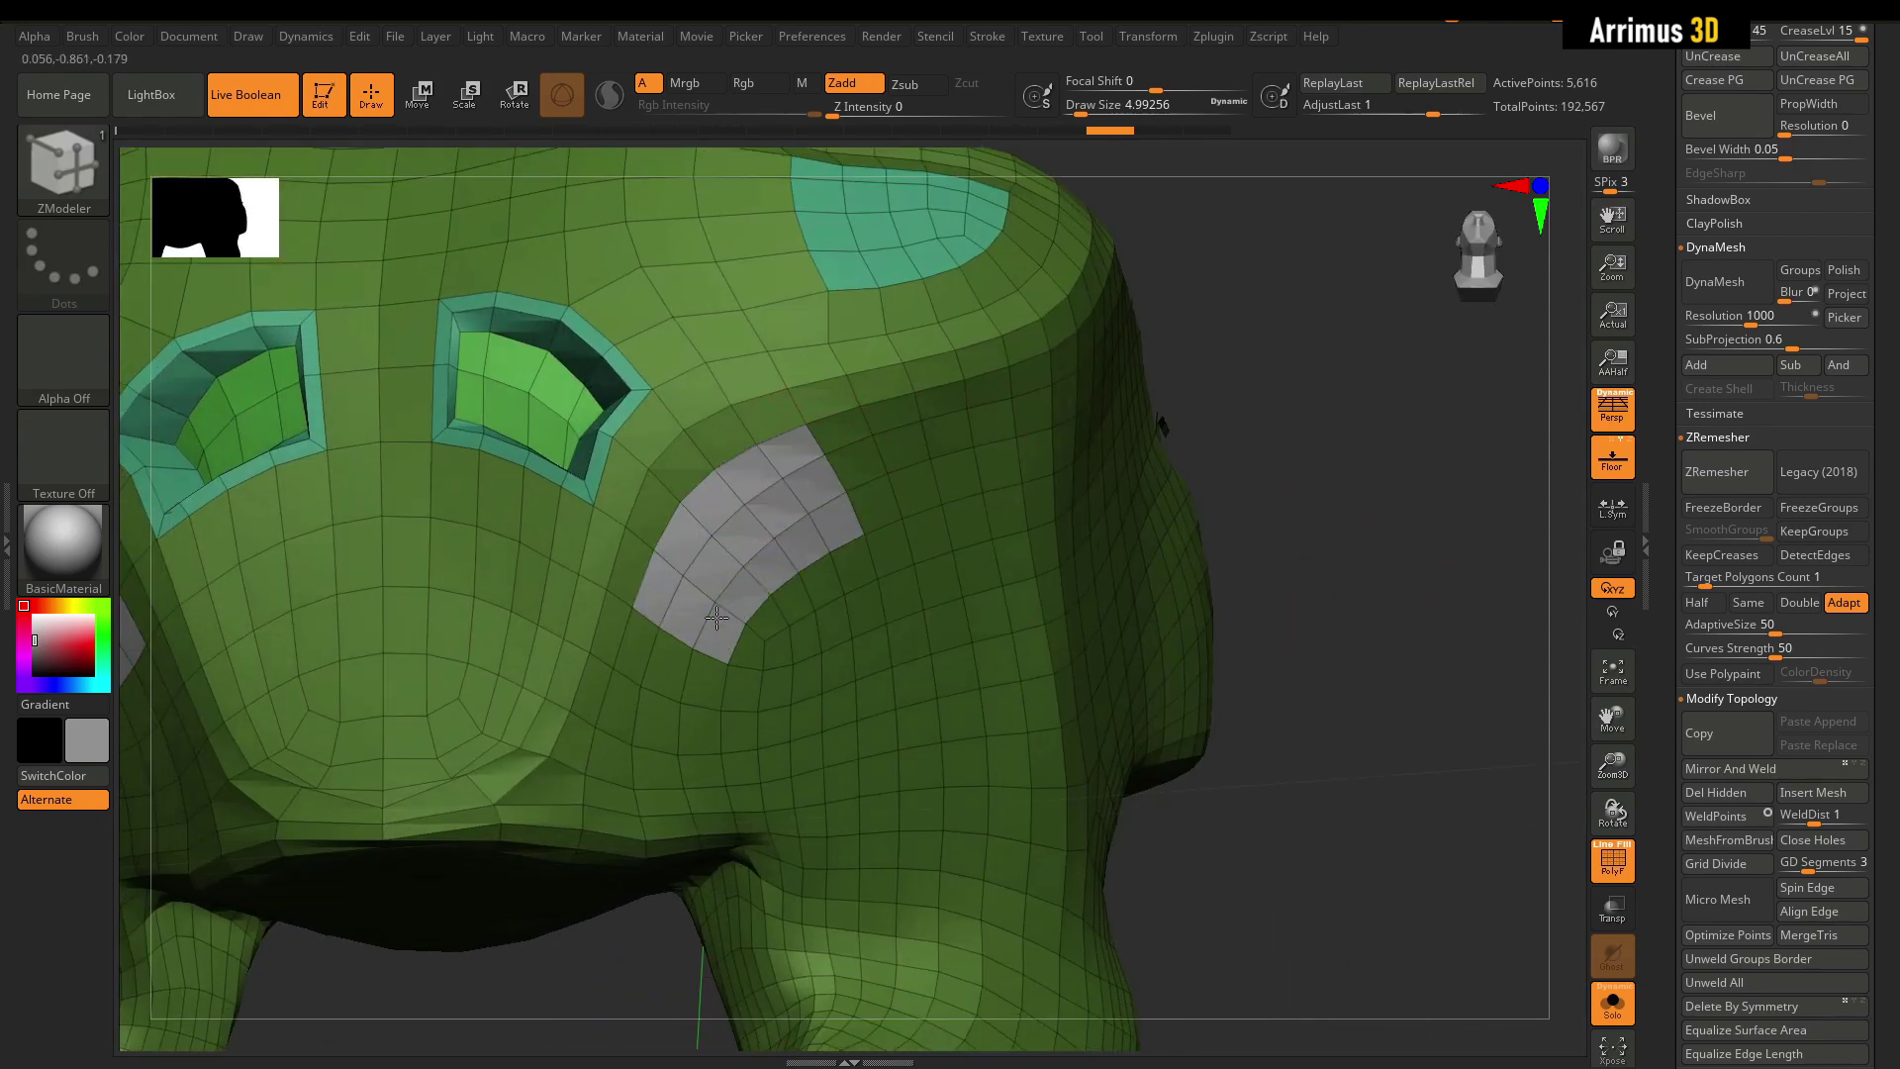
right_click_drag(1192, 524, 758, 481)
key("space")
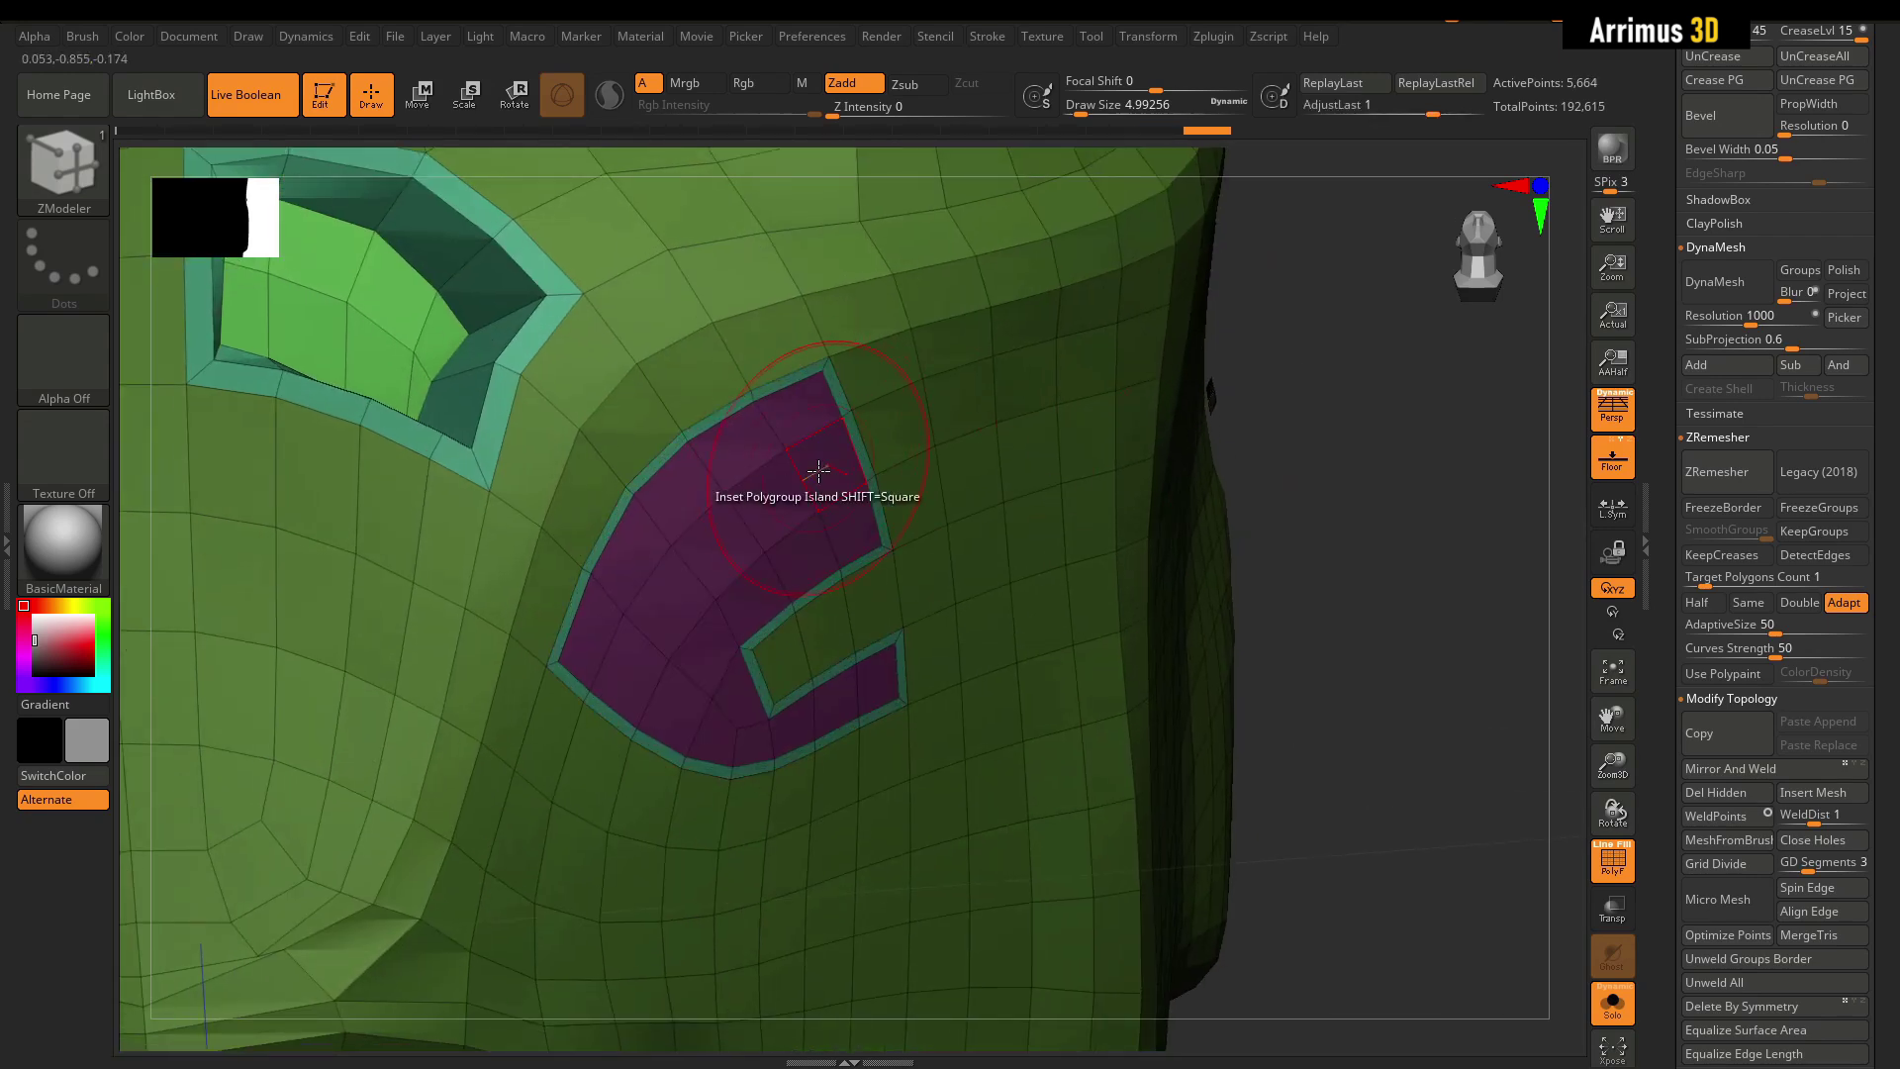
key("space")
left_click(792, 440)
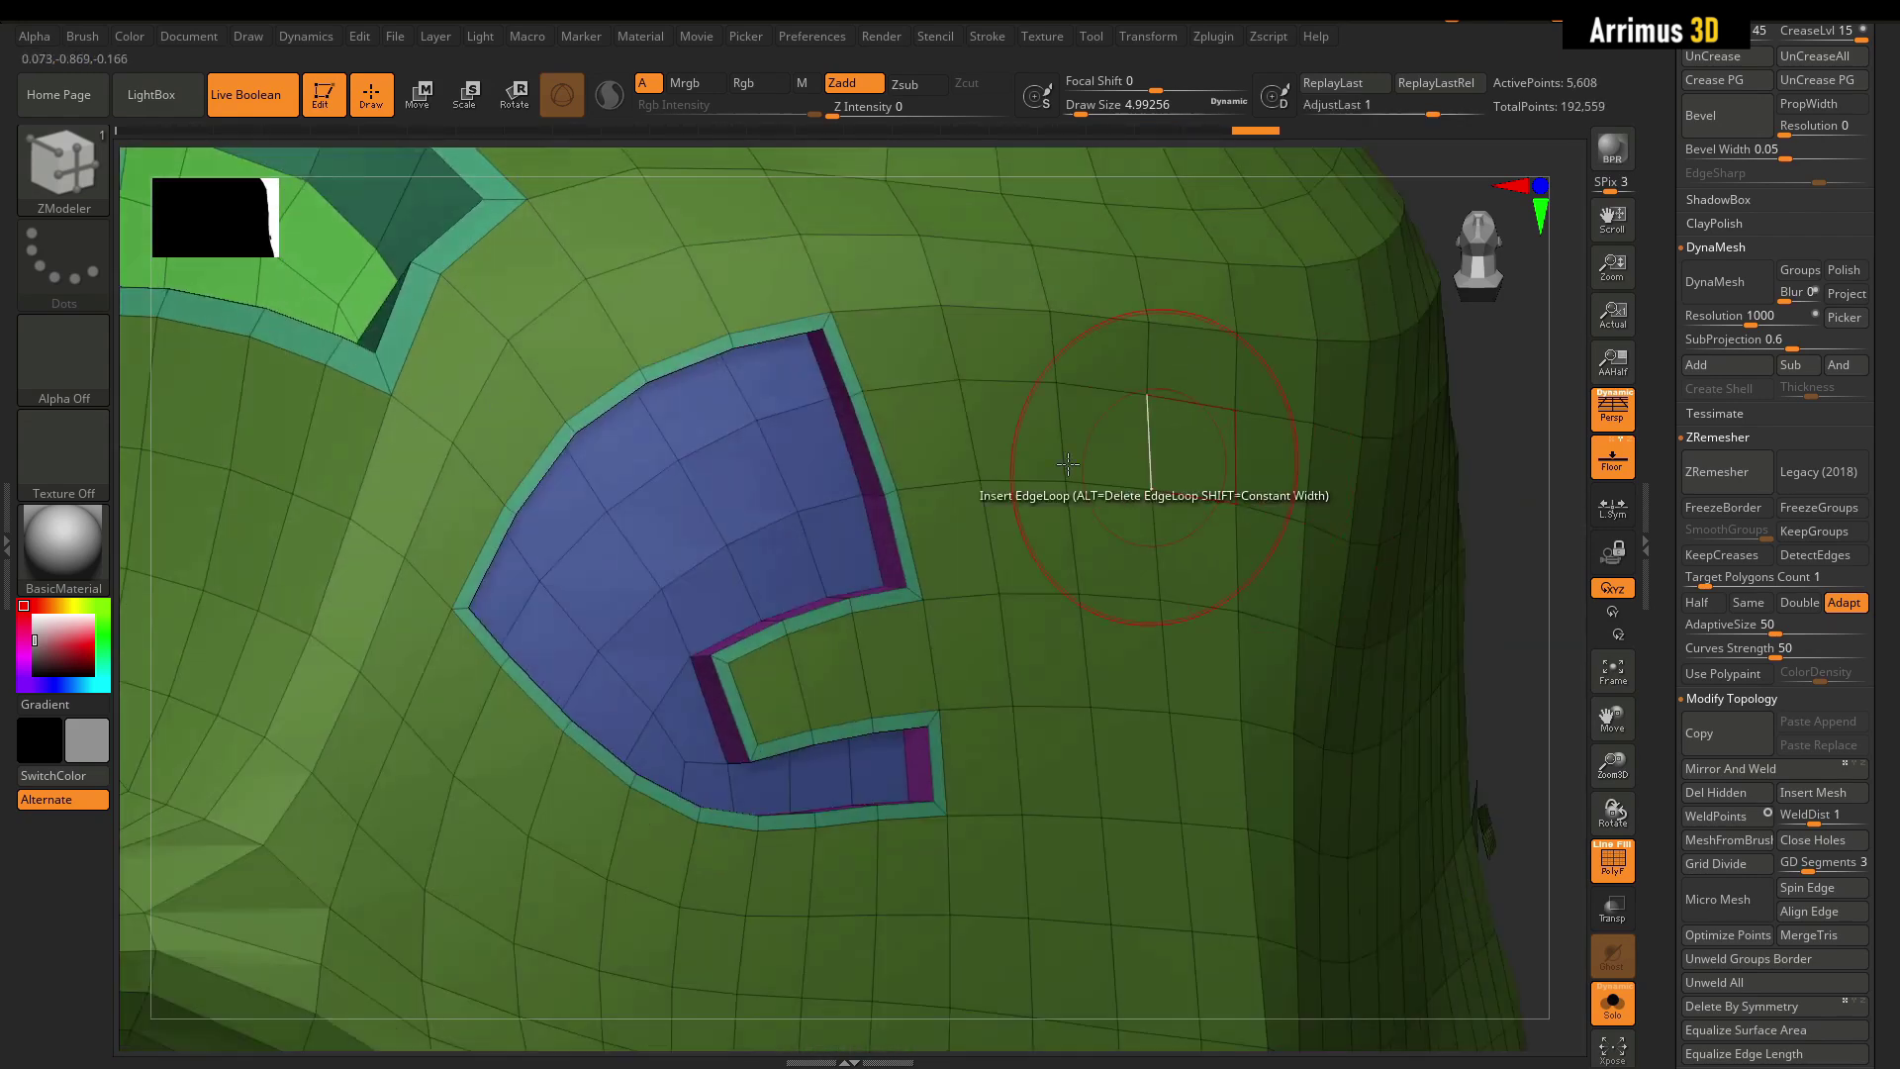
QMesh a rectangular patch three polygons long and two high directly behind the hooked cheek recess.
right_click_drag(1011, 463, 891, 463, "alt")
right_click_drag(905, 515, 1029, 480, "ctrl")
right_click_drag(916, 463, 870, 483)
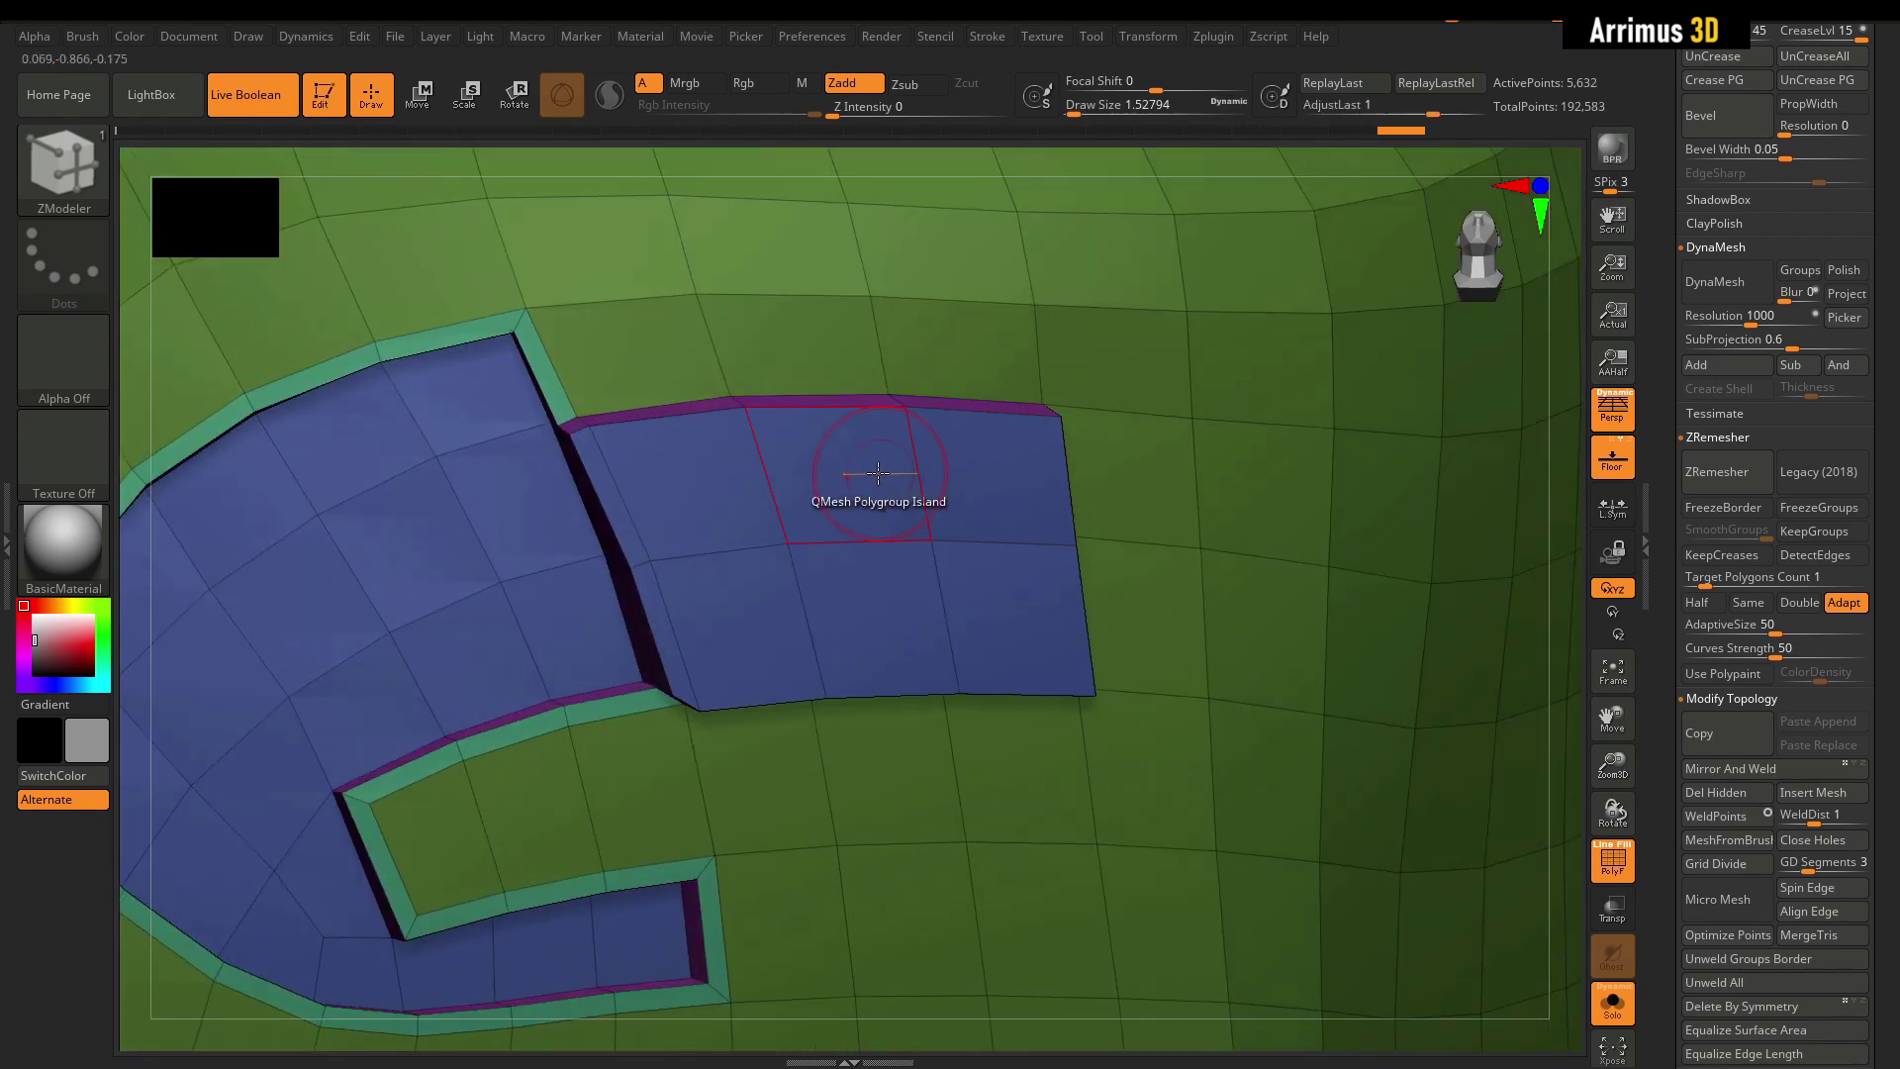
Scale and reposition the rectangular cheek section behind the hooked recess with Transpose on its polygroup island.
key("space")
left_click(1020, 378)
left_click(702, 487)
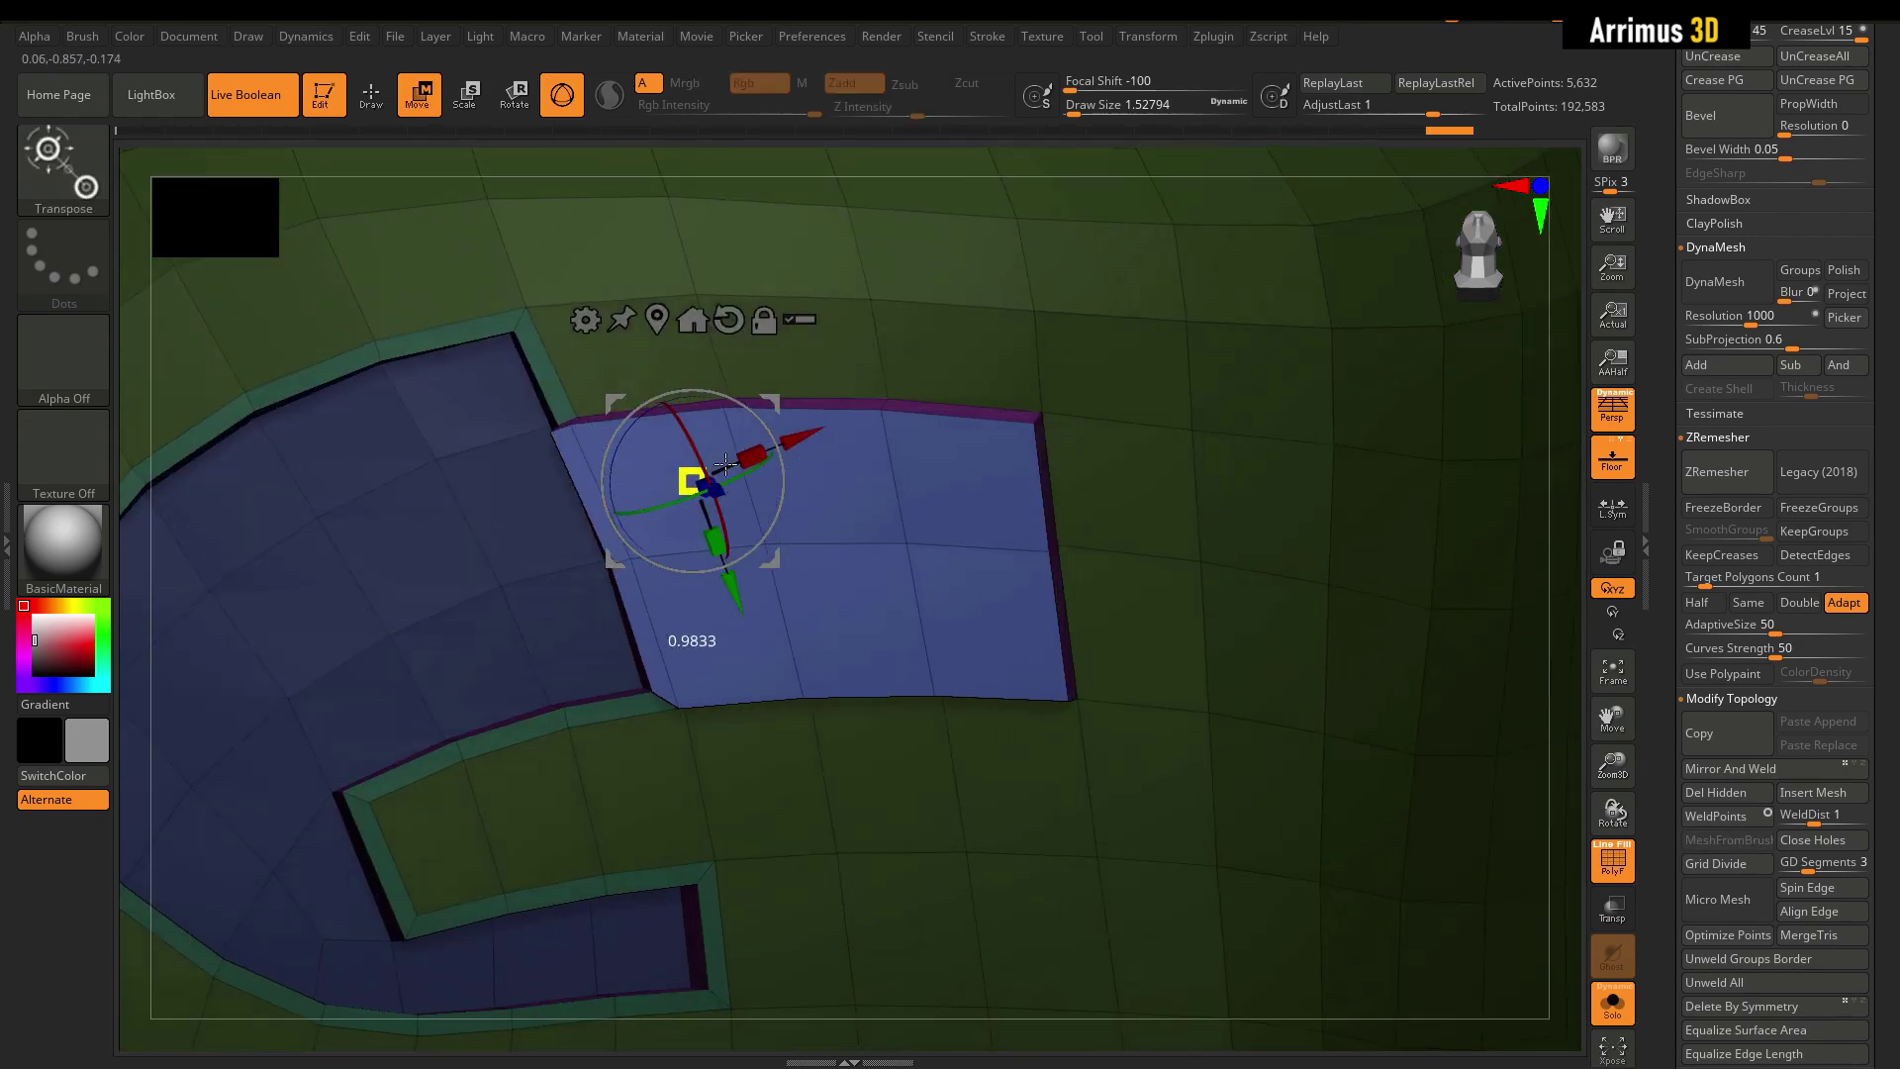
left_click_drag(726, 464, 852, 562)
right_click_drag(861, 435, 907, 510)
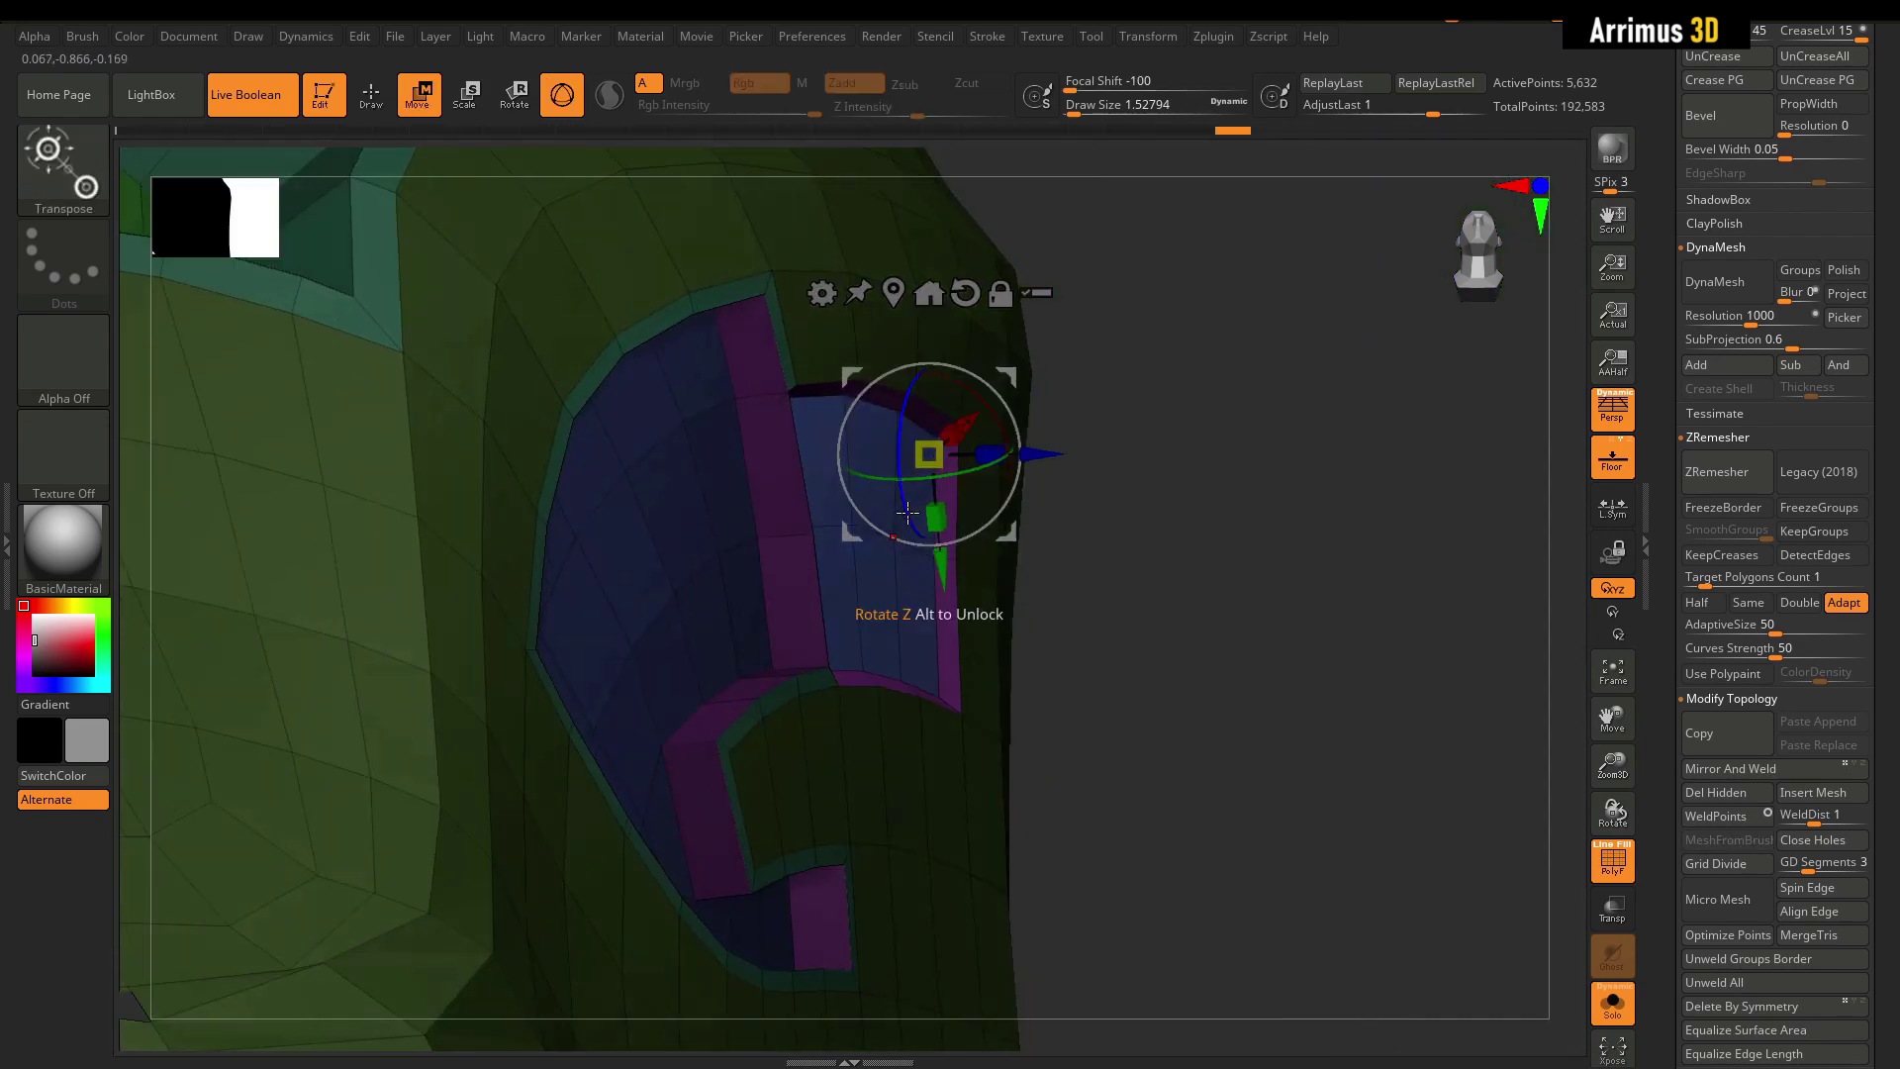
left_click_drag(1124, 479, 1128, 480)
key("q")
Preview the eye and cheek details in smooth subdivision with the polygon wireframe hidden.
mouse_move(1128, 480)
right_mouse_down()
mouse_move(975, 485)
mouse_move(1048, 322)
mouse_move(959, 495)
mouse_move(901, 343)
mouse_move(1474, 447)
mouse_move(1485, 495)
right_mouse_up()
right_click_drag(1485, 495, 1202, 534, "ctrl")
key("d")
key("shift+f")
key("shift+f")
key("shift+d")
Mark a tall patch of polygons on the front of each lower jaw prong, undoing the accidental Transpose action.
right_click_drag(1202, 535, 1286, 396)
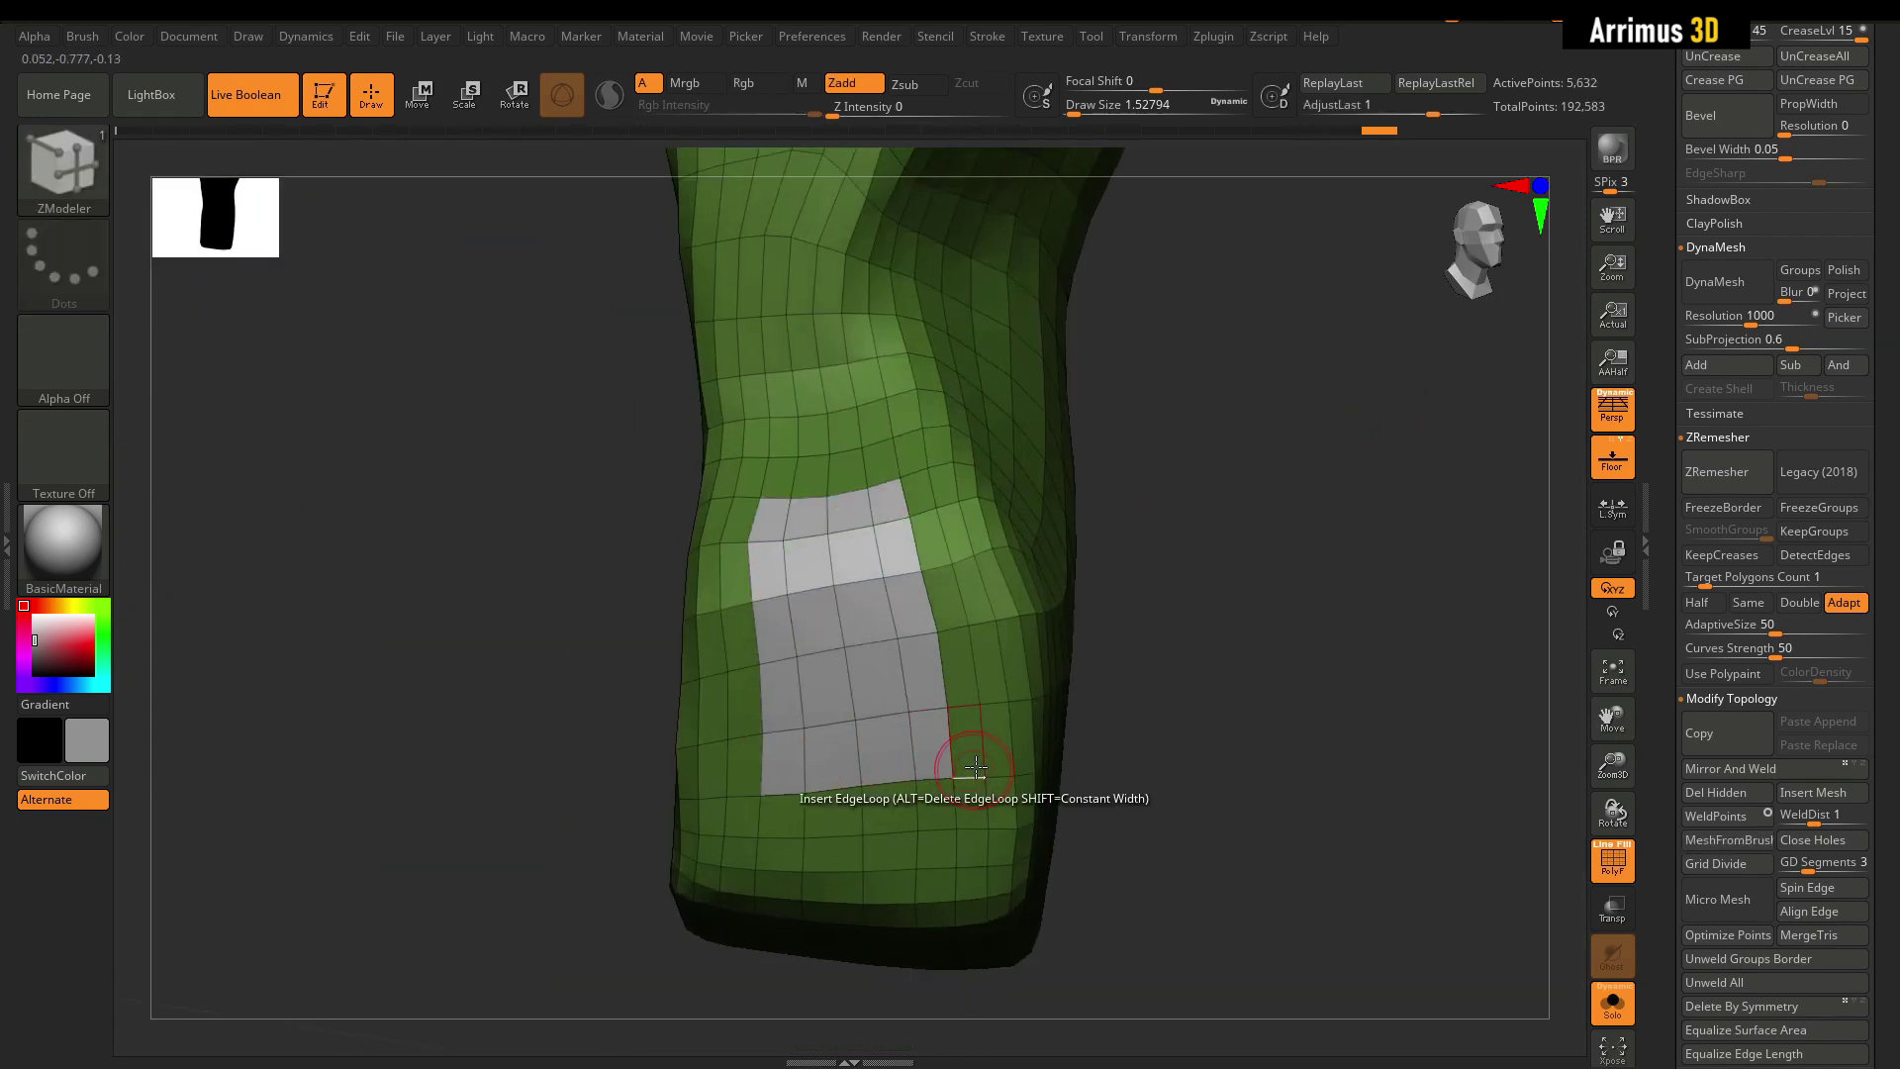
key("ctrl")
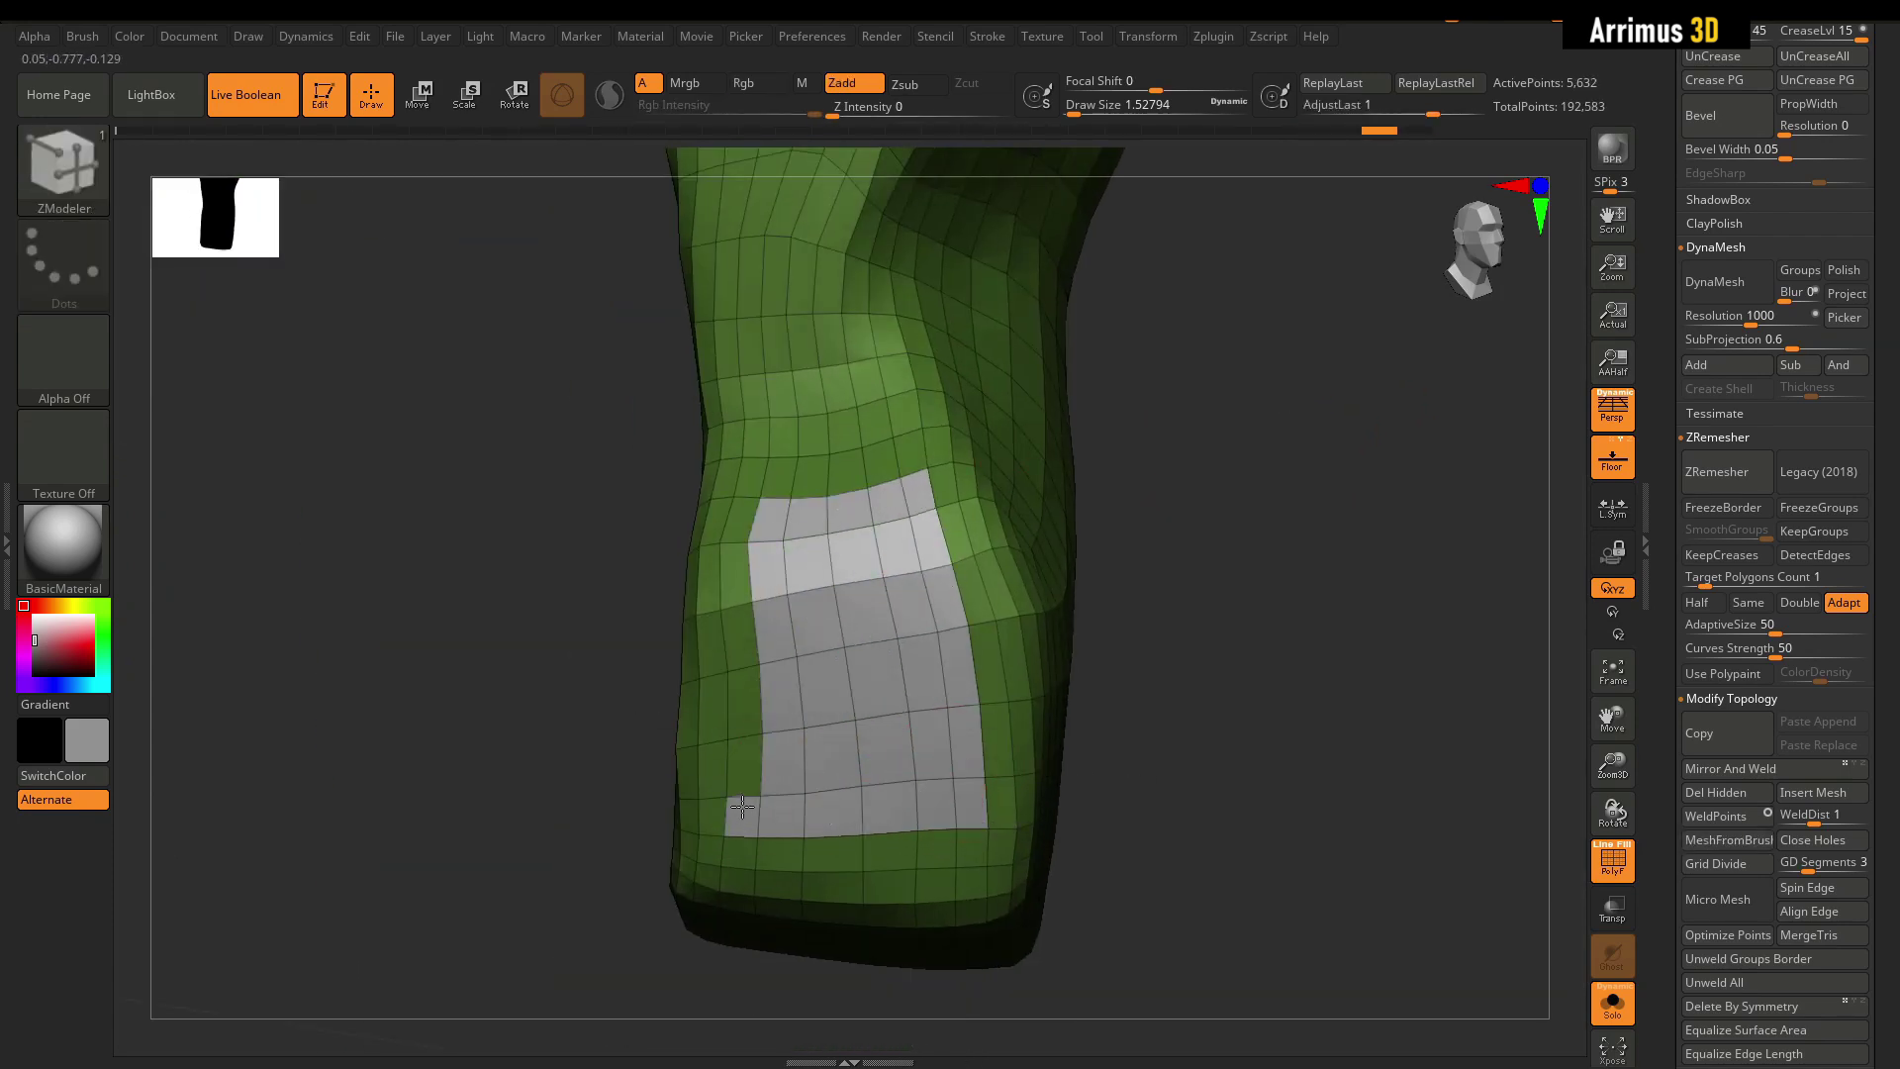
left_click_drag(742, 645, 738, 695, "alt")
right_click_drag(586, 683, 416, 612)
left_click(829, 618)
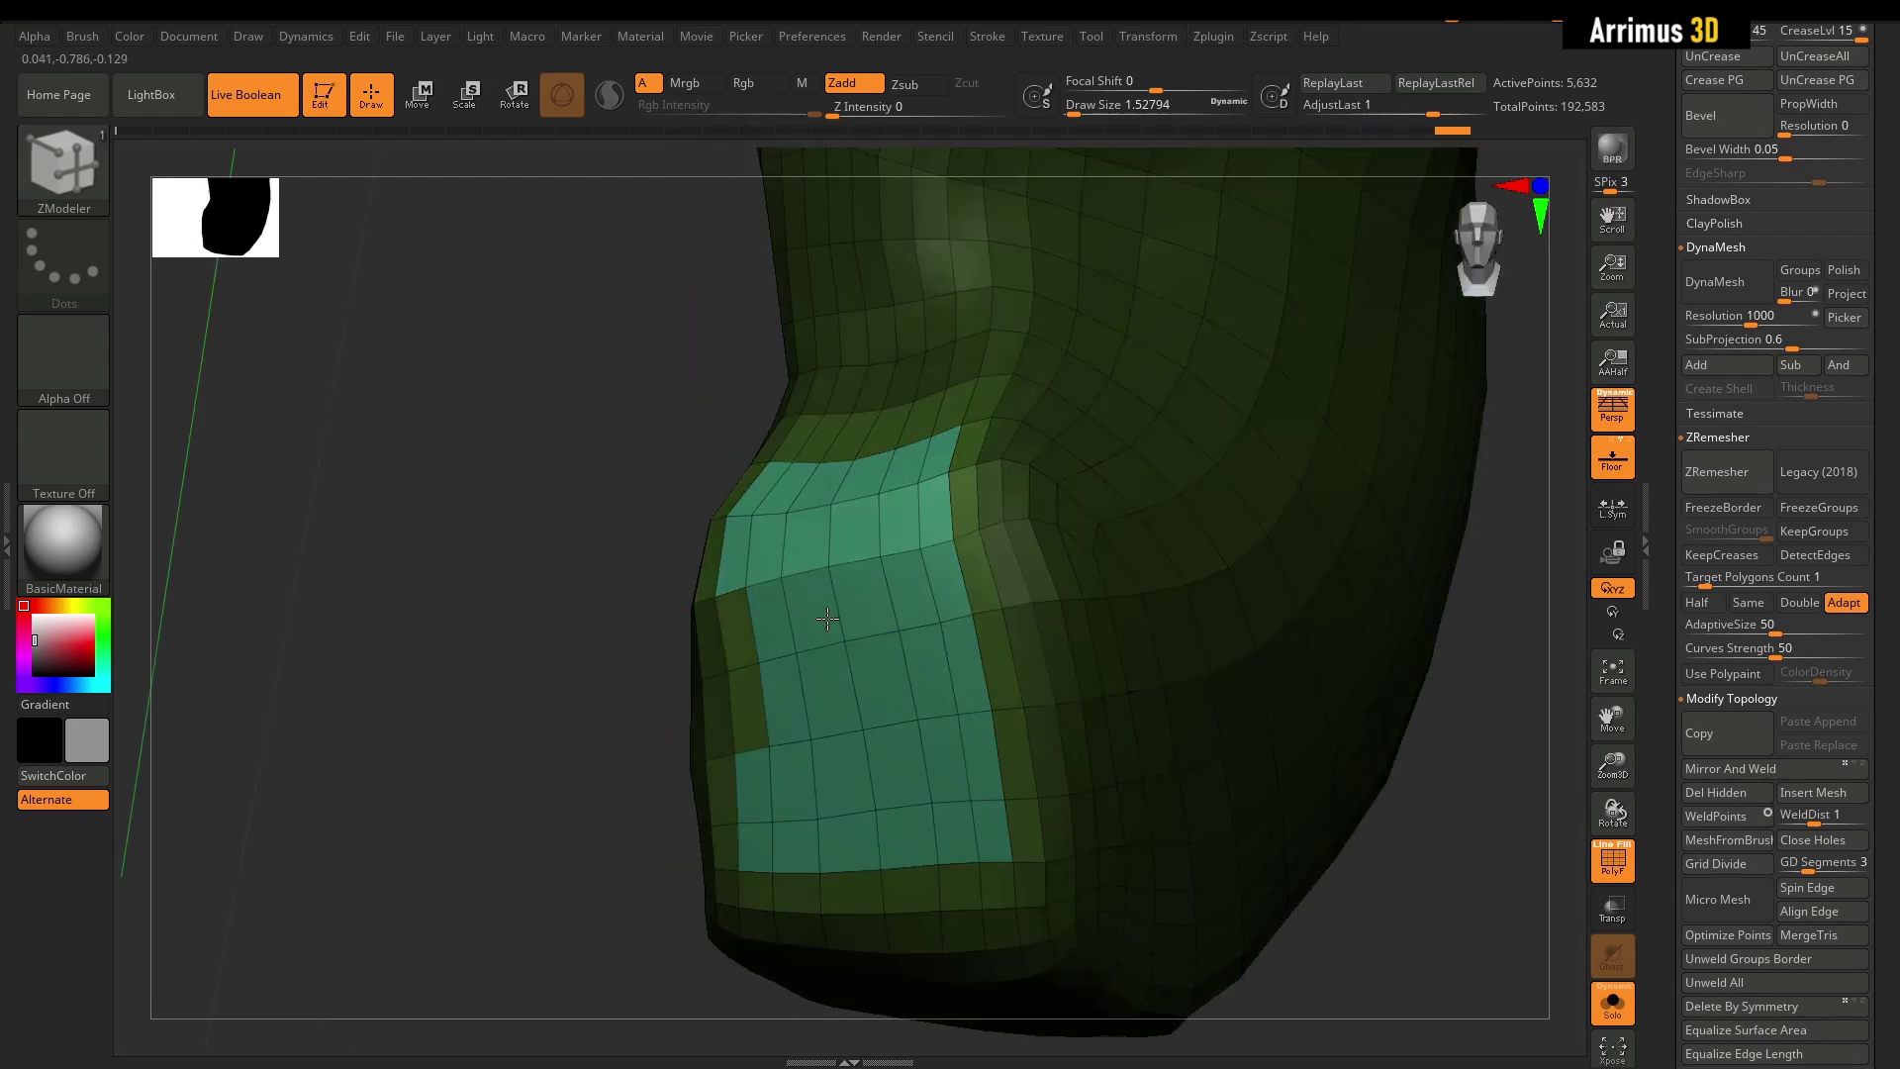
key("ctrl+z")
Inset the marked jaw prong patch as a polygroup island and QMesh its centre inward as a recess.
right_click(853, 487)
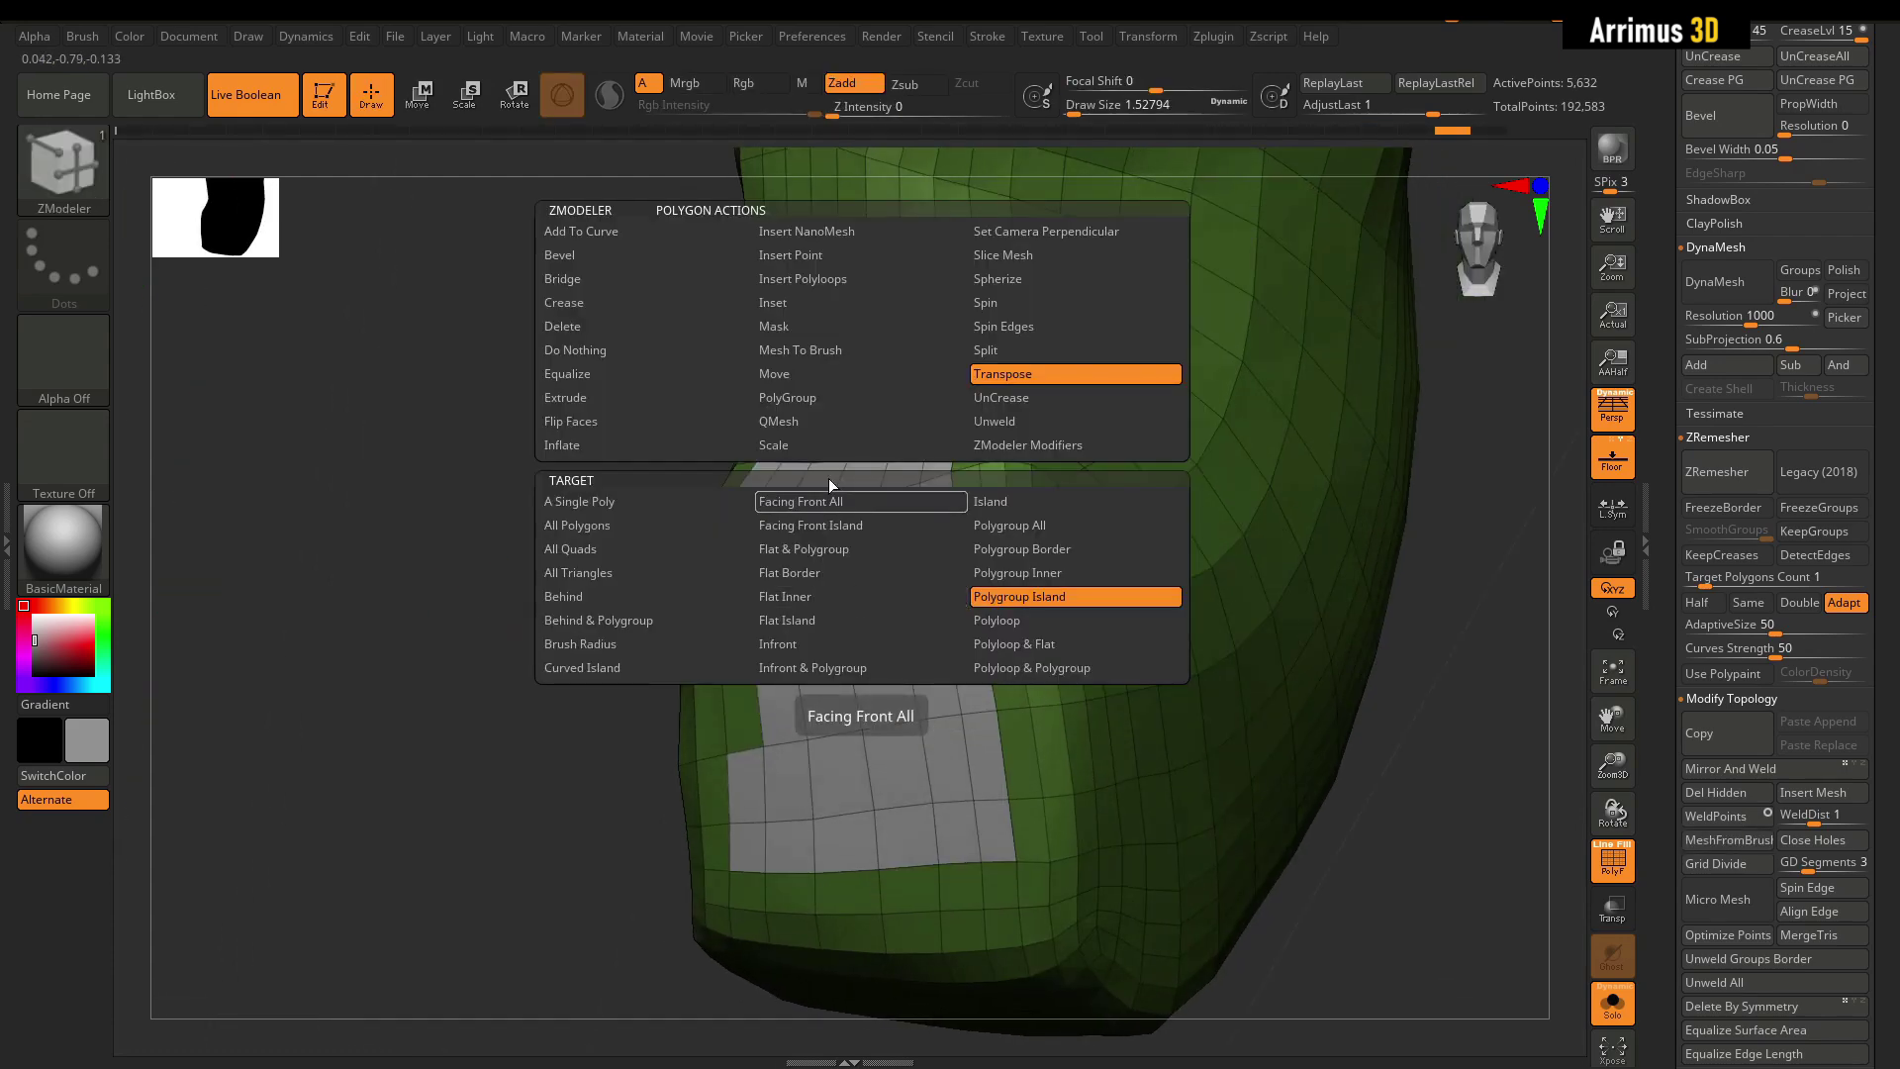
key("space")
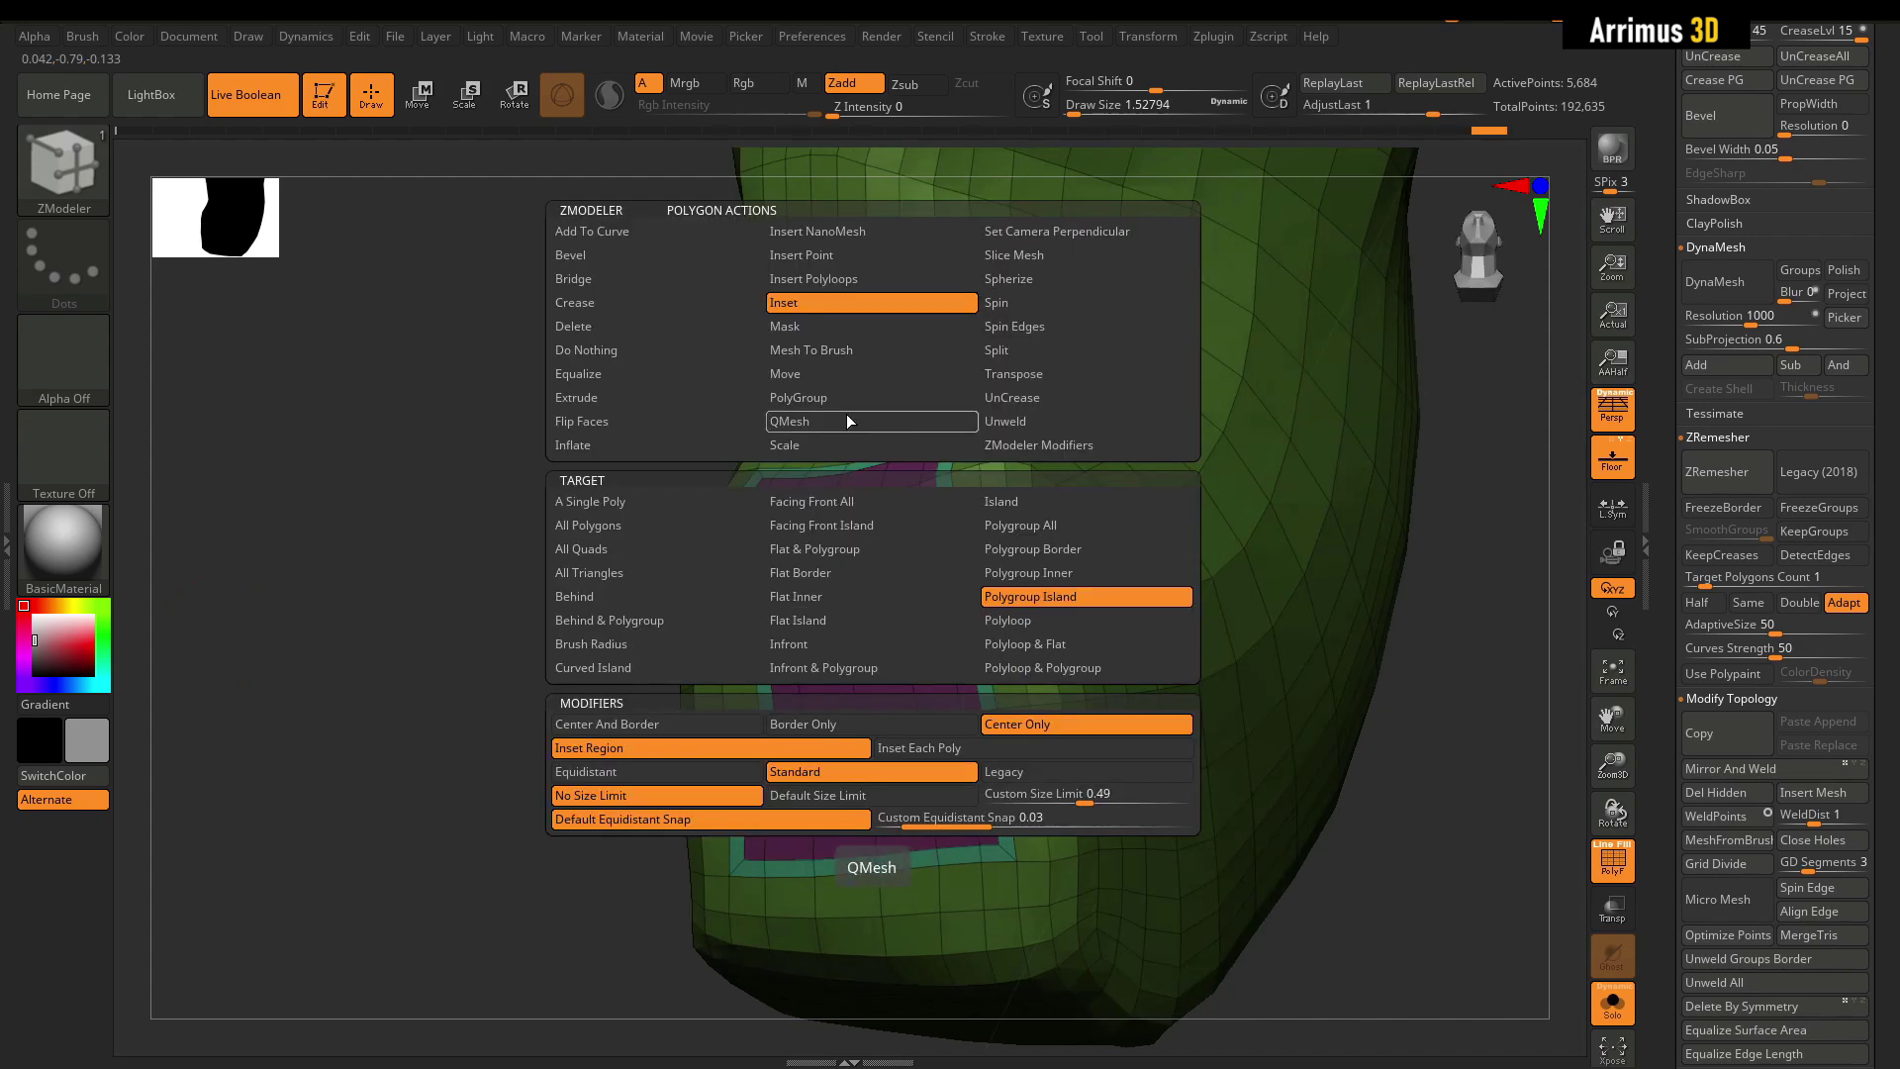
left_click(848, 420)
right_click_drag(841, 465, 788, 640, "ctrl")
left_click_drag(789, 641, 1155, 723)
mouse_move(896, 585)
right_mouse_down()
mouse_move(942, 412)
mouse_move(441, 412)
mouse_move(561, 505)
mouse_move(1015, 499)
mouse_move(1073, 623)
mouse_move(890, 553)
right_mouse_up()
Mark a curved strip of polygons on the jaw prong's outer side and pull it outward with Transpose.
right_click_drag(647, 545, 1150, 634)
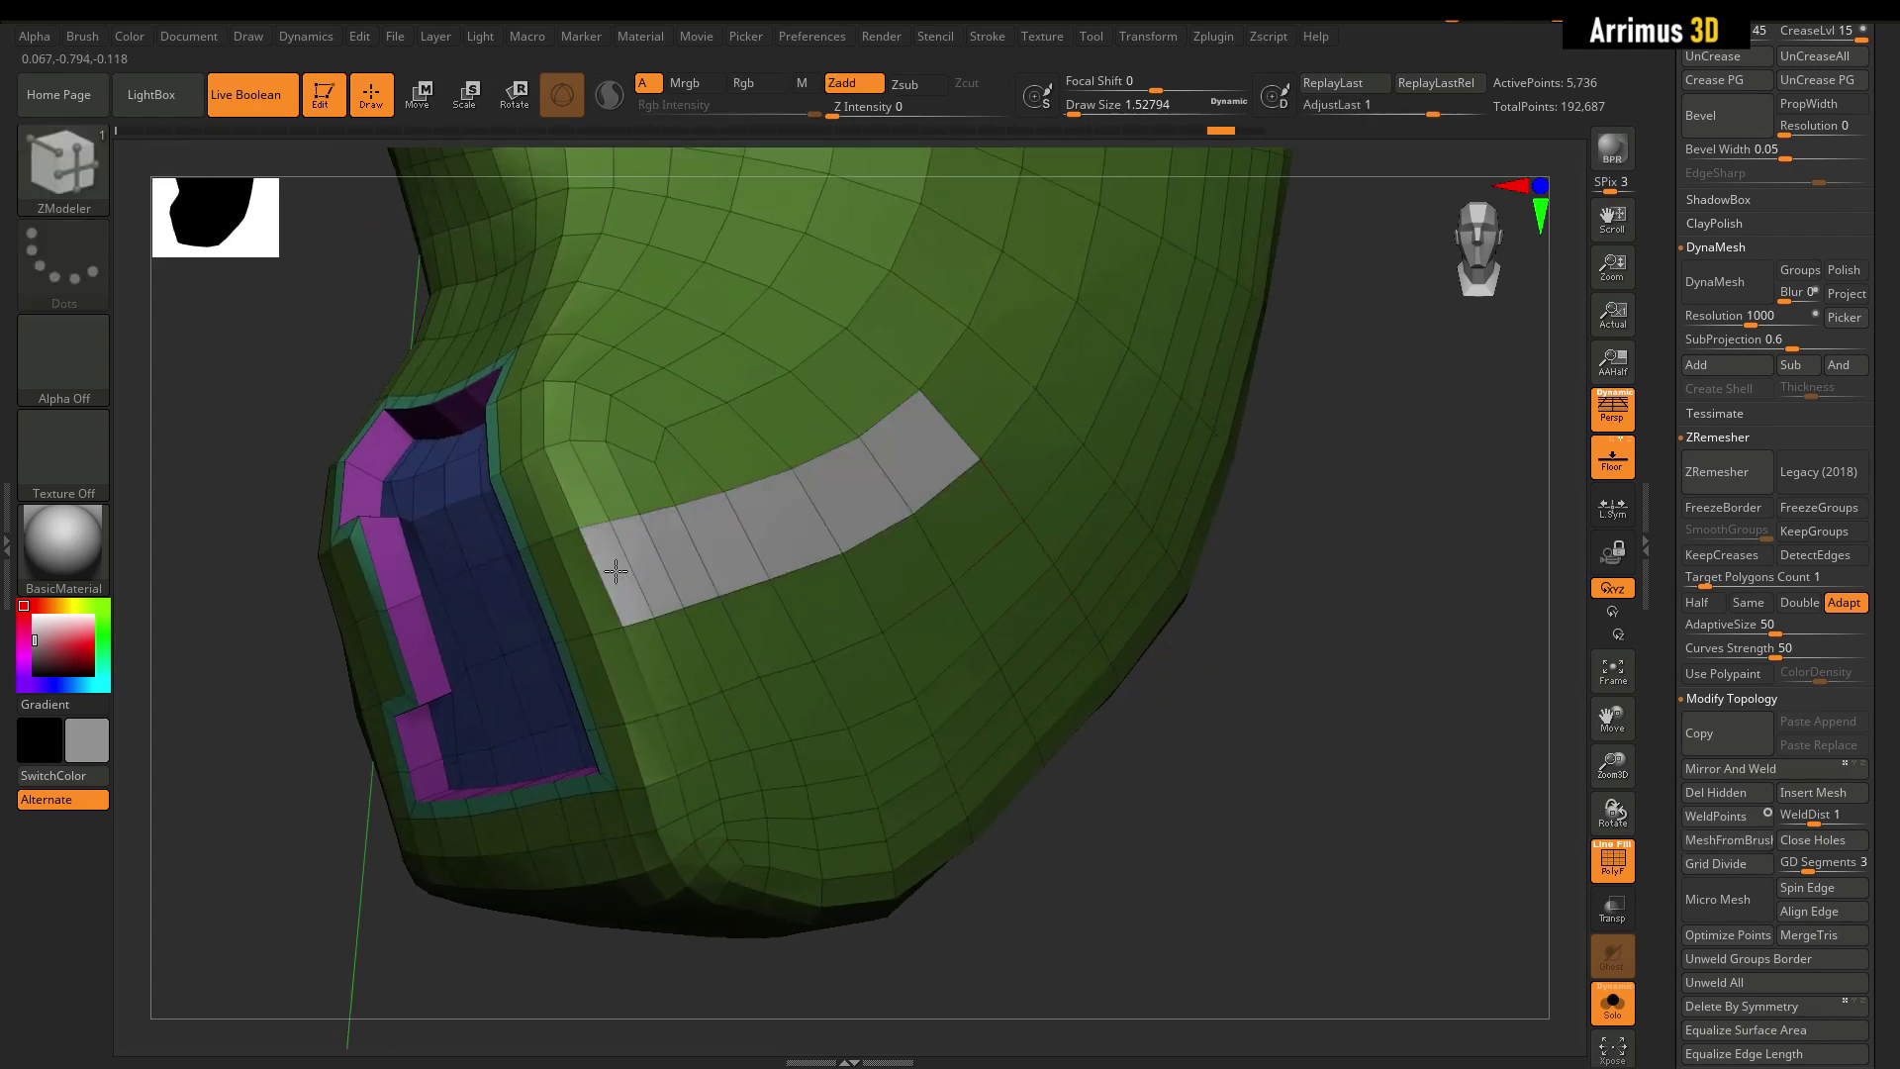
right_click_drag(824, 632, 941, 509)
key("space")
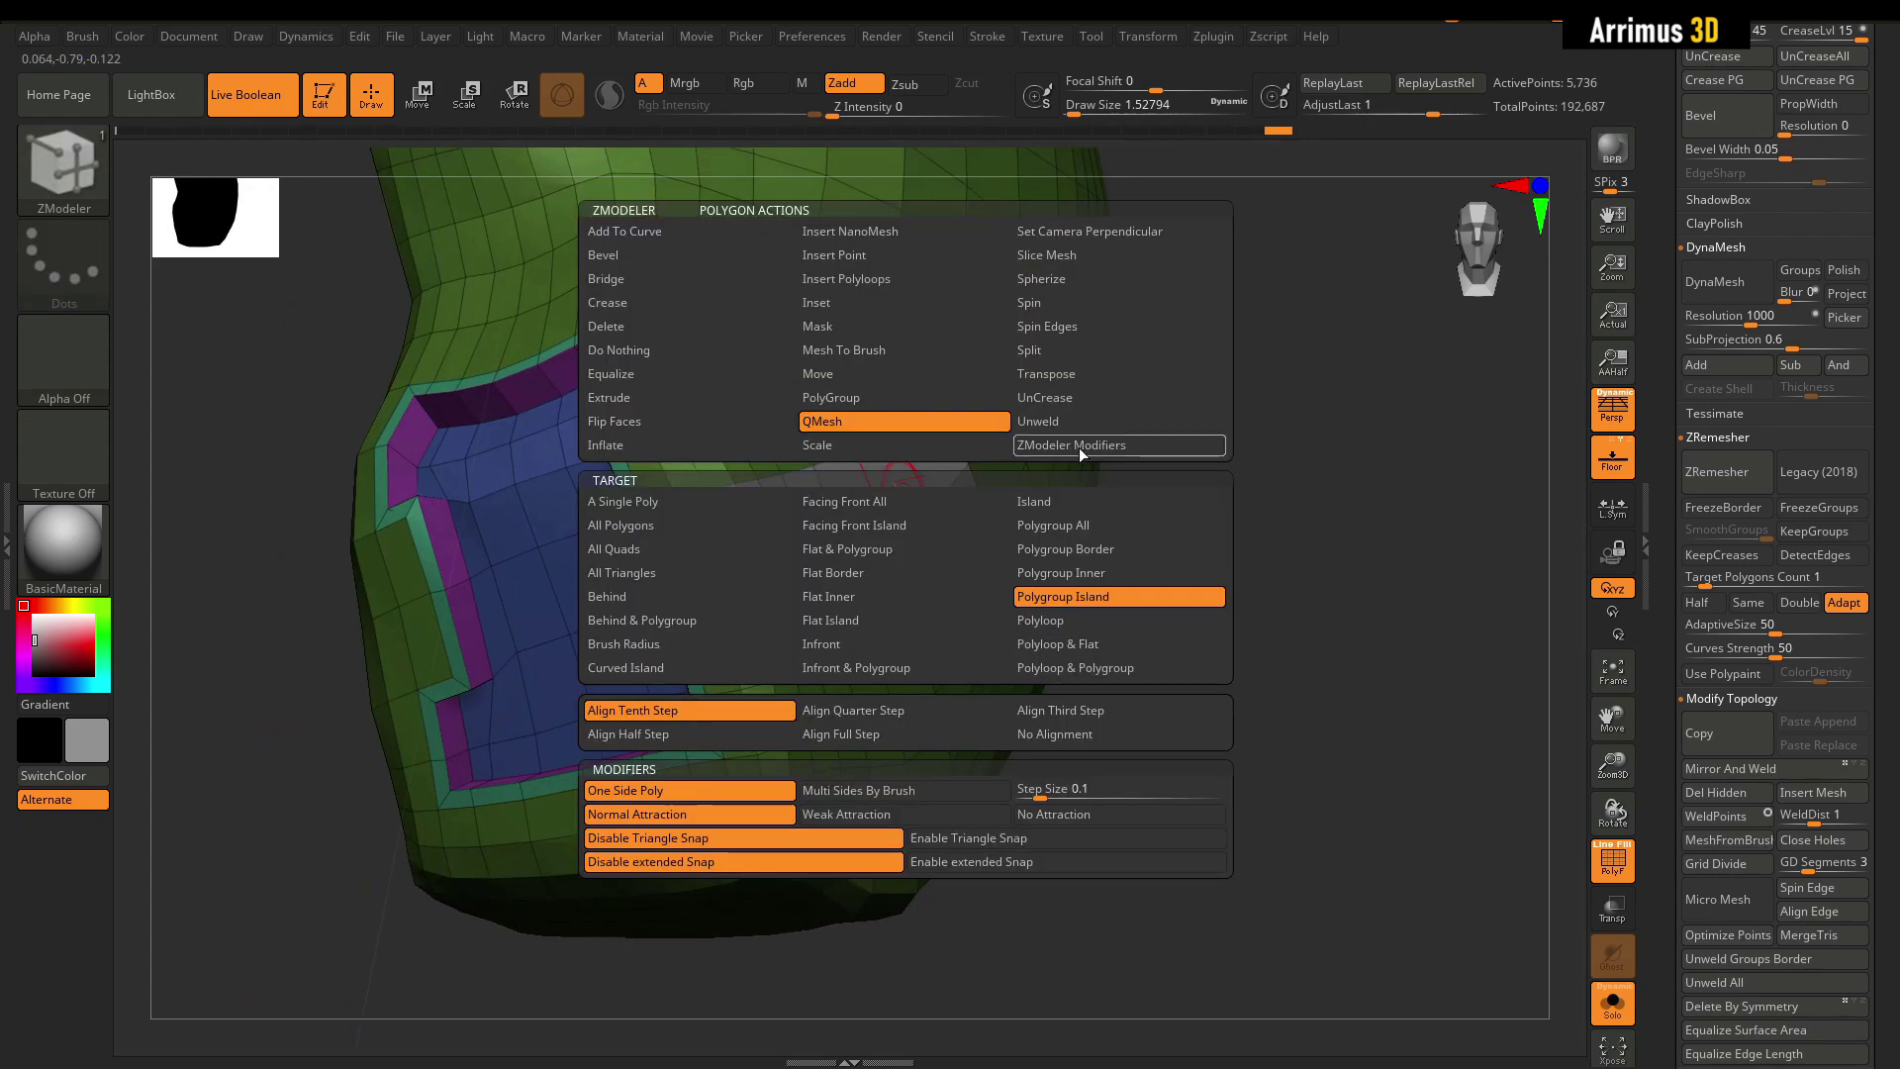
left_click(1075, 375)
left_click(943, 448)
right_click_drag(1239, 505, 1308, 503)
left_click_drag(955, 481, 1024, 469)
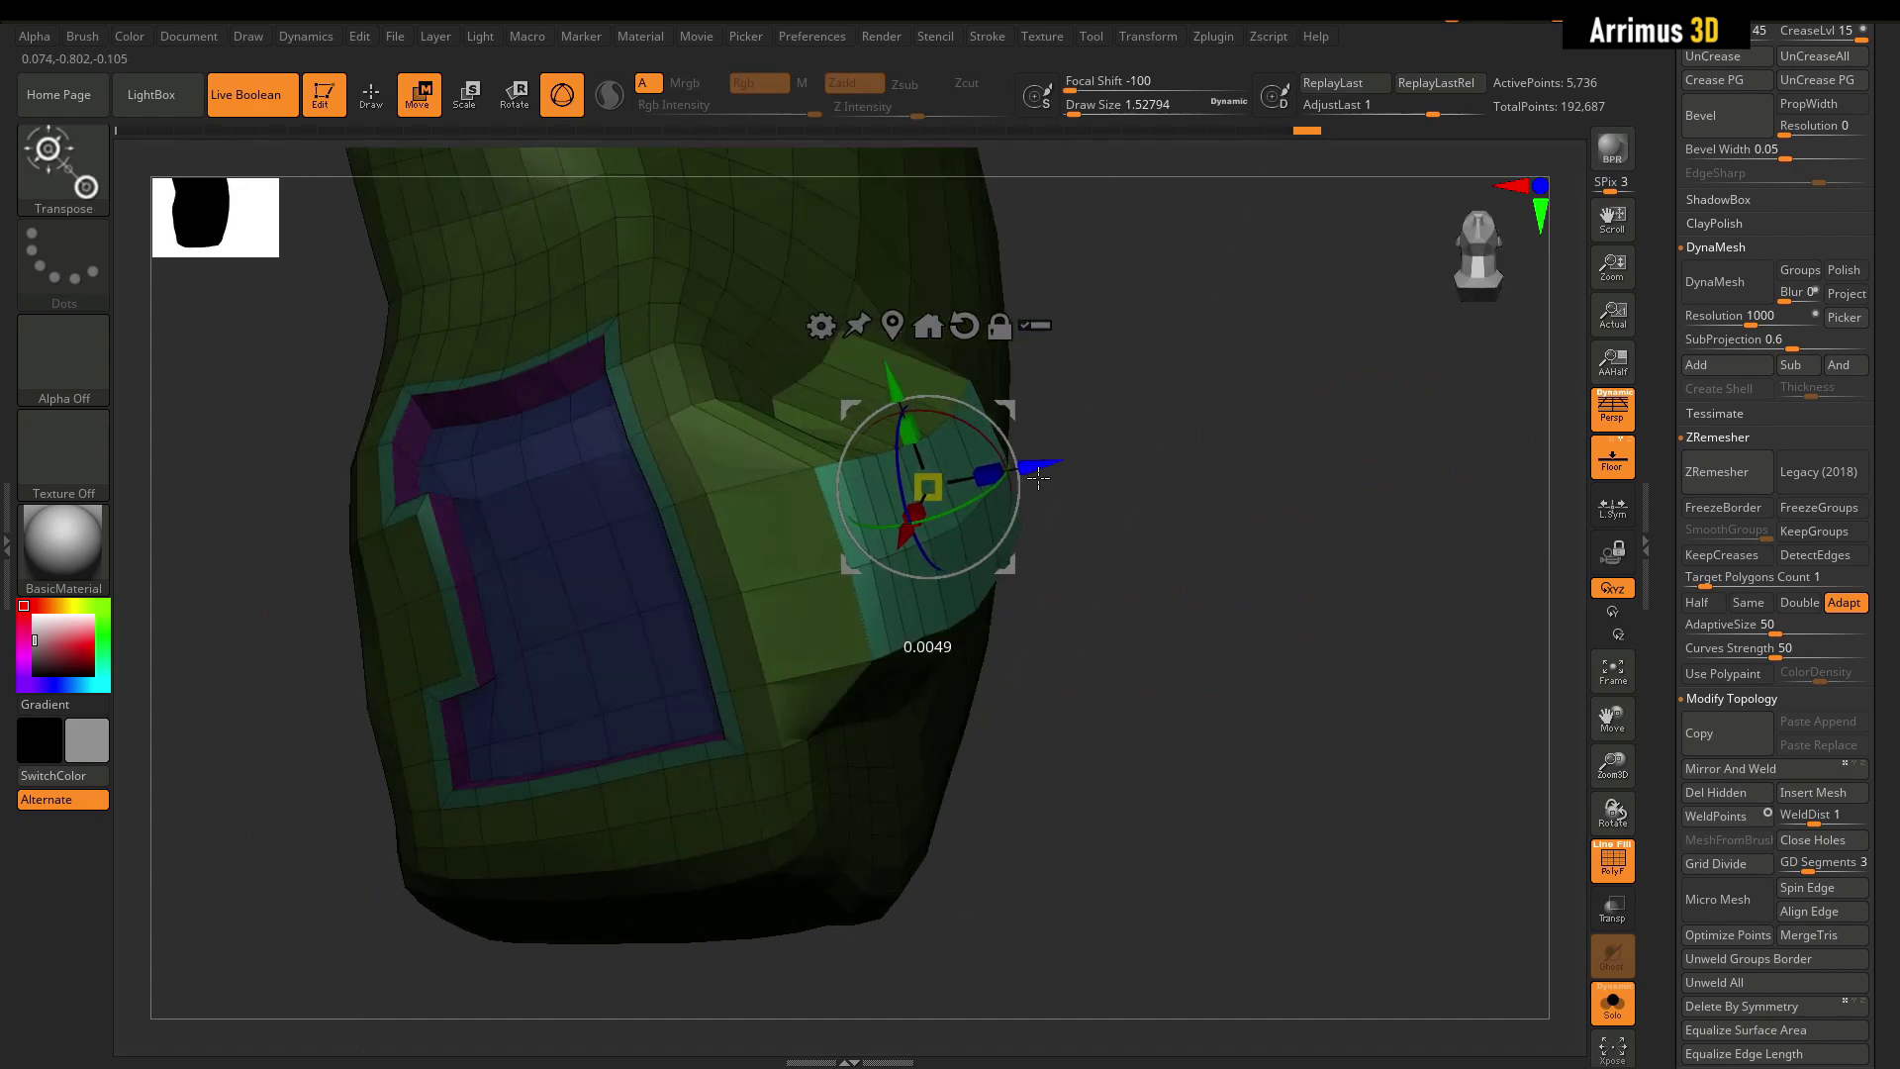
key("q")
Clear the mask around the jaw prong's side panel and switch to the Move Topological brush.
mouse_move(1317, 495)
right_mouse_down()
mouse_move(1198, 510)
mouse_move(1200, 560)
mouse_move(484, 640)
right_mouse_up()
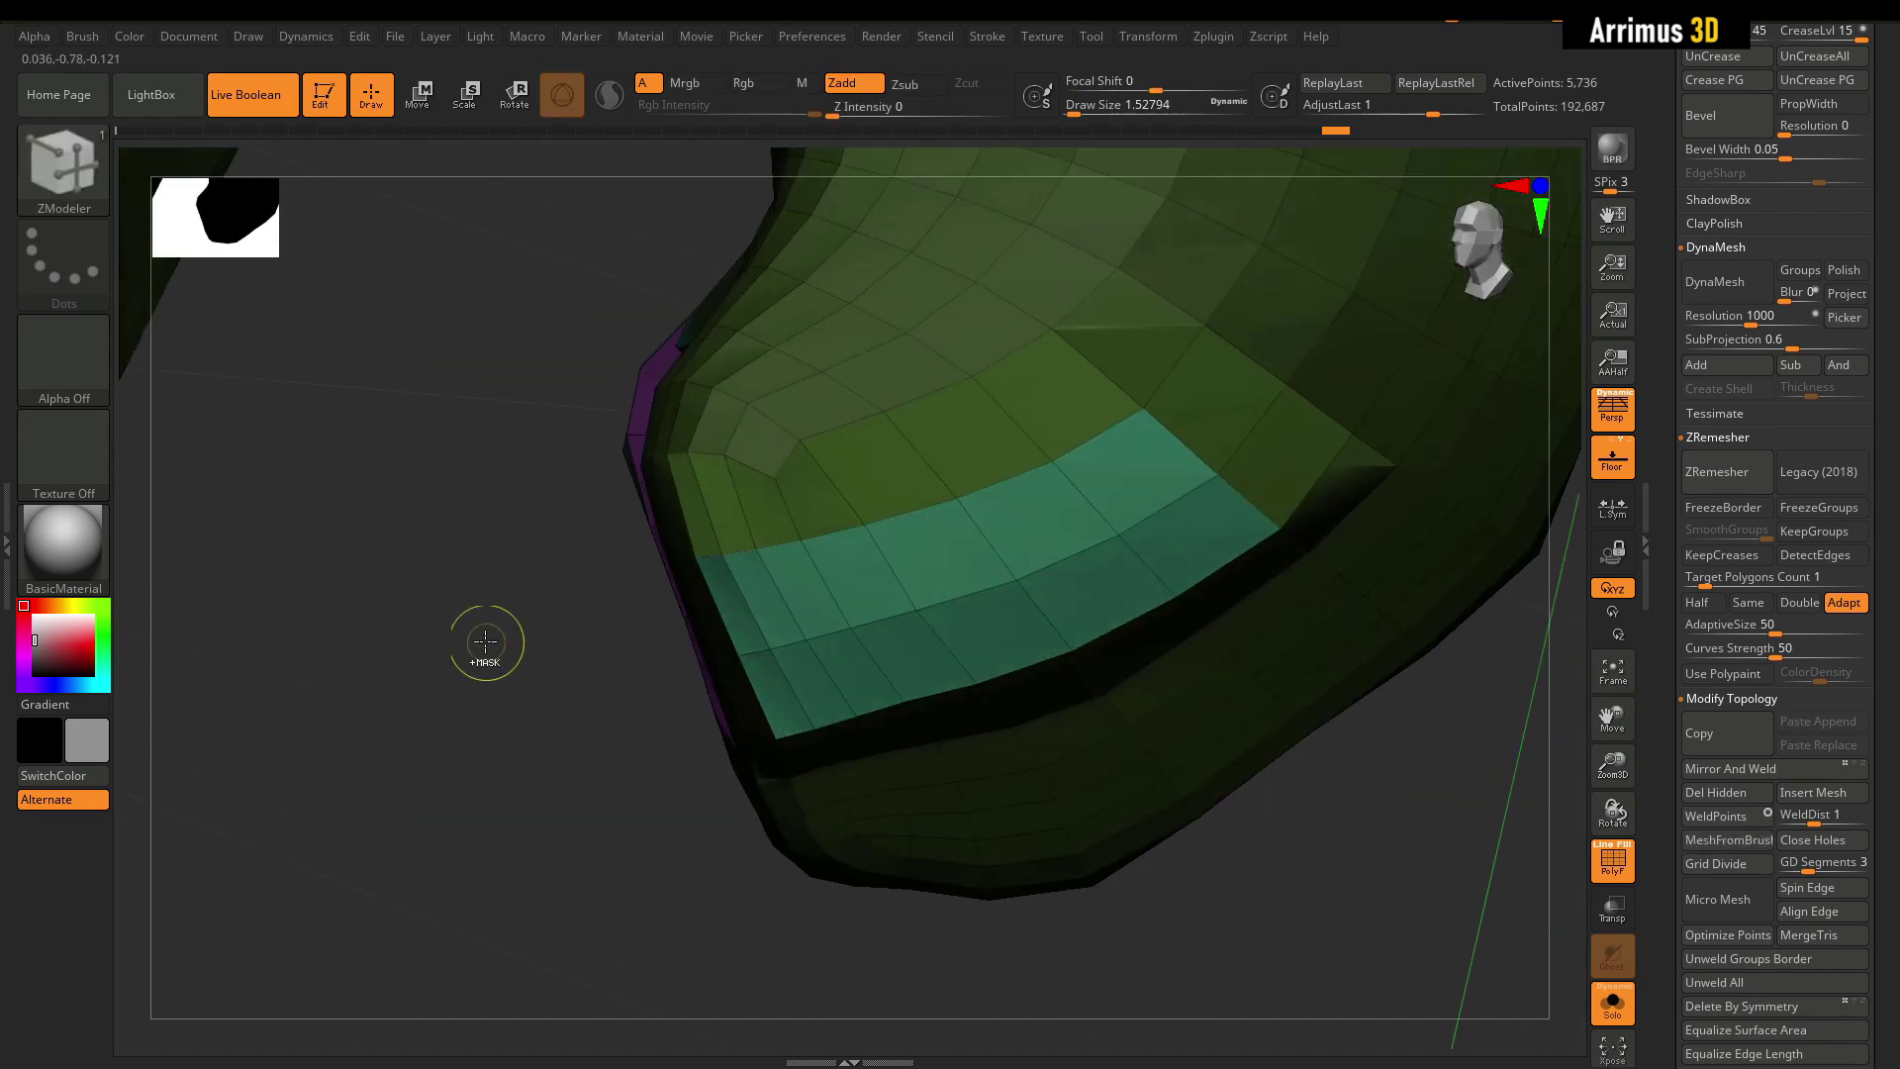
left_click_drag(484, 640, 592, 560, "ctrl")
key("b")
key("m")
key("t")
right_click_drag(751, 399, 643, 841)
Preview the whole visor in smooth subdivision, toggling the wireframe to examine the new jaw details.
key("ctrl+d")
key("ctrl+d")
key("shift+f")
key("shift+d")
key("shift+f")
right_click_drag(1251, 871, 1247, 490)
key("shift+f")
key("d")
key("shift+d")
key("shift+f")
Split four points on each side of the nose section into small octagonal discs with ZModeler, using draw size 1.
right_click_drag(763, 720, 948, 883, "alt")
key("space")
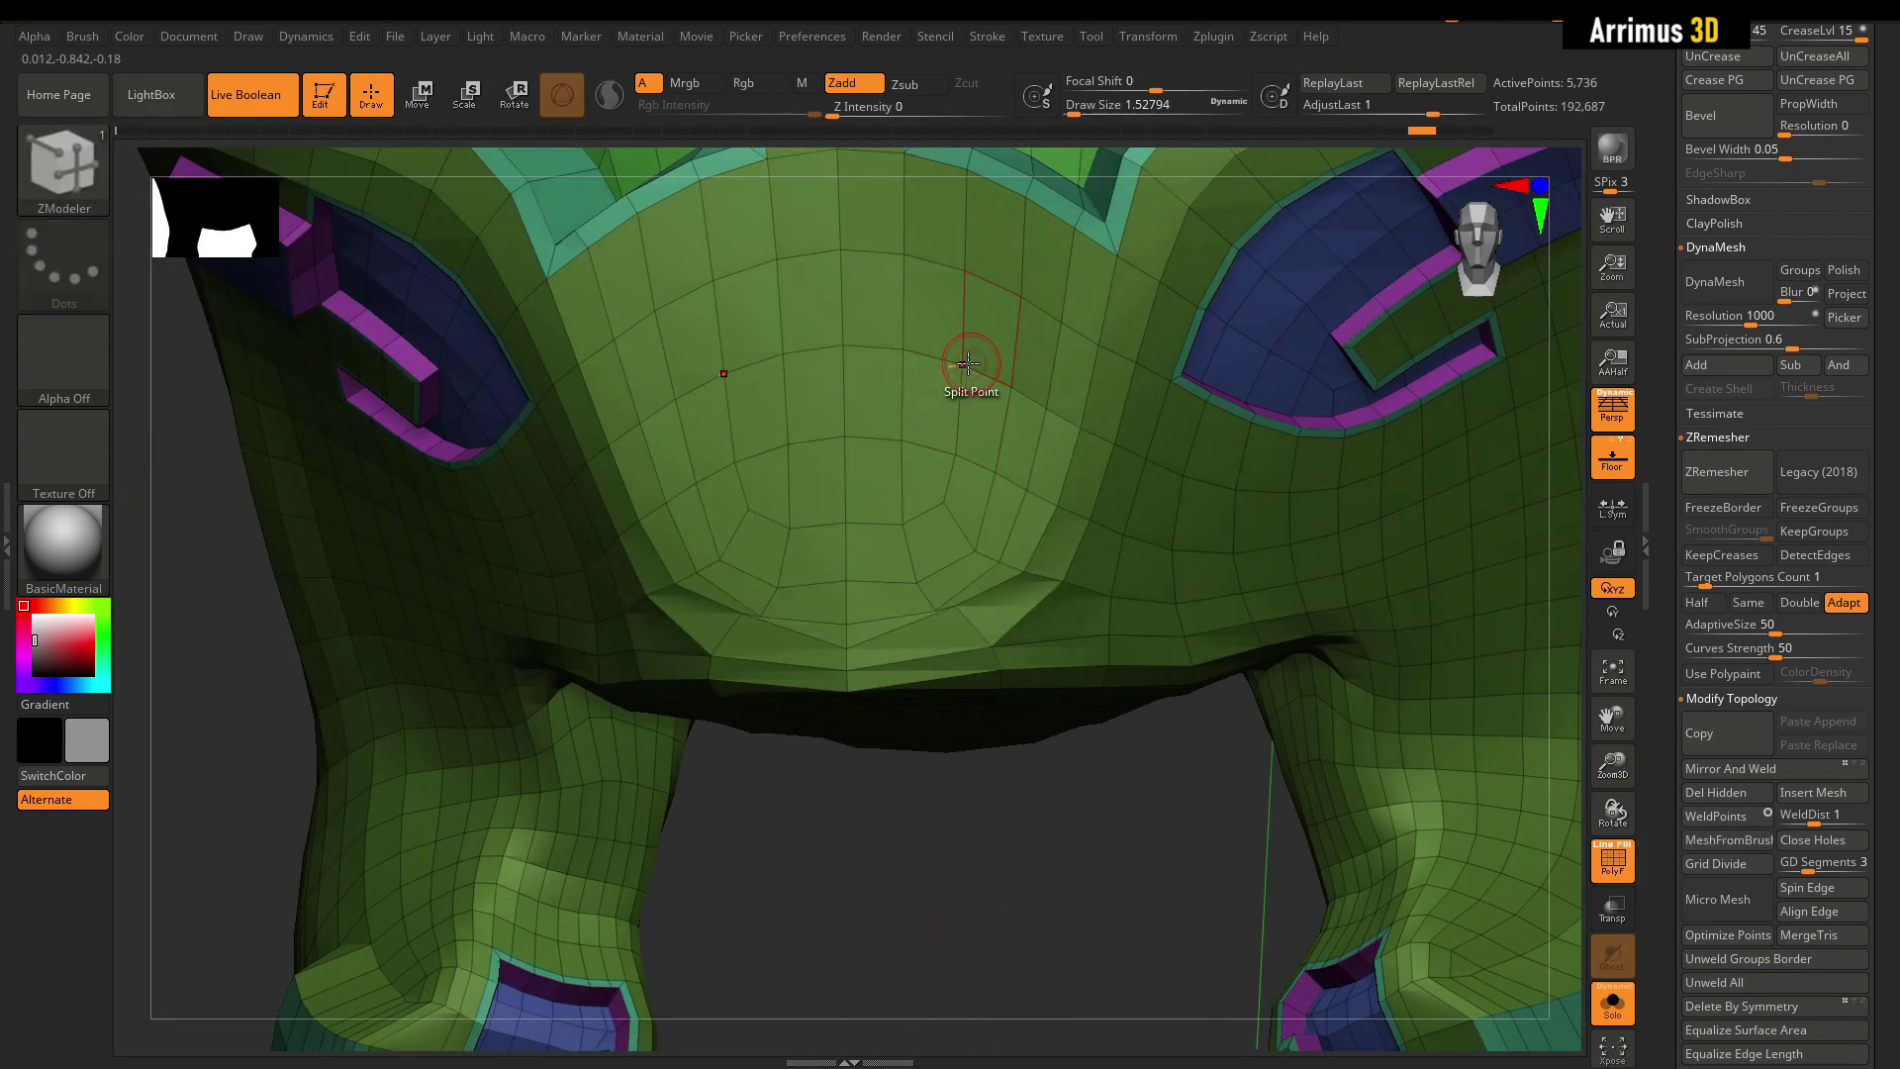
key("space")
right_click_drag(854, 835, 896, 920, "ctrl")
left_click_drag(963, 363, 963, 358)
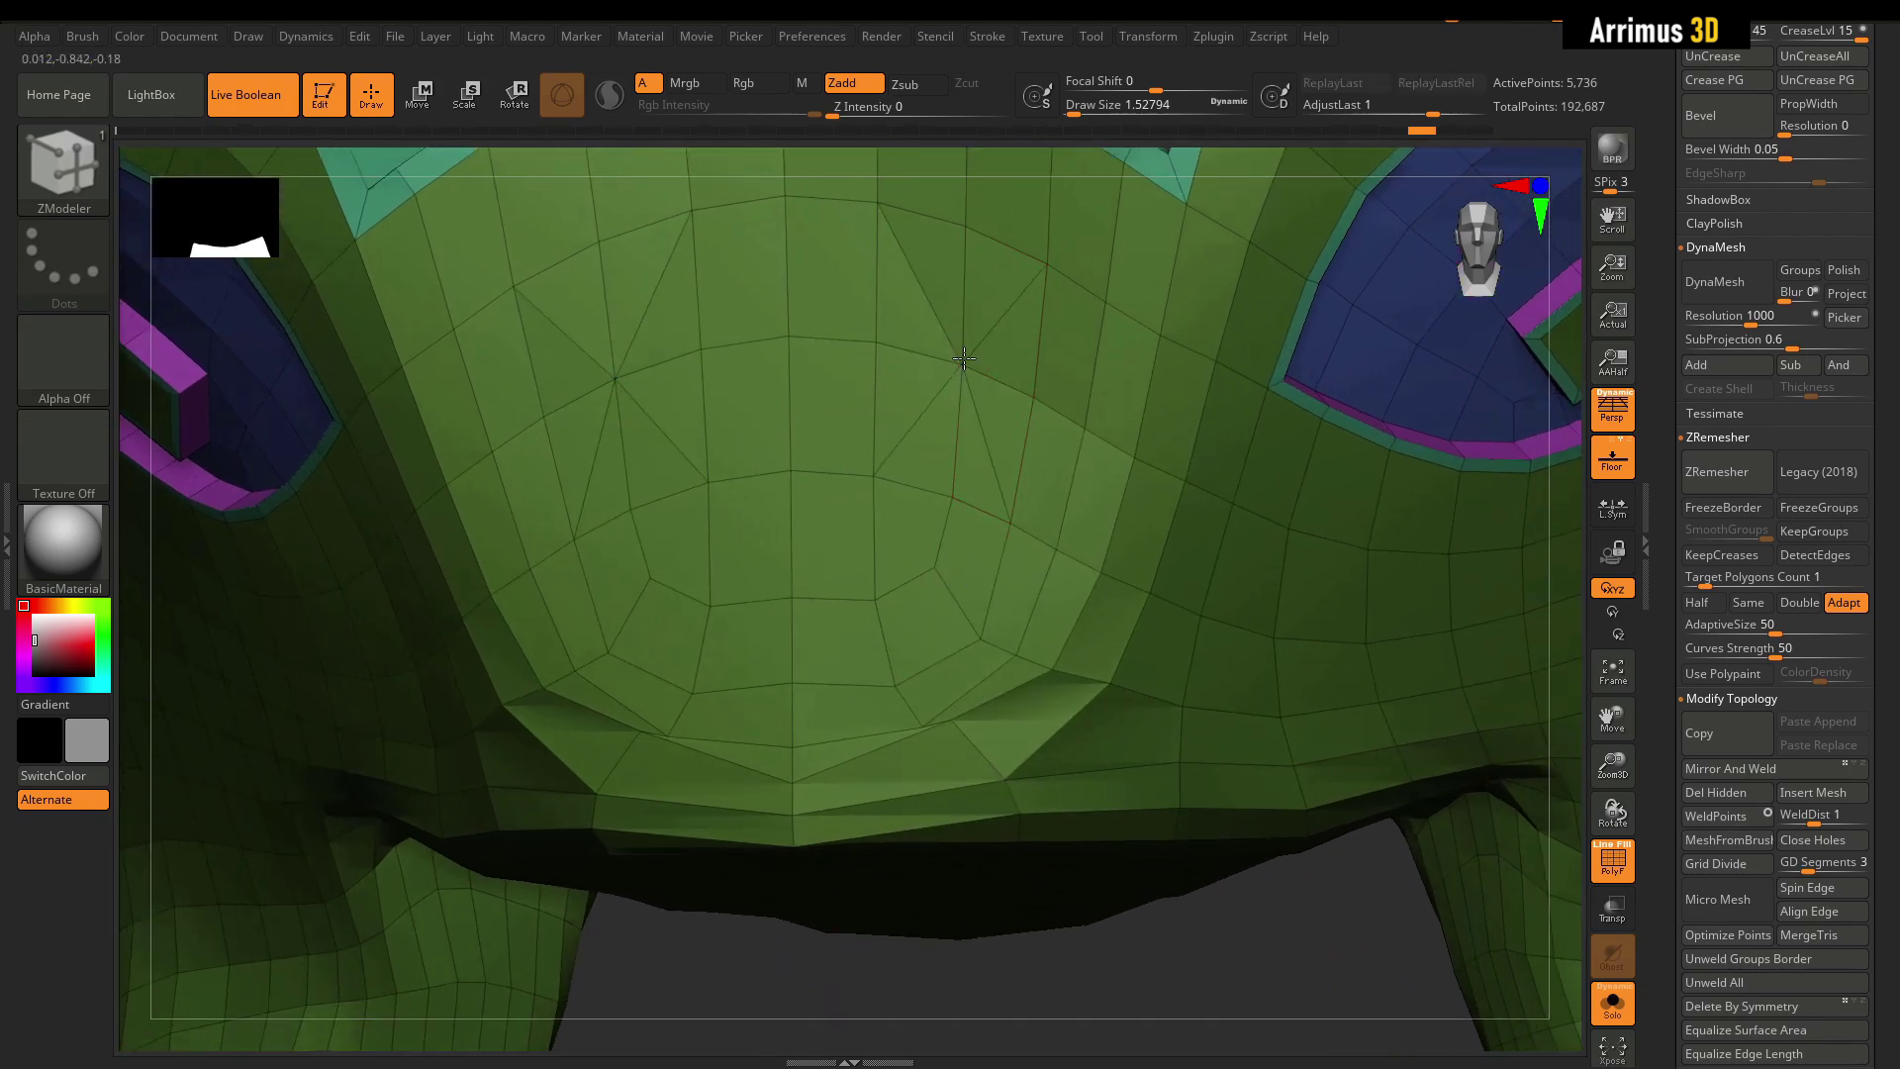
key("w")
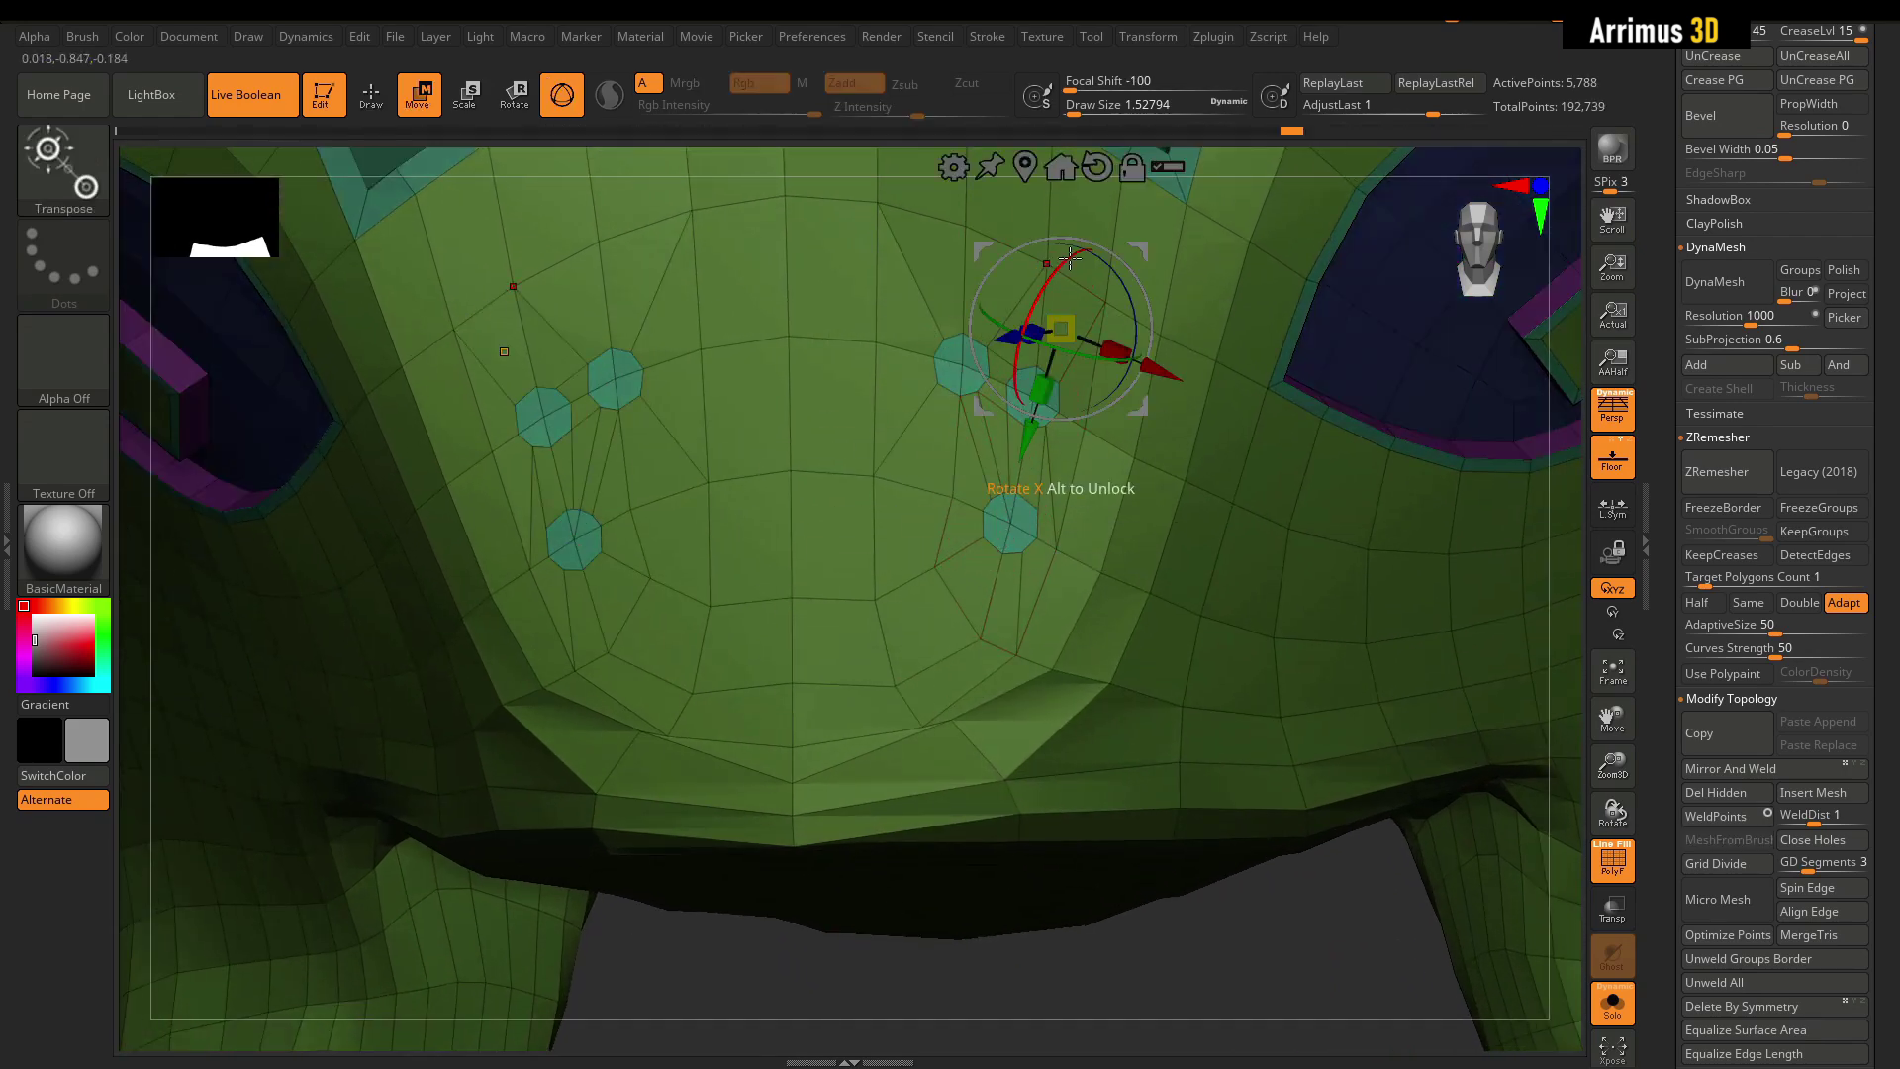
mouse_move(1061, 285)
right_mouse_down("ctrl")
mouse_move(1010, 388)
mouse_move(924, 455)
right_mouse_up("ctrl")
key("s")
left_click(922, 457)
Inset the octagonal nose discs as polygroup islands with a thin border and QMesh their centres inward as small holes.
key("space")
left_click(831, 302)
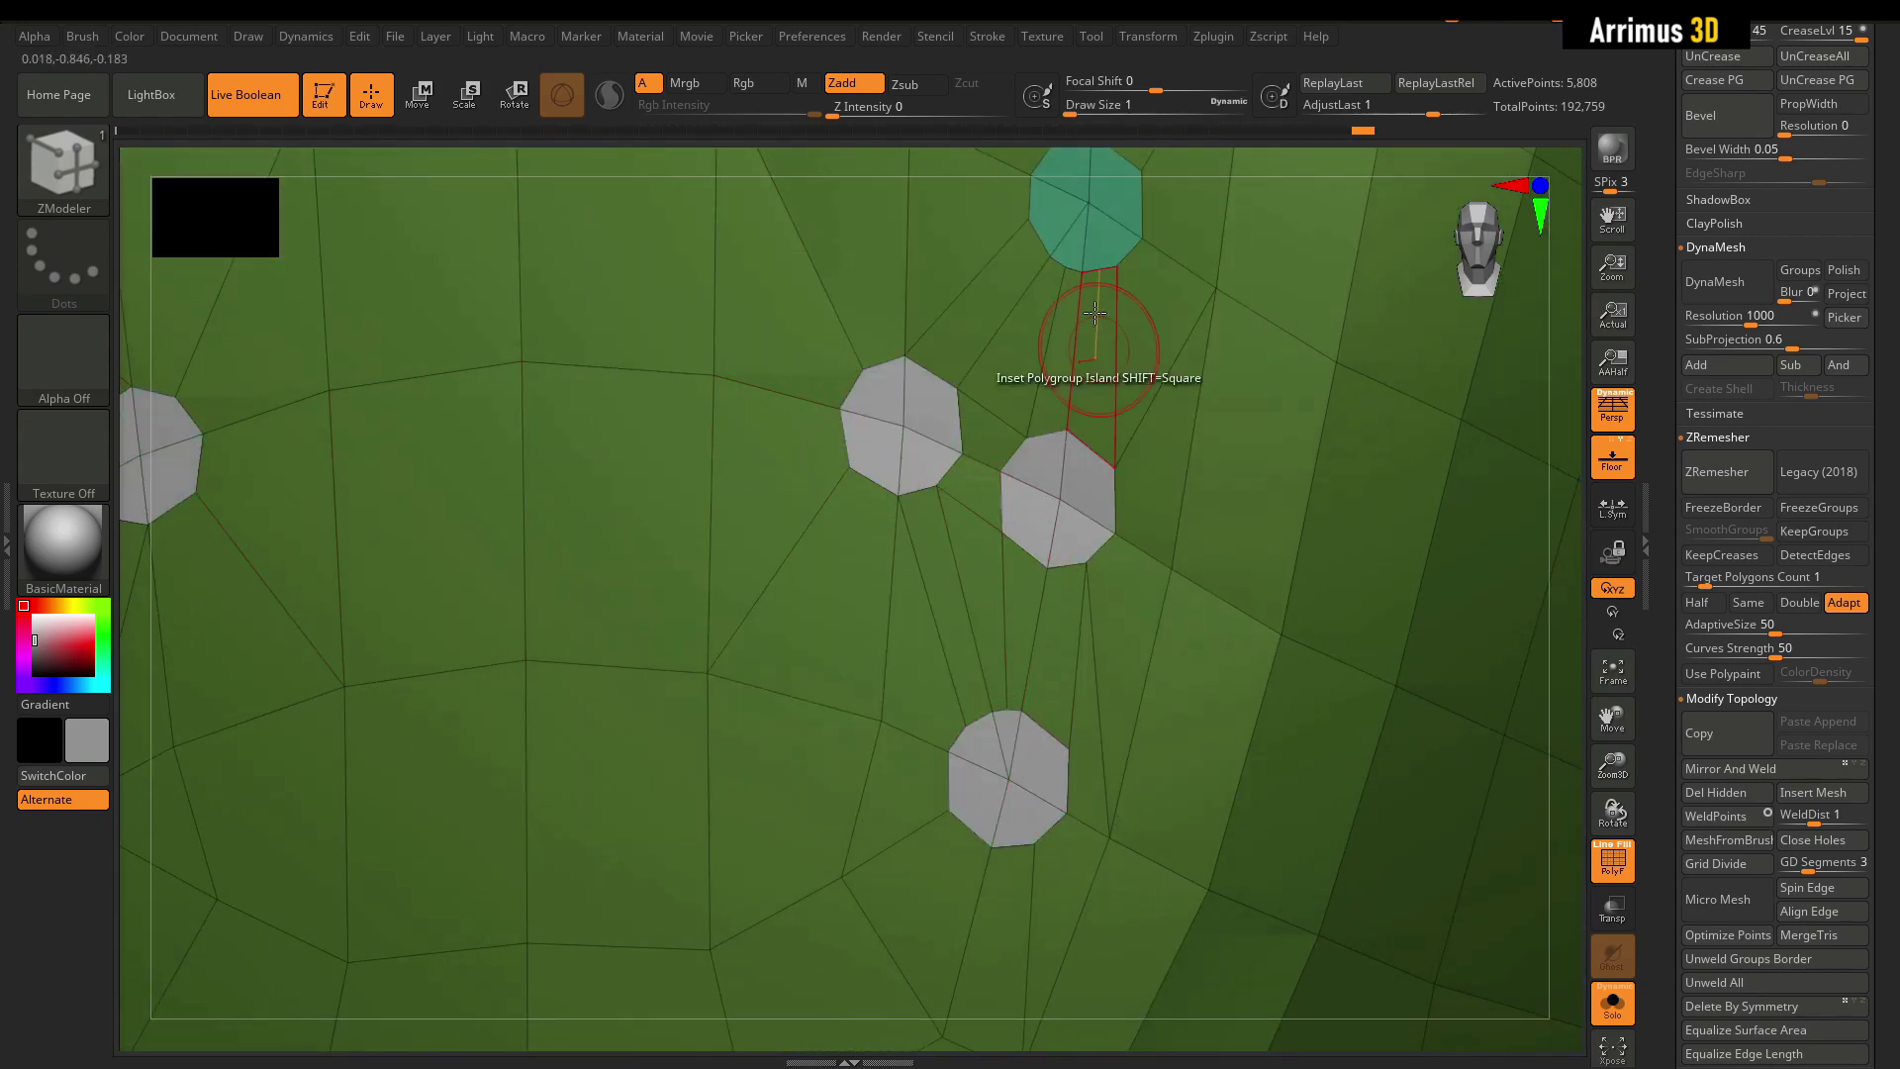
right_click_drag(1112, 227, 1091, 346, "alt")
left_click_drag(1090, 318, 1087, 314)
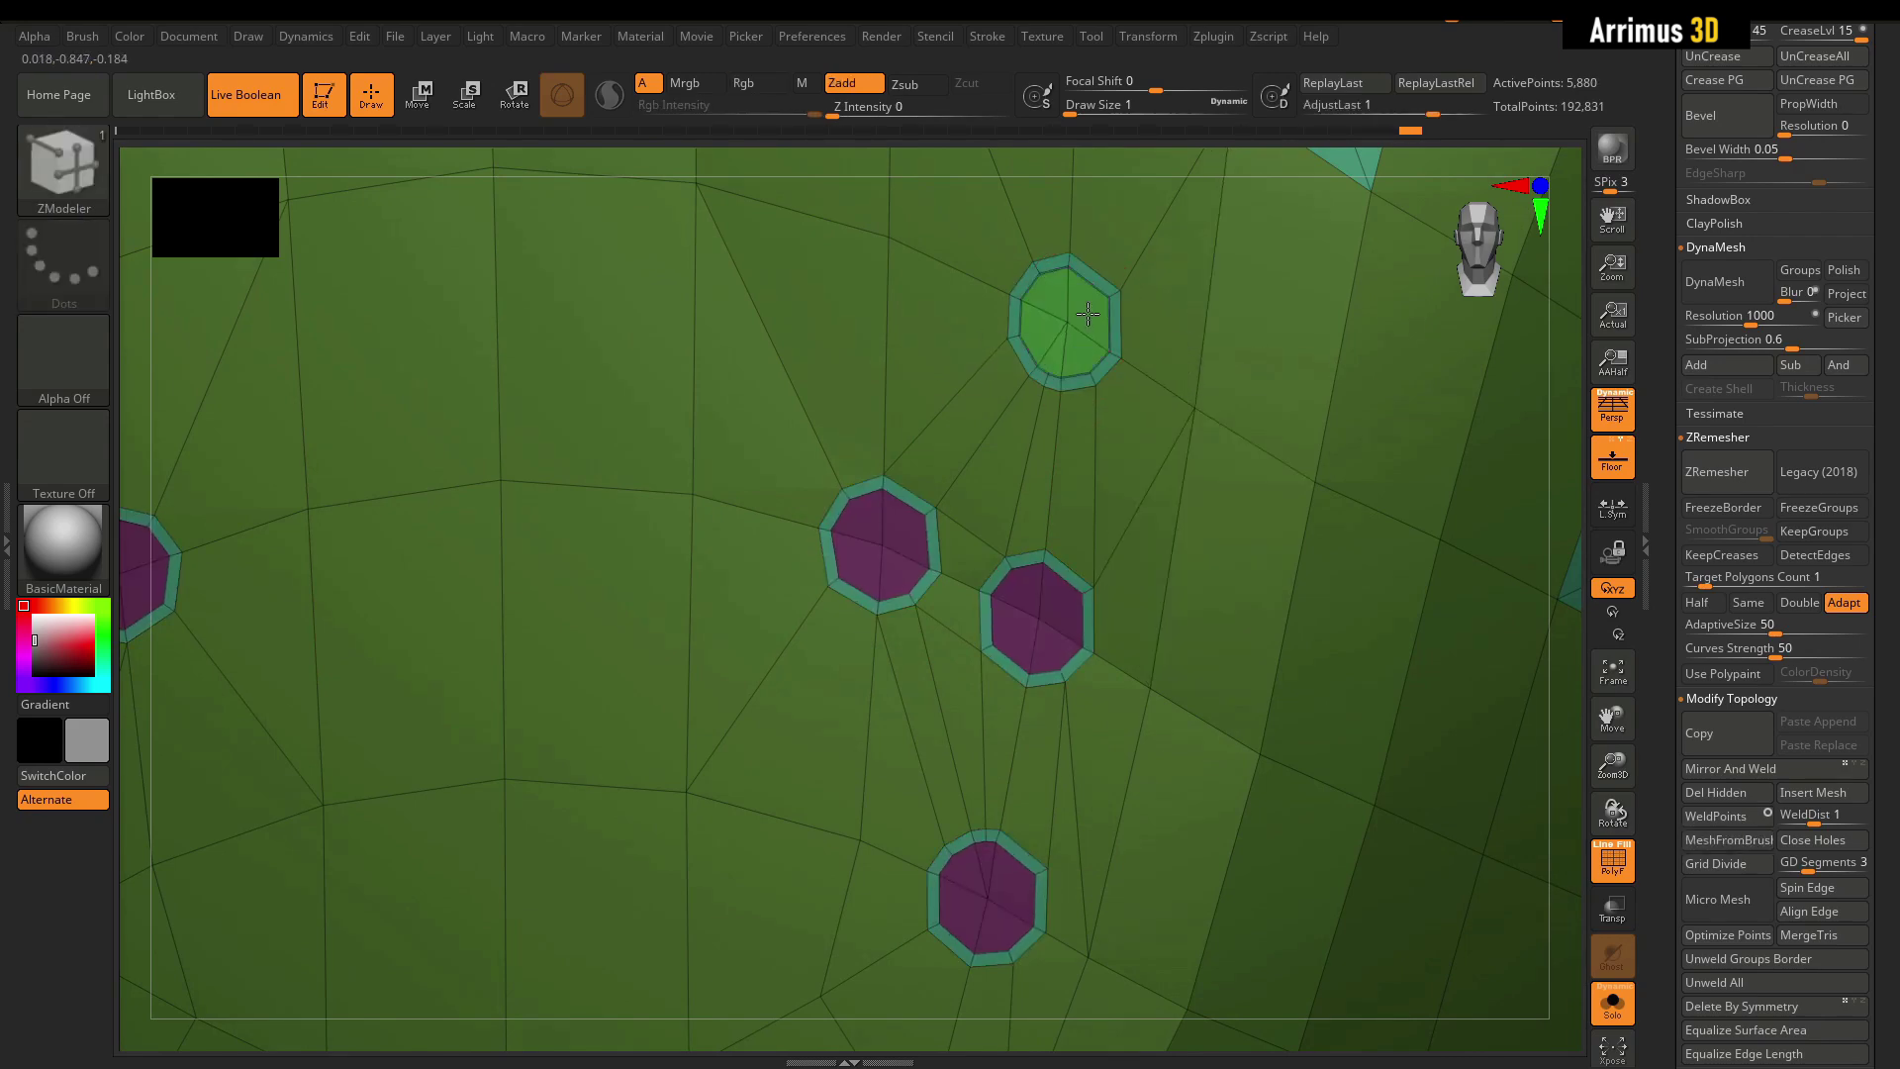
key("space")
left_click(979, 384)
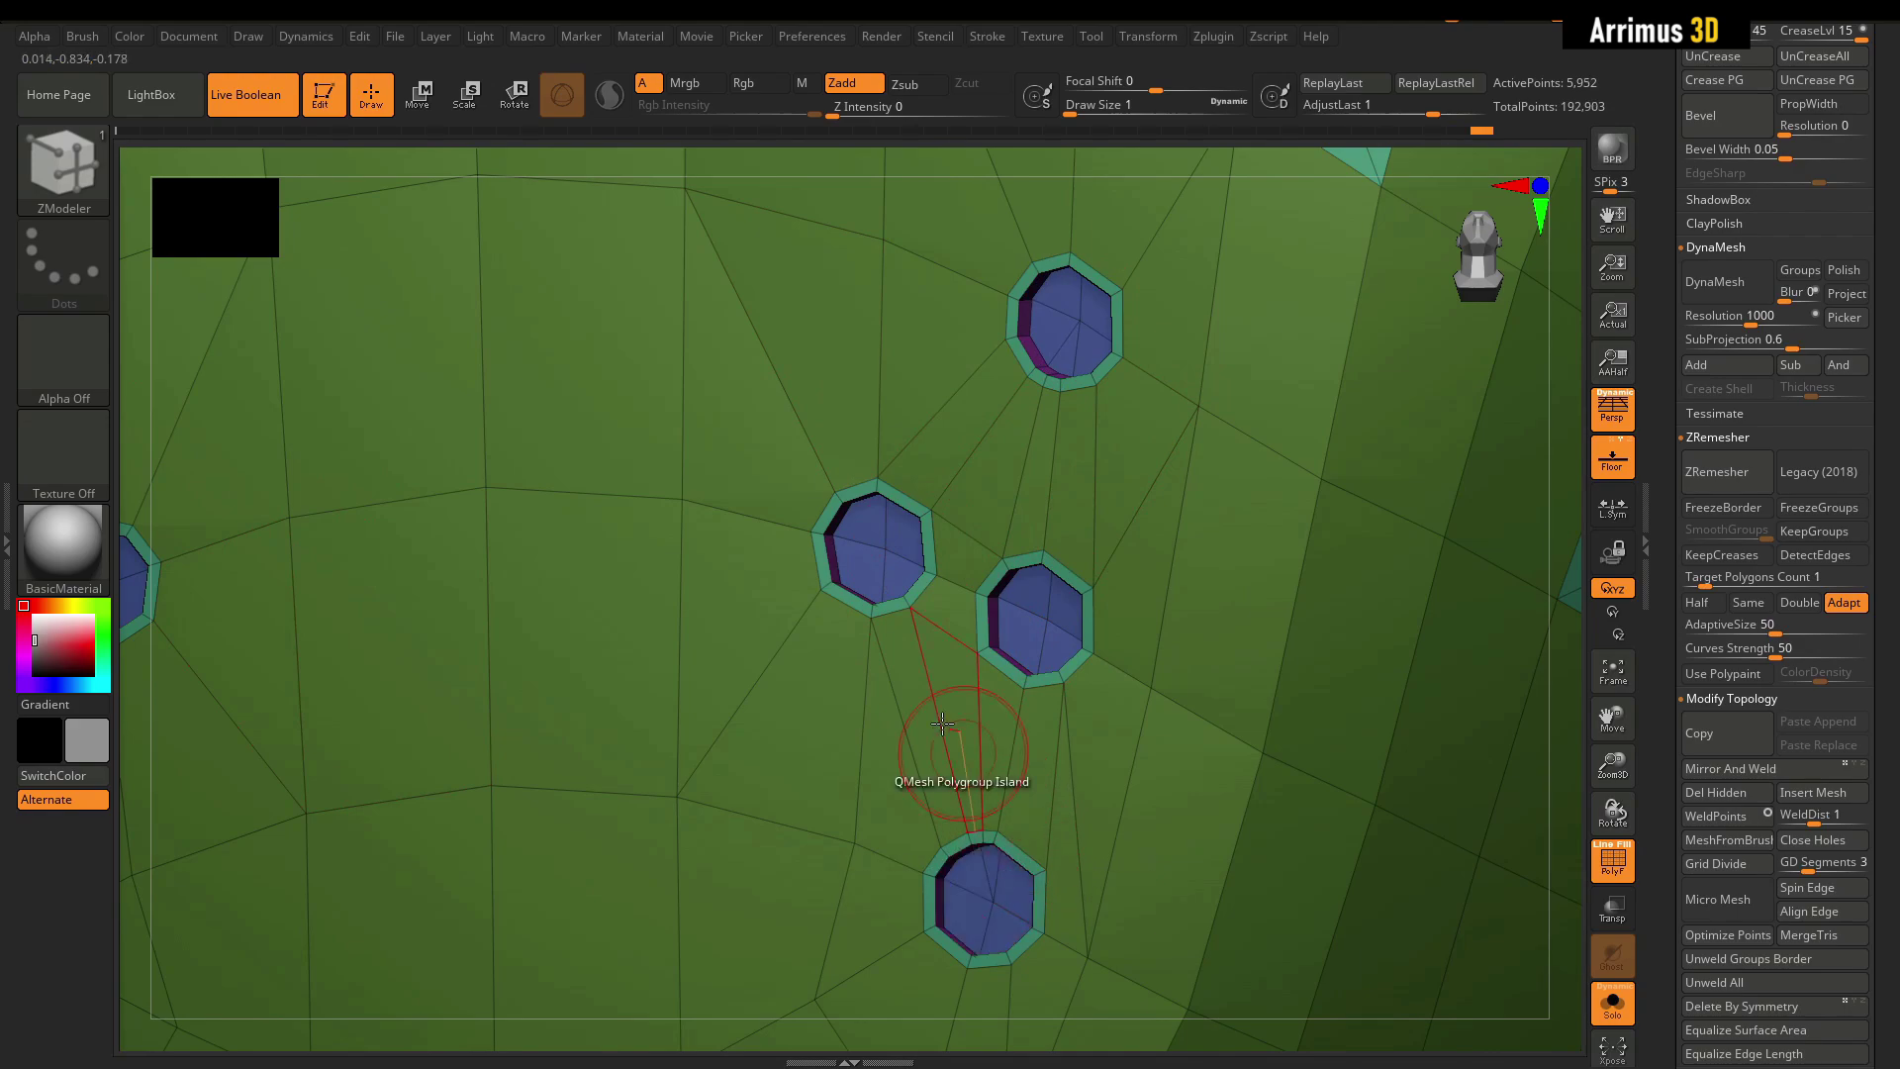
QMesh a narrow rectangular patch beside the holes on each side of the nose and check it with smooth subdivision.
mouse_move(942, 723)
right_mouse_down("ctrl")
mouse_move(930, 604)
mouse_move(858, 480)
right_mouse_up("ctrl")
right_click_drag(858, 480, 905, 624, "ctrl")
mouse_move(906, 628)
left_mouse_down("alt")
mouse_move(973, 539)
mouse_move(892, 507)
left_mouse_up("alt")
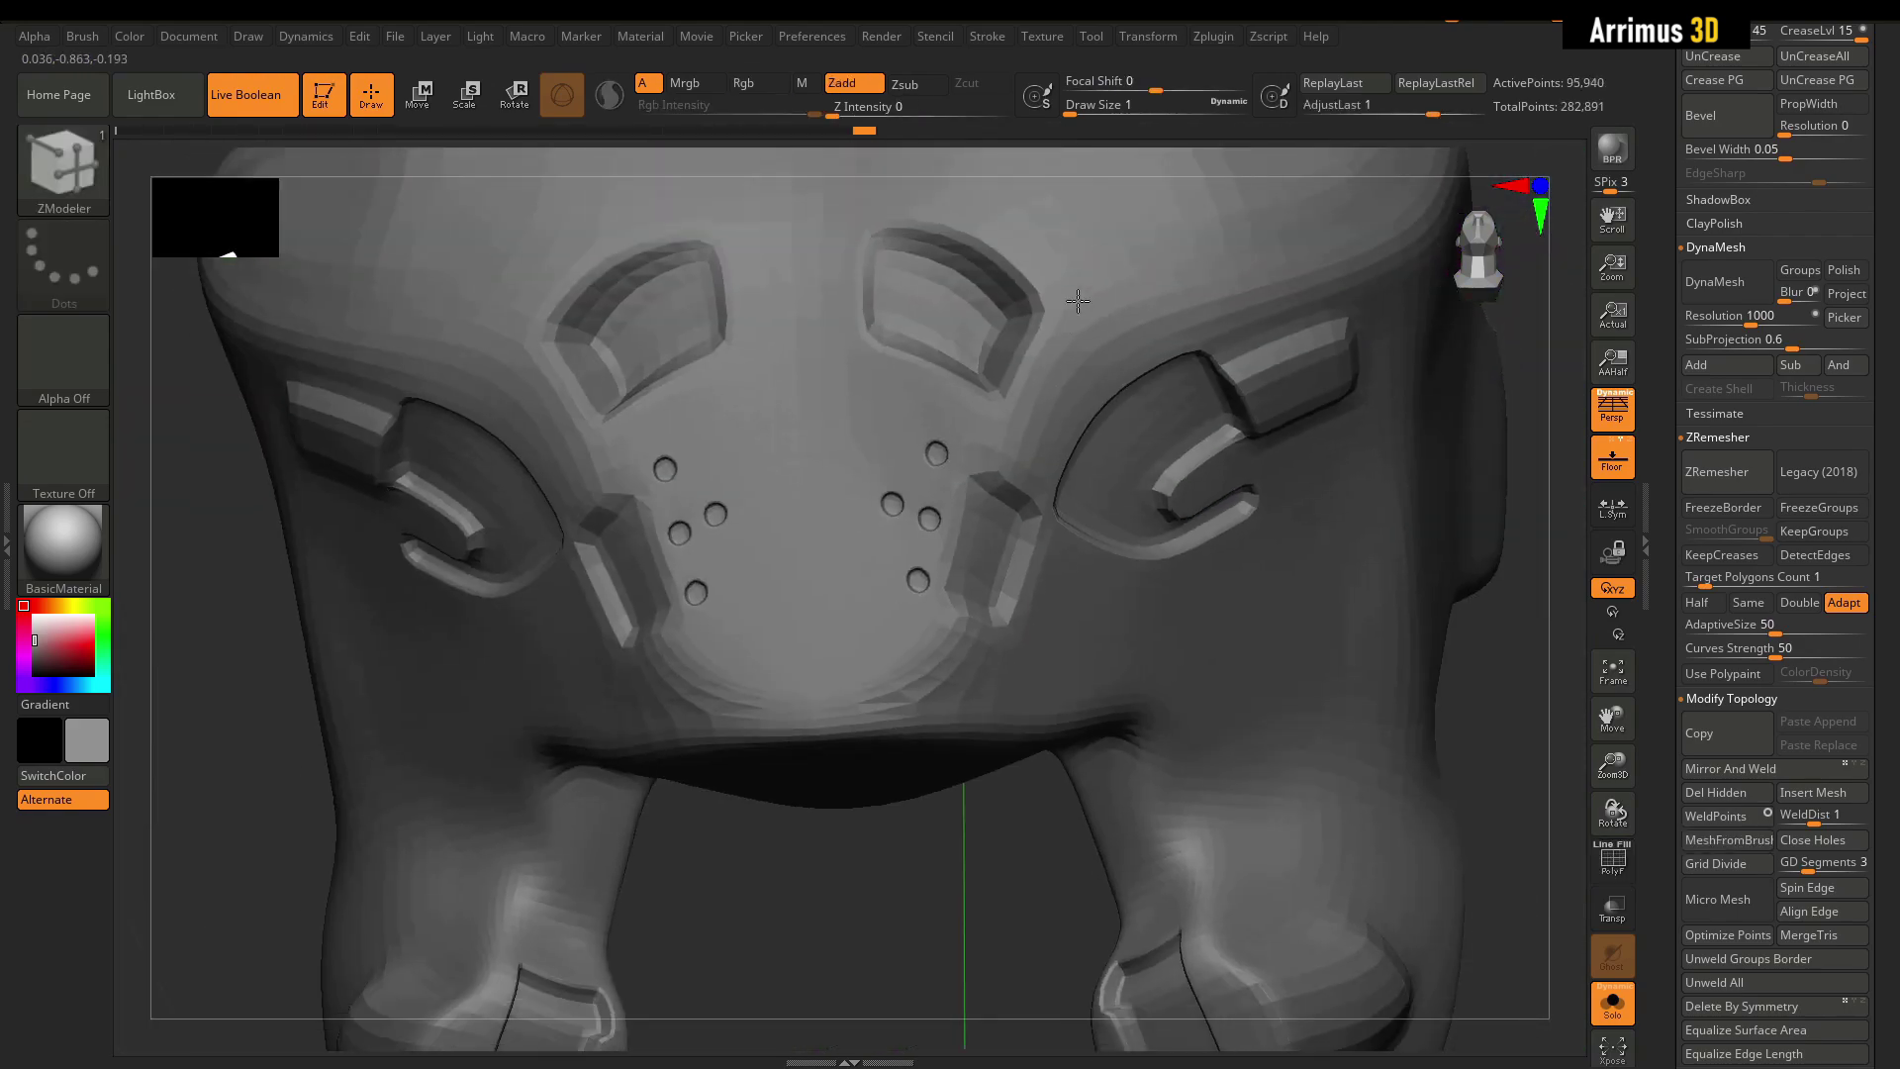
key("shift+f")
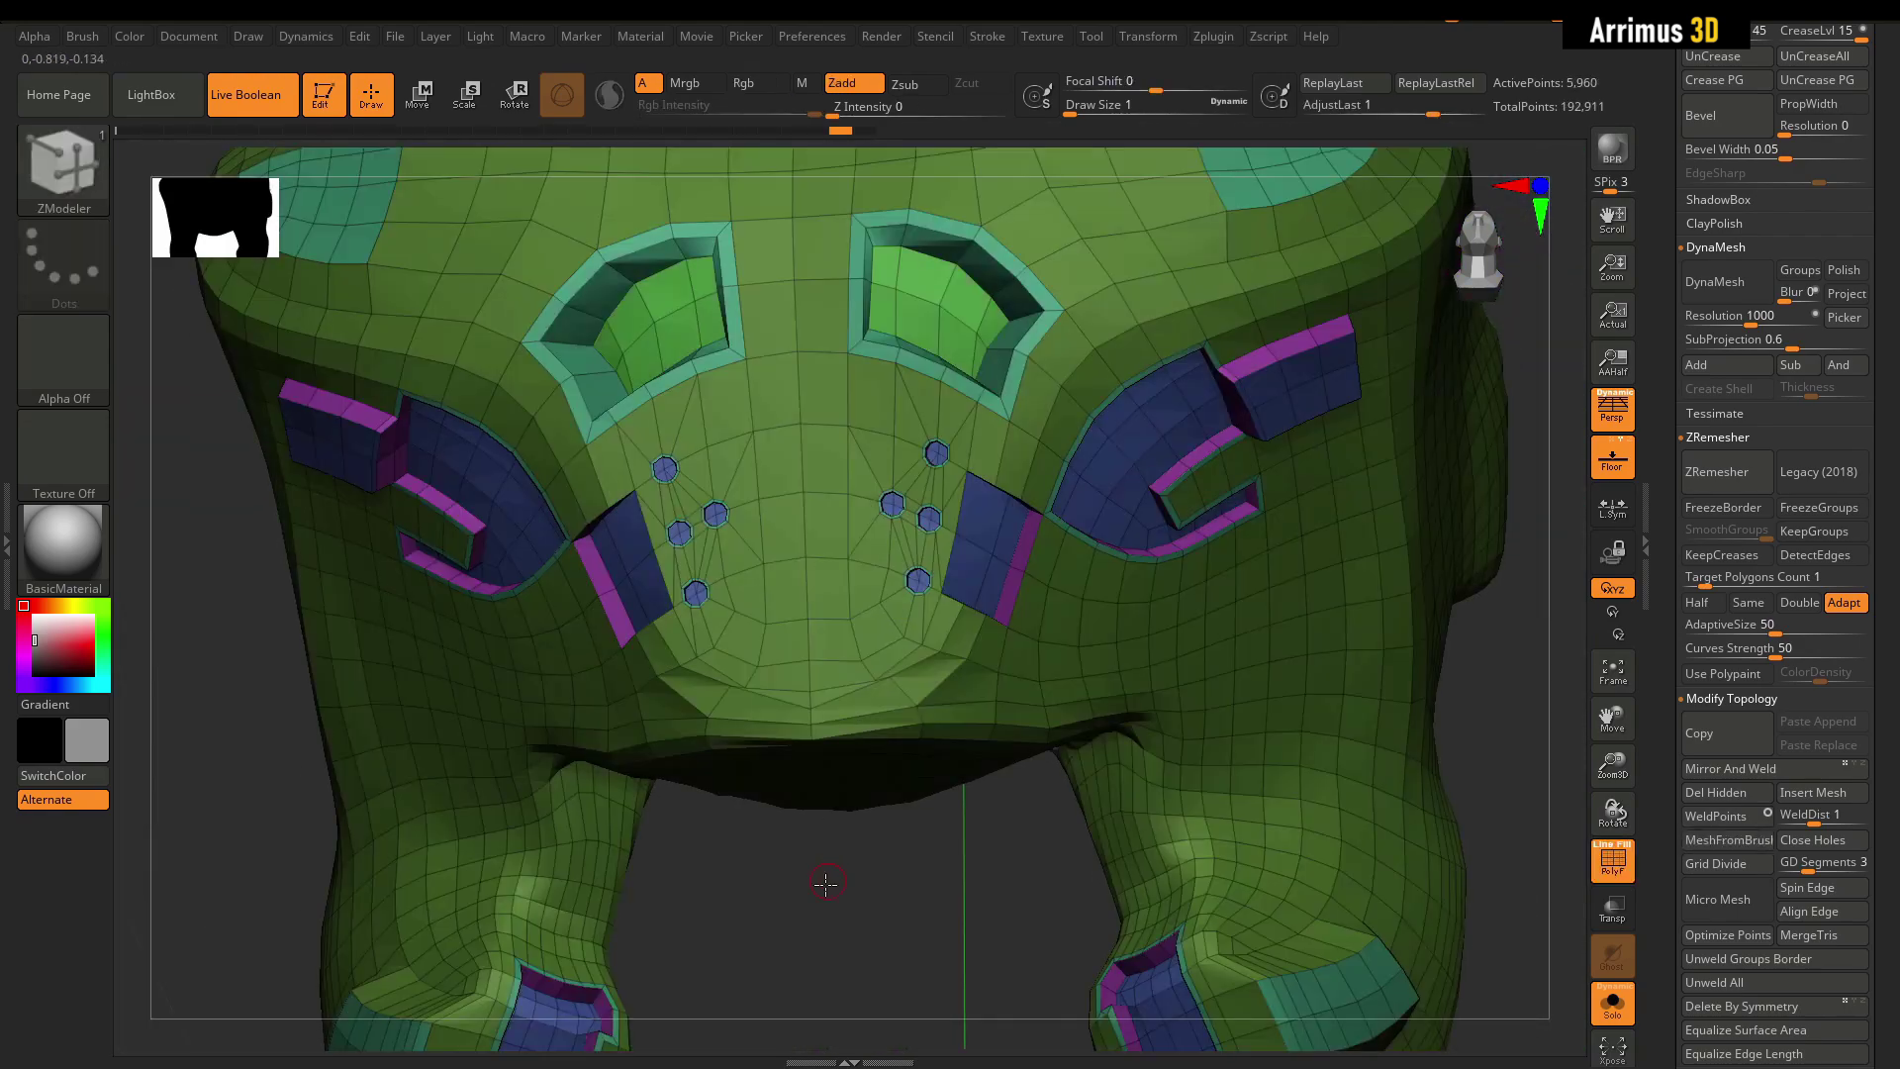
QMesh the polygon strip at the nose tip outward, scale its polygroup island with ZModeler, and check it in smooth subdivision.
left_click_drag(827, 881, 822, 712)
right_click_drag(821, 713, 859, 517, "alt")
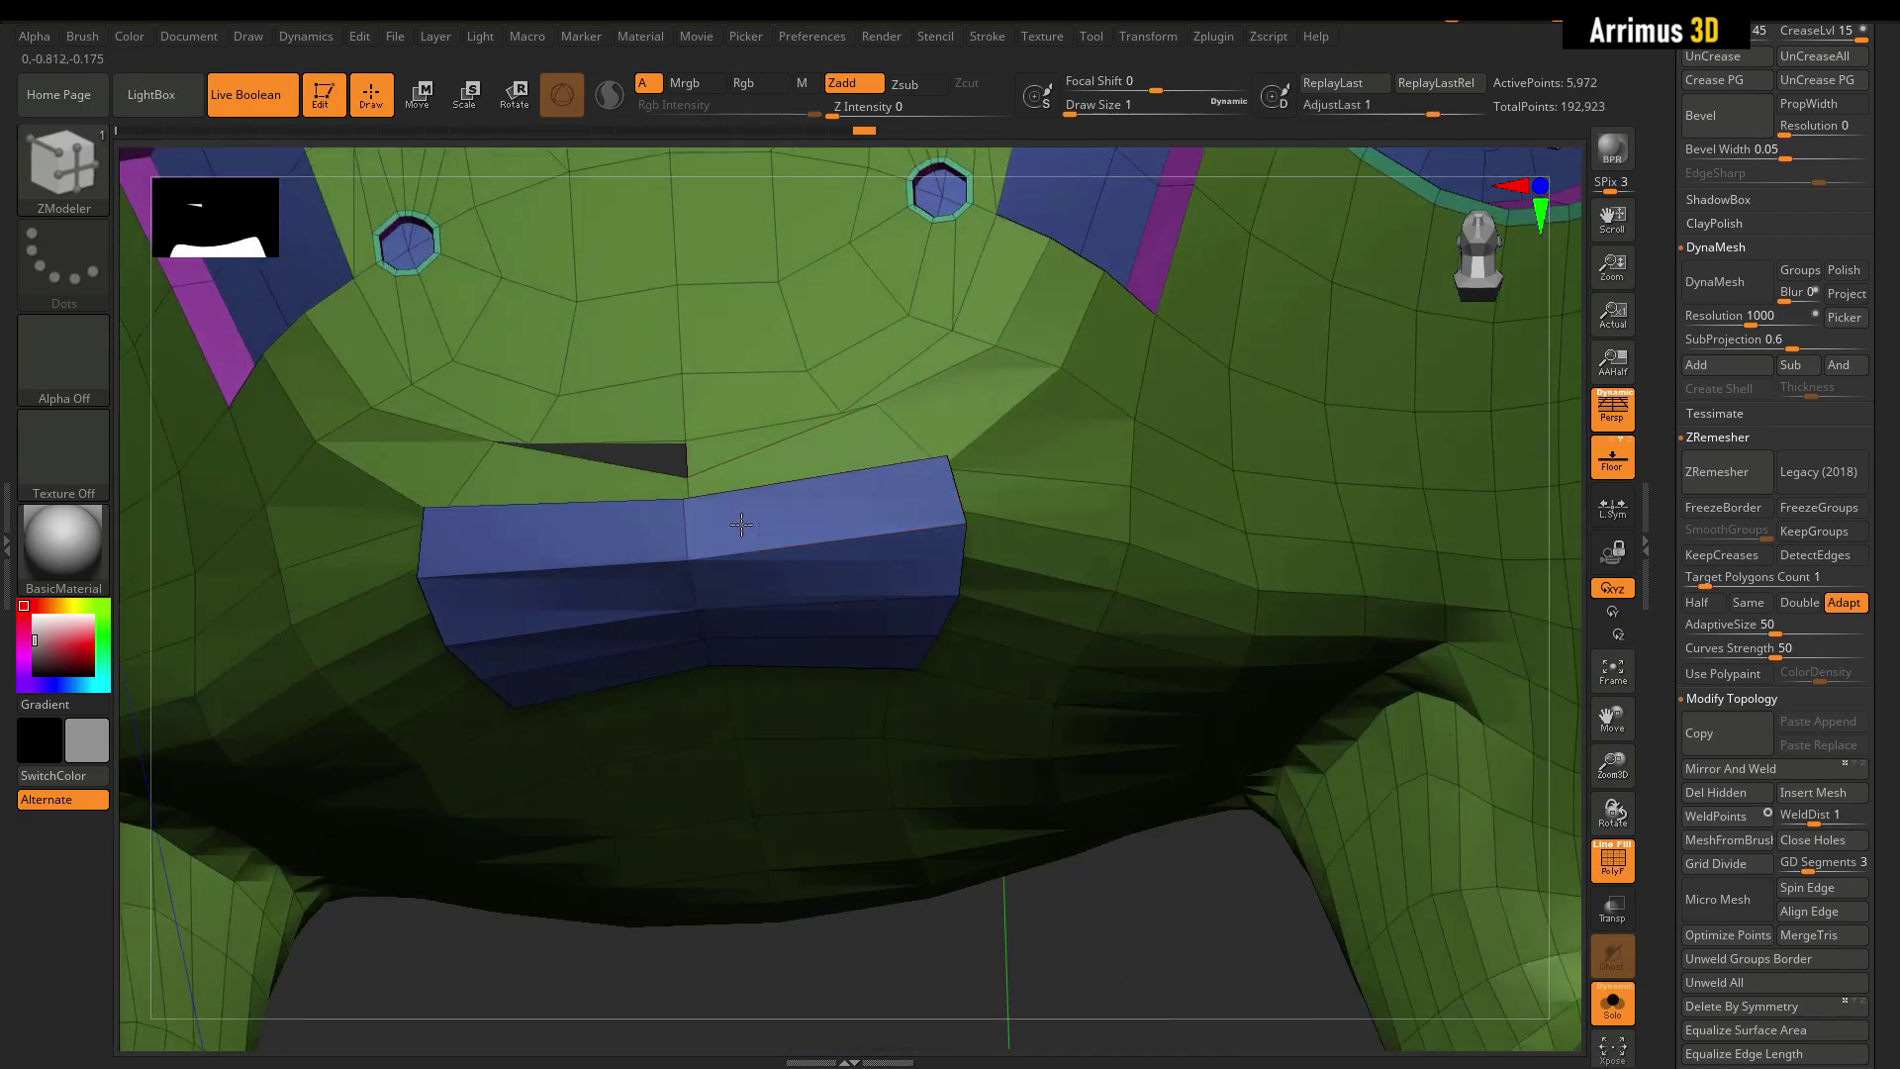
key("space")
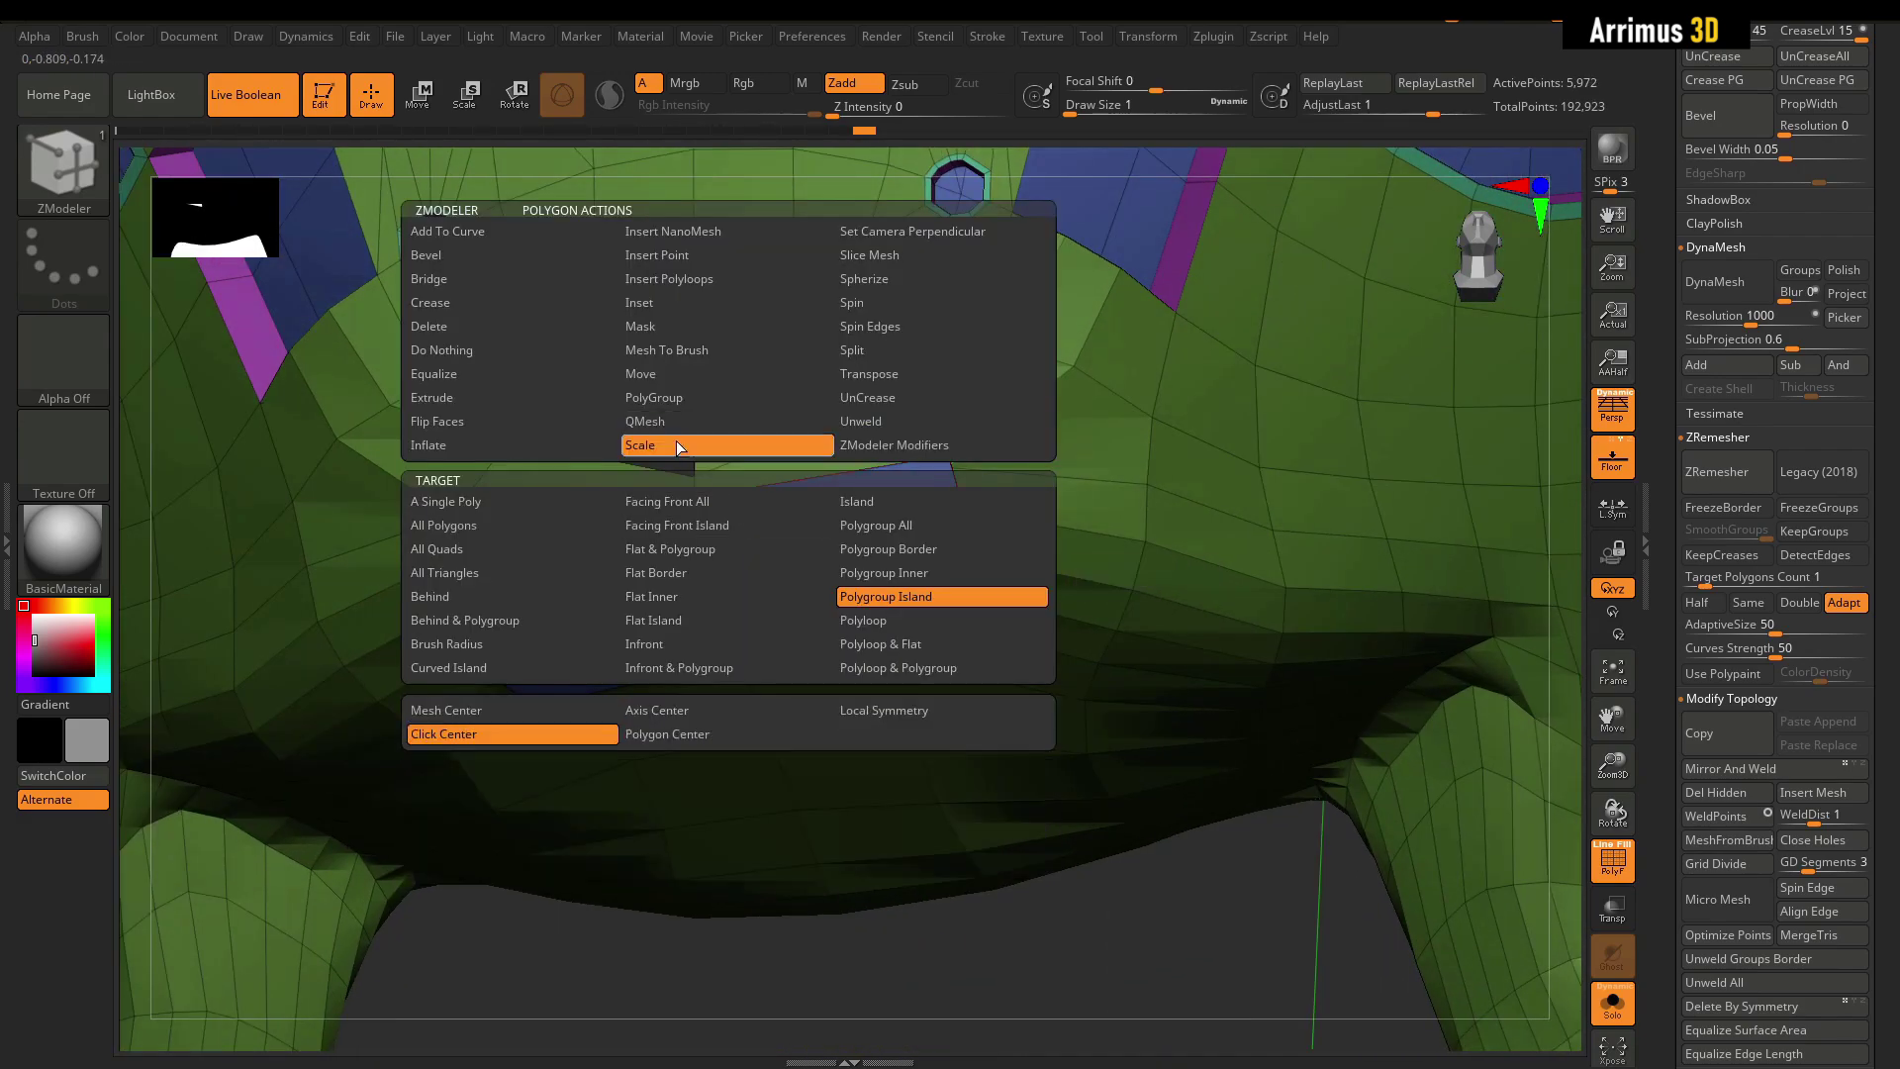
left_click_drag(678, 585, 633, 585)
right_click_drag(633, 584, 727, 495)
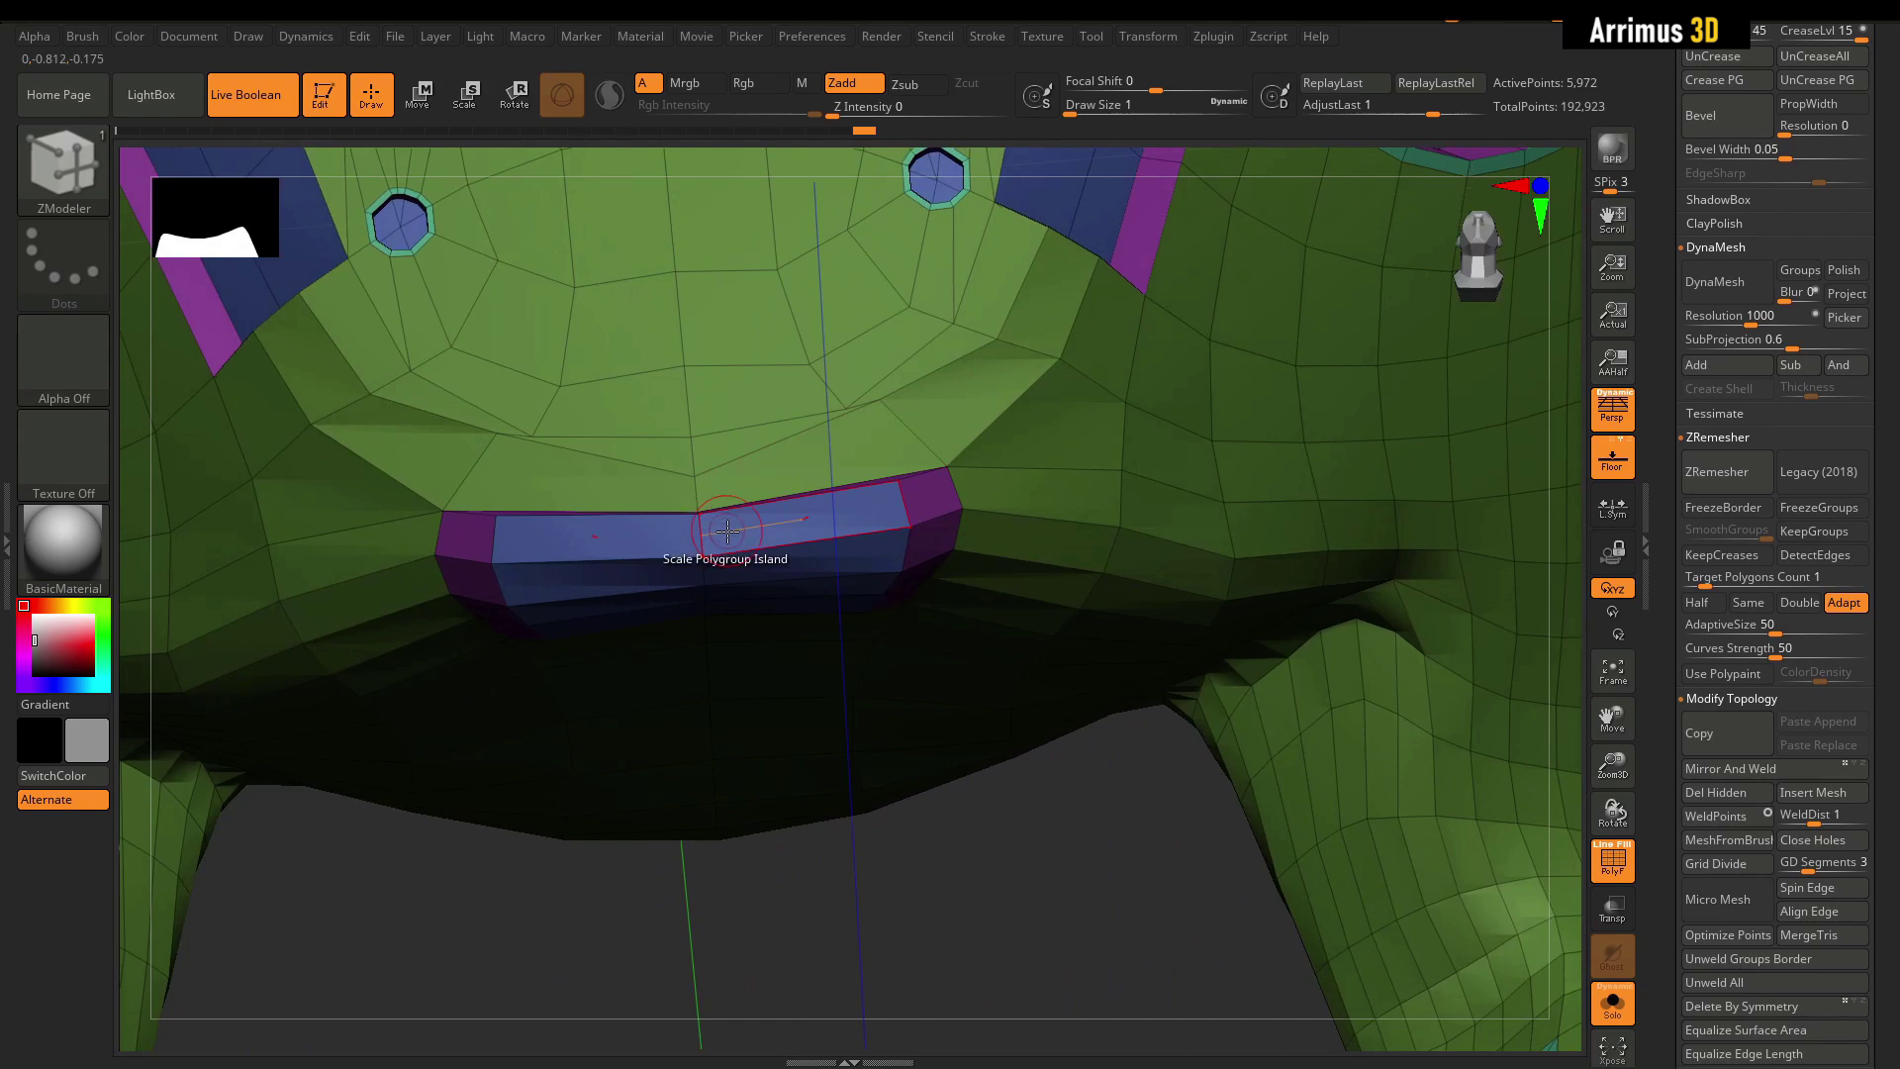
key("space")
key("w")
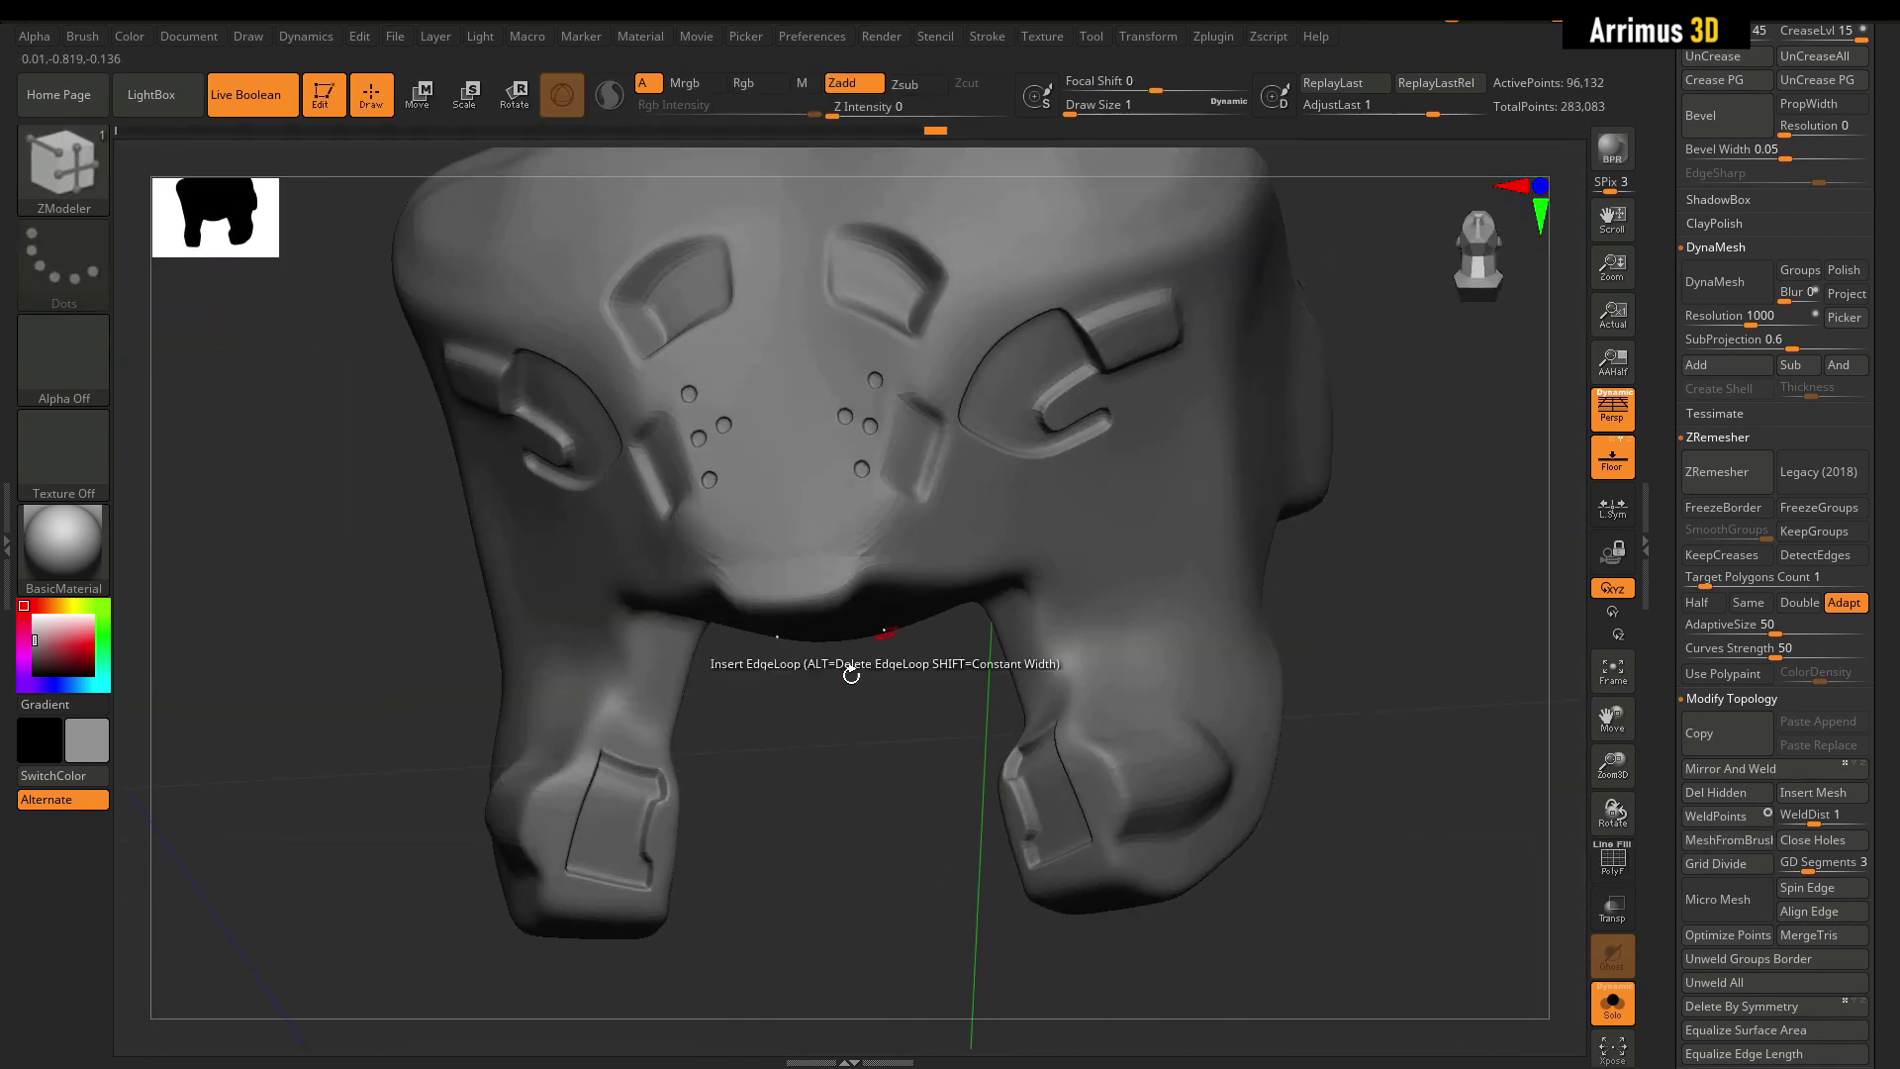
right_click_drag(848, 666, 1031, 564)
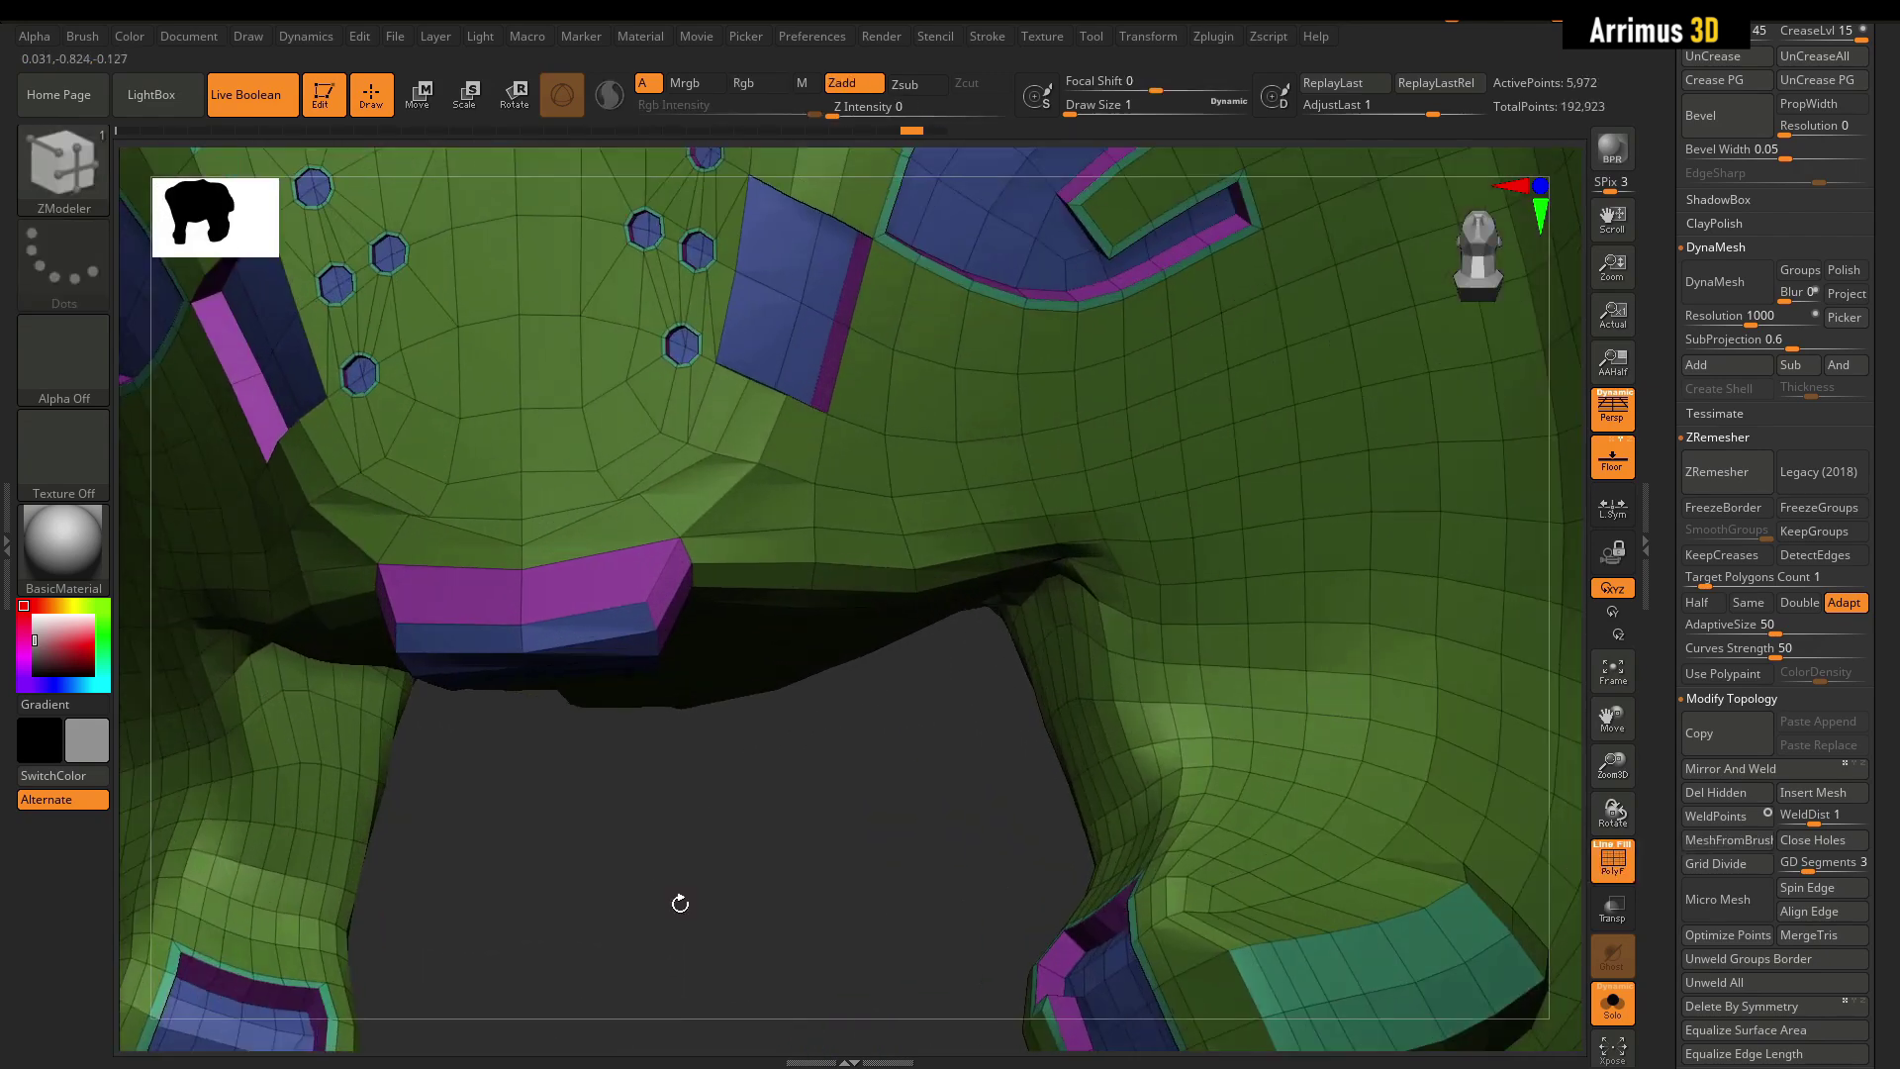
Try to QMesh polygon loops running down the cheek and along the top of the jaw as panel strips.
right_click_drag(680, 903, 561, 884, "alt")
right_click_drag(1044, 438, 1043, 507, "ctrl")
key("space")
left_click(1114, 423)
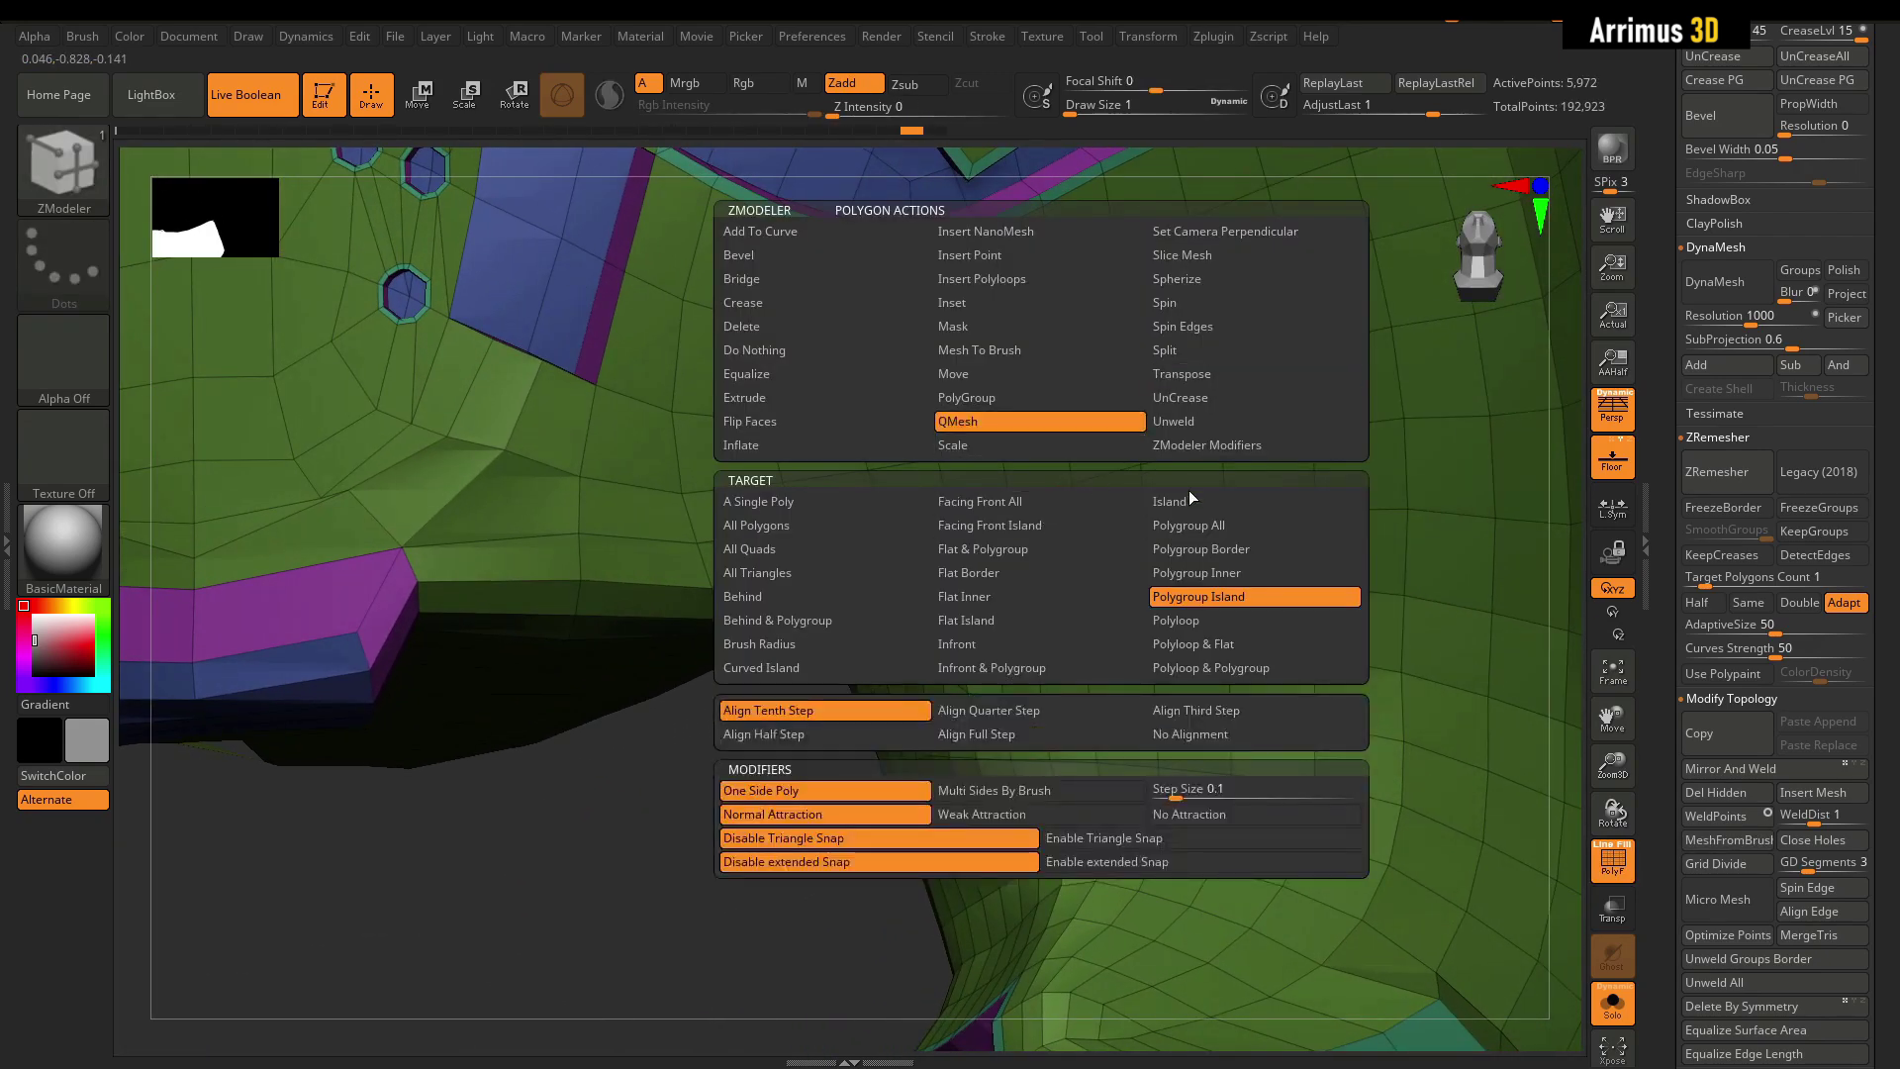
left_click(1190, 498)
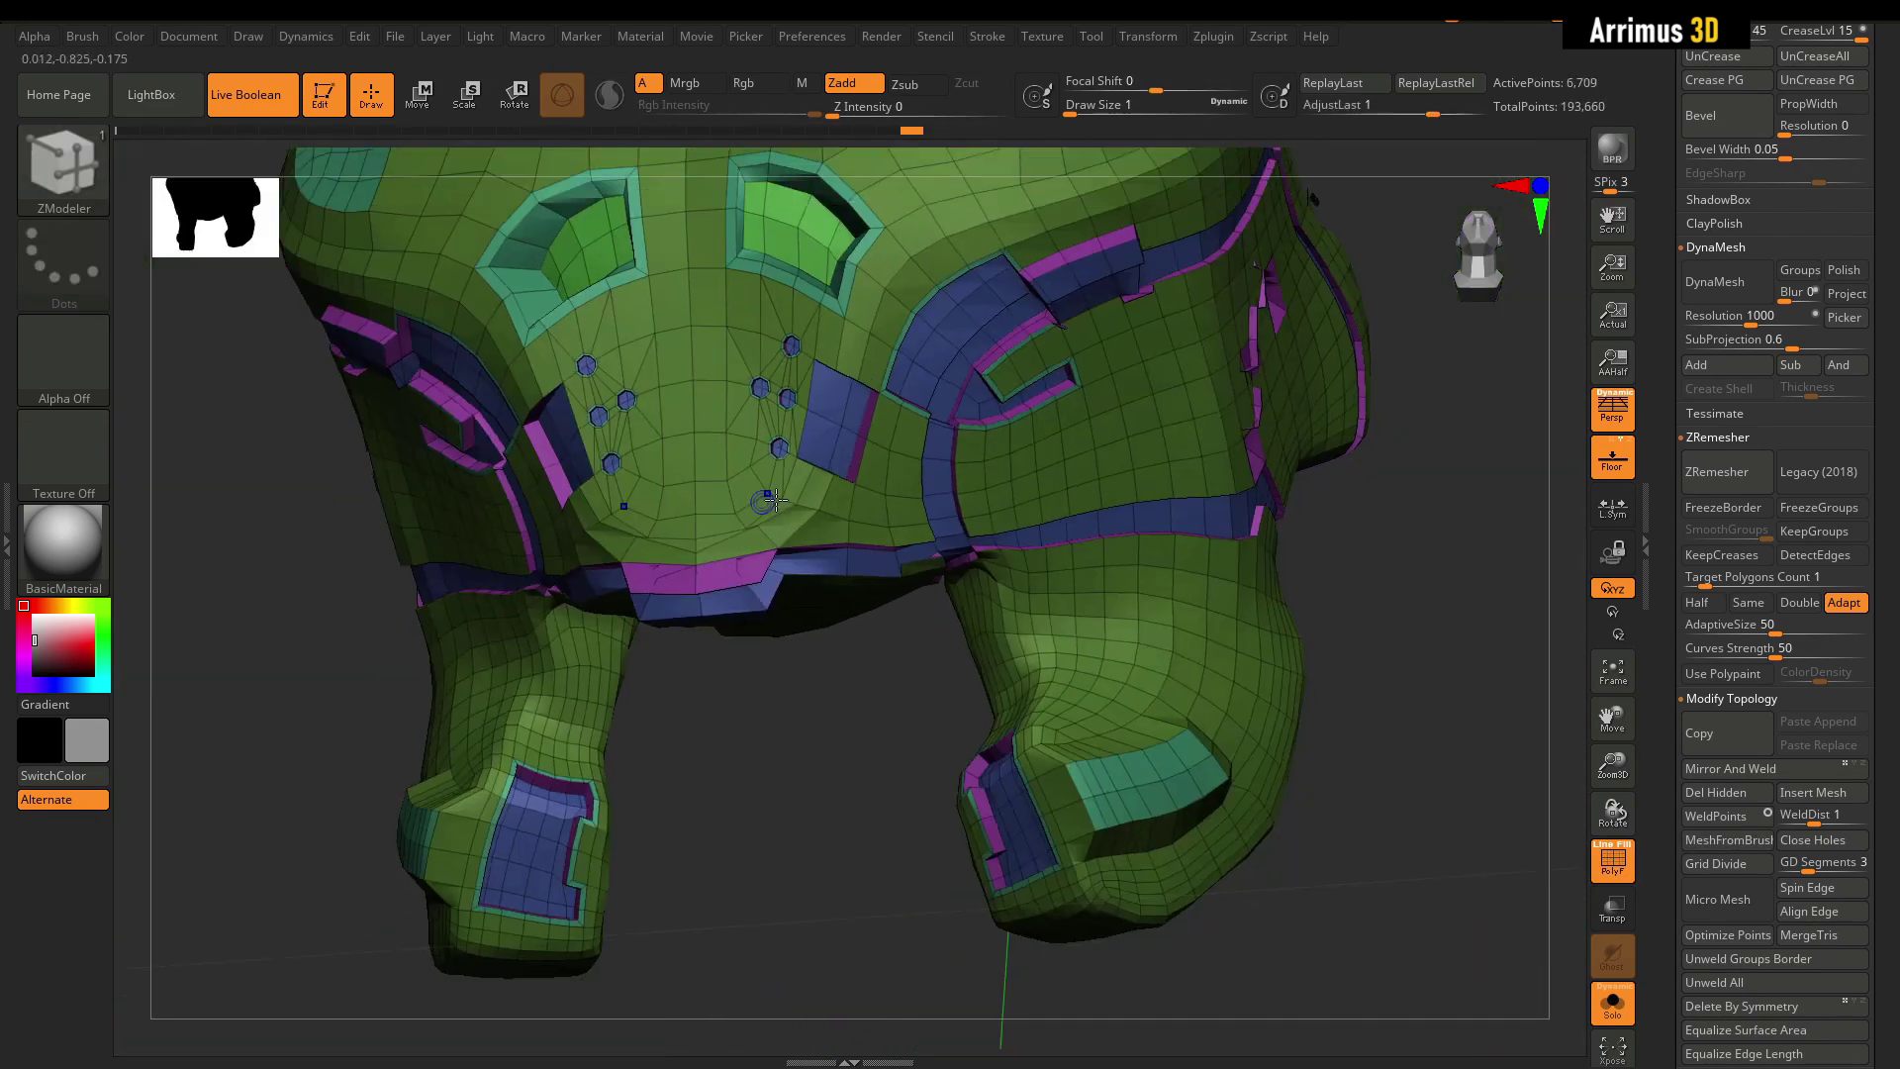
key("shift+f")
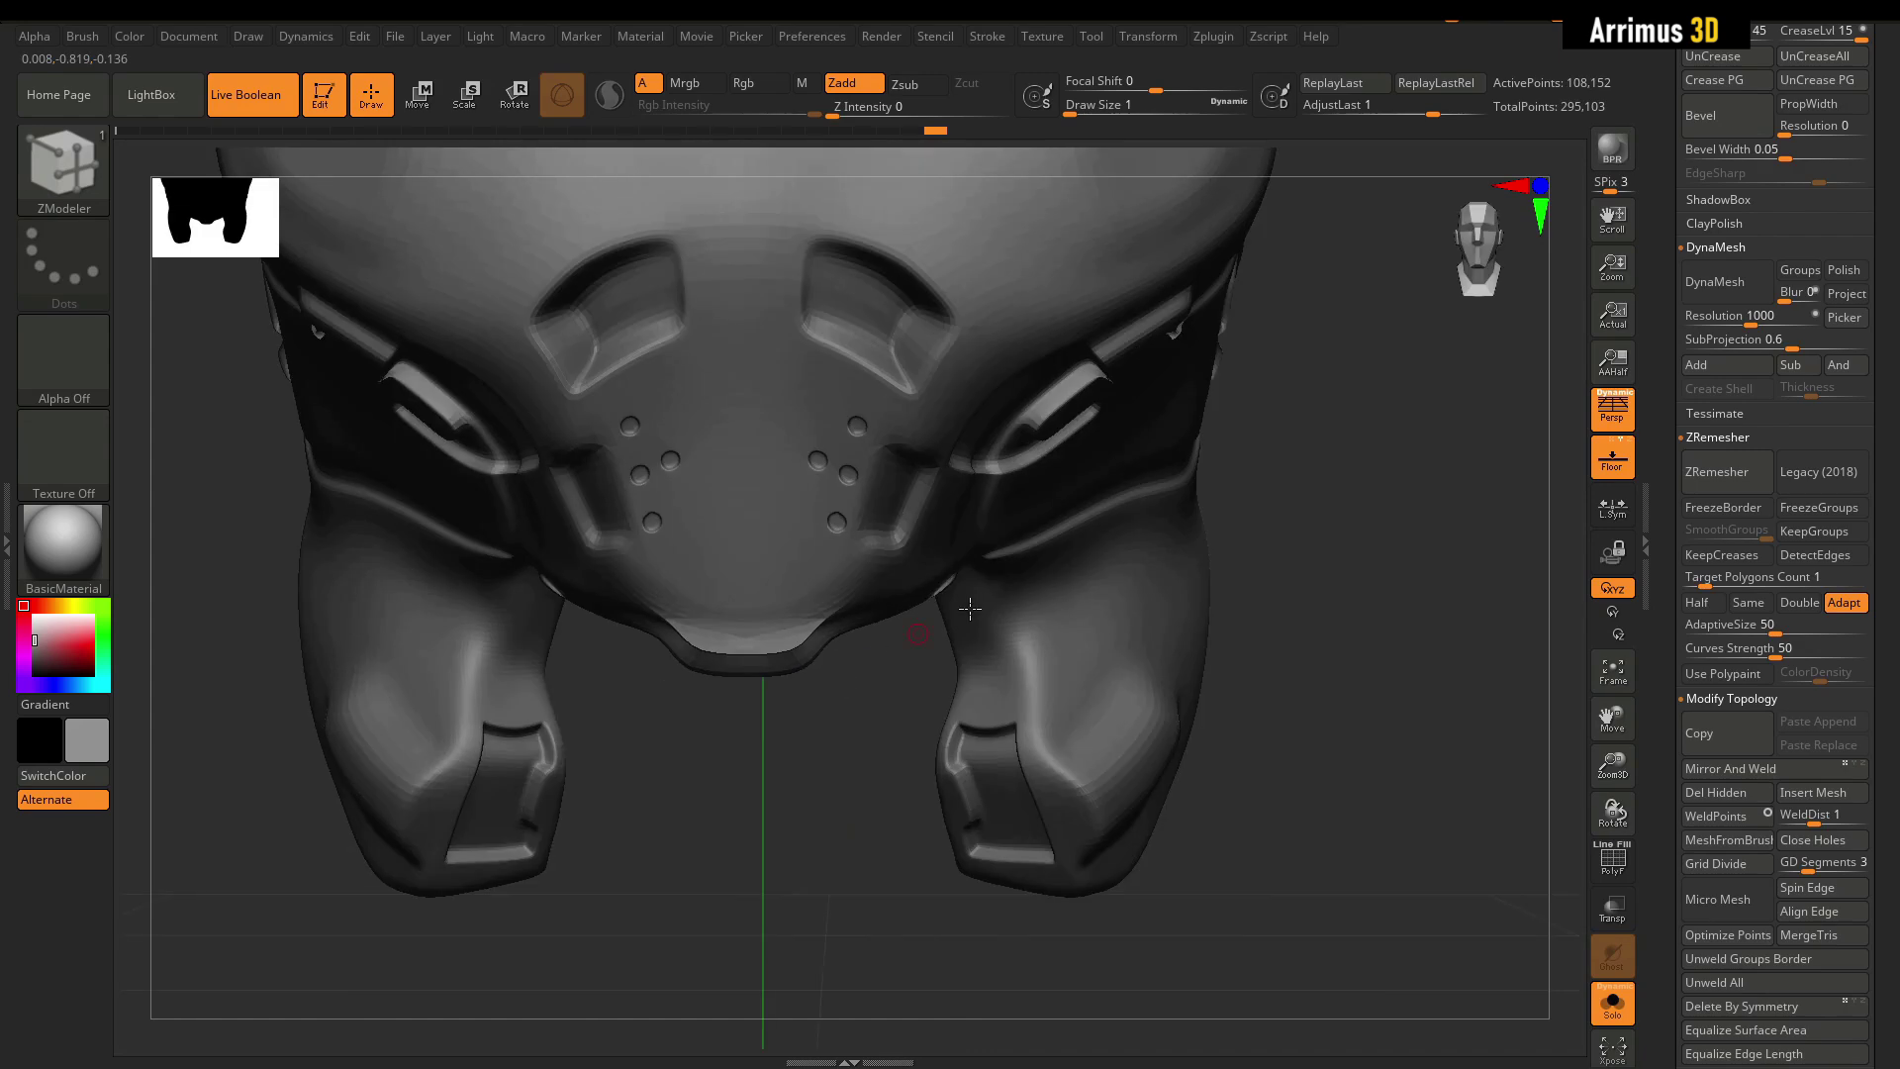
right_click_drag(970, 608, 801, 705)
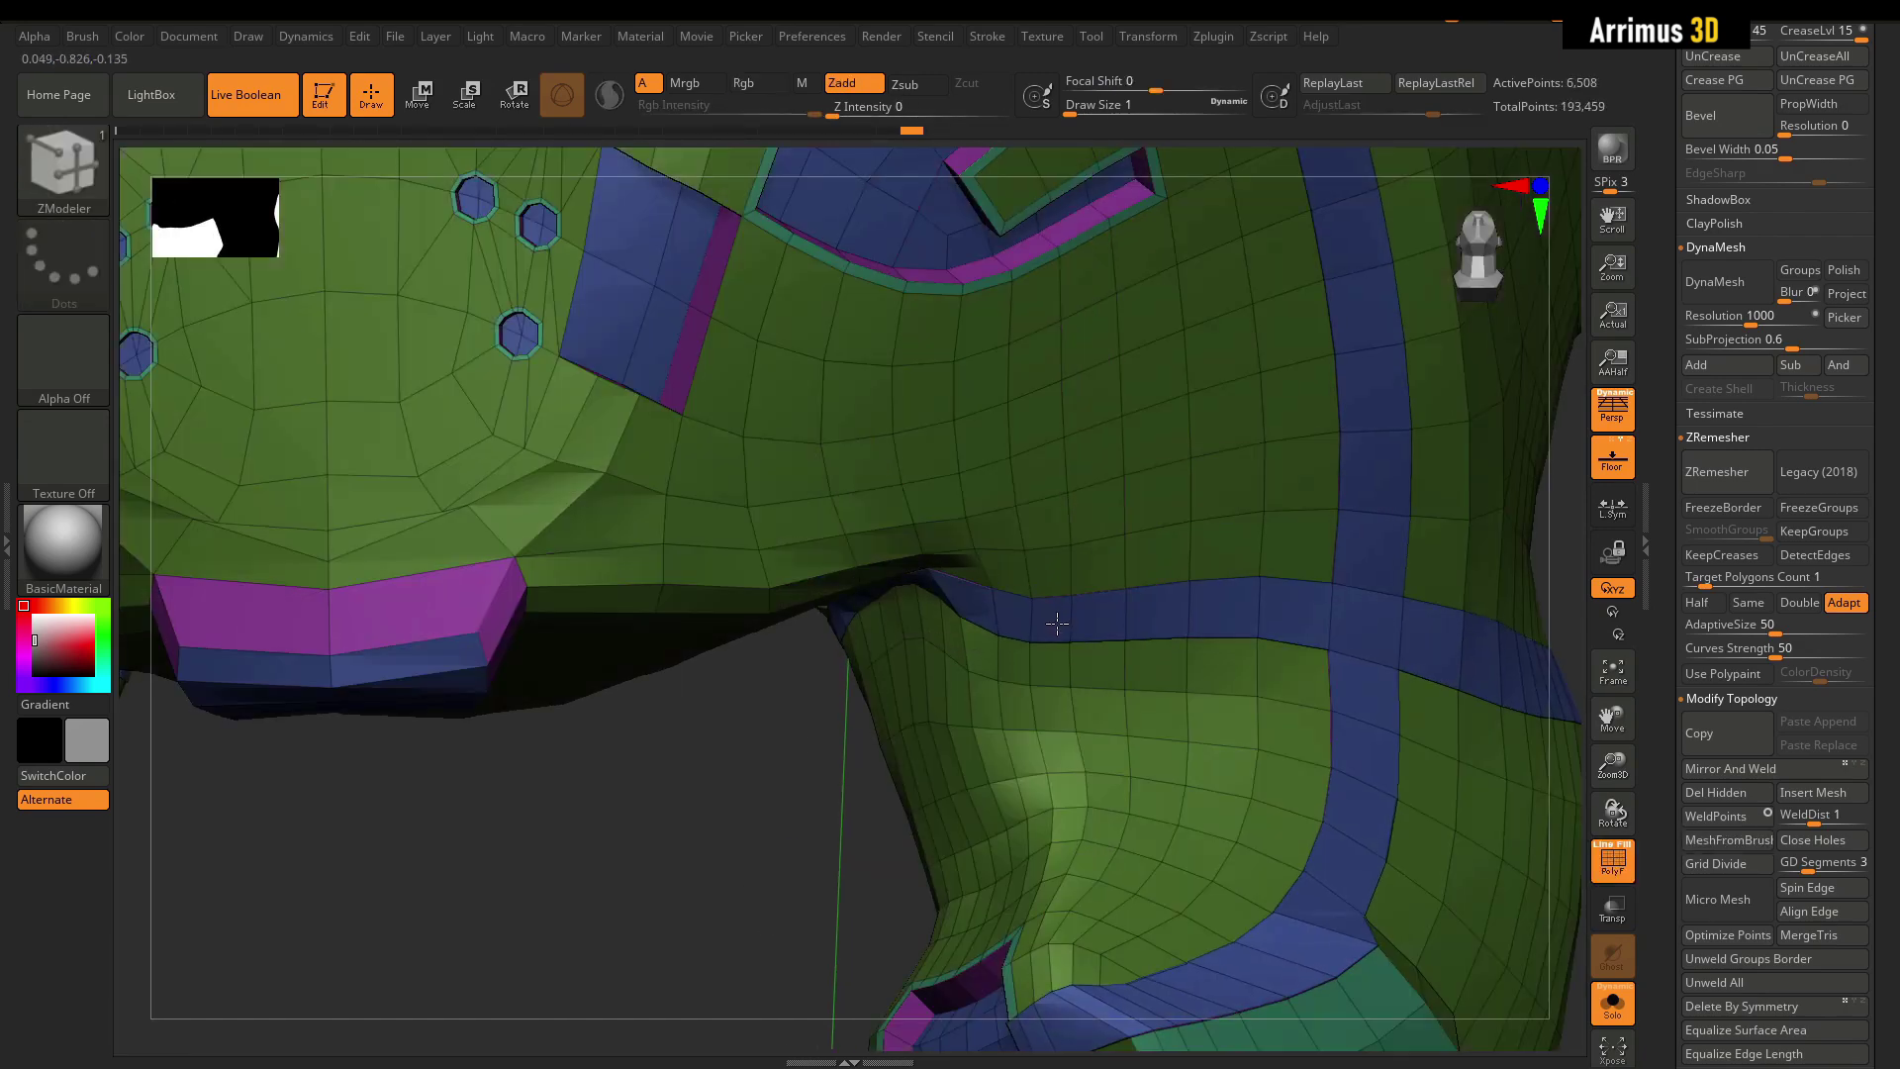
left_click(1057, 621)
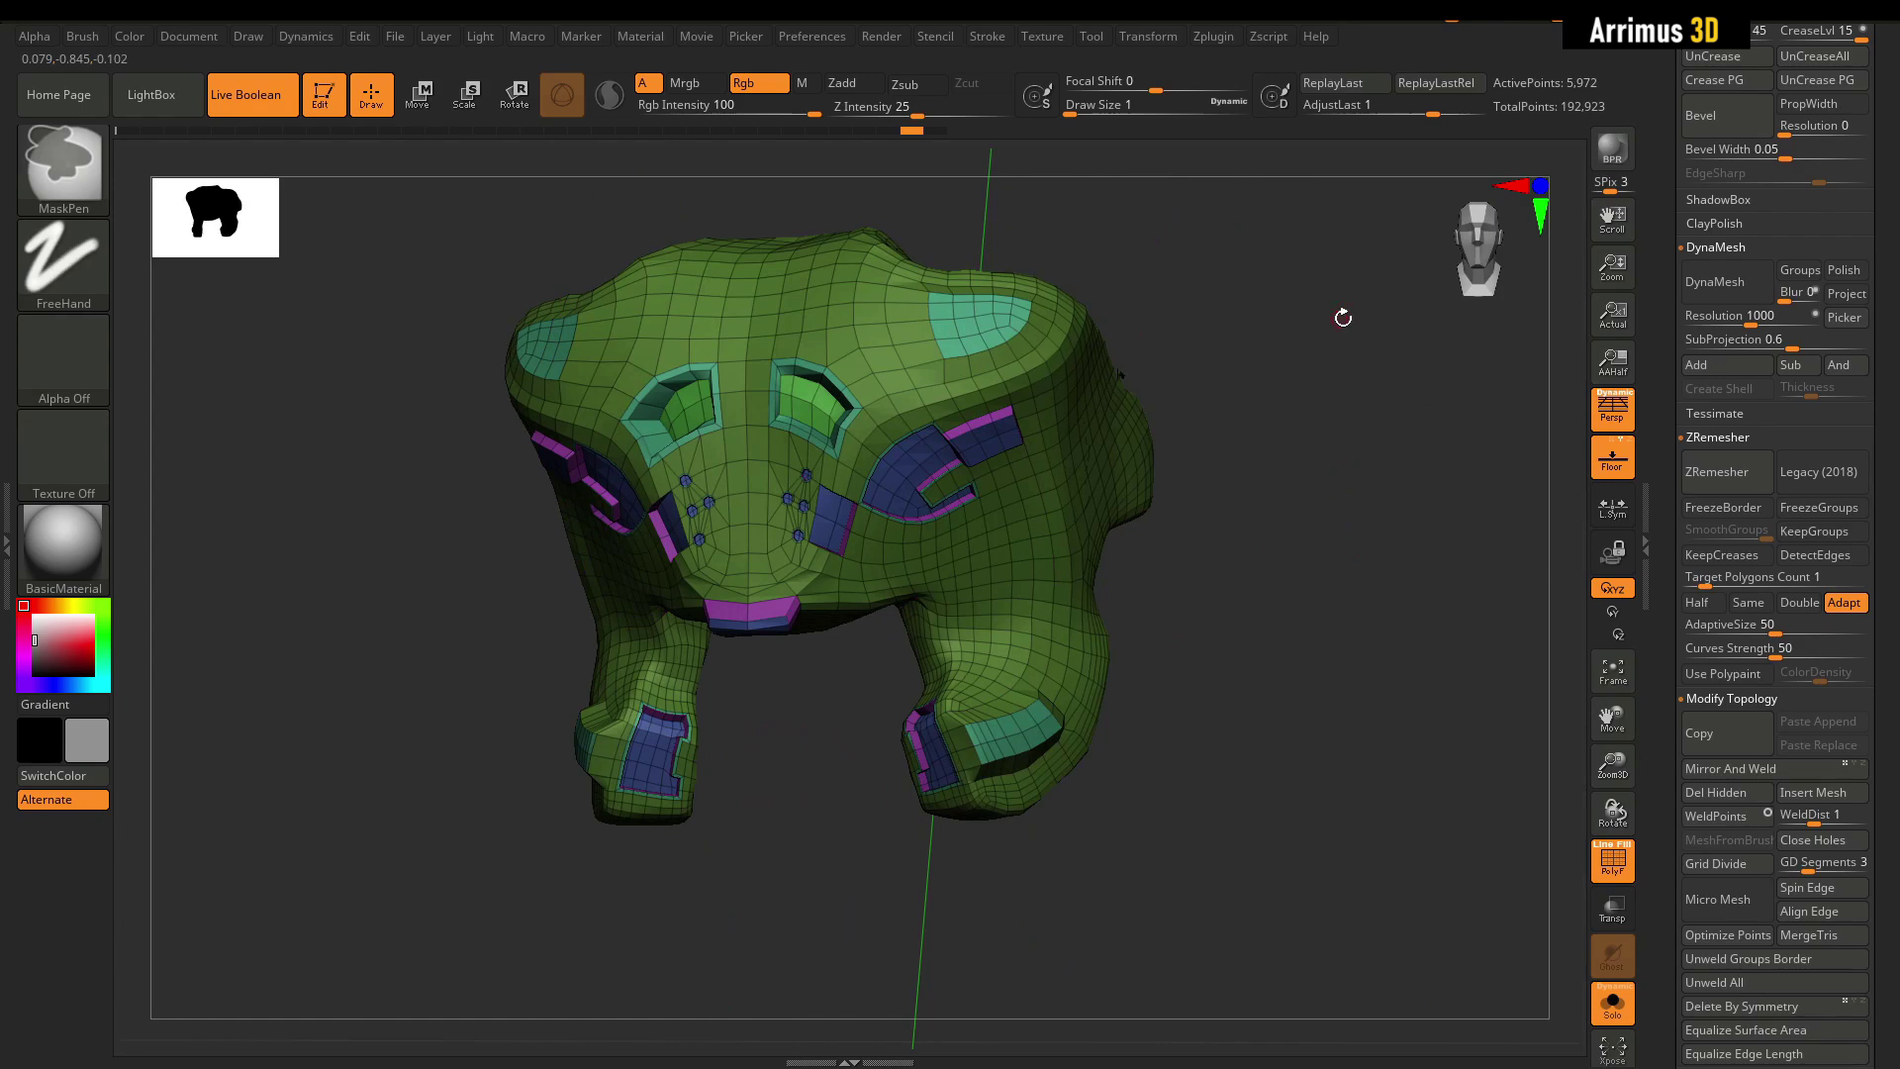
Mark a rectangular polygroup patch on each side of the forehead, directly above the eye recesses.
mouse_move(1343, 317)
right_mouse_down("ctrl")
mouse_move(785, 967)
mouse_move(1112, 339)
mouse_move(1138, 514)
right_mouse_up("ctrl")
right_click_drag(888, 337, 865, 370)
left_click_drag(842, 339, 908, 329, "alt")
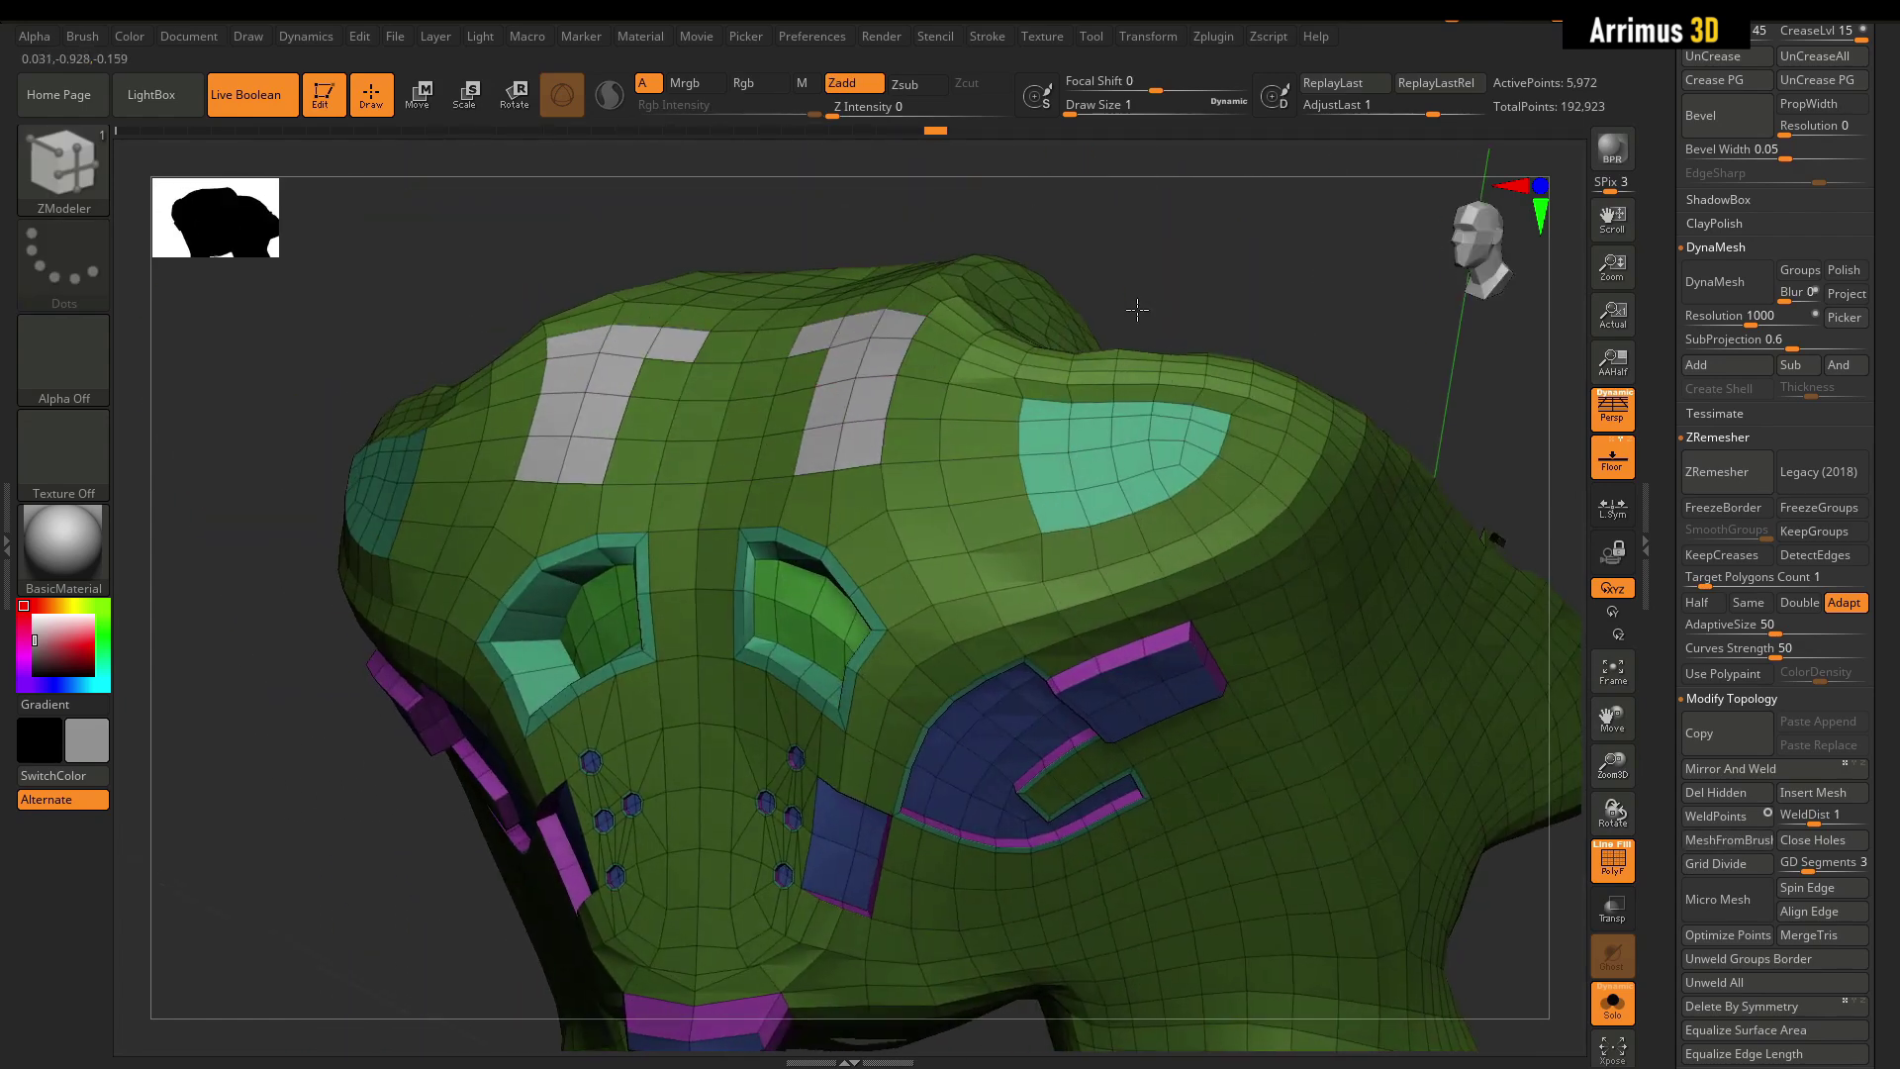
key("ctrl+z")
right_click_drag(1136, 304, 1088, 426, "ctrl")
key("space")
mouse_move(942, 403)
left_mouse_down("alt")
mouse_move(830, 424)
mouse_move(776, 378)
left_mouse_up("alt")
left_click(1035, 373)
left_click(1051, 595)
left_click(856, 424)
Inset both rectangular forehead patches as polygroup islands and check the smoothed visor on the full head.
key("q")
right_click_drag(1258, 331, 1324, 341)
key("space")
left_click(896, 366)
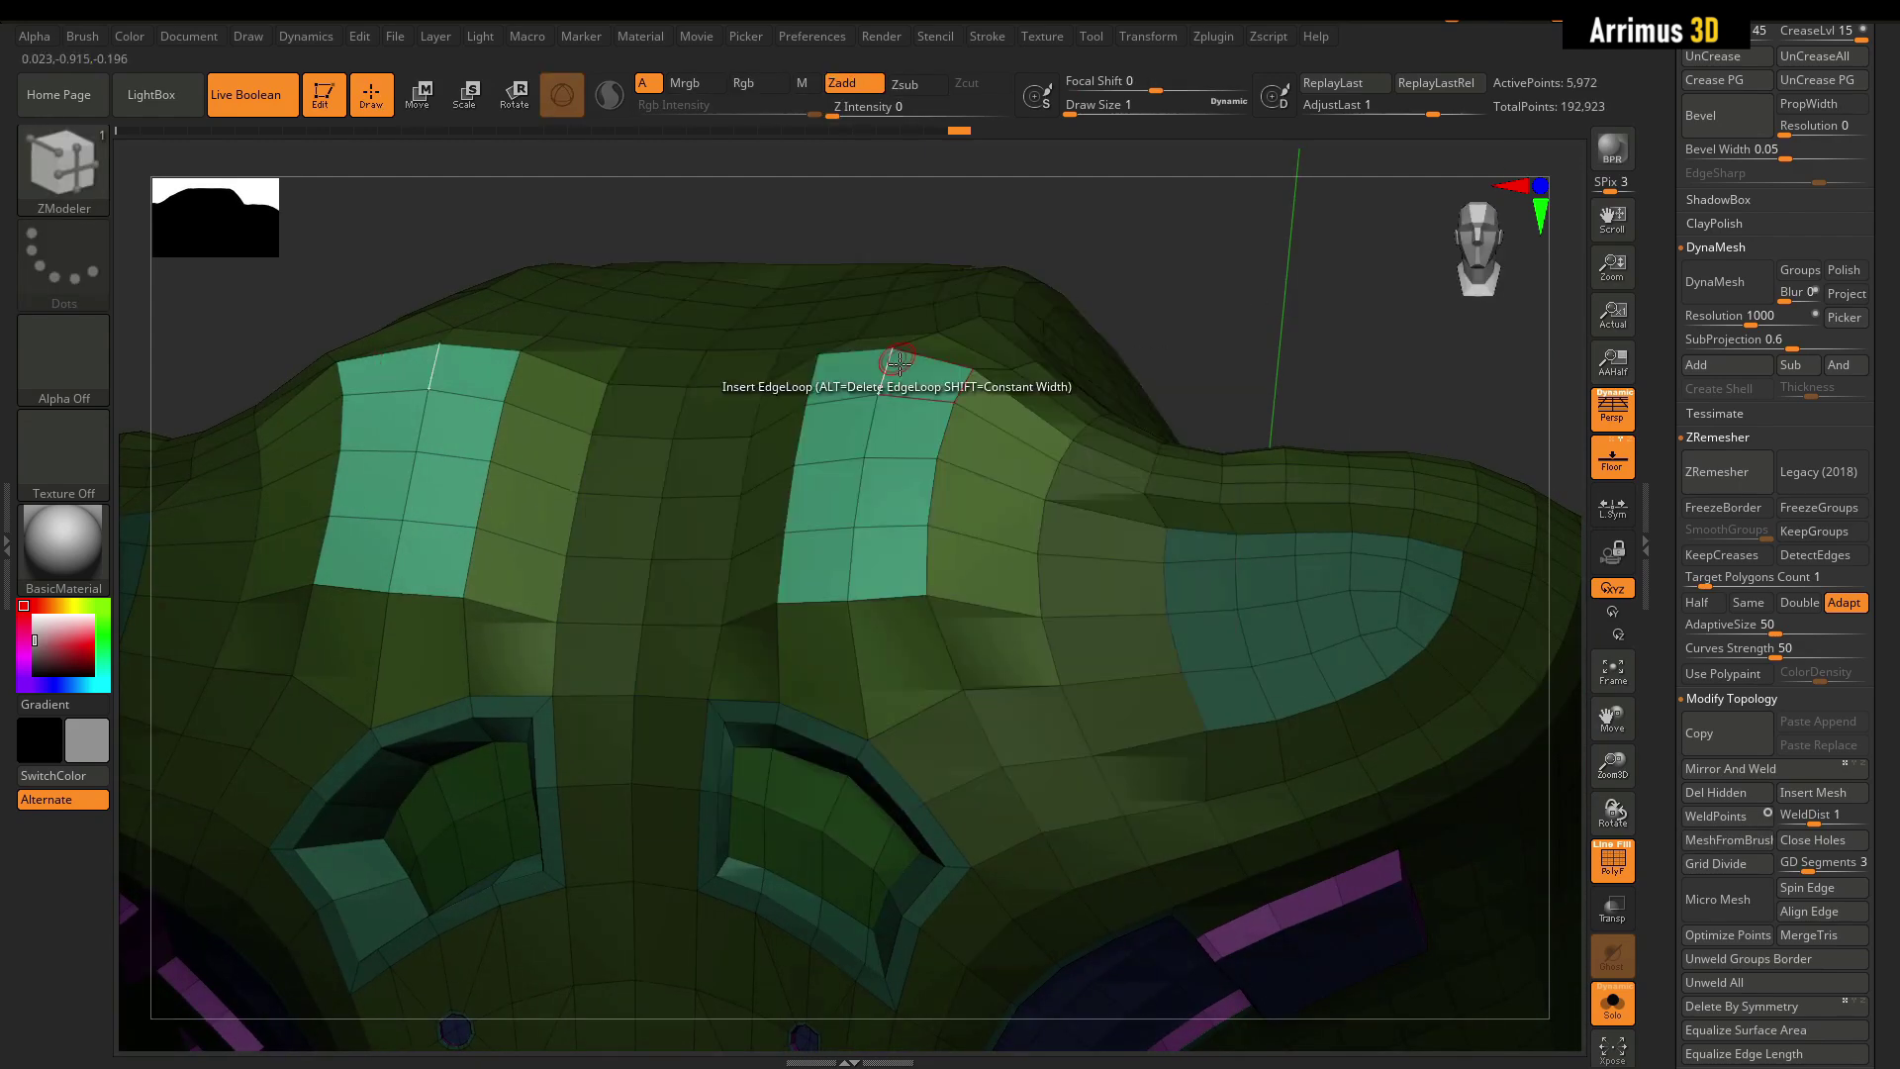
left_click(895, 391)
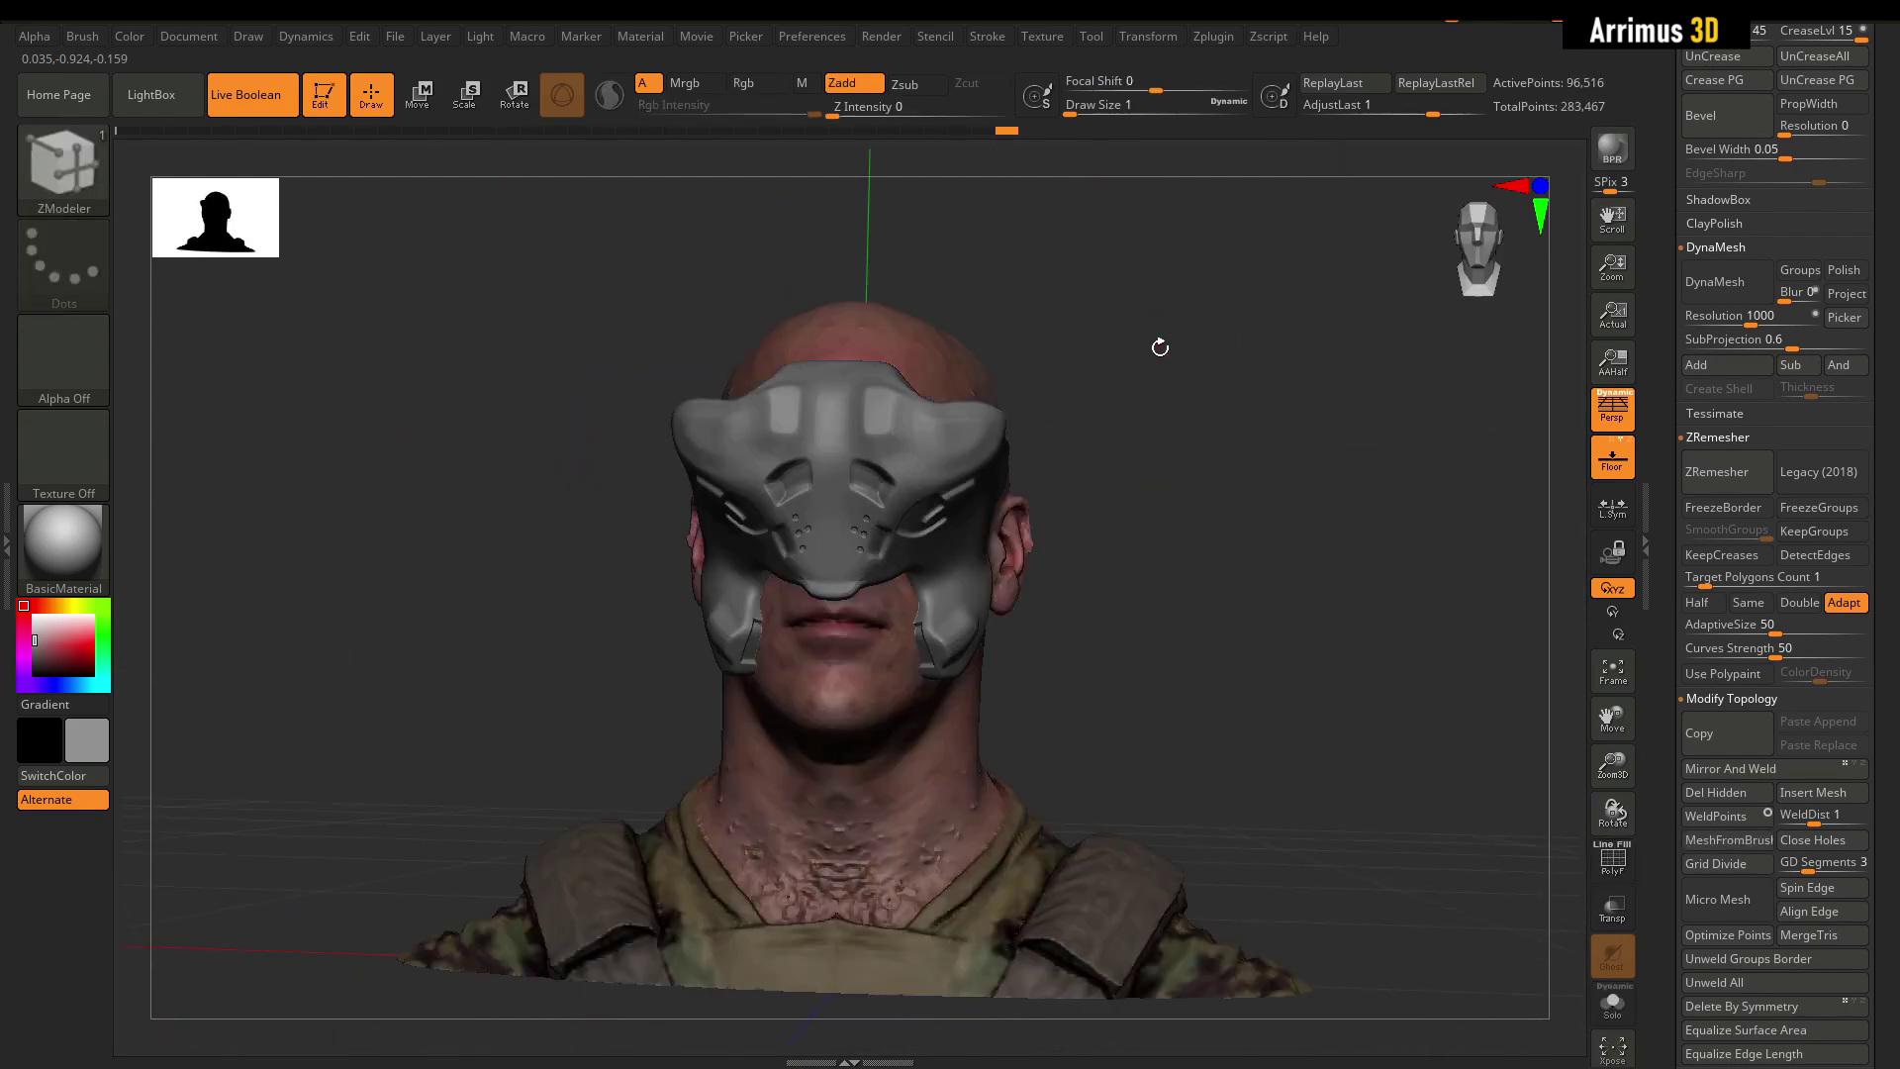
mouse_move(1158, 343)
left_mouse_down()
mouse_move(1146, 386)
mouse_move(1191, 403)
left_mouse_up()
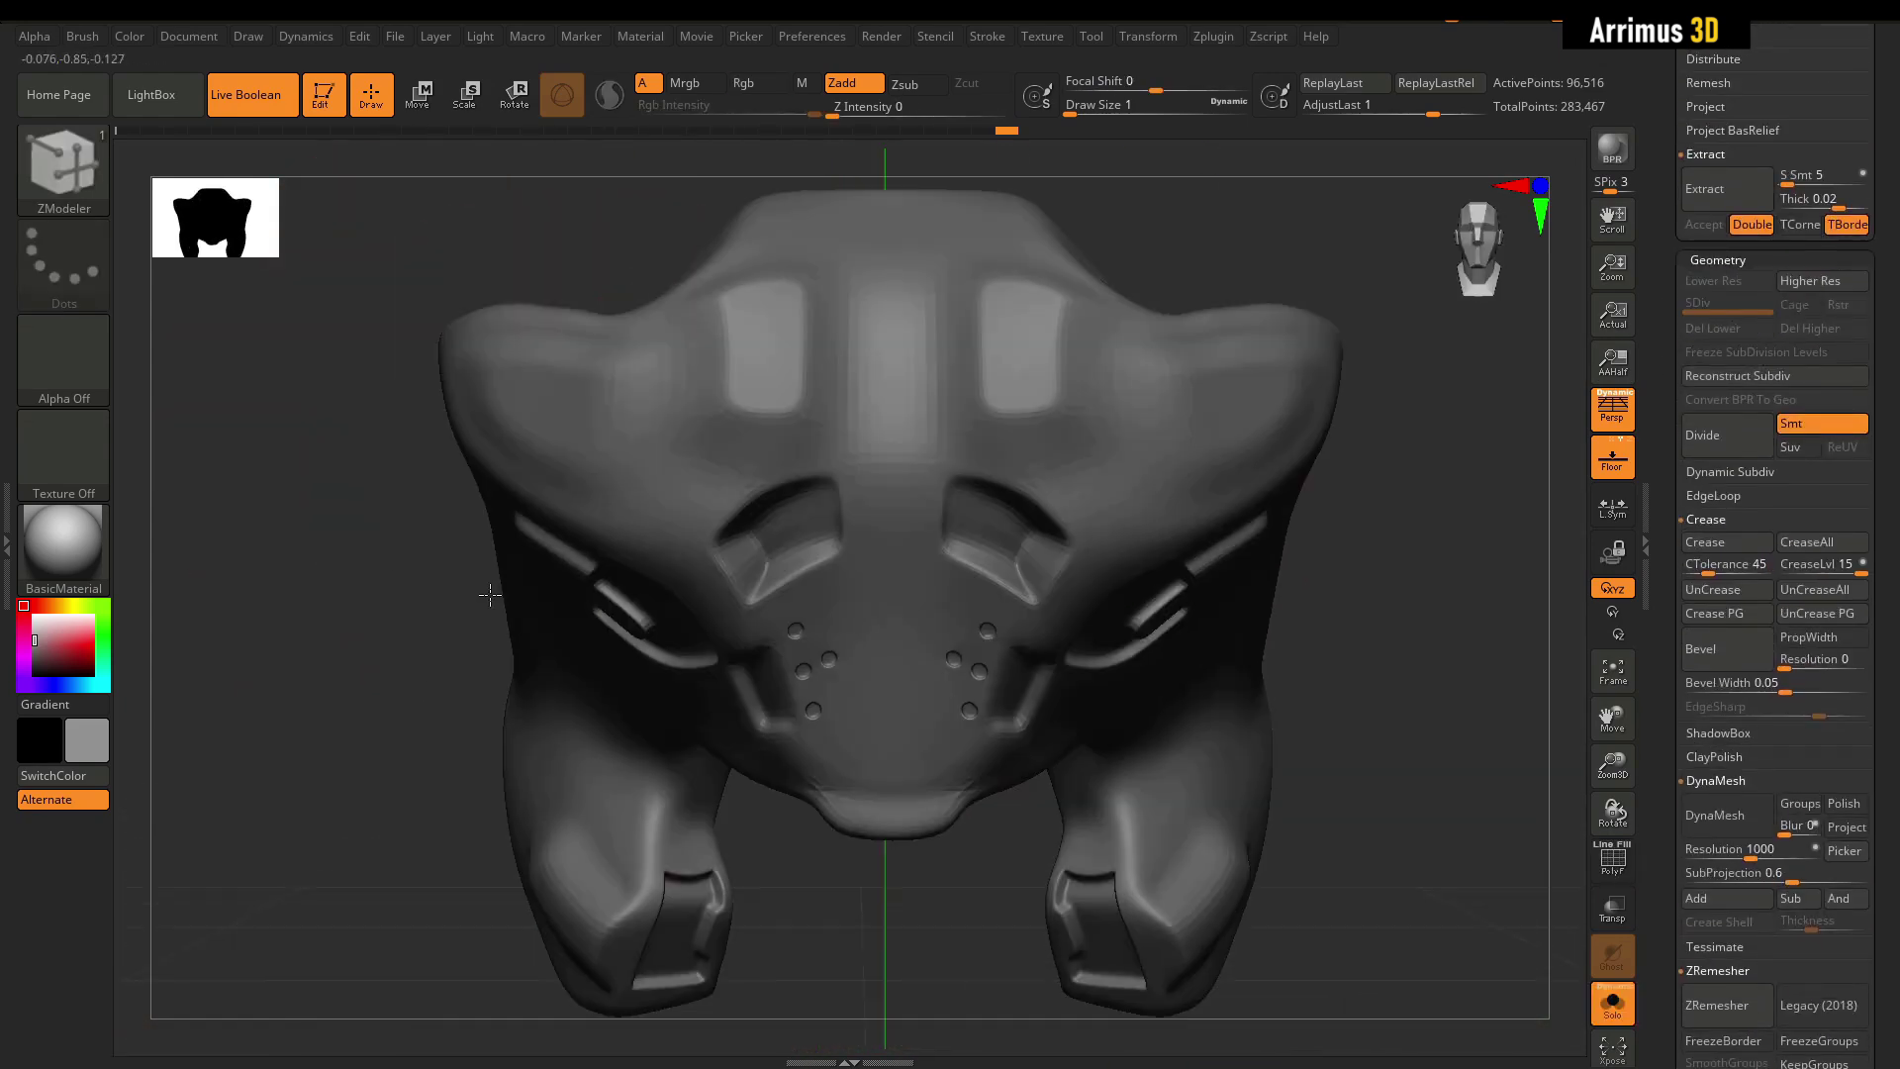
Try to slice an angular section off the visor's rear cheek with the KnifeCurve brush.
key("b")
key("z")
key("m")
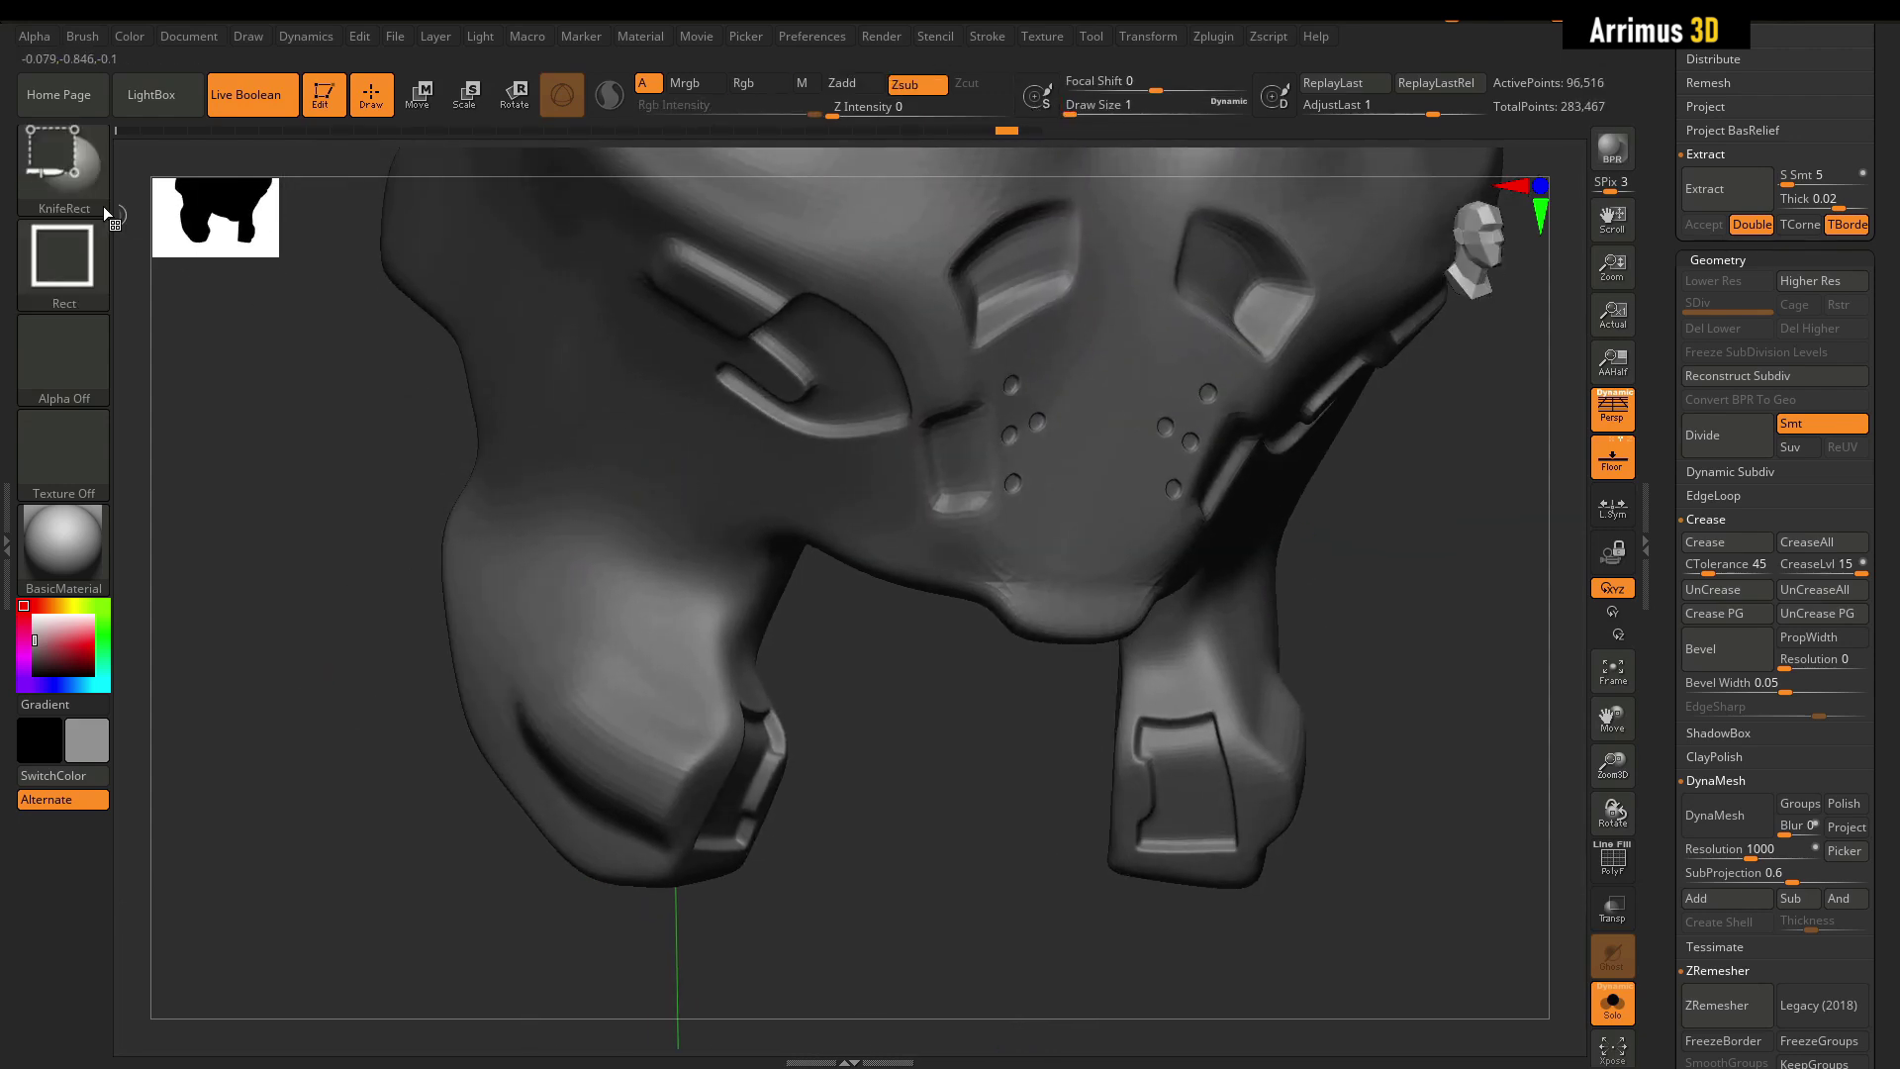
left_click(101, 205, "ctrl+shift")
left_click(757, 272, "ctrl+shift")
left_click_drag(420, 761, 559, 573, "ctrl+shift")
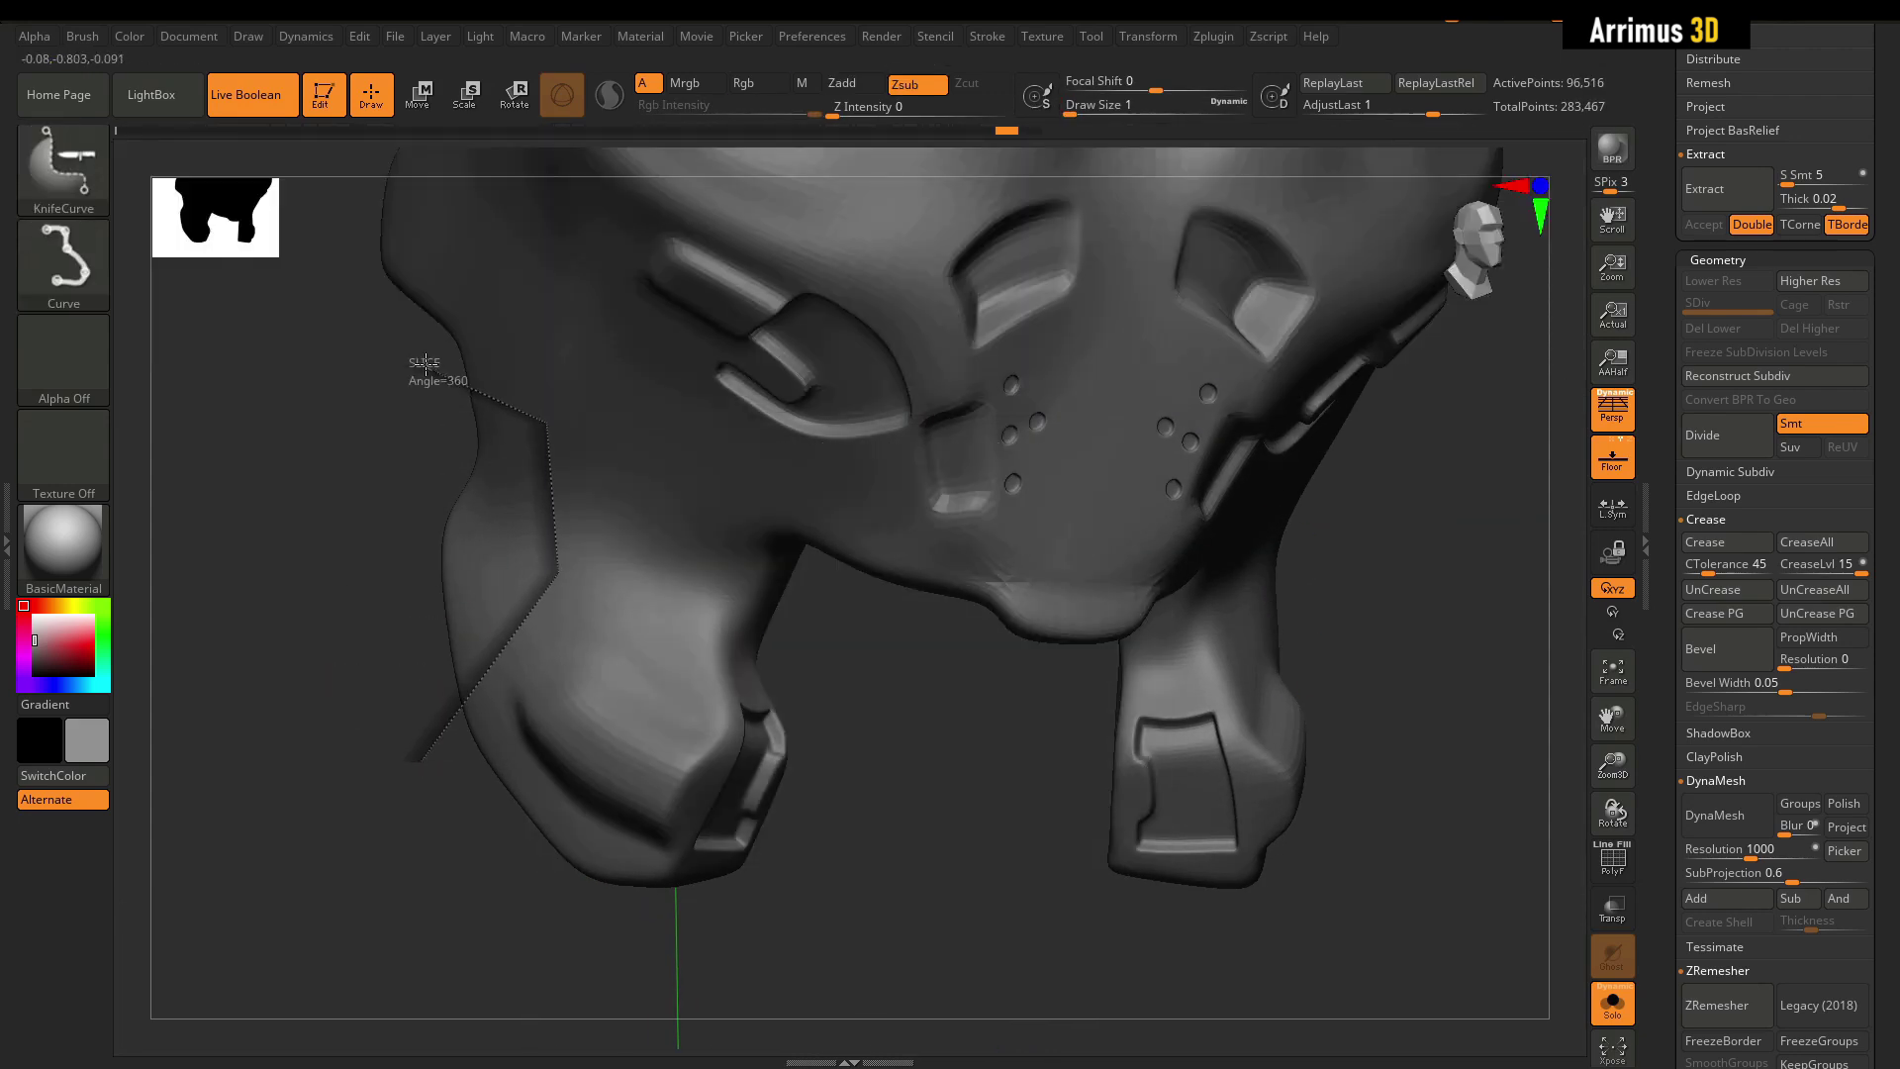
left_click_drag(425, 364, 426, 367, "ctrl+shift")
key("shift+f")
key("ctrl+z")
key("ctrl+shift+space")
key("b")
key("z")
key("m")
mouse_move(425, 693)
left_mouse_down()
mouse_move(377, 752)
mouse_move(495, 739)
left_mouse_up()
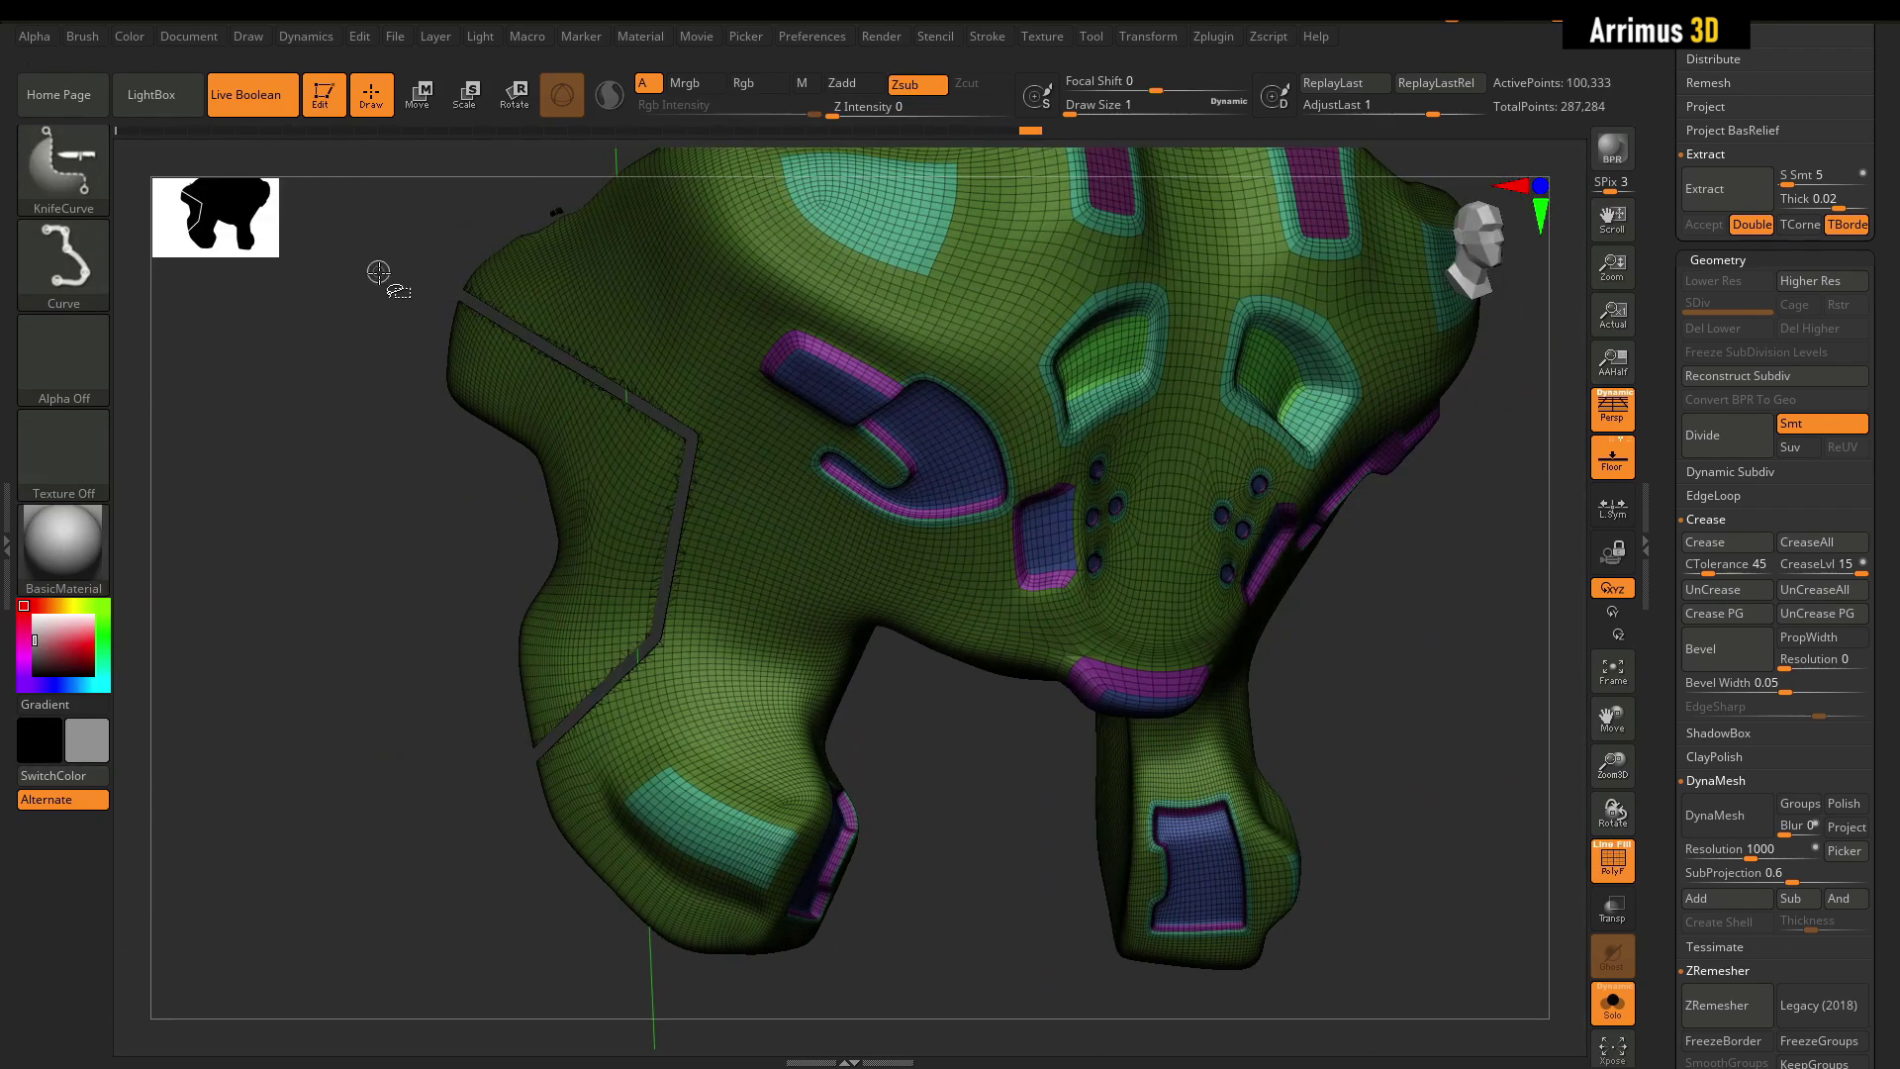
Undo the rear cheek slice and recut the angular line with a narrower gap, using draw size 1.
key("b")
key("z")
key("m")
left_click_drag(378, 271, 426, 599)
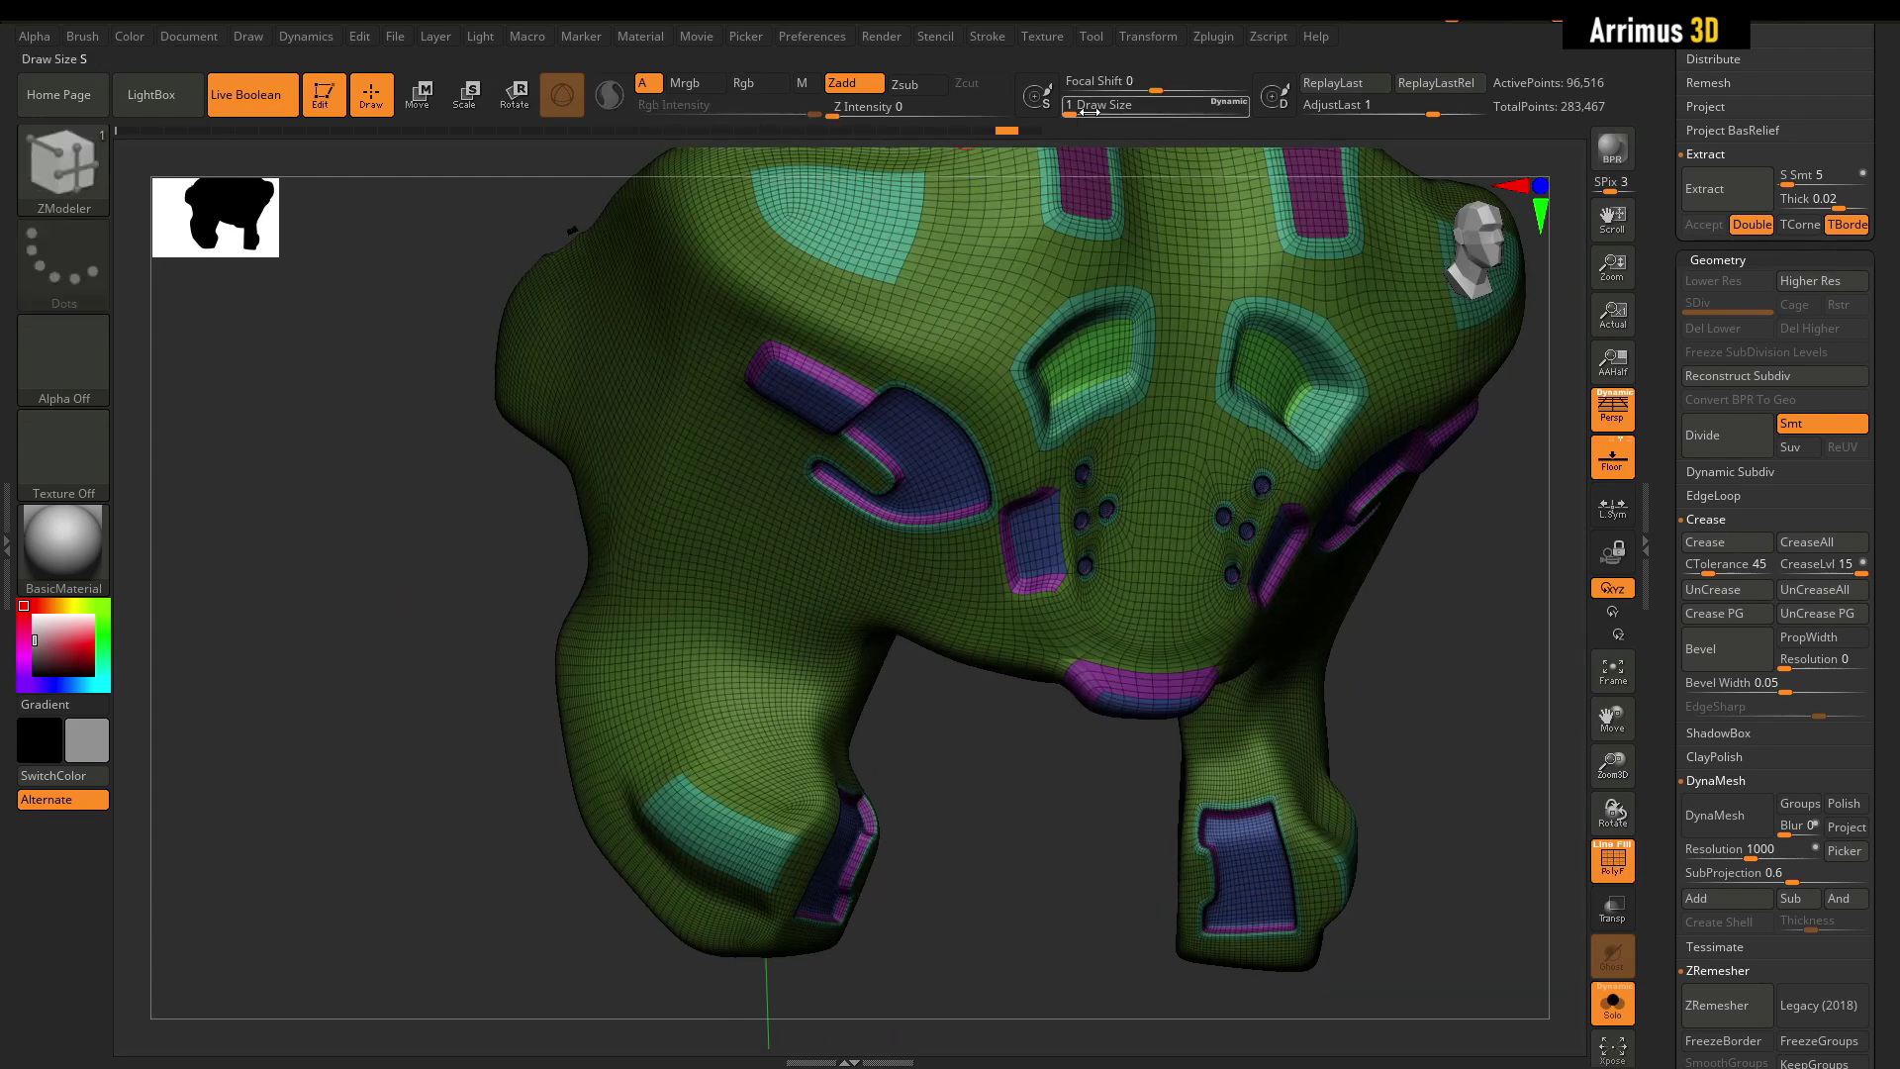
left_click_drag(1068, 166, 514, 737)
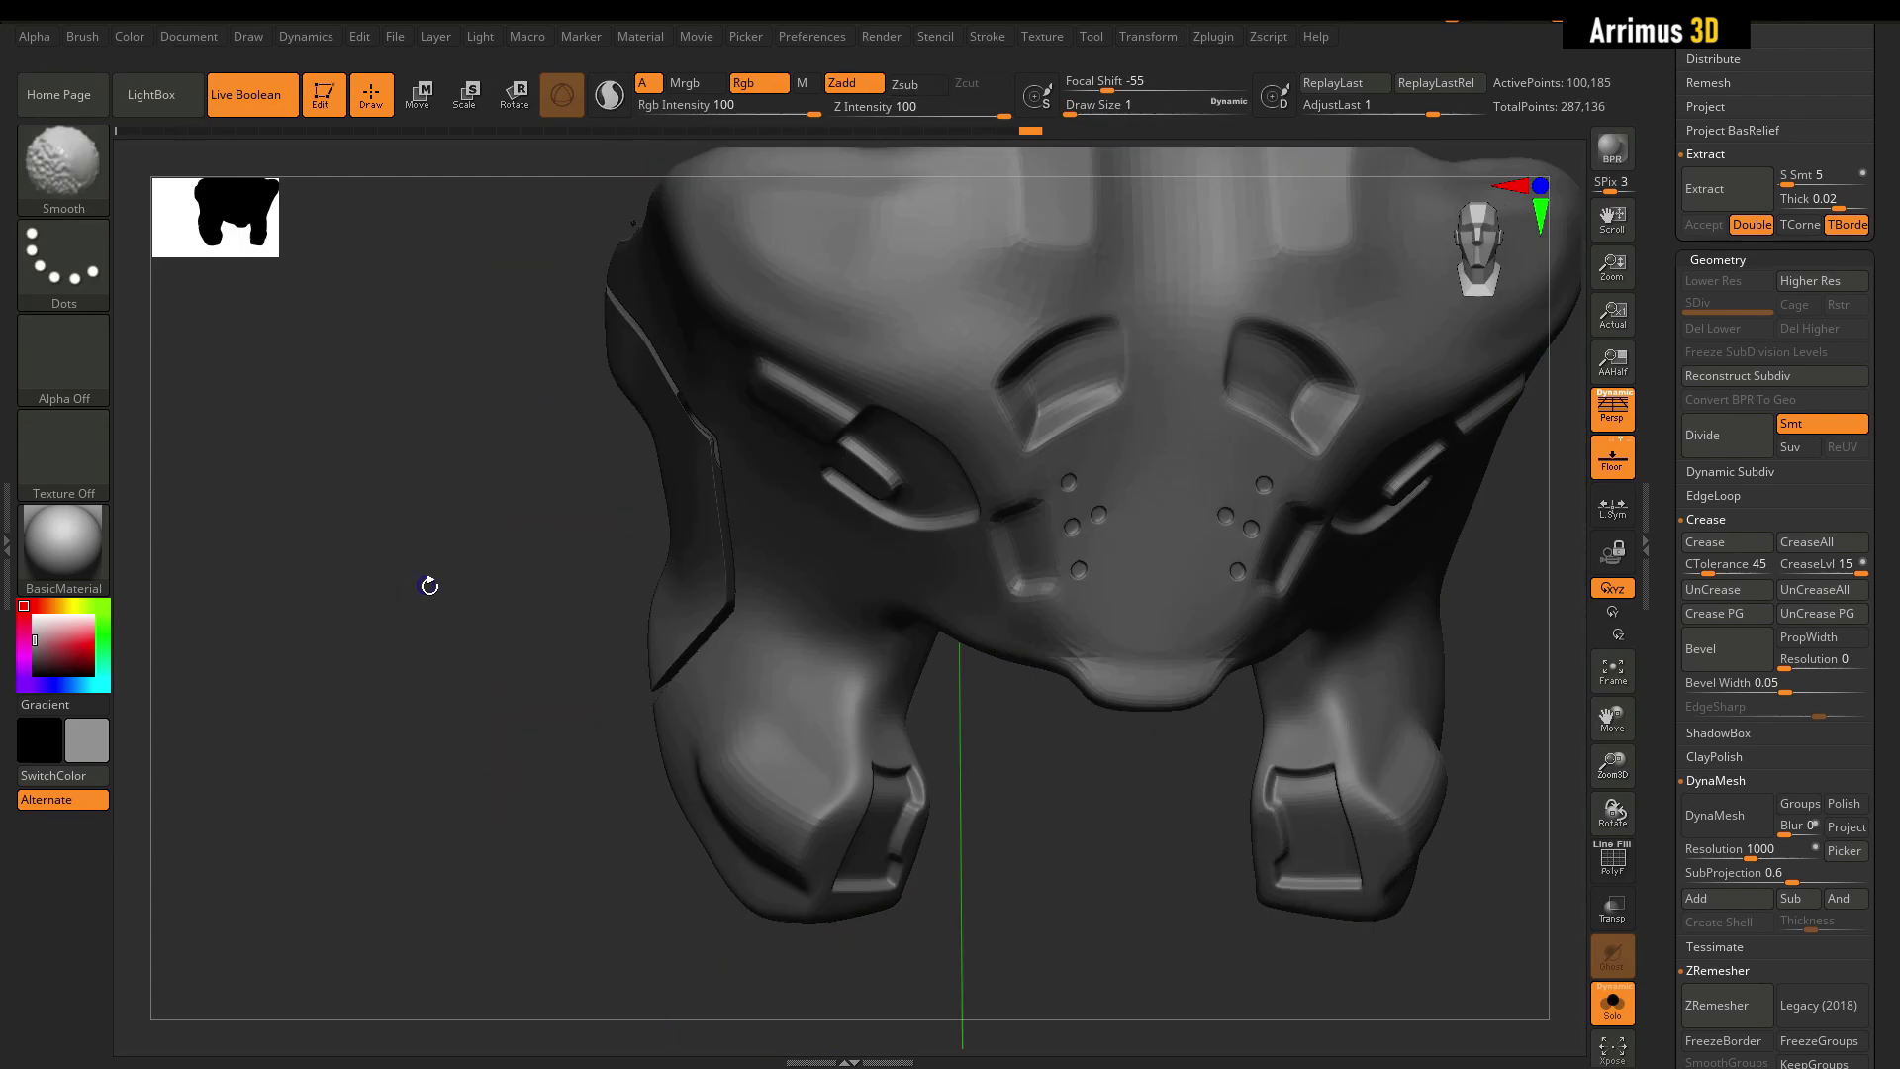
Slice an angular line around the front pad of the lower jaw with the KnifeCurve brush.
mouse_move(429, 584)
left_mouse_down()
mouse_move(416, 637)
mouse_move(912, 842)
mouse_move(882, 801)
mouse_move(866, 633)
left_mouse_up()
left_click_drag(866, 633, 736, 549, "ctrl+shift")
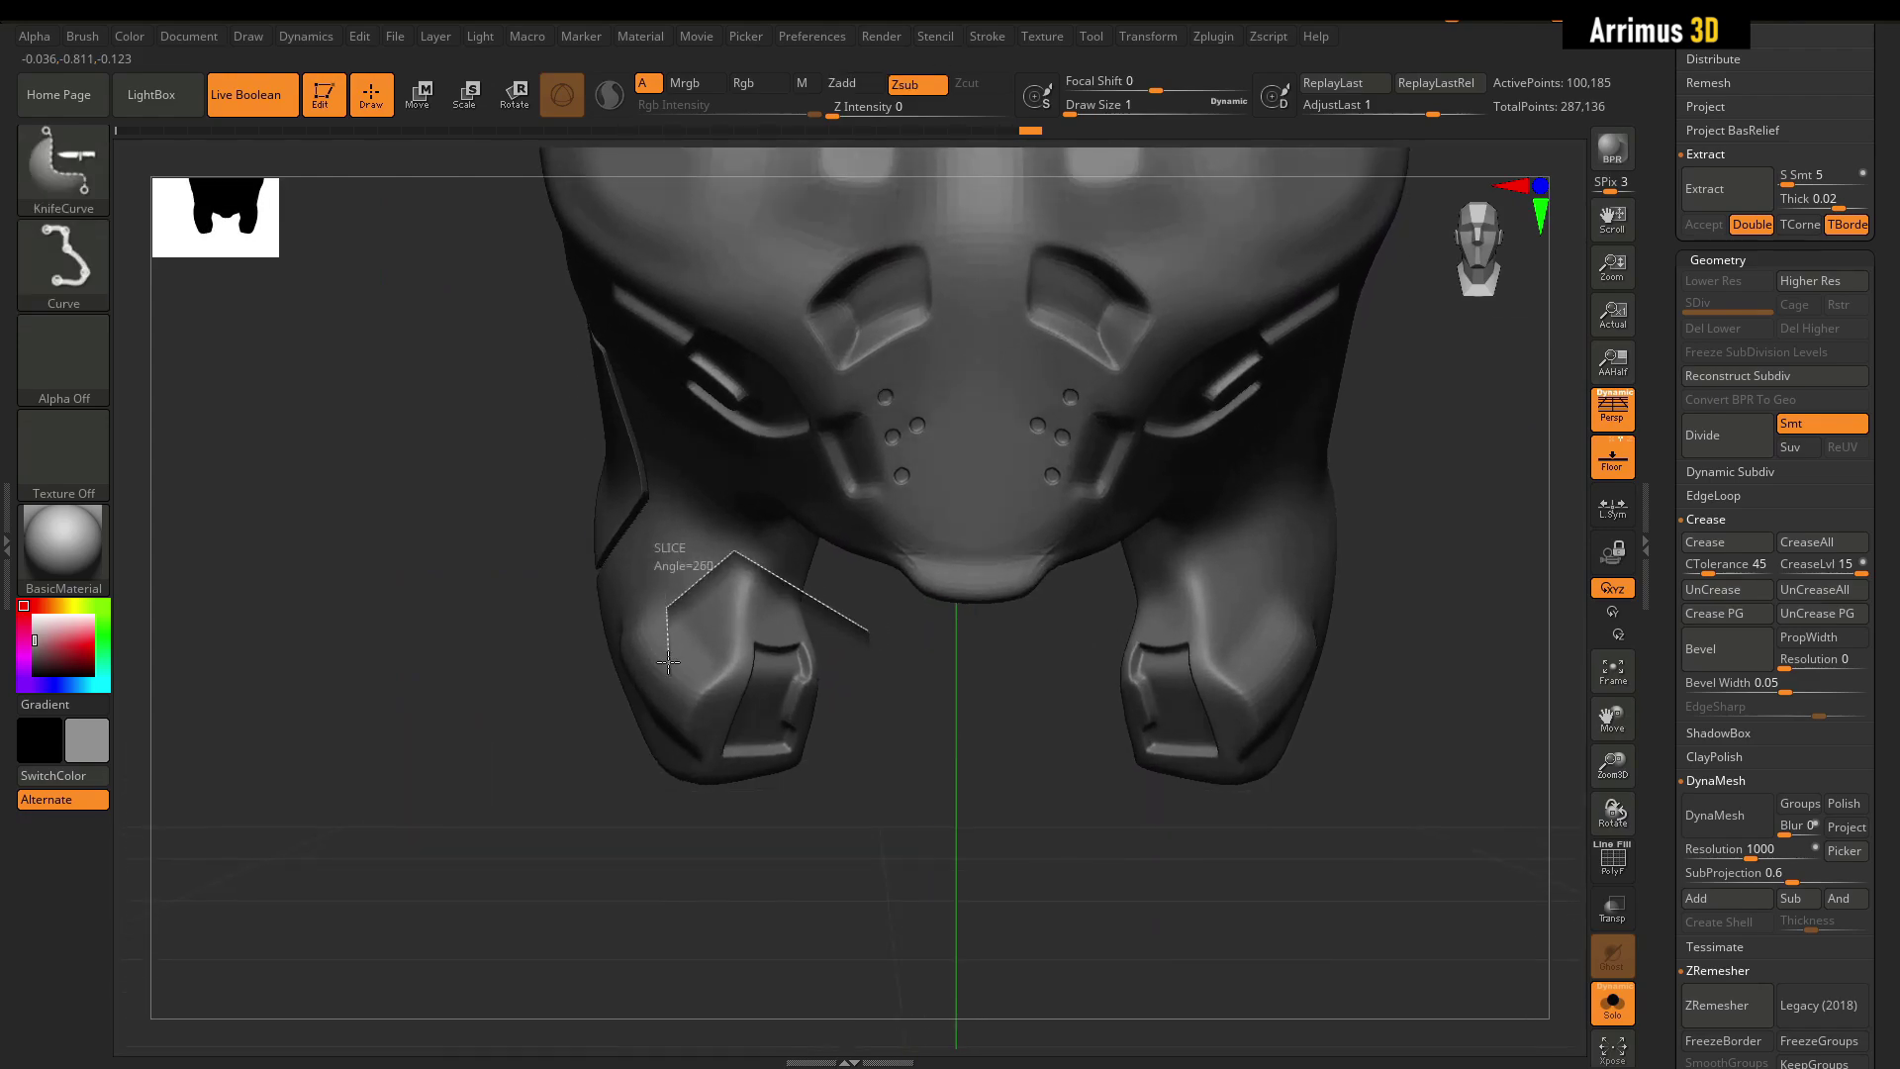
key("shift+f")
mouse_move(845, 689)
left_mouse_down()
mouse_move(890, 662)
mouse_move(841, 658)
left_mouse_up()
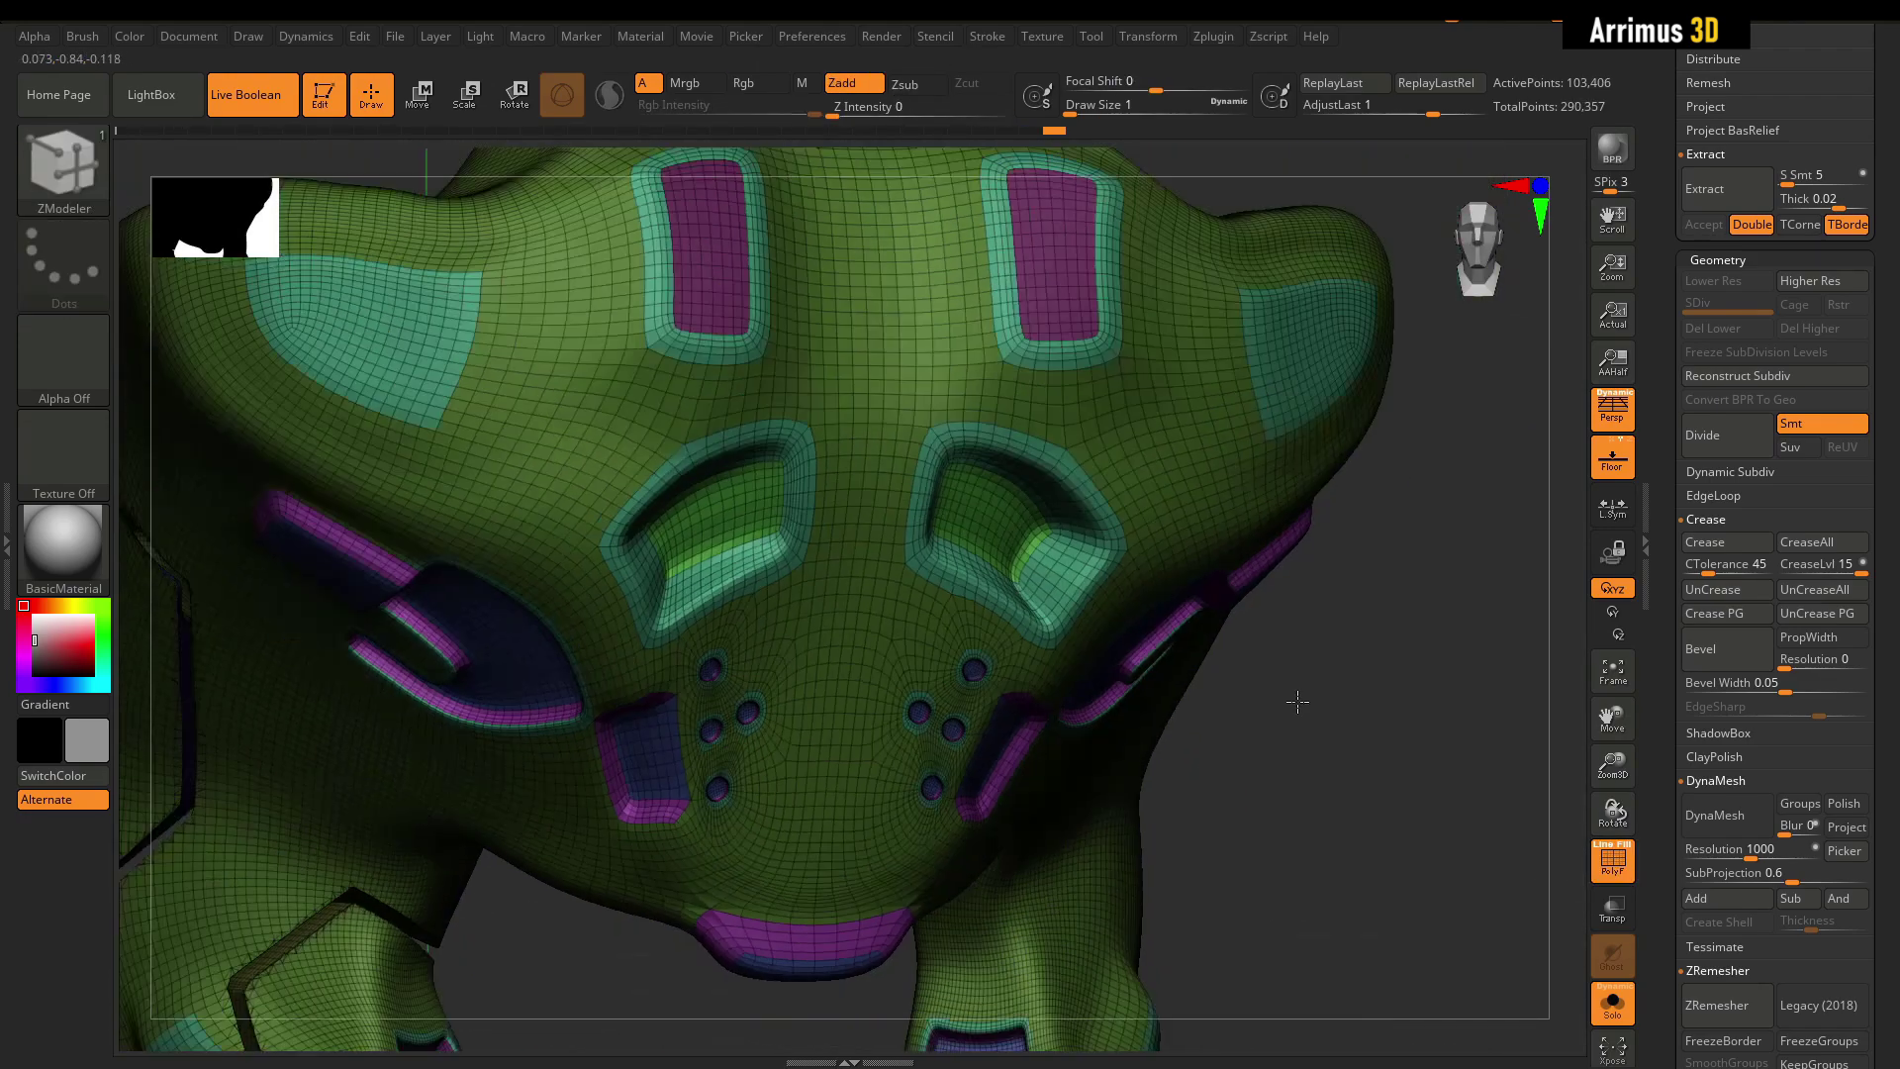
Turn off perspective and slice a stepped line across the forehead through the rectangular insets with the KnifeCurve brush.
right_click_drag(1297, 702, 1187, 475, "ctrl")
key("ctrl+z")
key("ctrl+shift+z")
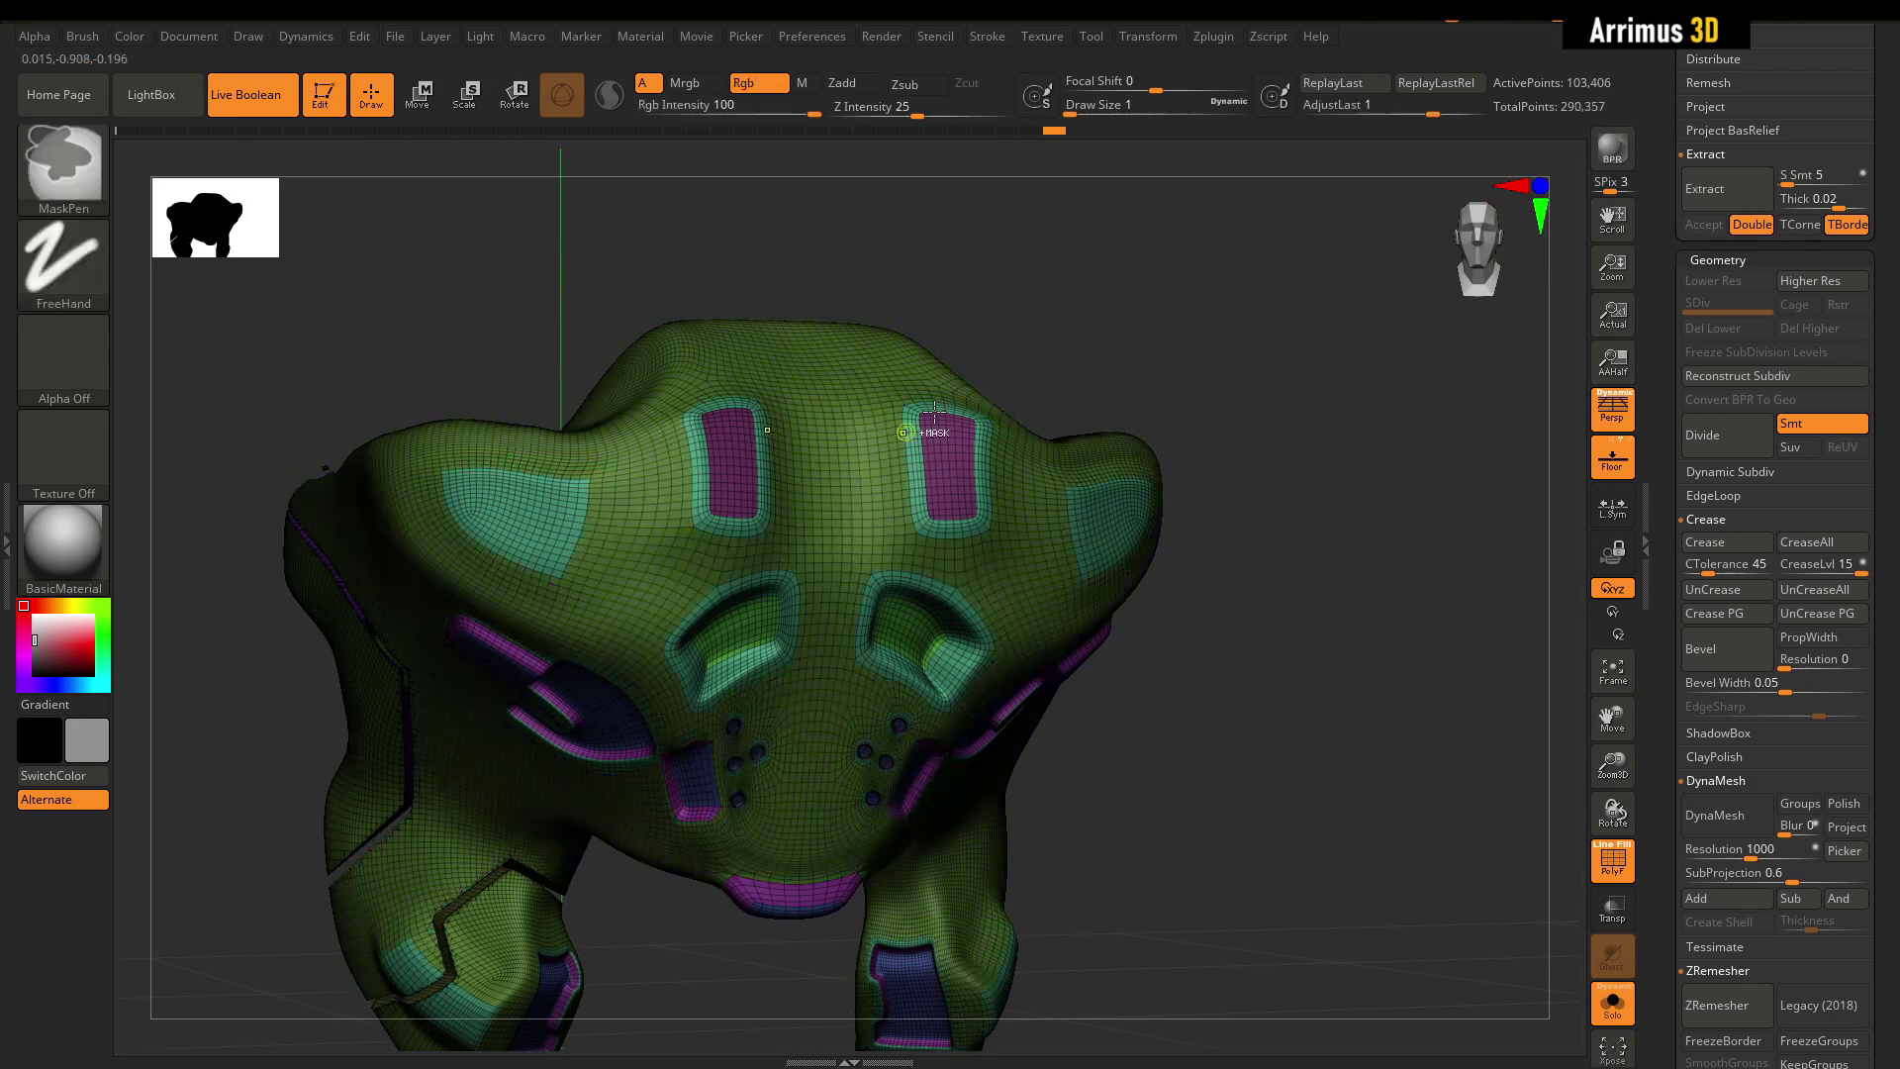
right_click_drag(1158, 406, 1073, 376)
left_click(1628, 419)
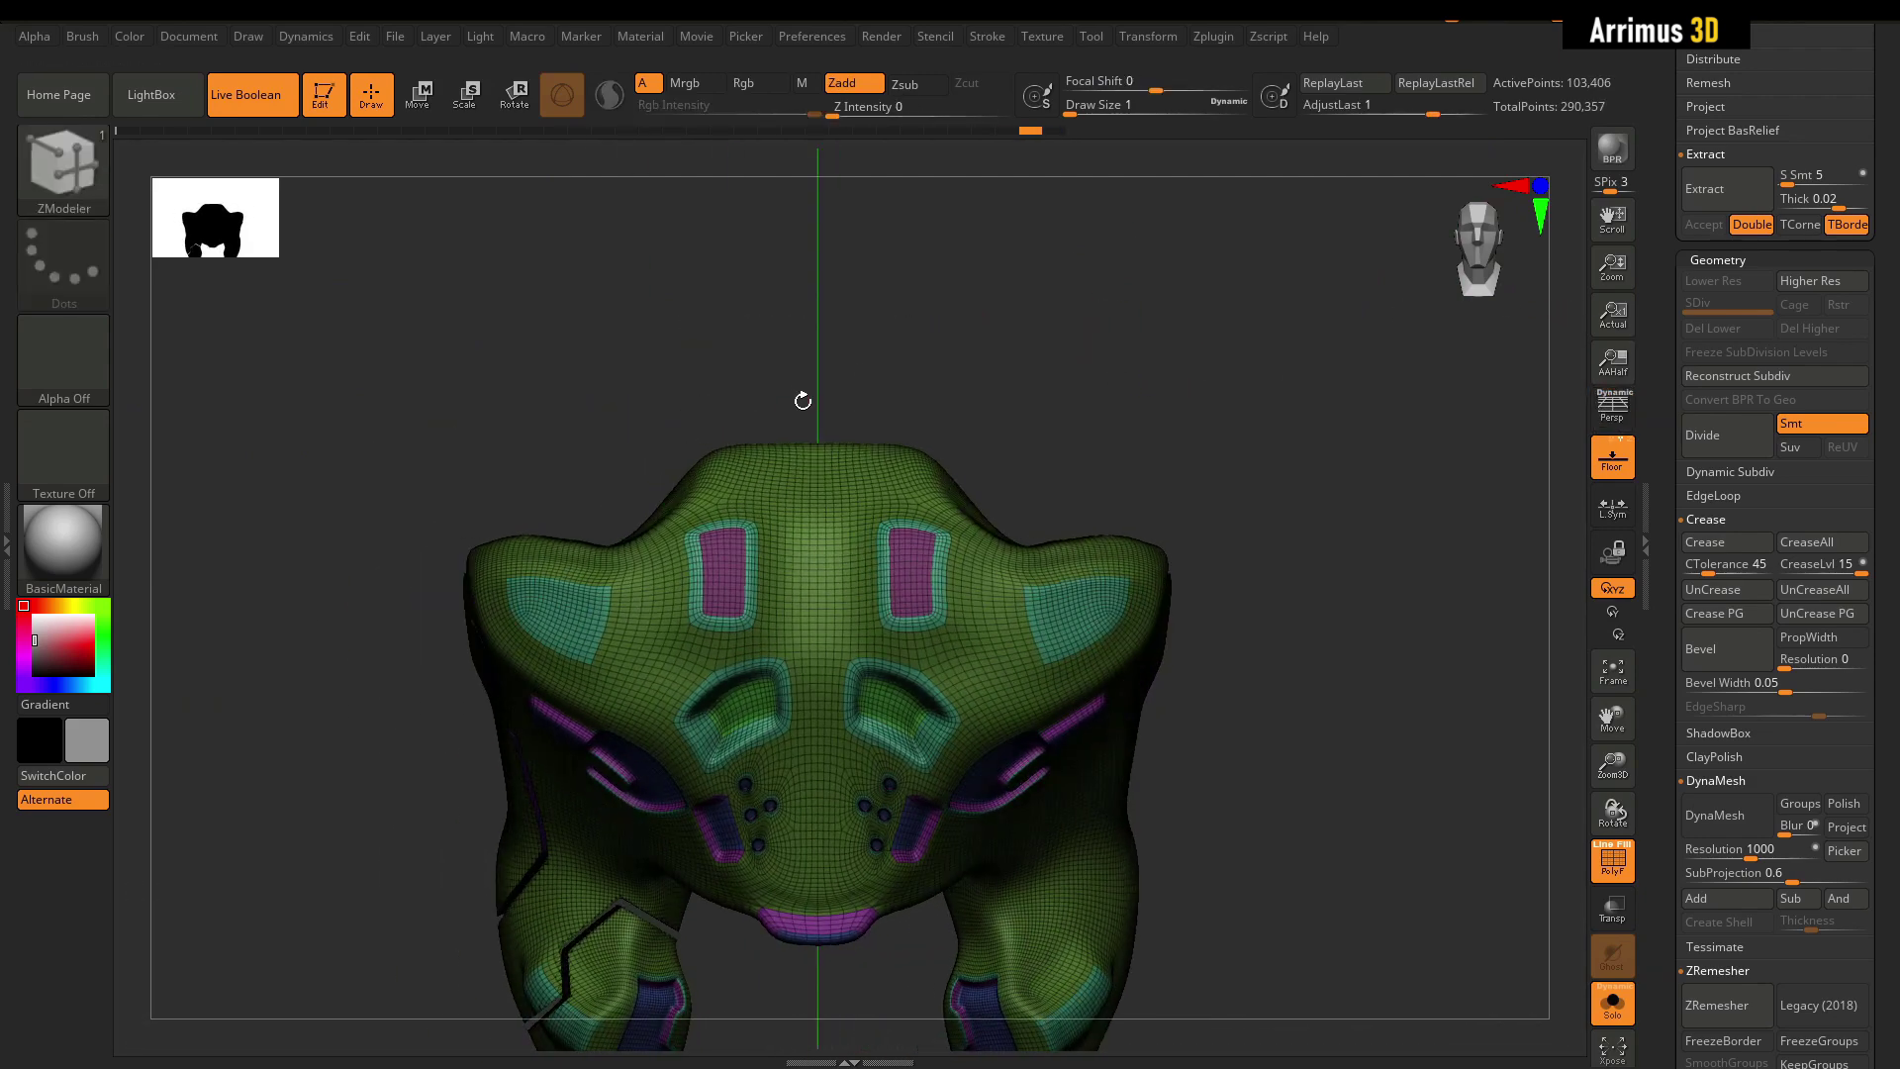
left_click_drag(1045, 512, 1044, 512, "ctrl+shift")
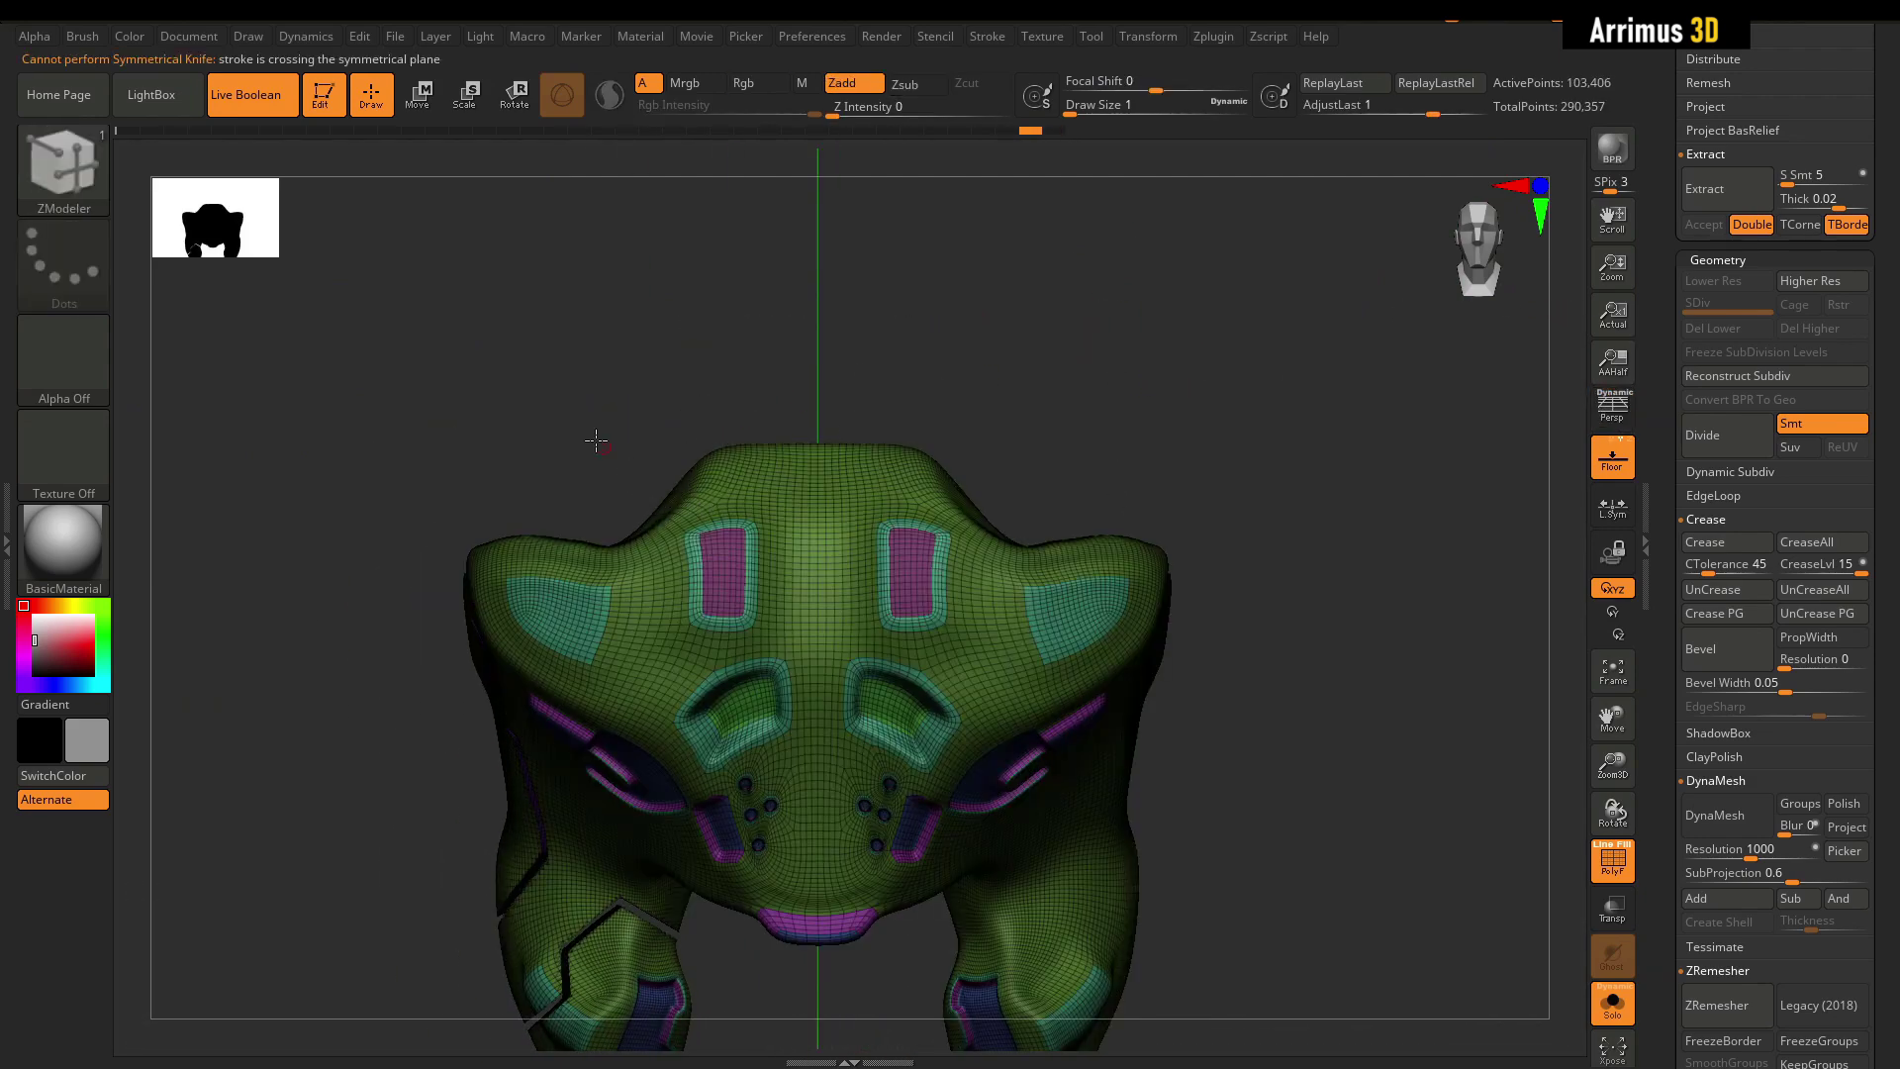
right_click_drag(596, 440, 555, 495, "ctrl")
left_click_drag(479, 440, 582, 566, "ctrl+shift")
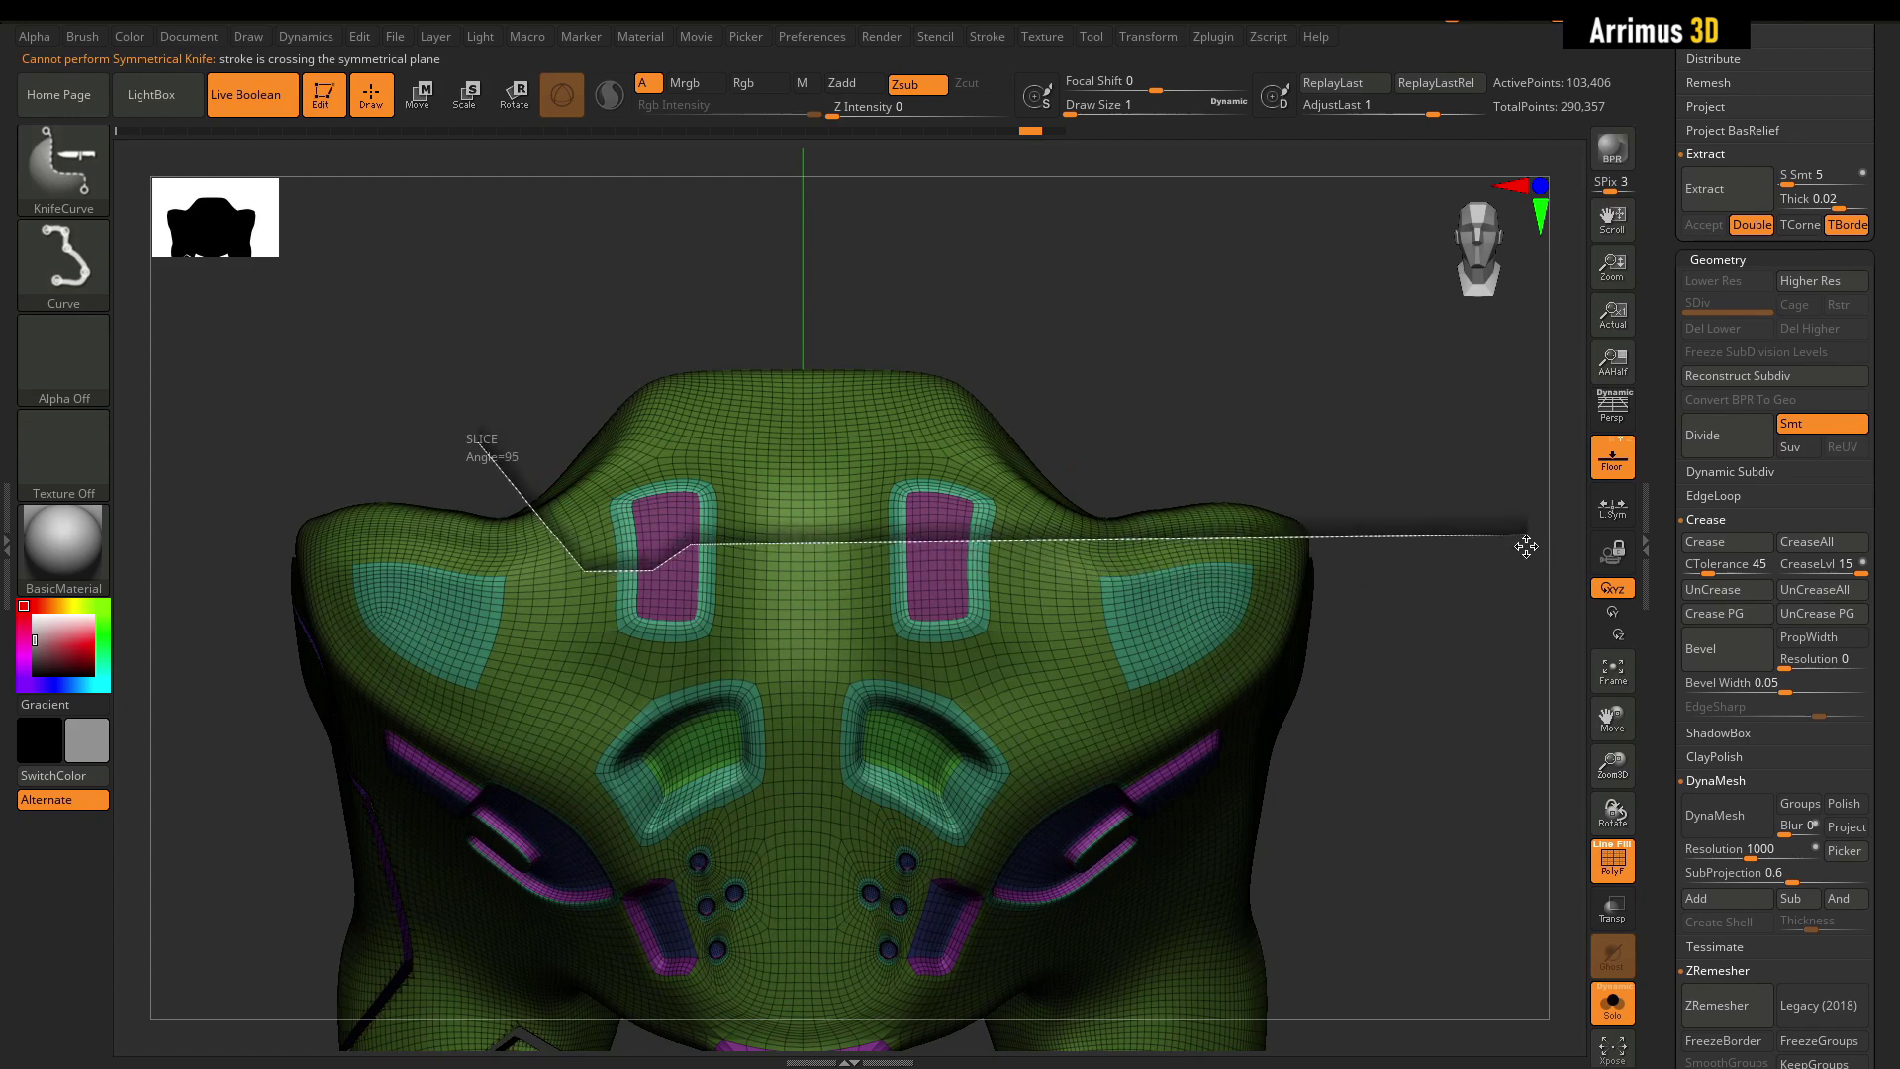
left_click_drag(1526, 547, 1484, 591, "ctrl+shift")
mouse_move(1109, 396)
right_mouse_down()
mouse_move(1132, 390)
mouse_move(1136, 327)
mouse_move(1129, 347)
mouse_move(1249, 332)
right_mouse_up()
key("shift+f")
key("shift+f")
Apply Auto Groups so each sliced piece of the visor gets its own polygroup.
left_click_drag(1669, 422, 1694, 91)
left_click(1724, 498)
right_click_drag(1395, 334, 1277, 339)
right_click_drag(981, 303, 1049, 311)
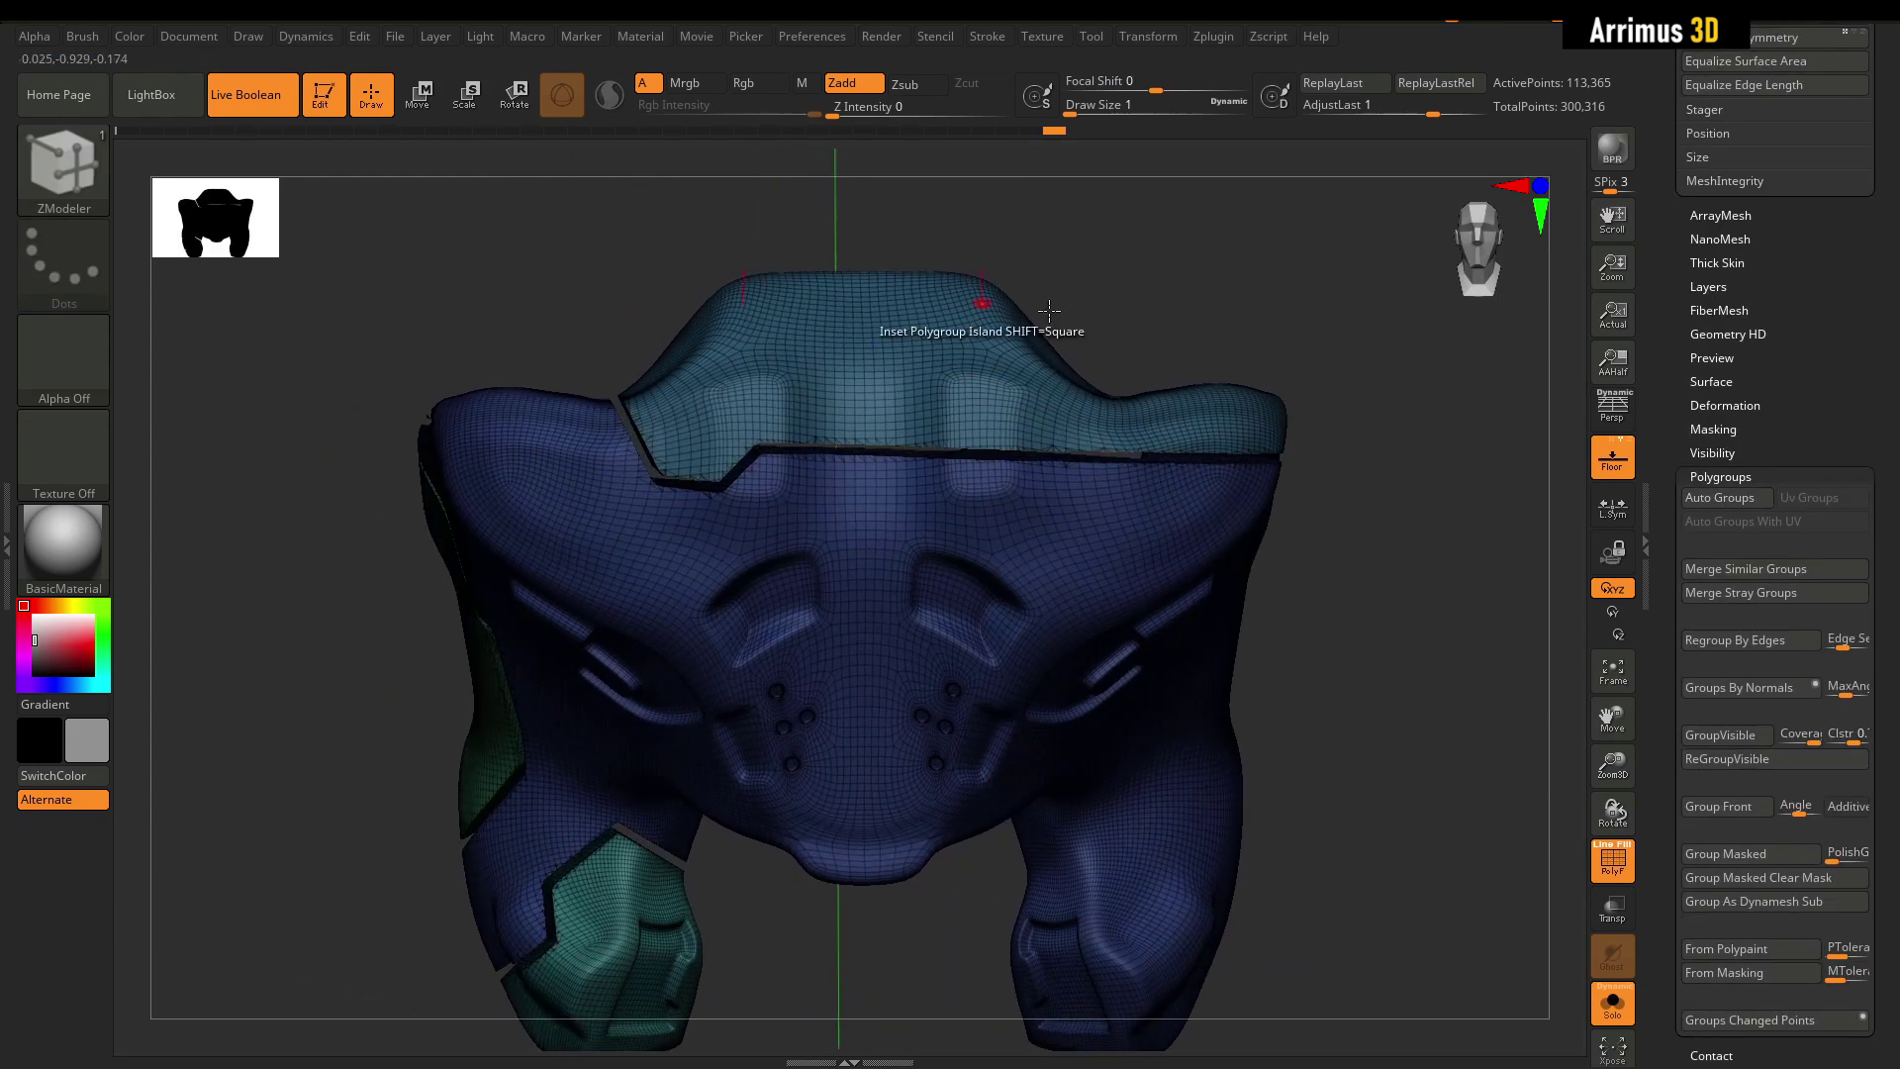
key("shift+f")
Apply Mirror And Weld to copy the forehead, cheek and jaw cuts to the other side of the visor.
right_click_drag(1388, 376, 1440, 336)
left_click_drag(1663, 339, 1671, 818)
left_click(1732, 280)
right_click_drag(1385, 316, 1292, 313)
key("shift+f")
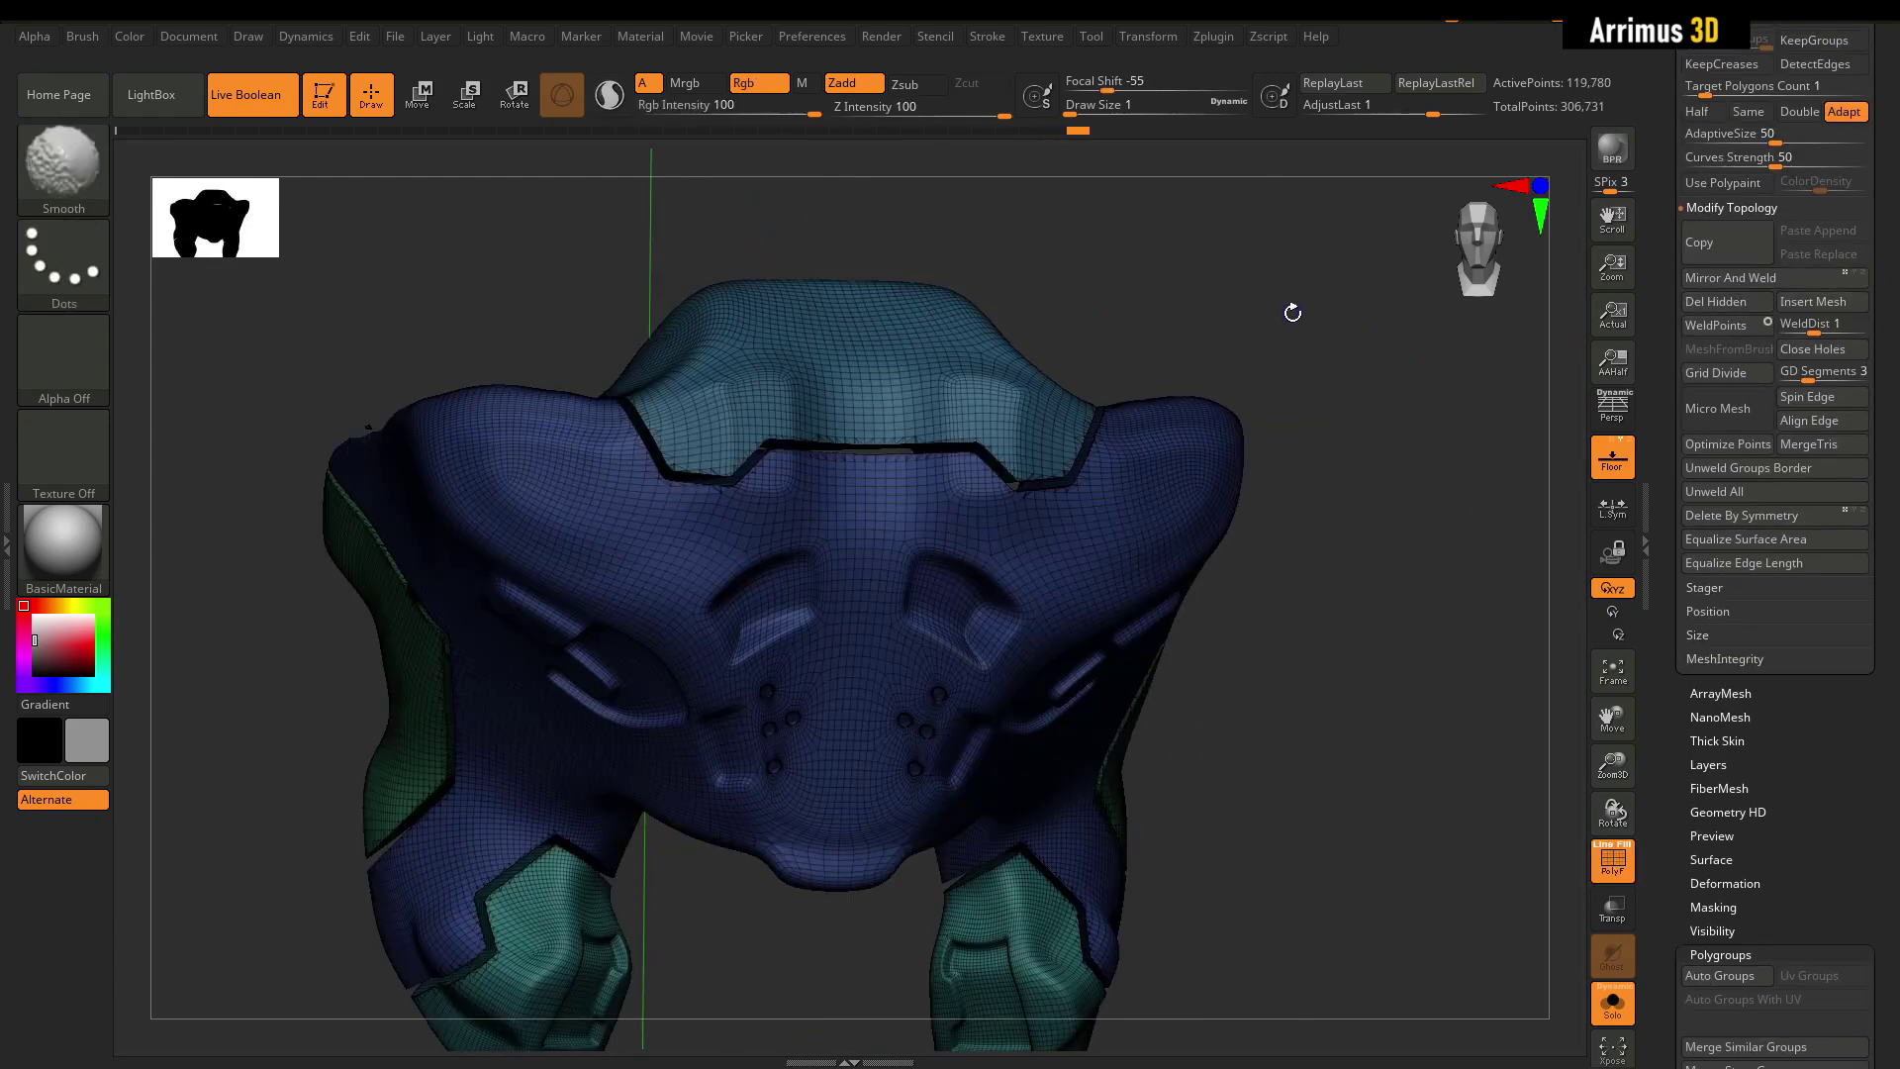
Hide the main visor shell with the SelectRect brush and apply Split Hidden to separate it from the forehead, cheek and jaw panels.
left_click(63, 170, "ctrl+shift")
left_click(1109, 288, "ctrl+shift")
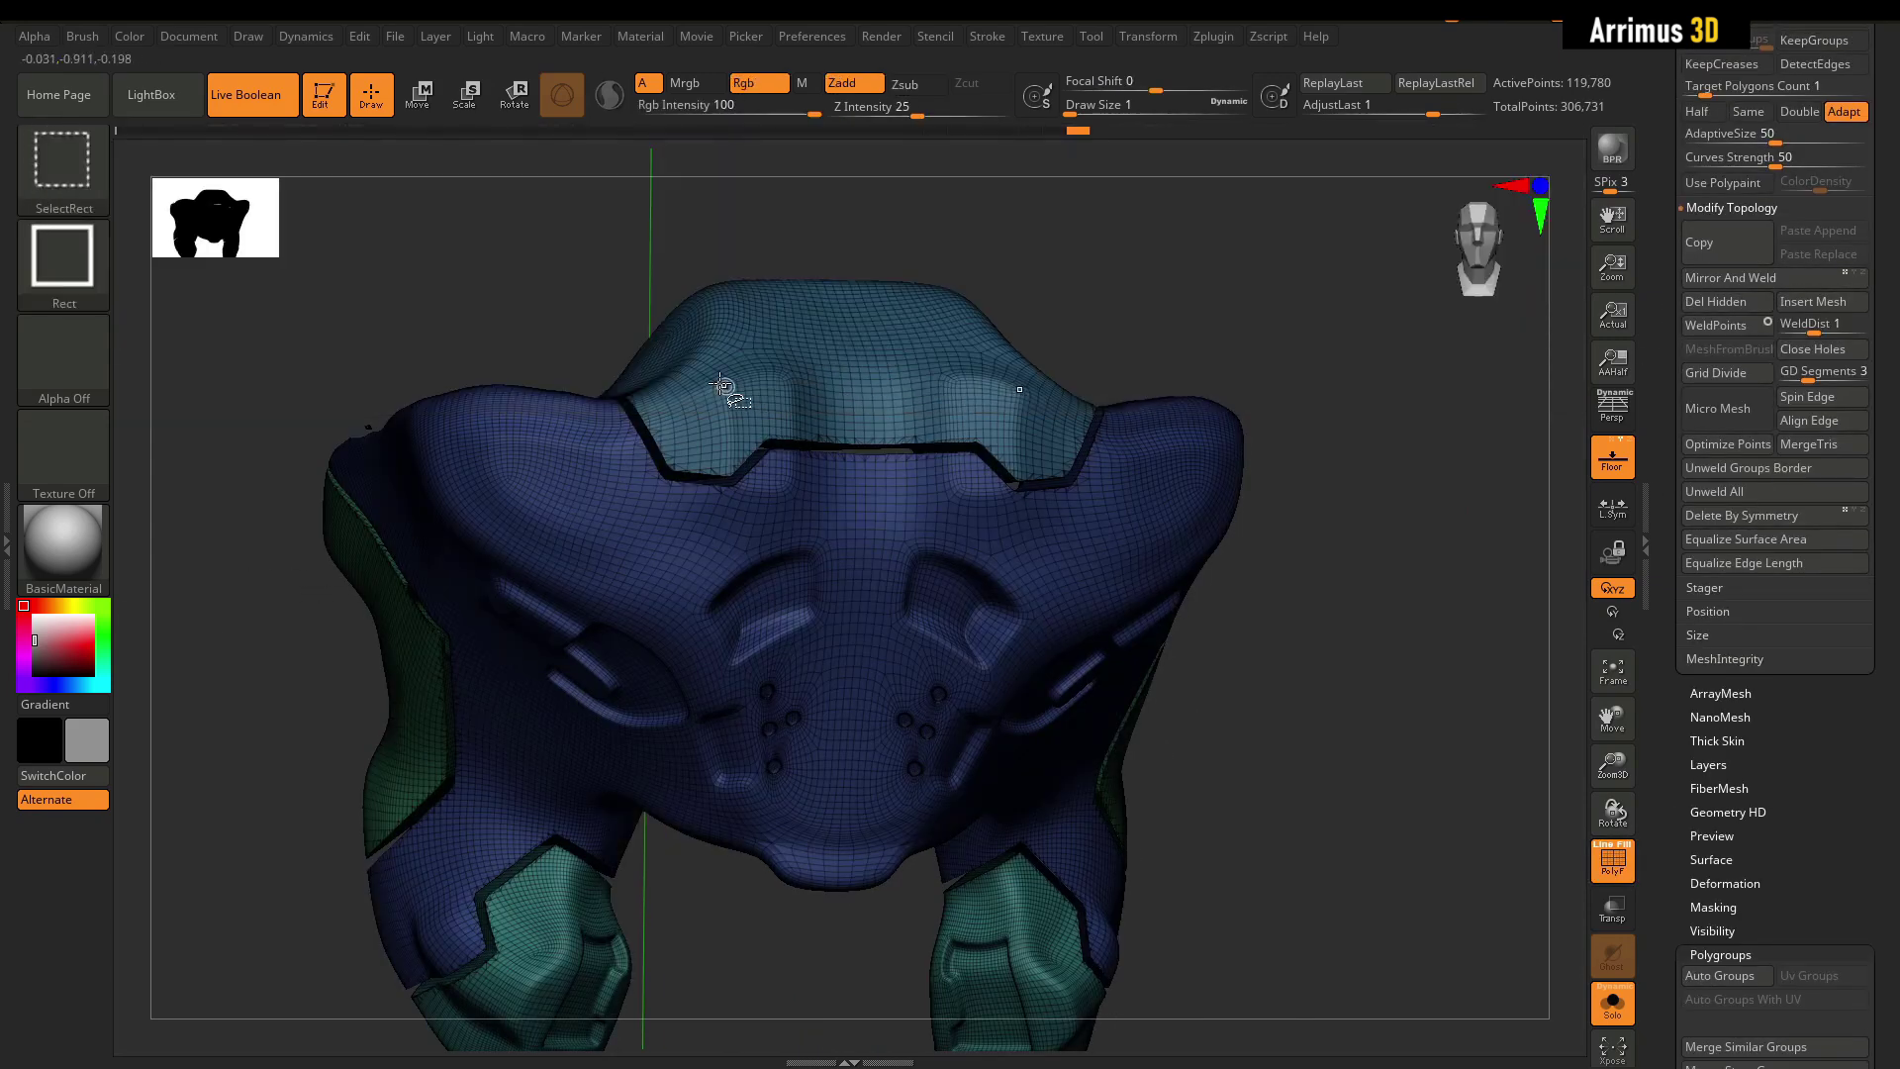
key("shift+f")
right_click_drag(692, 376, 538, 330)
key("shift+f")
left_click(600, 511, "ctrl+shift")
left_click_drag(655, 354, 646, 370, "ctrl+shift")
scroll(1702, 203, "up", 5)
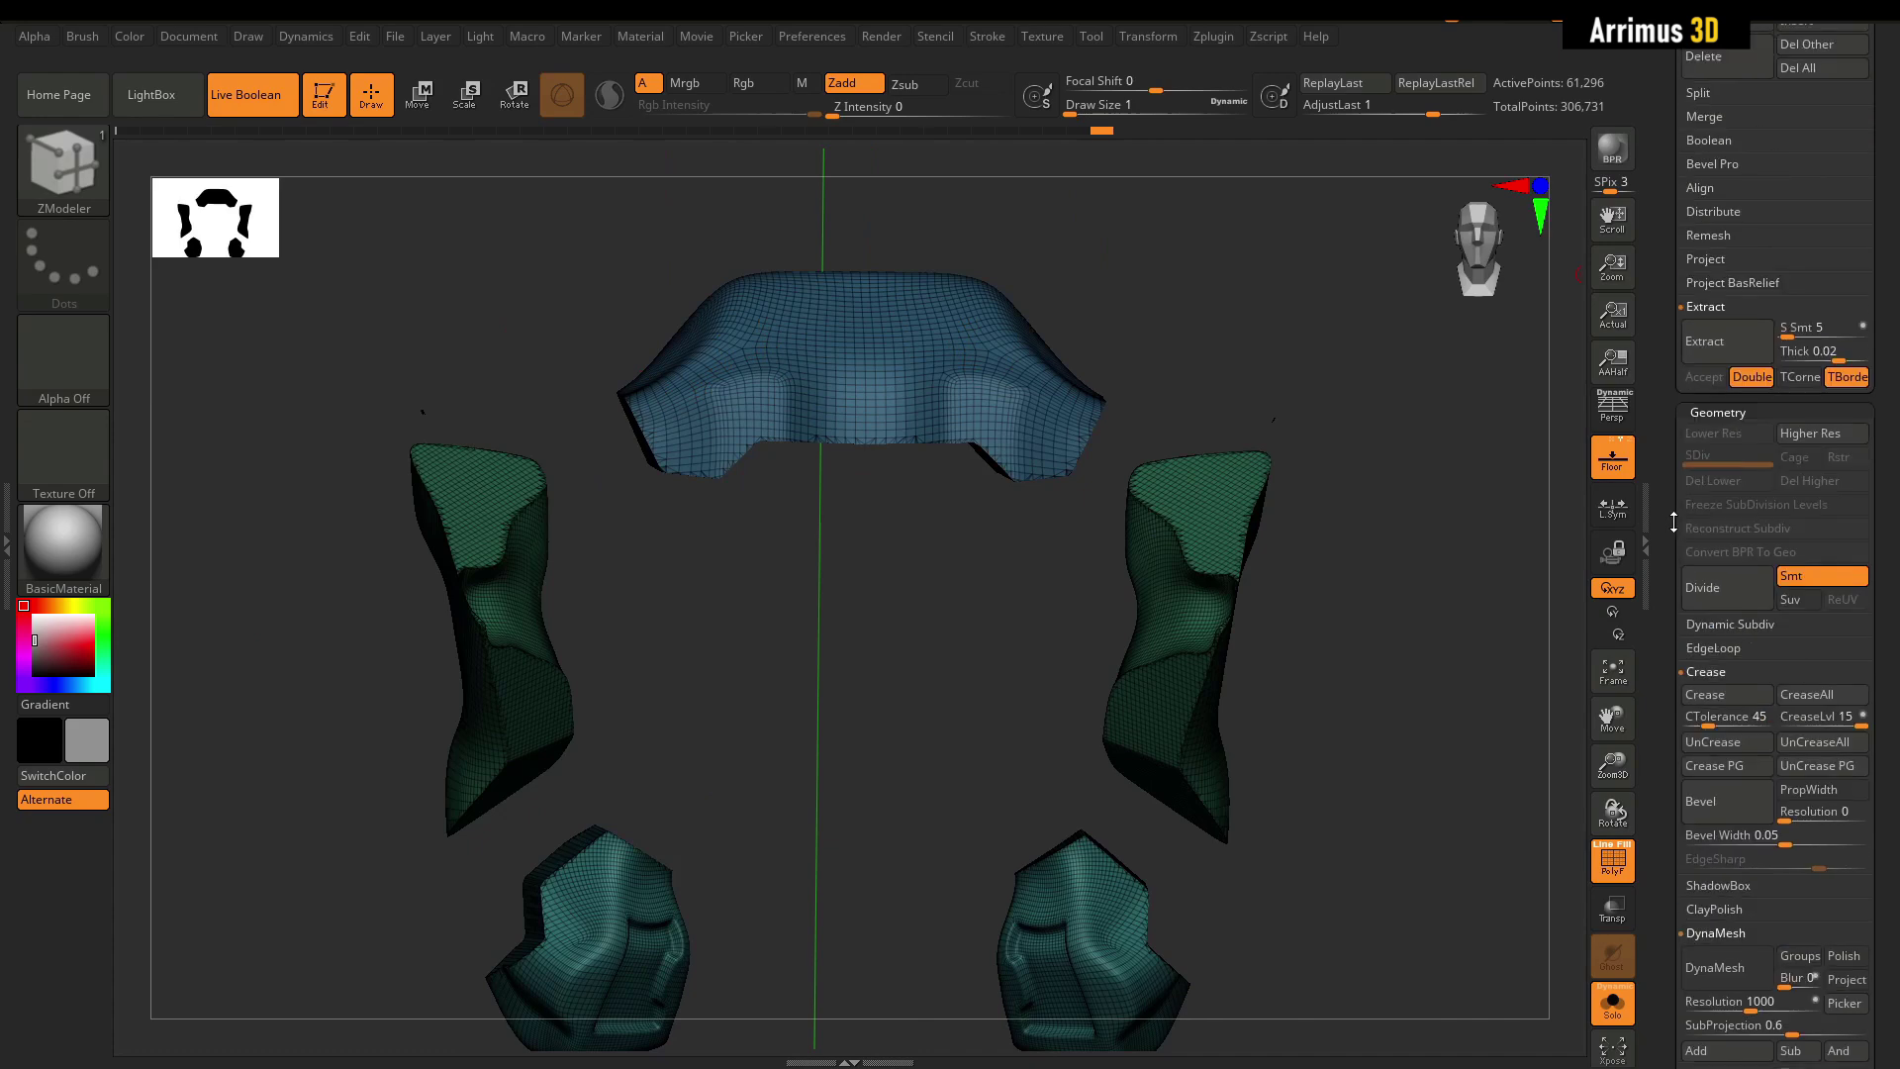
left_click(1724, 214)
Show the full head and examine the separated visor panels with the wireframe on and off.
right_click_drag(1247, 322, 1090, 451)
left_click(1322, 342)
key("shift+f")
left_click(889, 423)
key("shift+f")
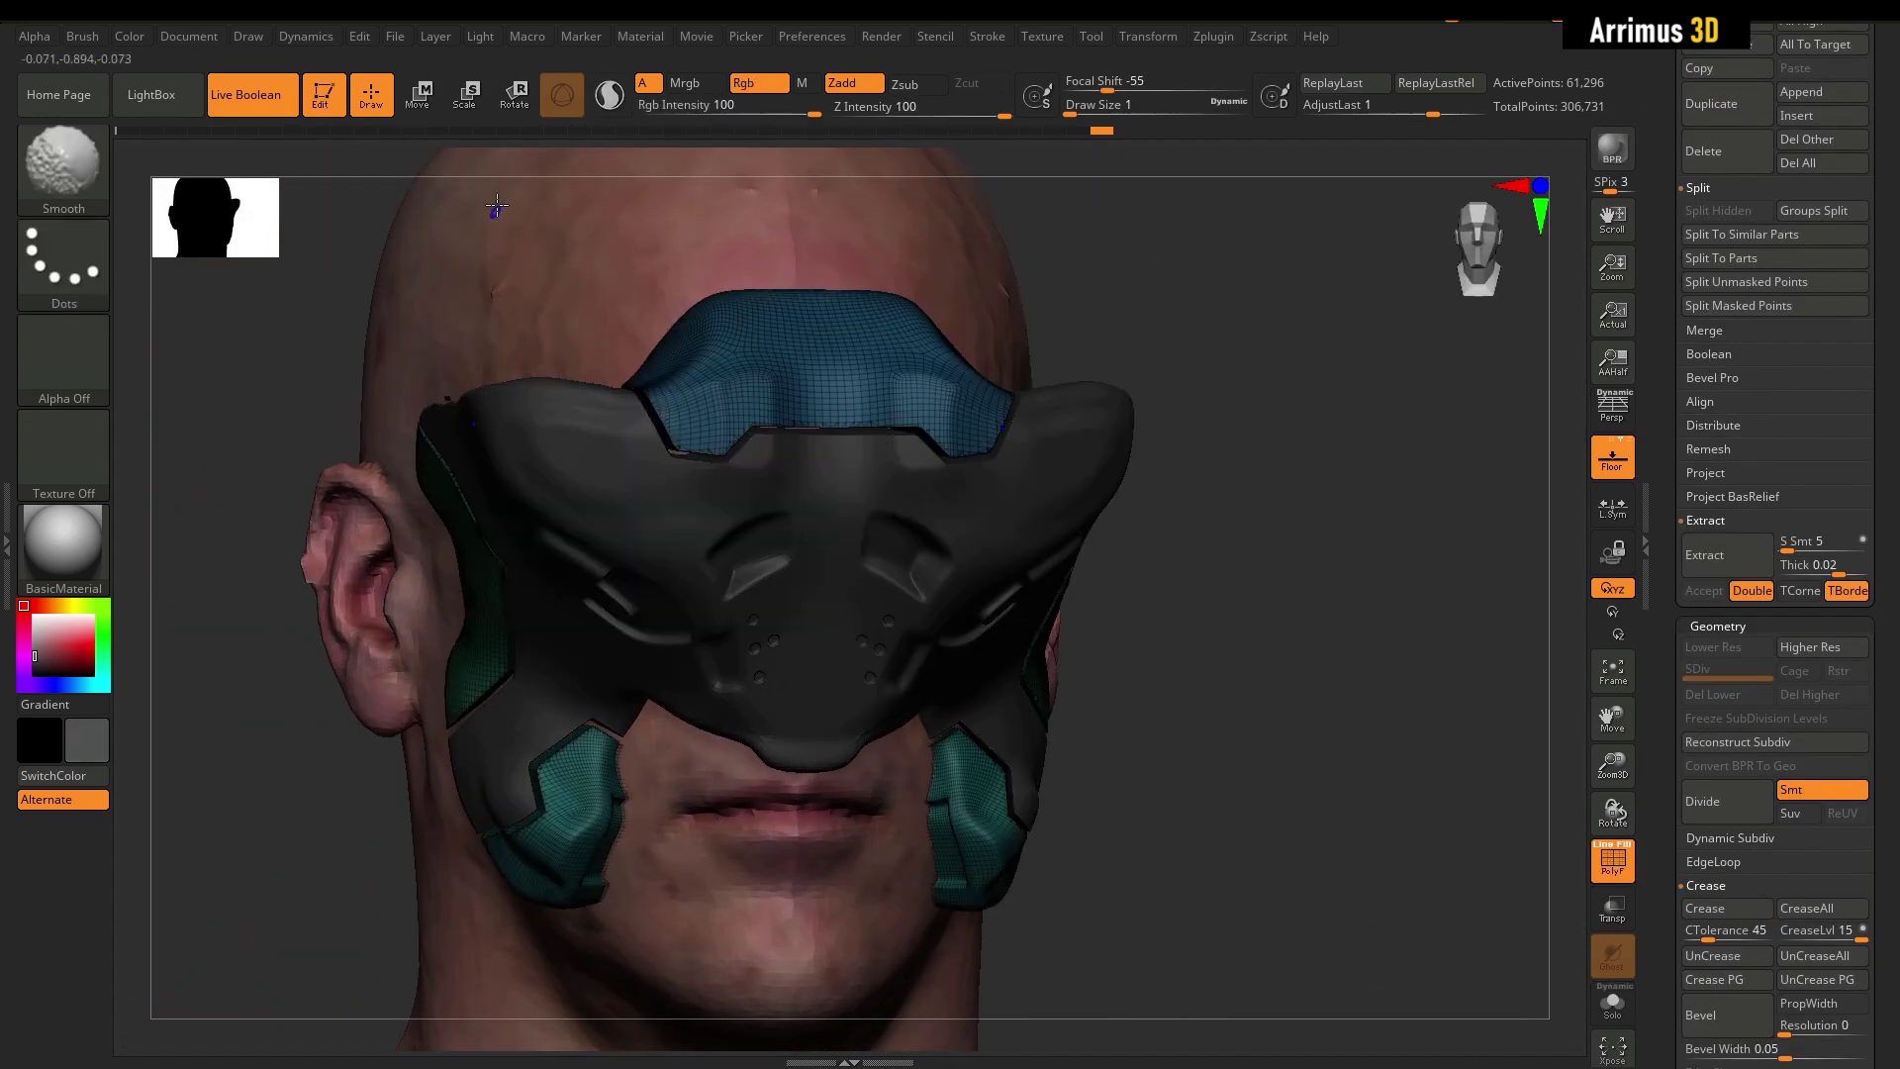
key("shift+f")
key("shift+f")
key("shift+f")
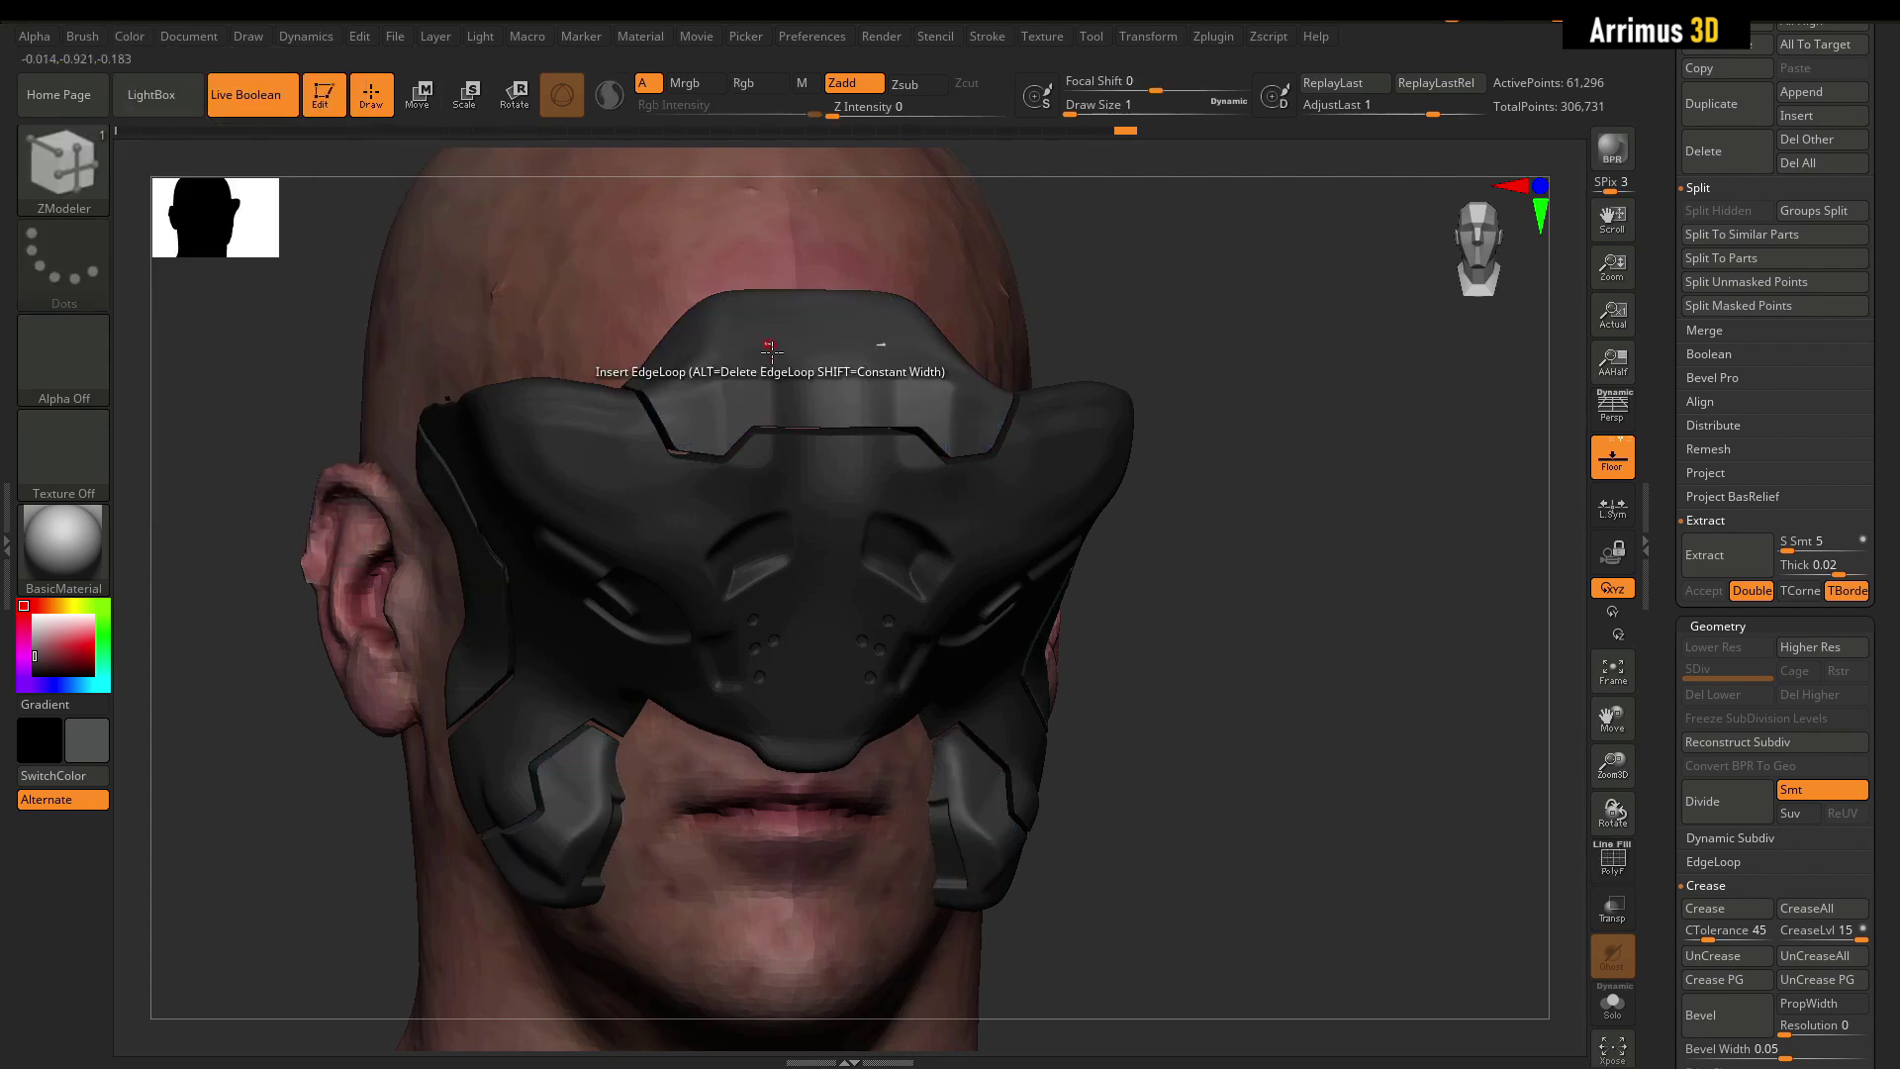
Make the main visor shell the active subtool and try an olive green colour on it.
key("space")
left_click(498, 447)
key("space")
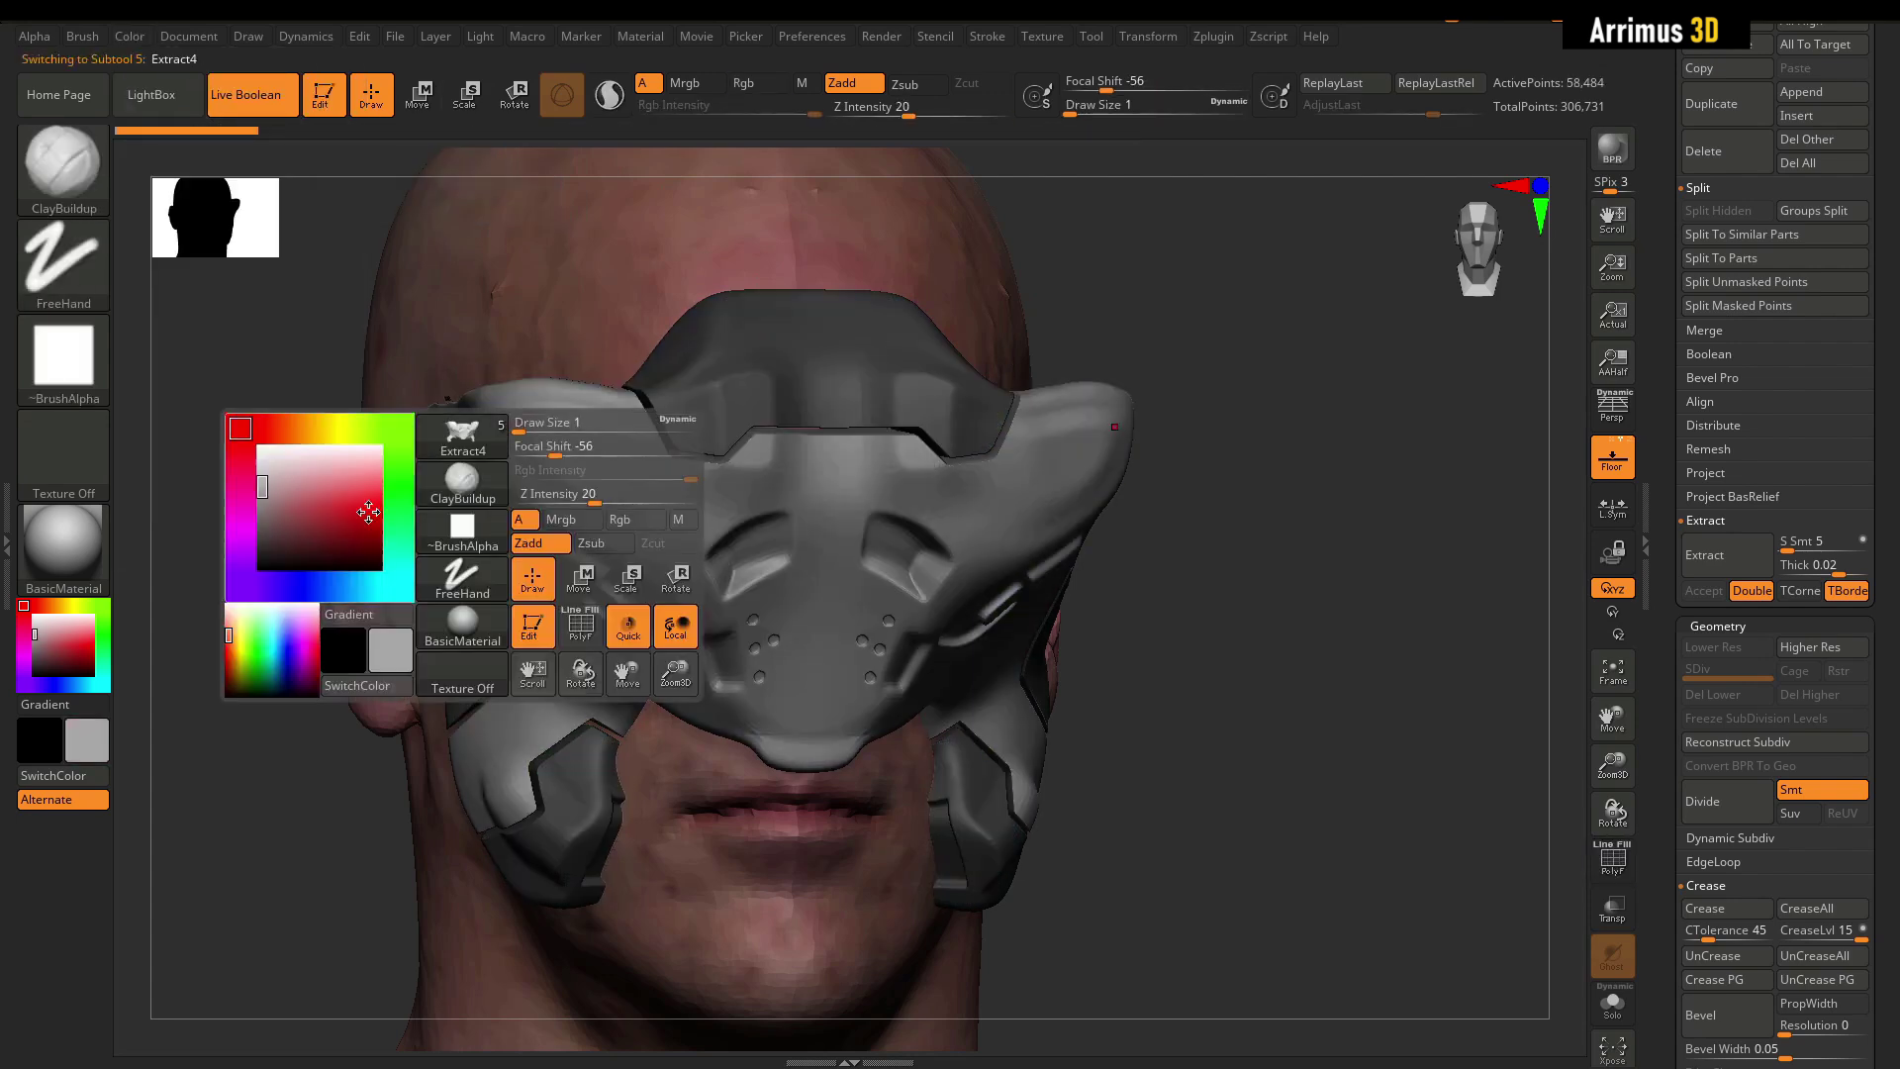
left_click(359, 516)
key("space")
left_click(244, 522)
left_click(205, 419)
left_click(153, 492)
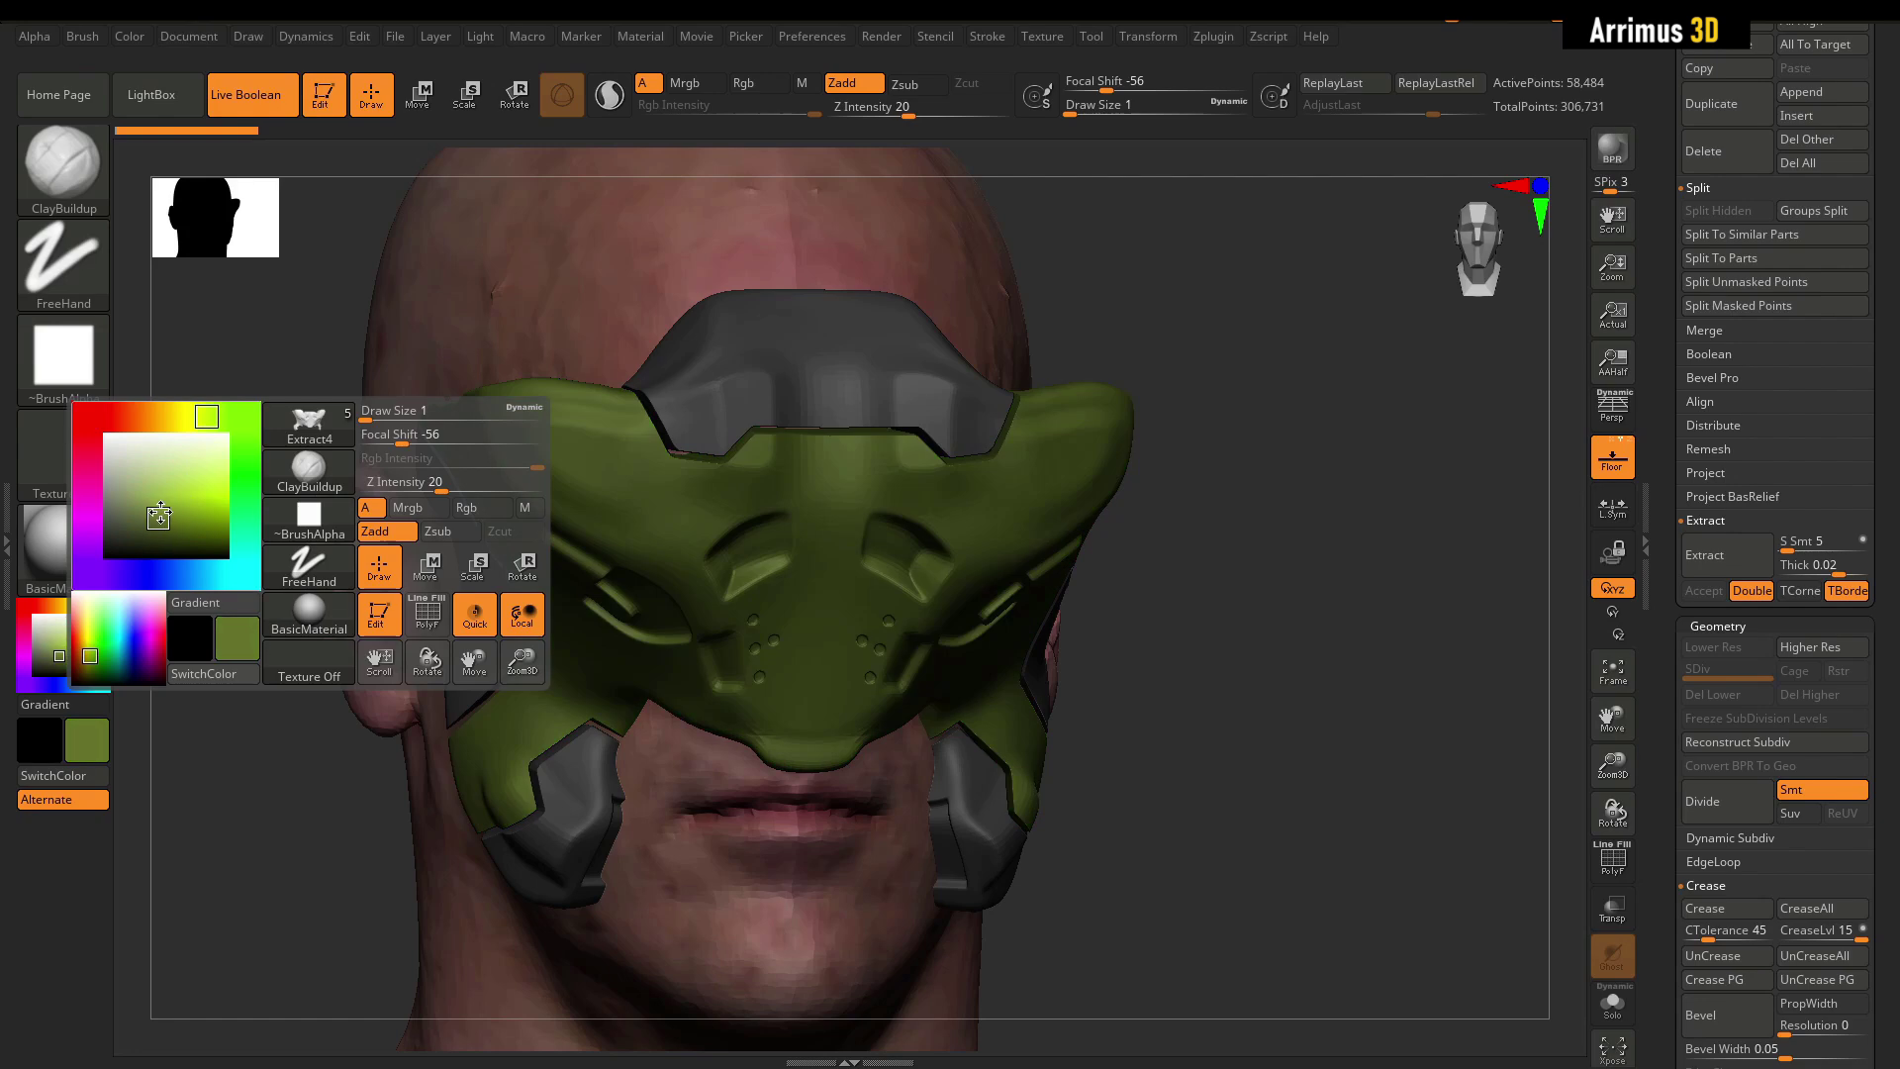
left_click_drag(161, 505, 159, 523)
Set the main visor shell's colour back to light grey.
right_click_drag(840, 339, 1124, 288)
key("space")
left_click_drag(564, 337, 517, 334)
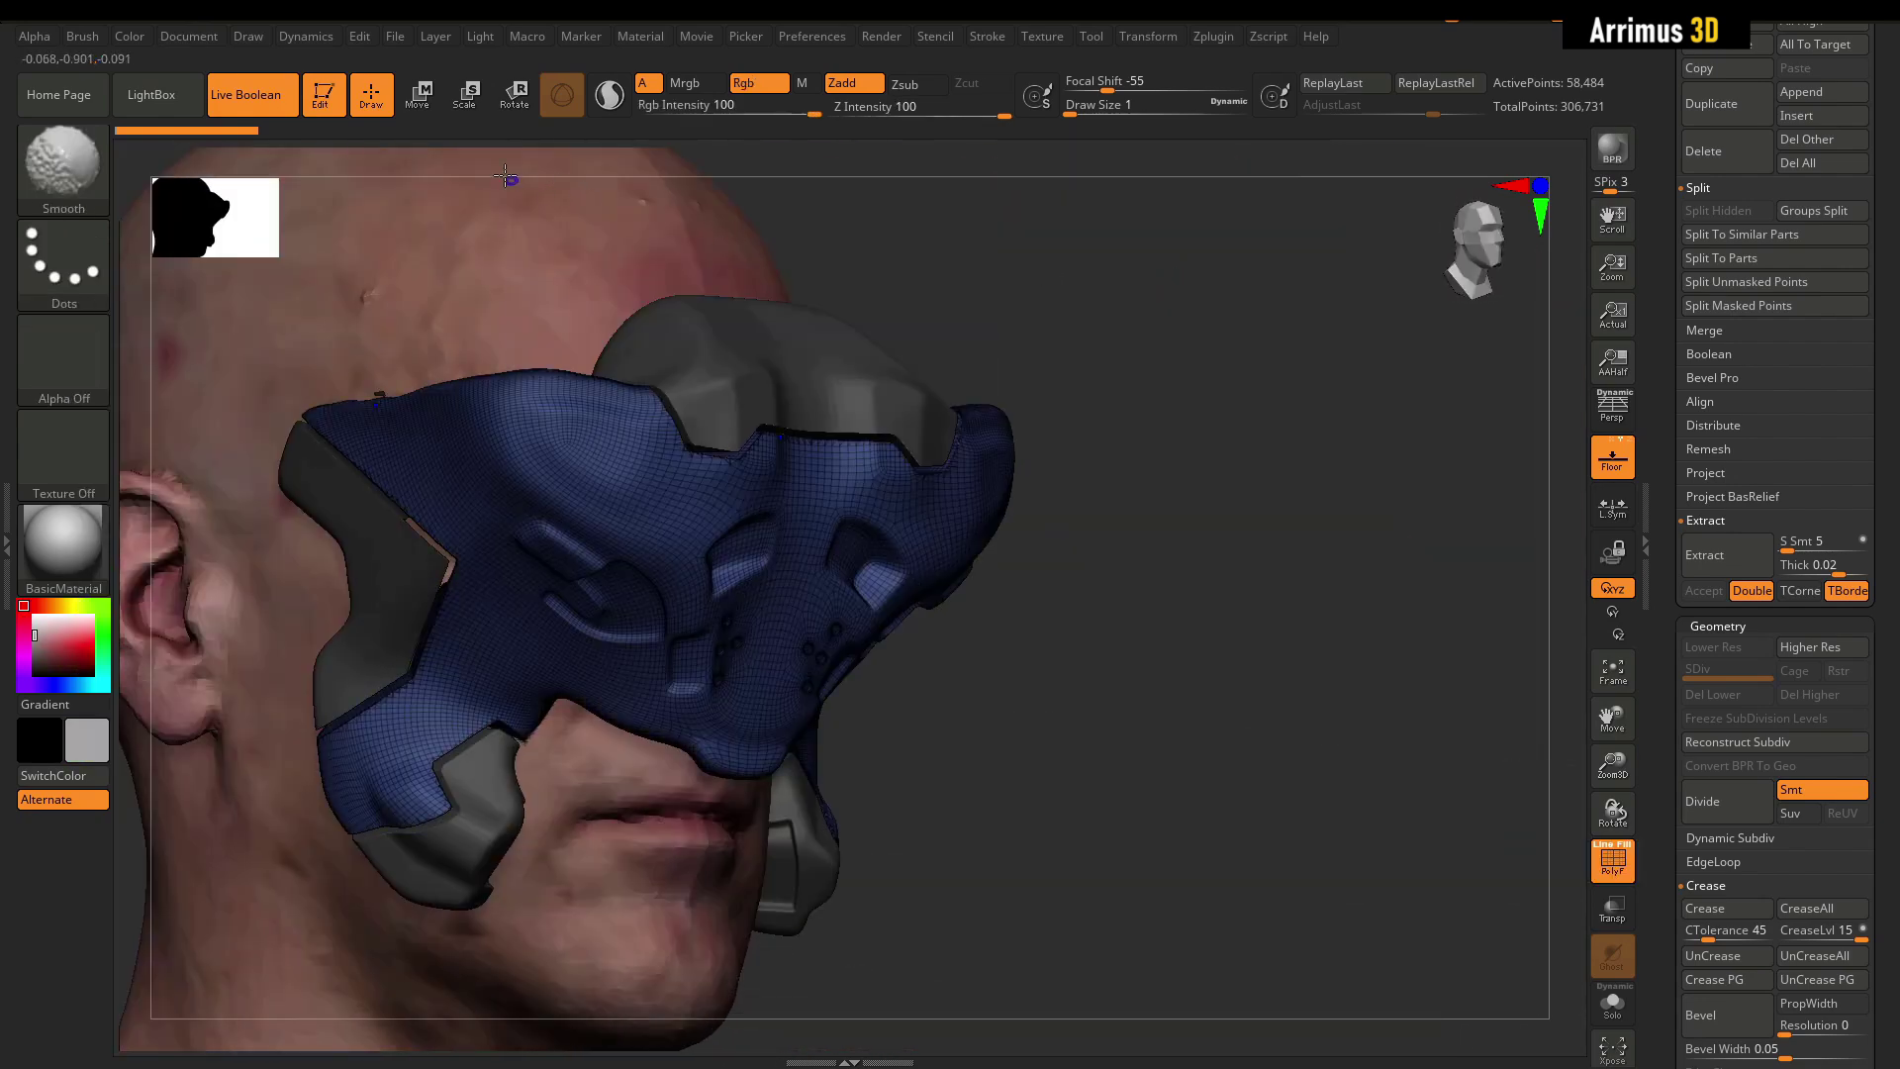
left_click(130, 36)
Examine the finished visor on the soldier bust from both sides and from the front.
mouse_move(1257, 297)
right_mouse_down("shift")
mouse_move(1096, 276)
mouse_move(1234, 331)
mouse_move(1170, 314)
right_mouse_up("shift")
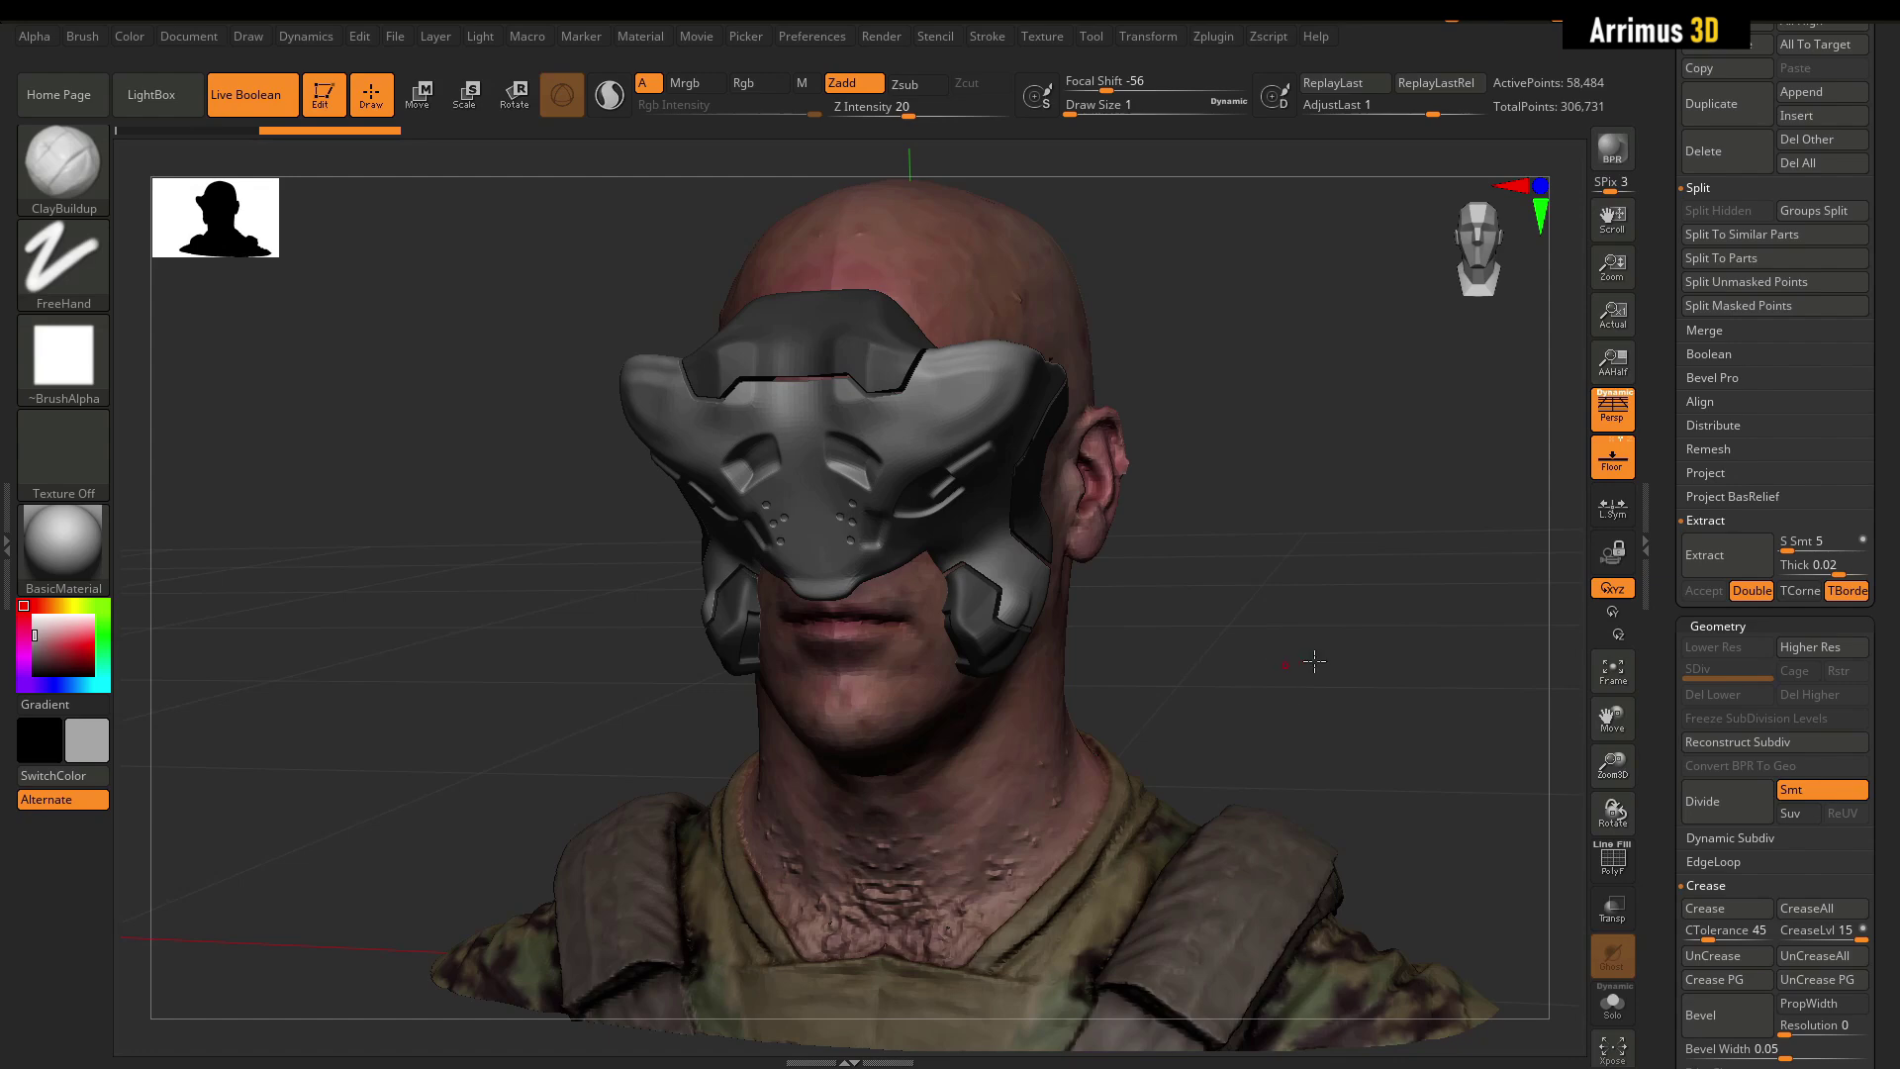
left_click_drag(1314, 661, 1272, 682)
left_click_drag(993, 538, 1122, 411)
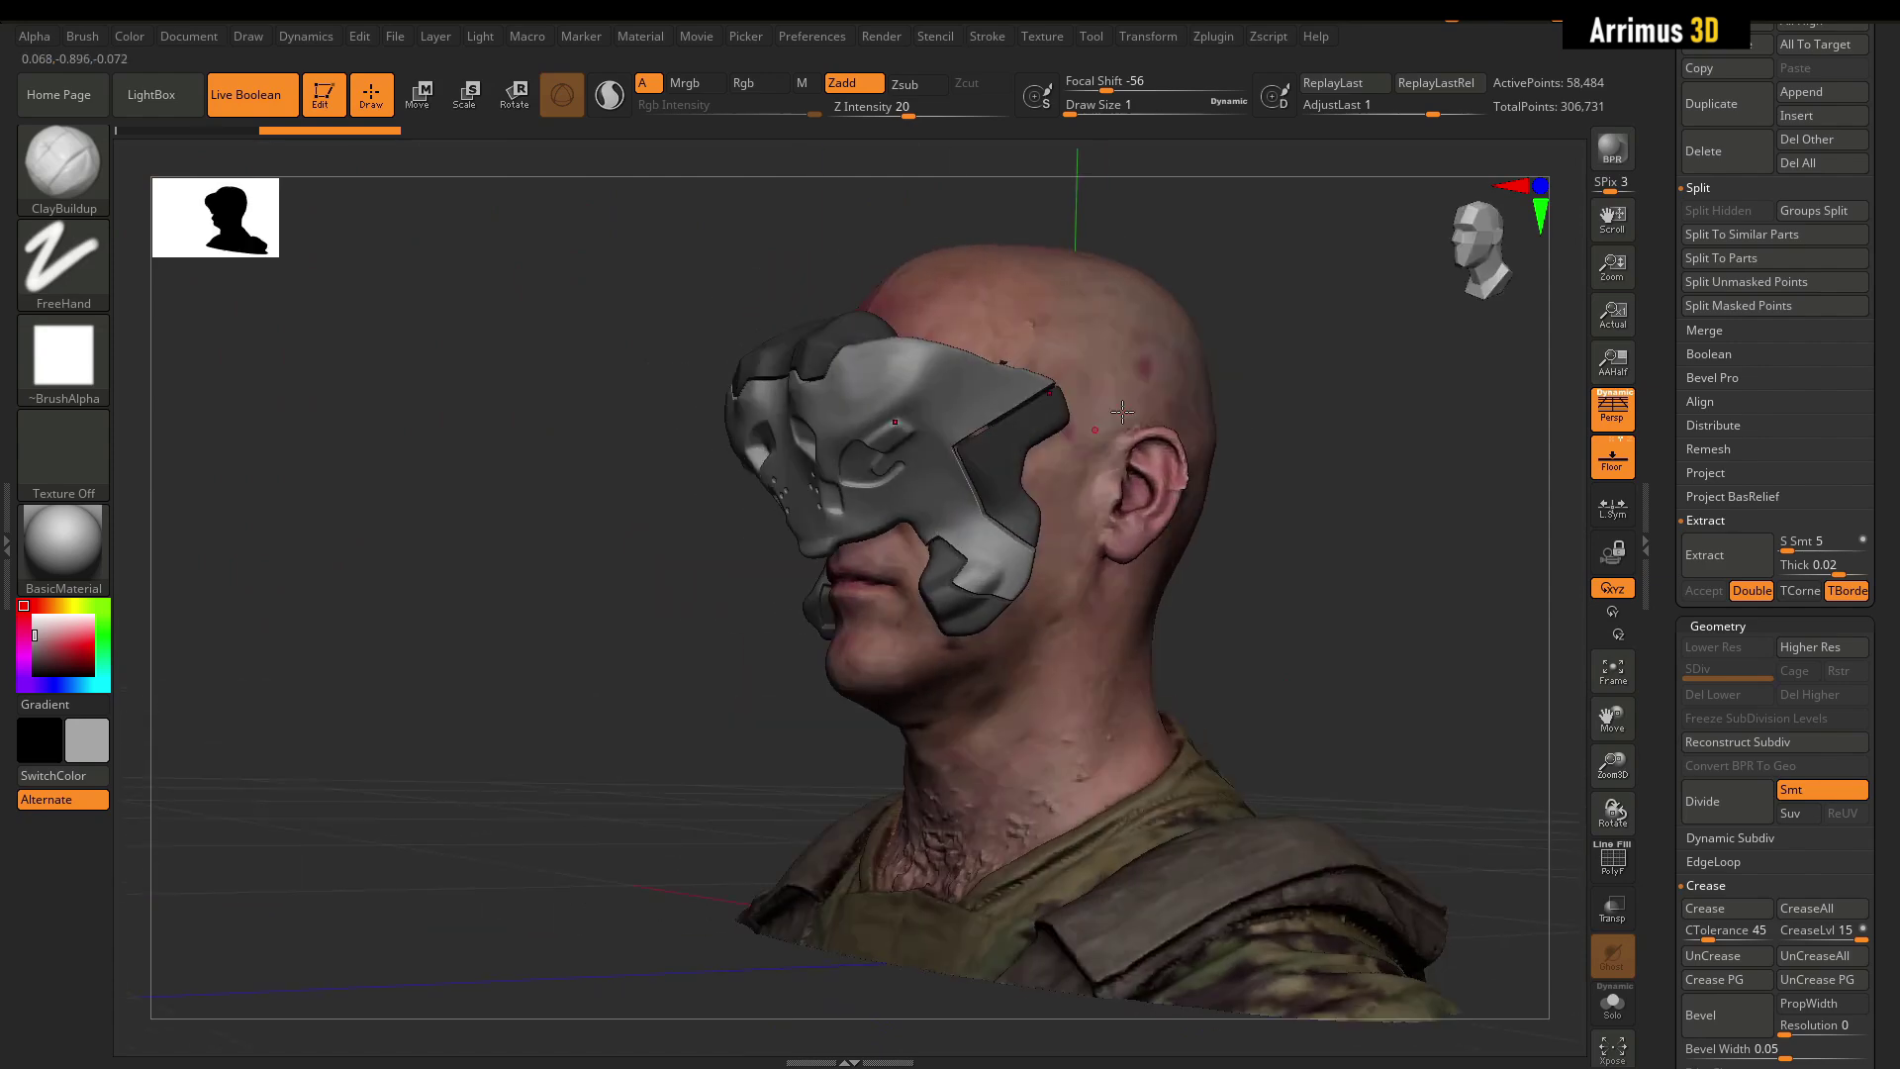
left_click_drag(656, 569, 800, 594)
left_click_drag(1116, 622, 1102, 678)
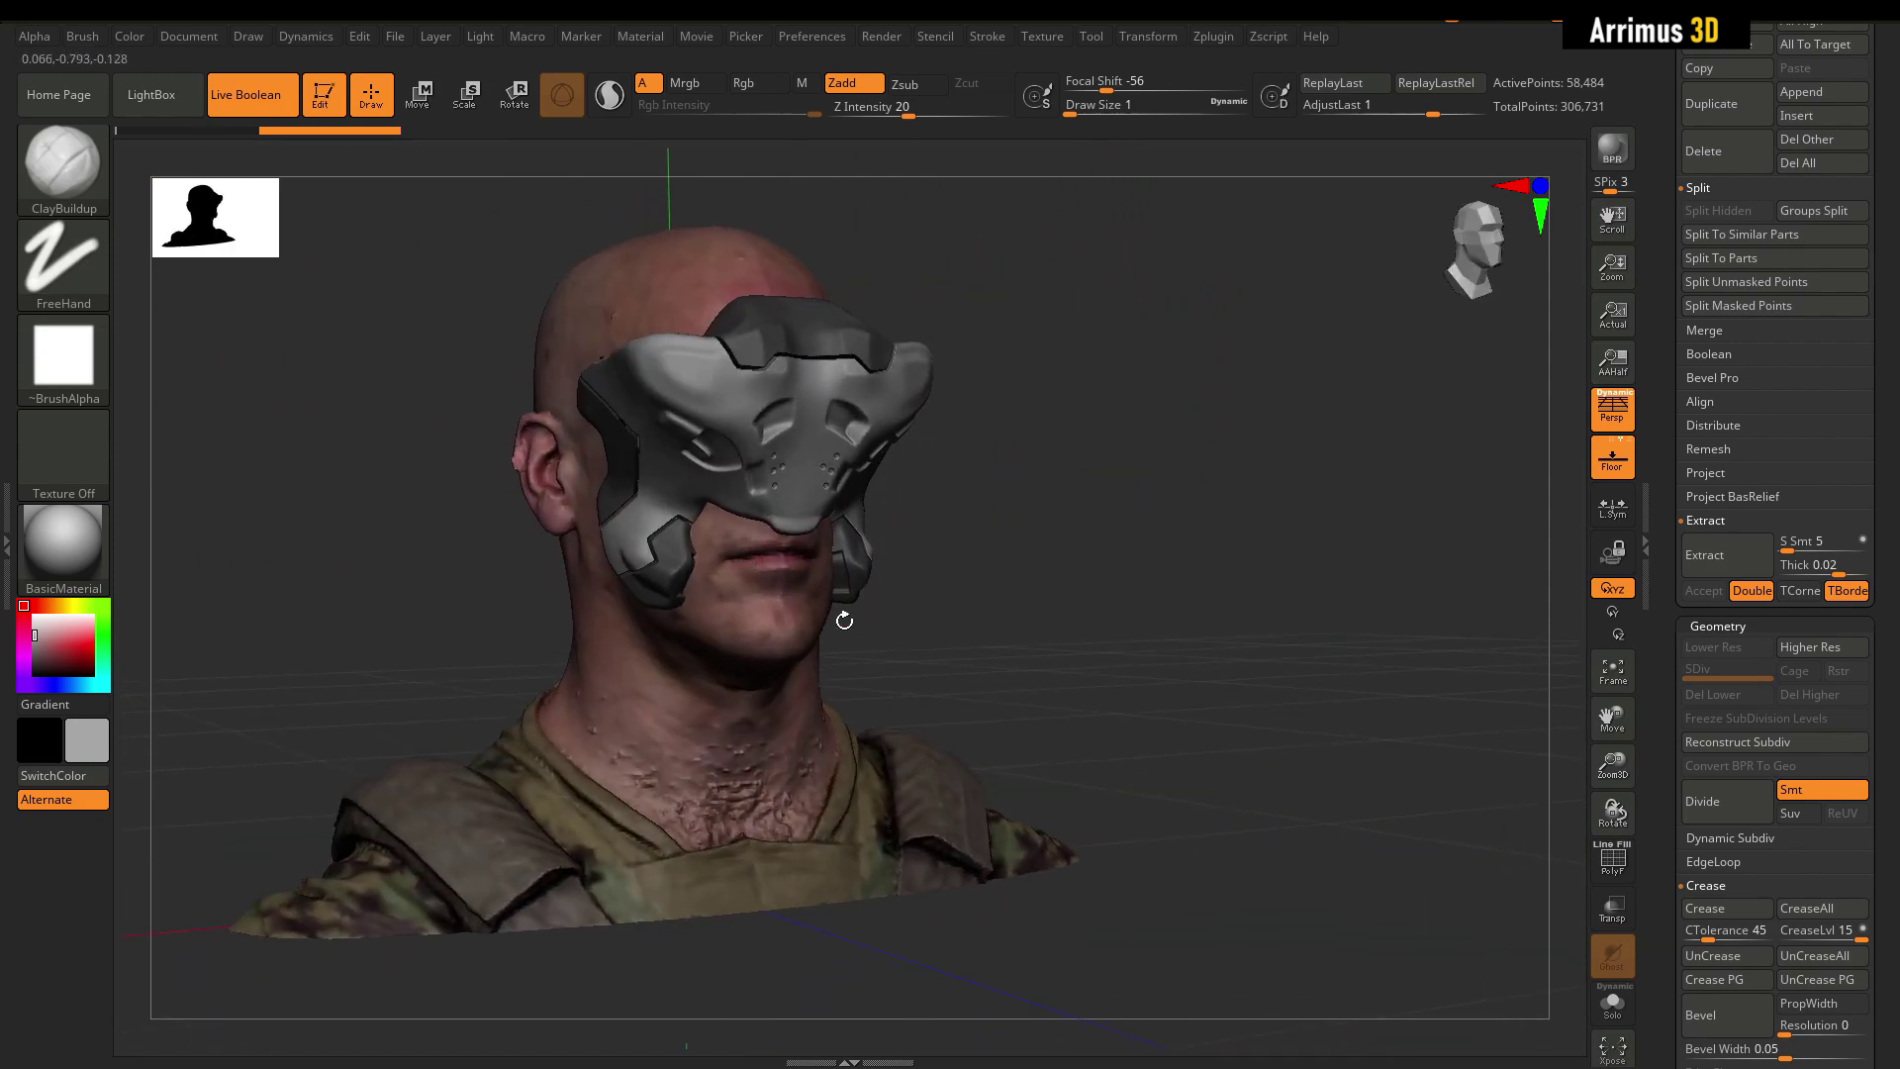
left_click_drag(1224, 641, 1169, 680)
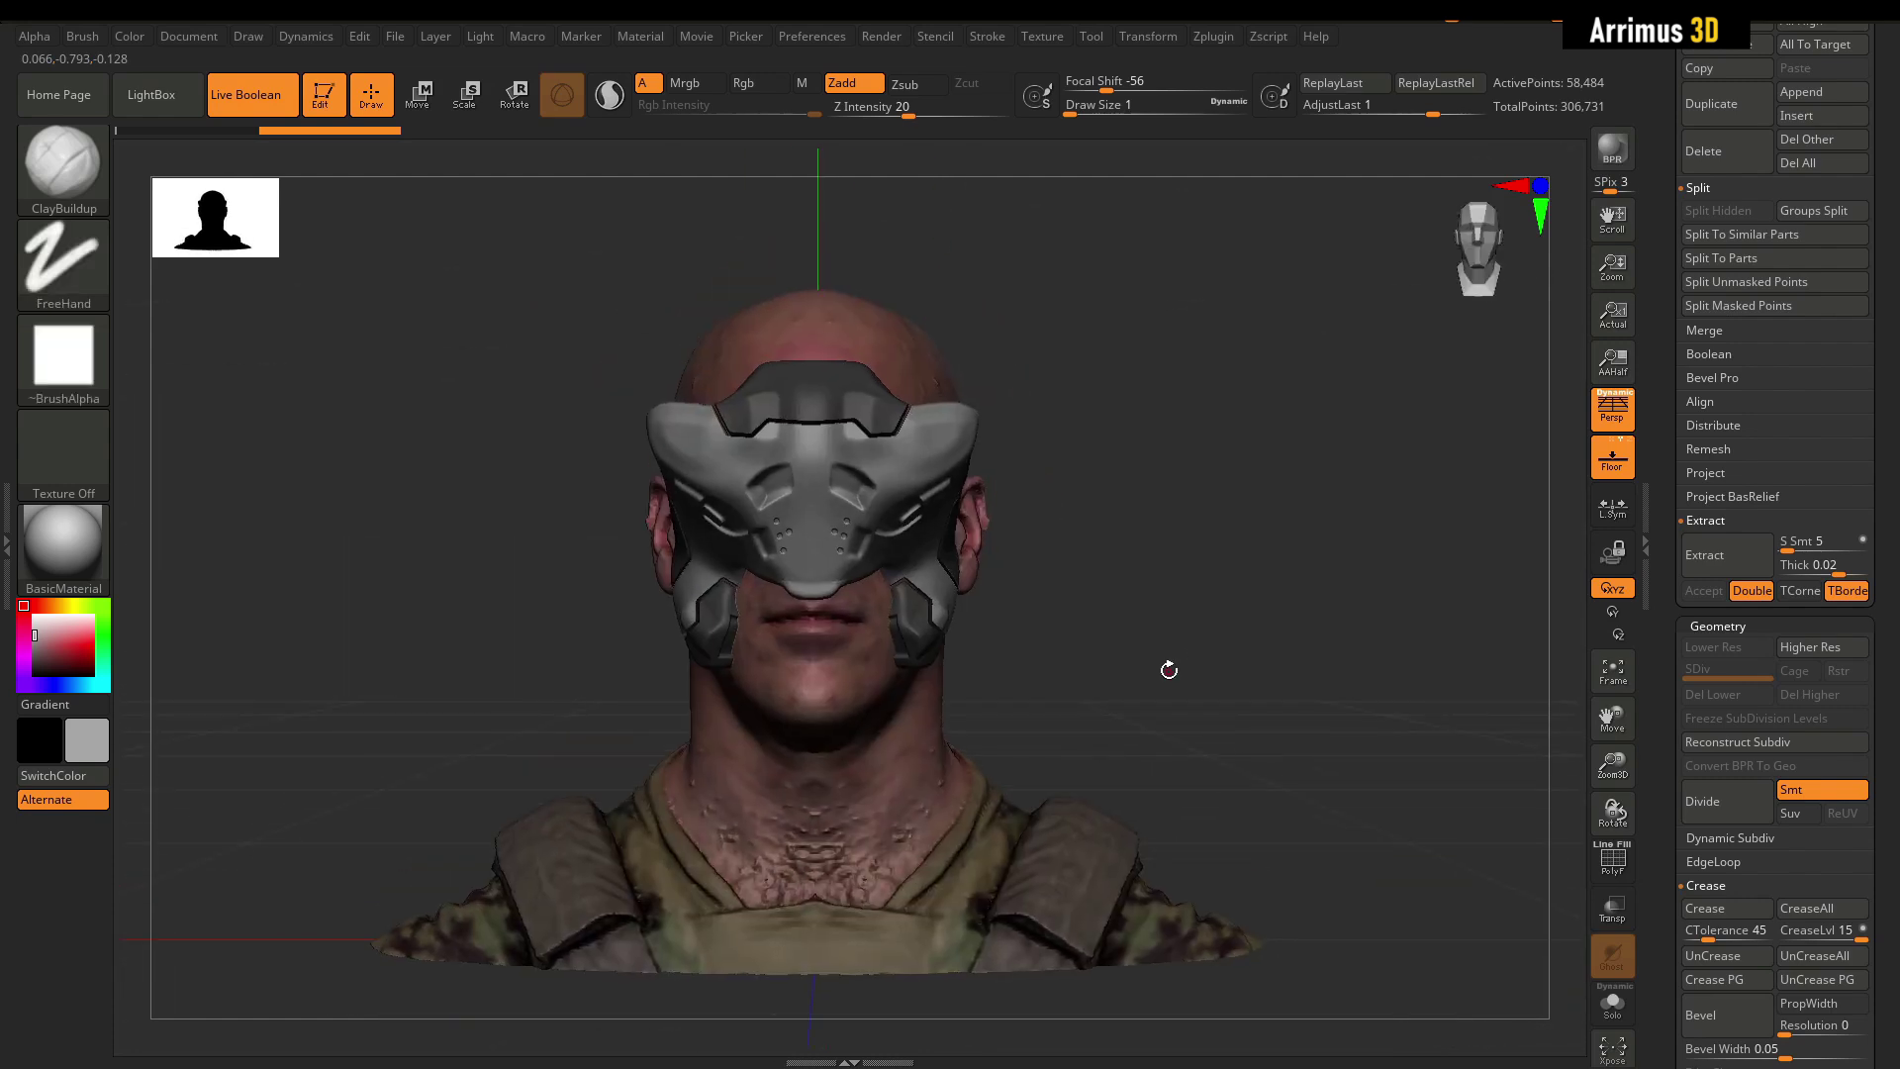